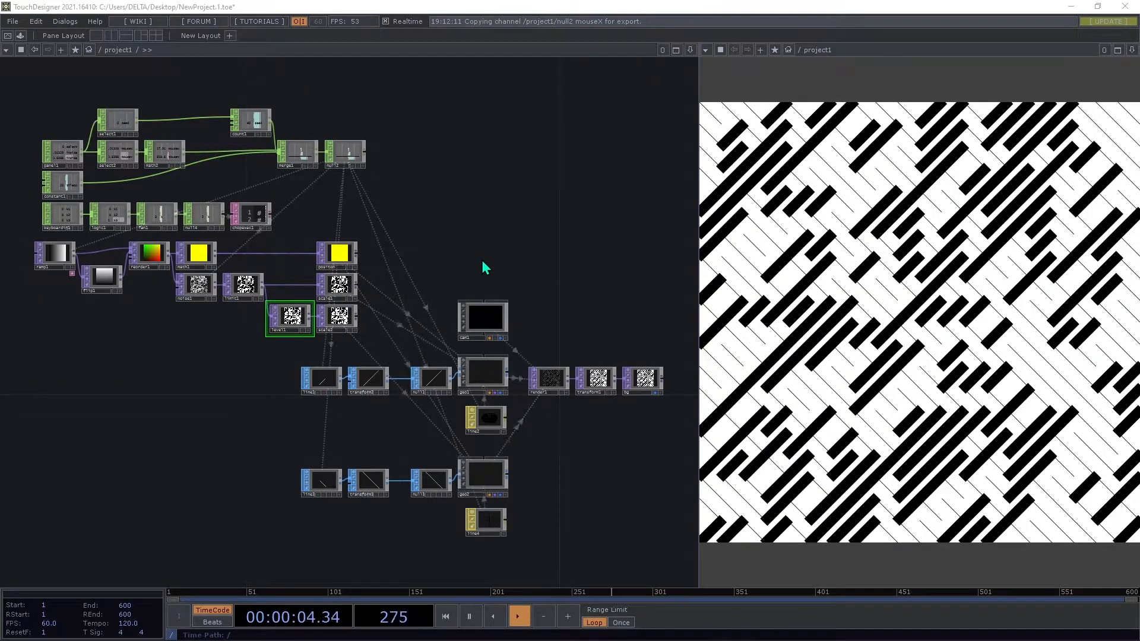
Switch to the browser and examine the P_2_1_1_01 reference video on the Generative Gestaltung page at several points.
{"action": "key", "text": "alt+Tab"}
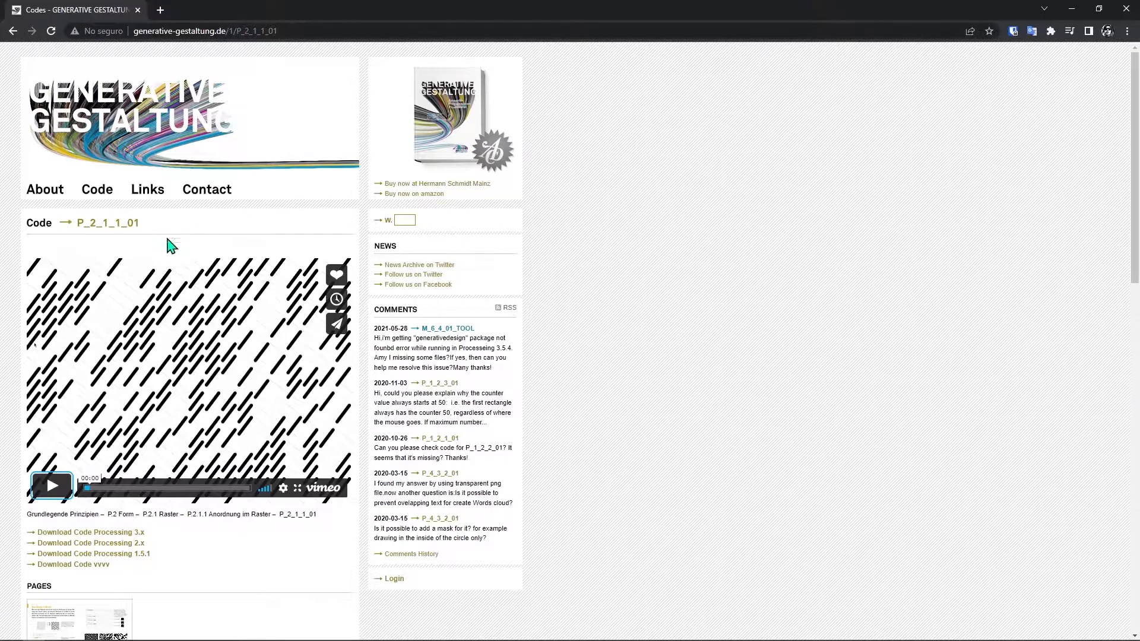
{"action": "scroll", "coordinate": [184, 232], "scroll_direction": "down", "scroll_amount": 4}
{"action": "scroll", "coordinate": [83, 261], "scroll_direction": "up", "scroll_amount": 3}
{"action": "left_click", "coordinate": [101, 430]}
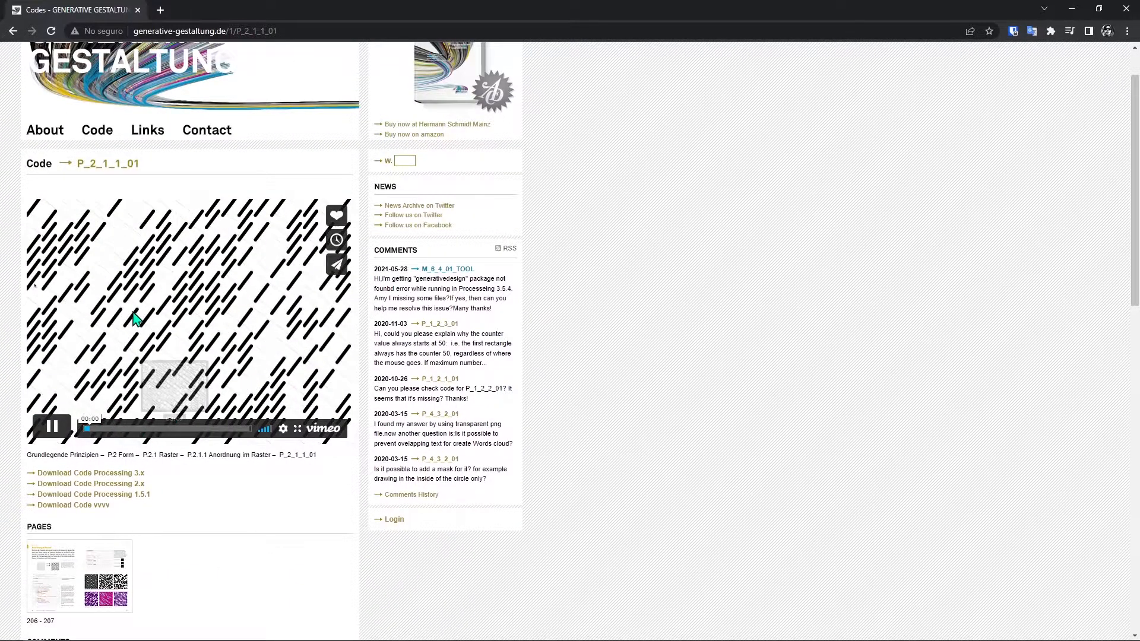
{"action": "left_click", "coordinate": [129, 430]}
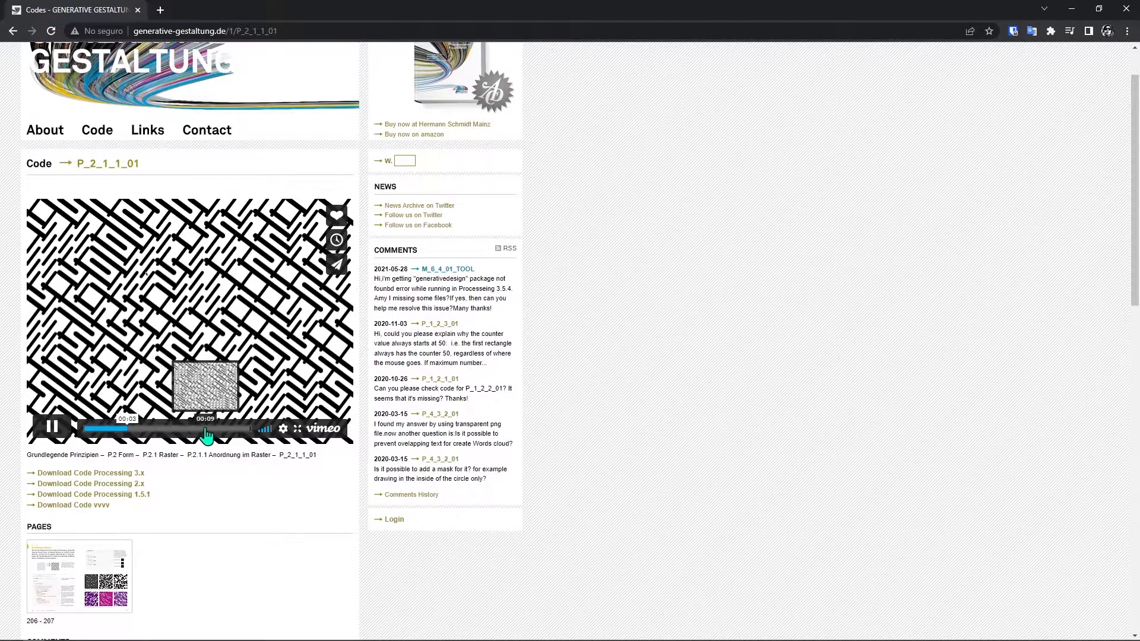
{"action": "left_click", "coordinate": [184, 427]}
{"action": "scroll", "coordinate": [247, 420], "scroll_direction": "down", "scroll_amount": 12}
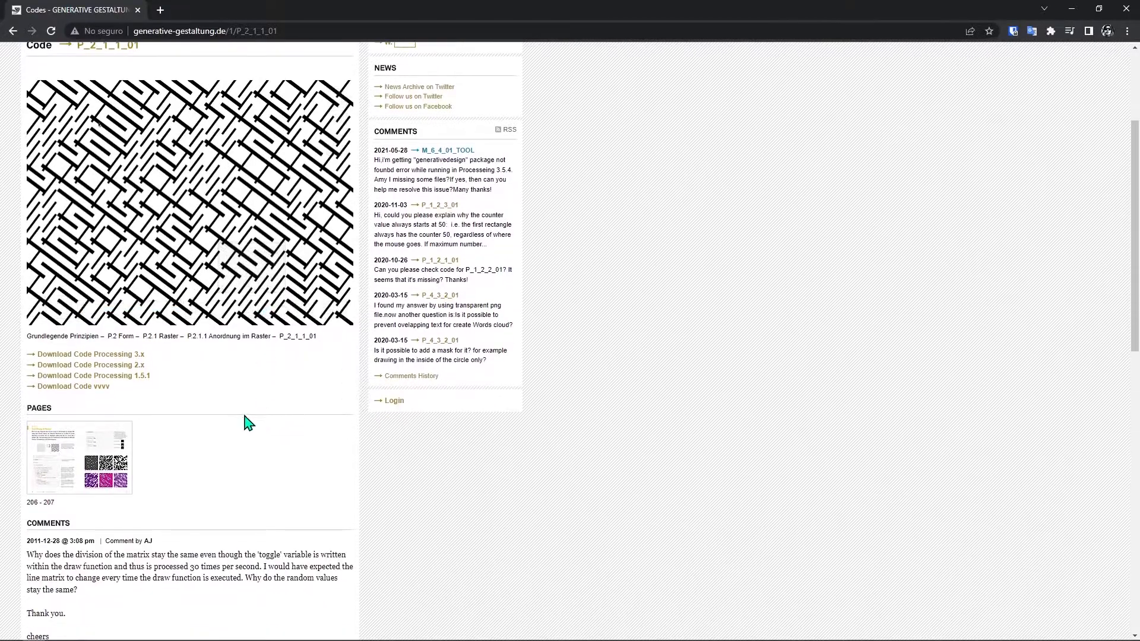
{"action": "scroll", "coordinate": [249, 396], "scroll_direction": "up", "scroll_amount": 12}
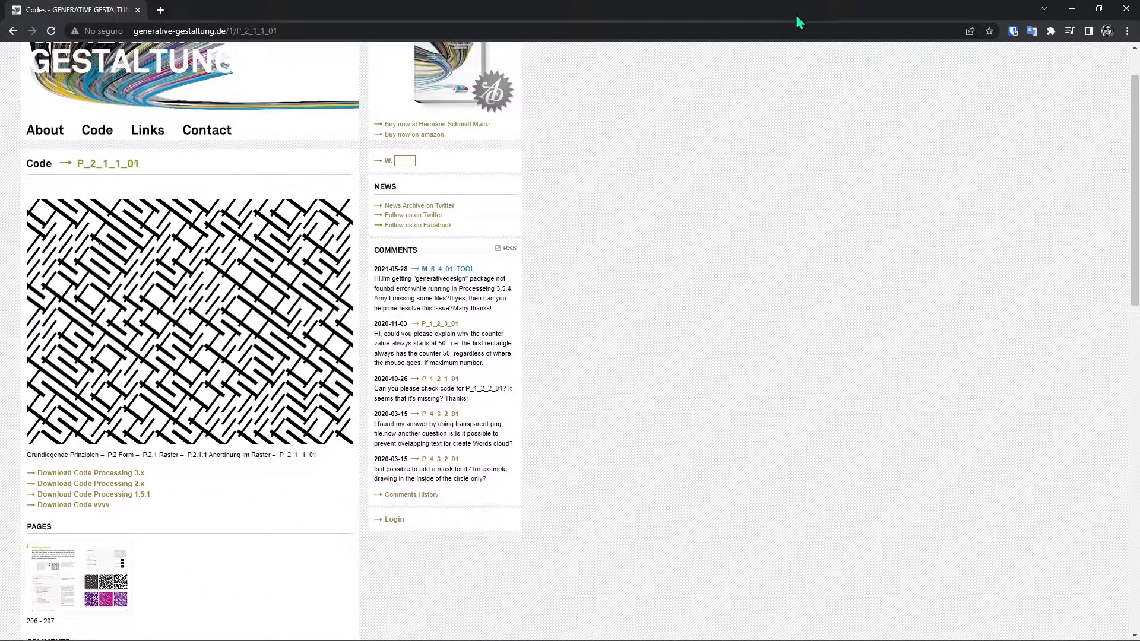
Switch back to TouchDesigner and delete all operators in the project1 network.
{"action": "key", "text": "alt+Tab"}
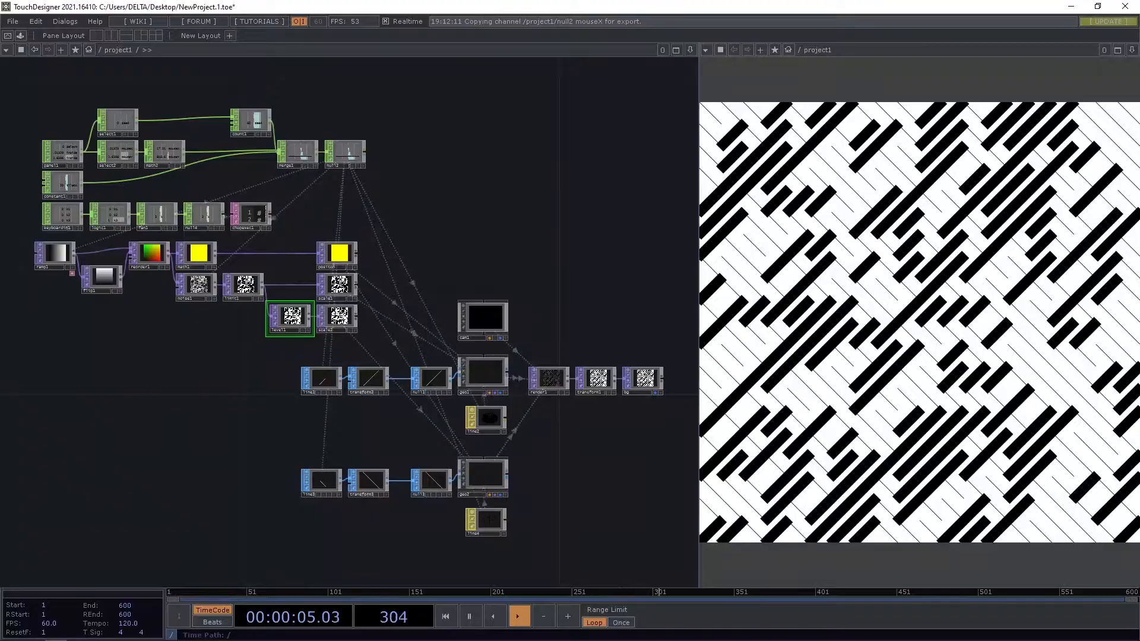
{"action": "scroll", "coordinate": [382, 305], "scroll_direction": "down", "scroll_amount": 3}
{"action": "left_click_drag", "start_coordinate": [199, 344], "coordinate": [163, 304]}
{"action": "scroll", "coordinate": [443, 425], "scroll_direction": "down", "scroll_amount": 3}
{"action": "right_click_drag", "start_coordinate": [524, 433], "coordinate": [215, 164]}
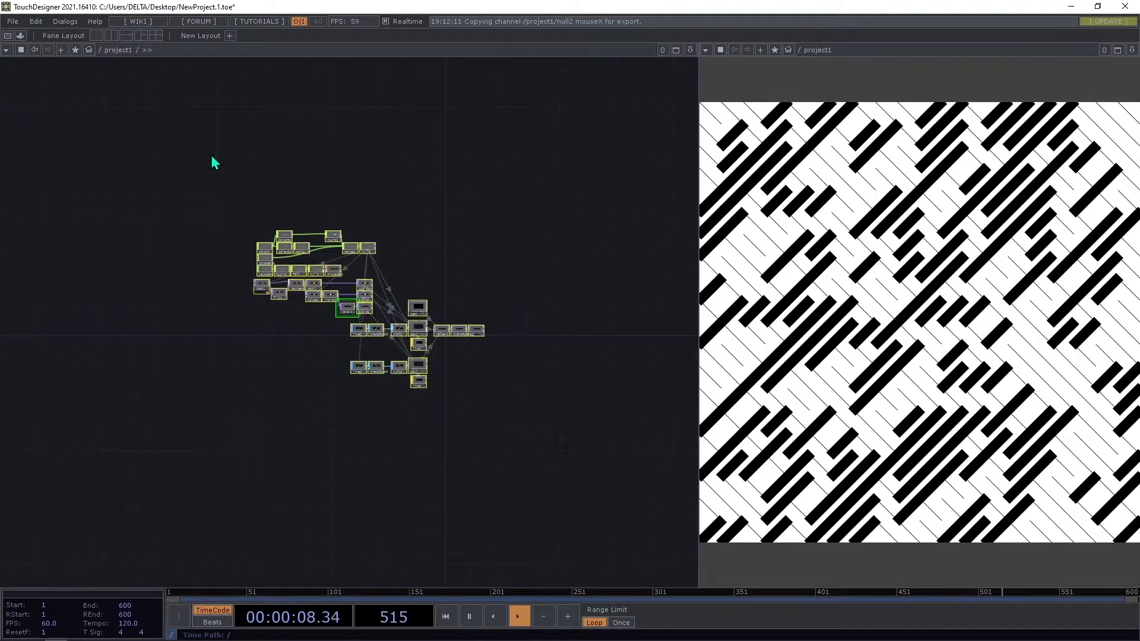
{"action": "key", "text": "Delete"}
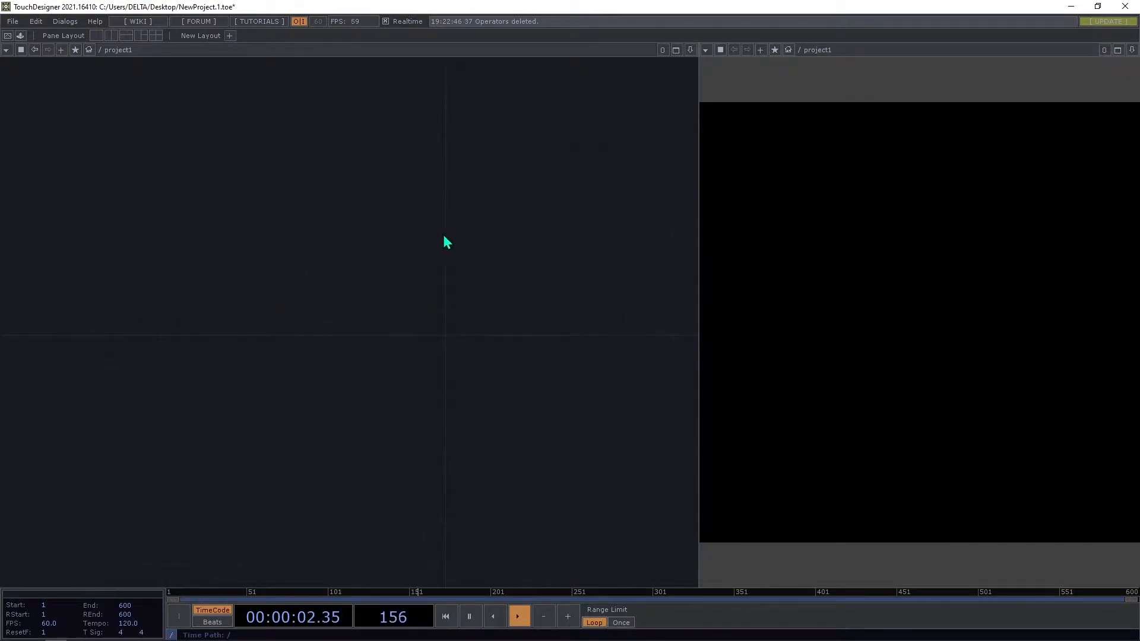
Inspect the project1 container's layout size and Background TOP settings, and return inside its network.
{"action": "key", "text": "u"}
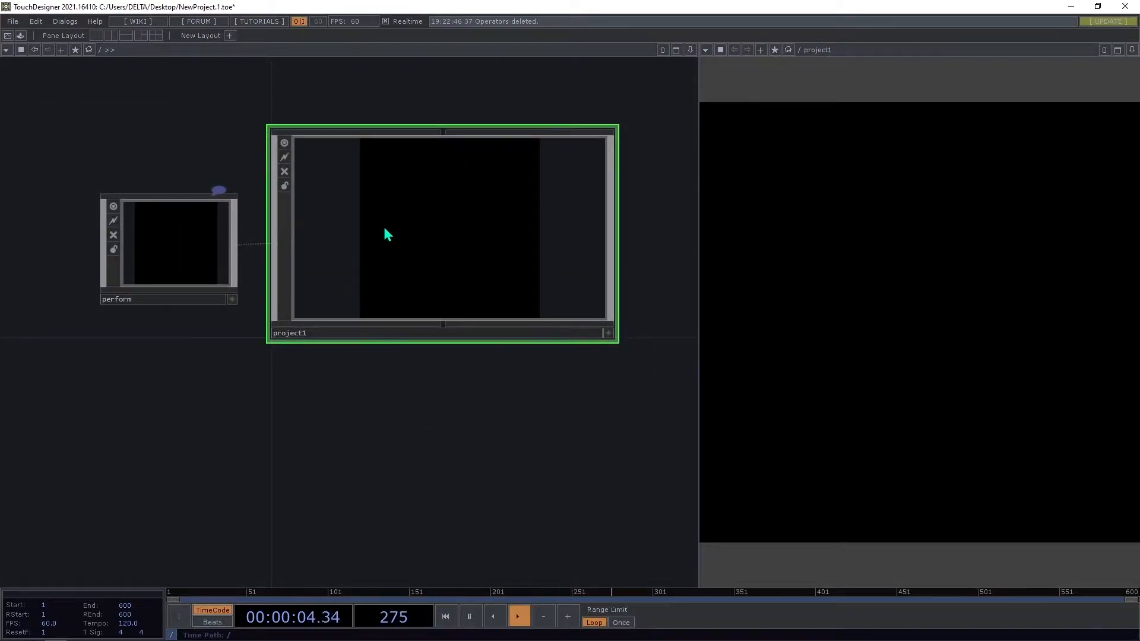
{"action": "key", "text": "p"}
{"action": "left_click", "coordinate": [418, 97]}
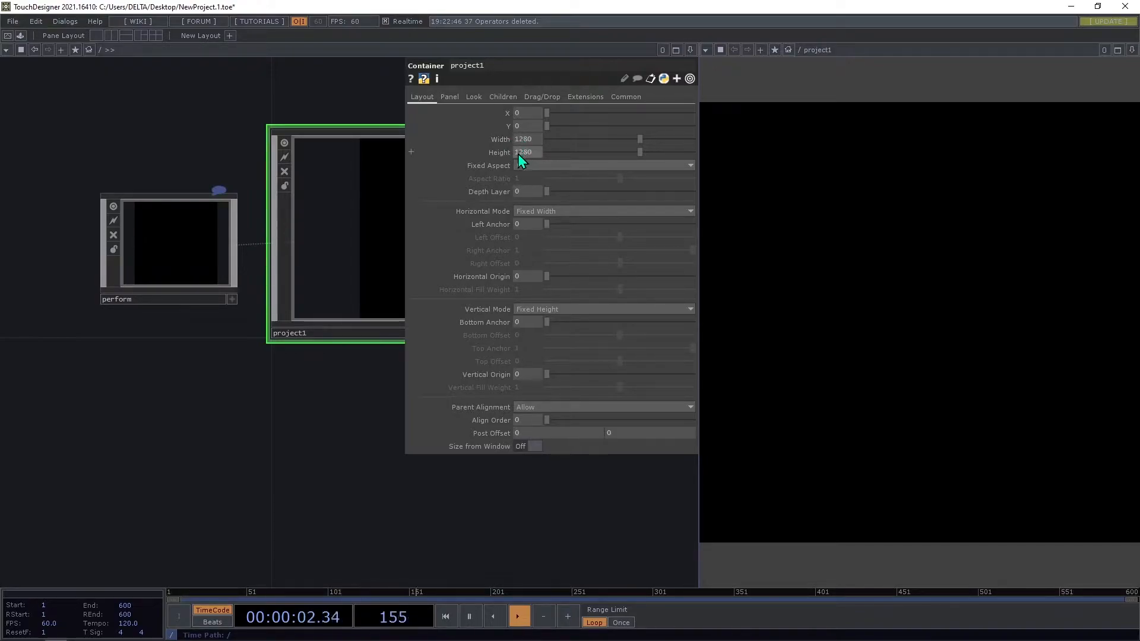
{"action": "left_click", "coordinate": [473, 96]}
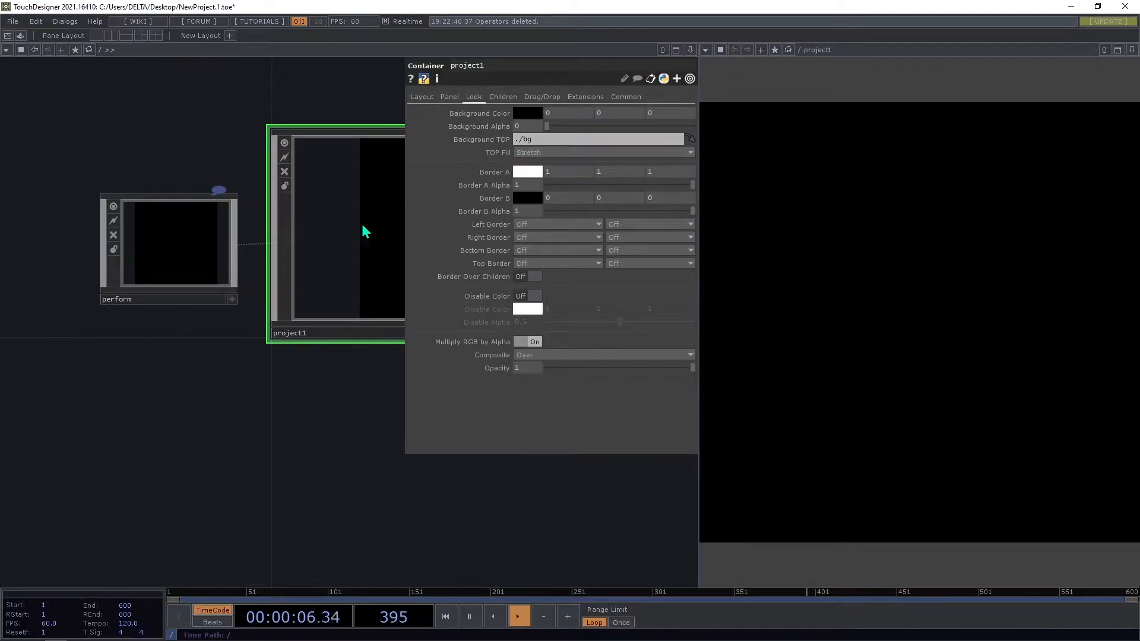
{"action": "double_click", "coordinate": [344, 246]}
{"action": "left_click_drag", "start_coordinate": [401, 271], "coordinate": [399, 263]}
Switch to the P_2_1_1_01 sketch in Processing and examine the tileCount and actRandomSeed variable declarations.
{"action": "key", "text": "Tab"}
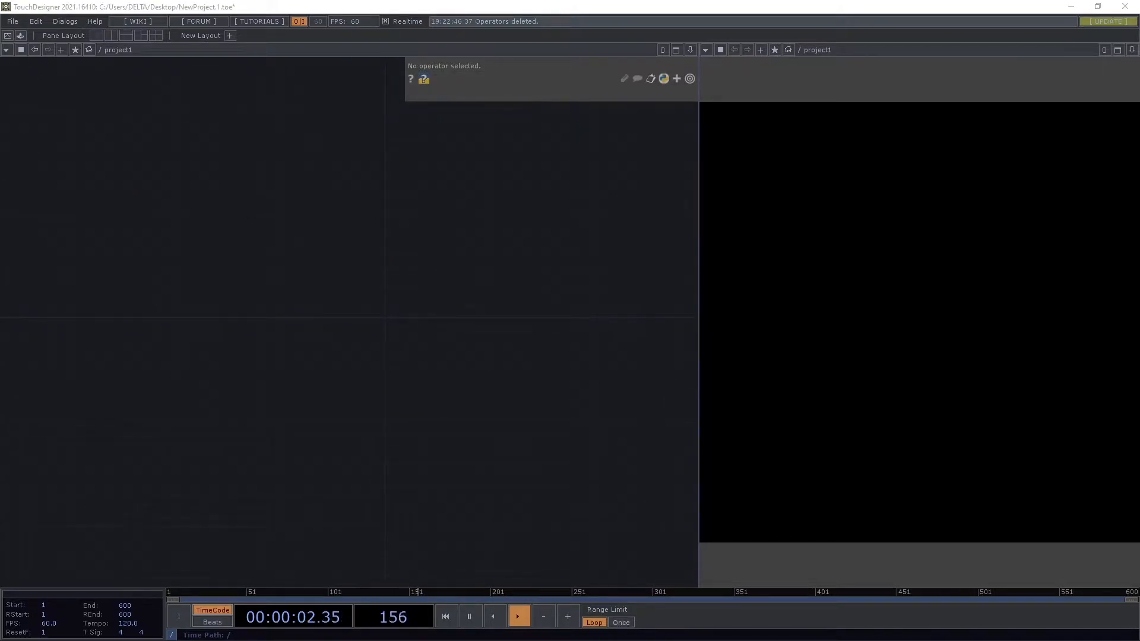
{"action": "scroll", "coordinate": [312, 303], "scroll_direction": "up", "scroll_amount": 12}
{"action": "scroll", "coordinate": [315, 338], "scroll_direction": "up", "scroll_amount": 6}
{"action": "left_click_drag", "start_coordinate": [315, 338], "coordinate": [333, 305]}
{"action": "scroll", "coordinate": [326, 247], "scroll_direction": "down", "scroll_amount": 3}
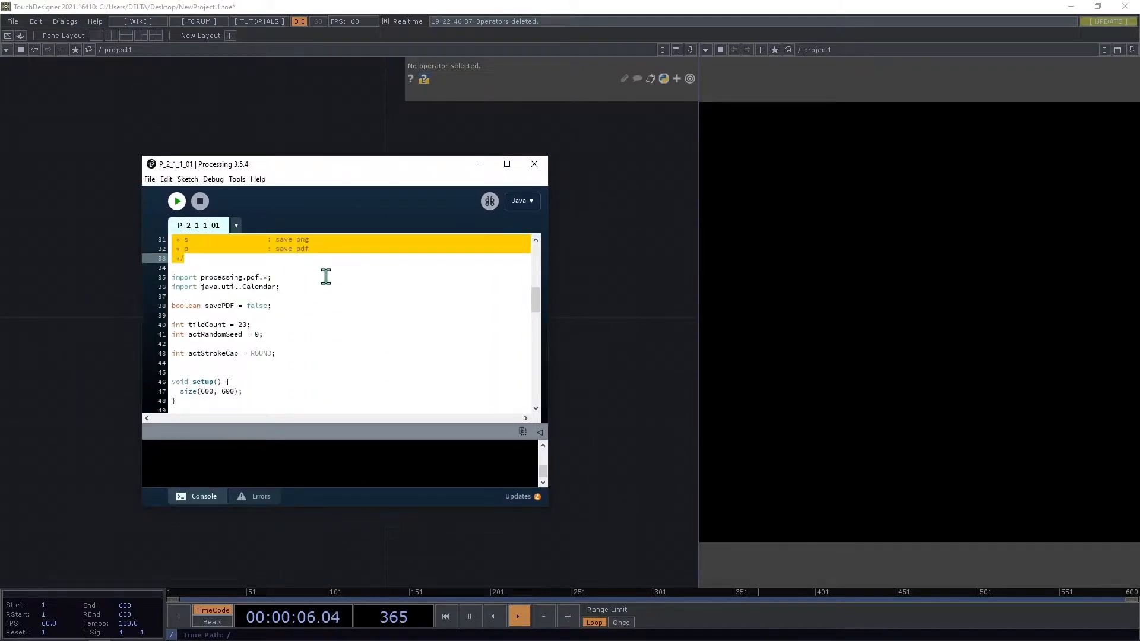
{"action": "left_click", "coordinate": [253, 326]}
{"action": "scroll", "coordinate": [270, 328], "scroll_direction": "down", "scroll_amount": 1}
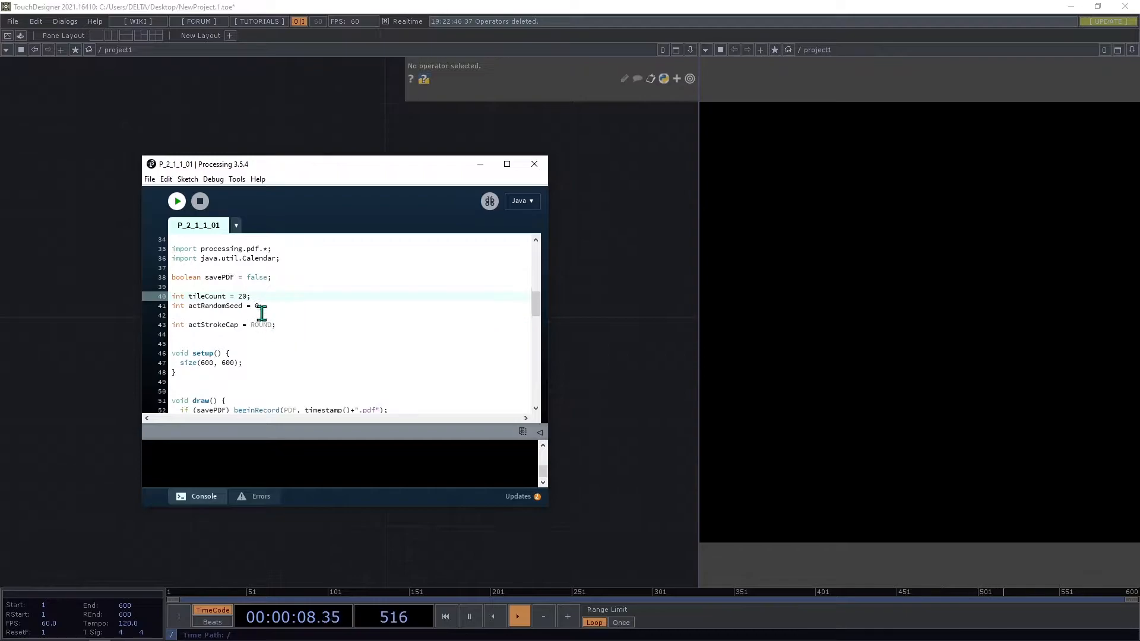
{"action": "left_click", "coordinate": [265, 307]}
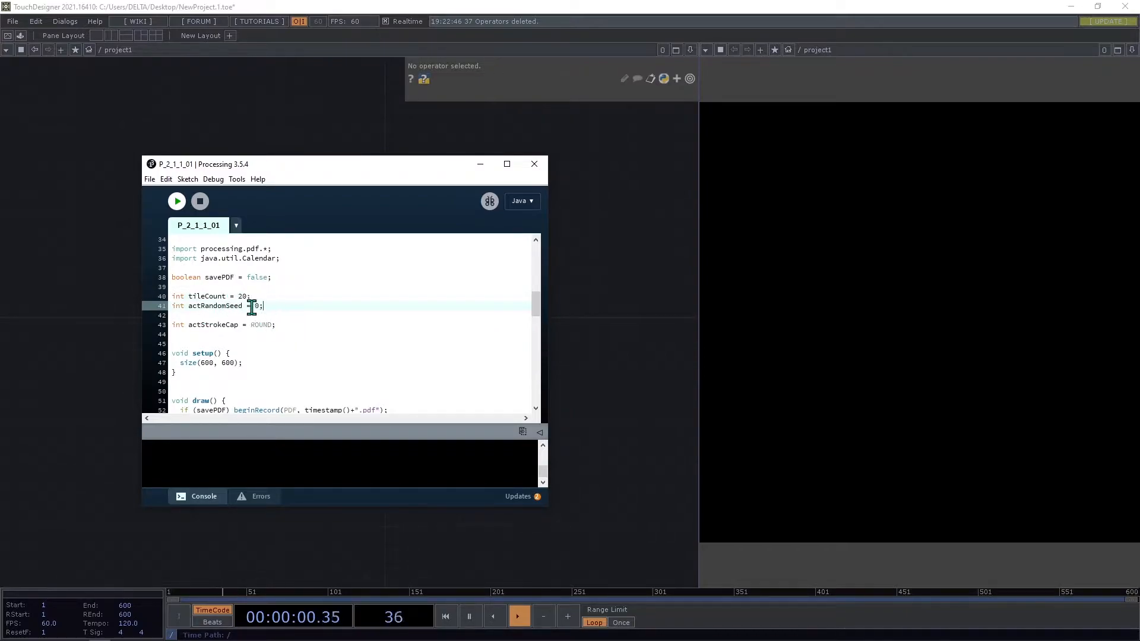
Read the sketch's setup and draw functions, including the grid loops and line drawing conditions, and minimize Processing.
{"action": "scroll", "coordinate": [285, 330], "scroll_direction": "down", "scroll_amount": 2}
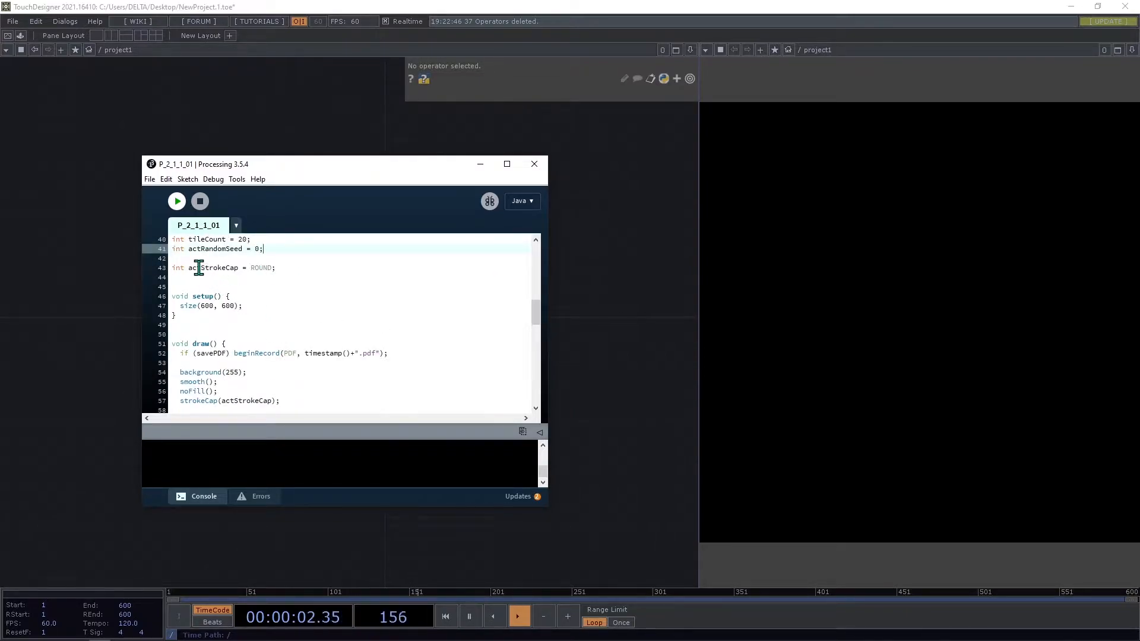
{"action": "scroll", "coordinate": [248, 306], "scroll_direction": "down", "scroll_amount": 3}
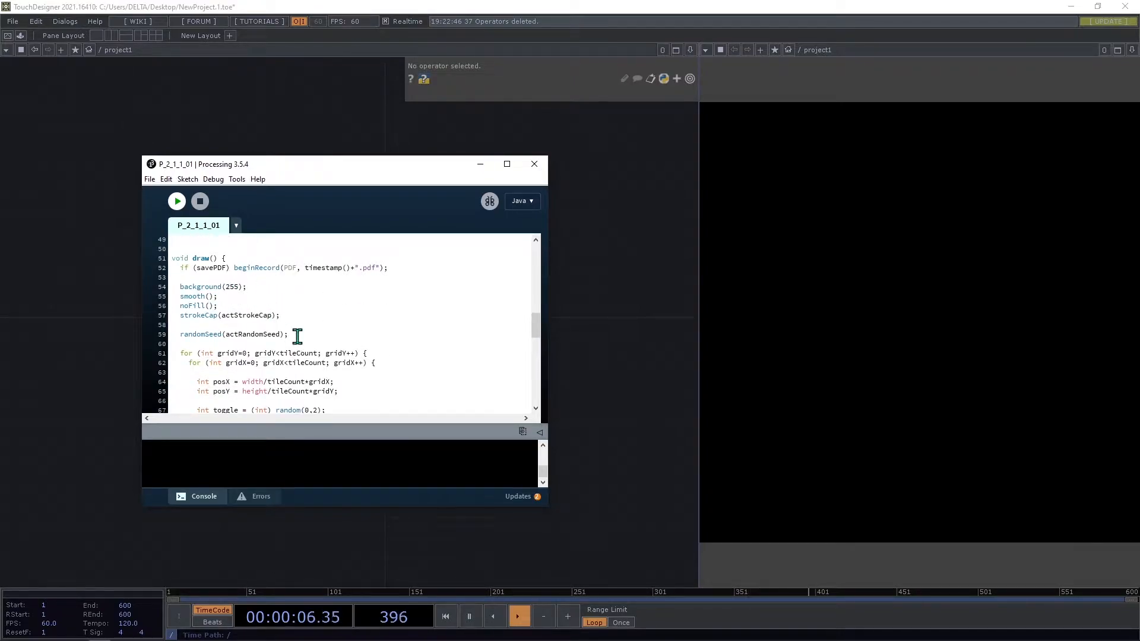
{"action": "scroll", "coordinate": [300, 335], "scroll_direction": "down", "scroll_amount": 1}
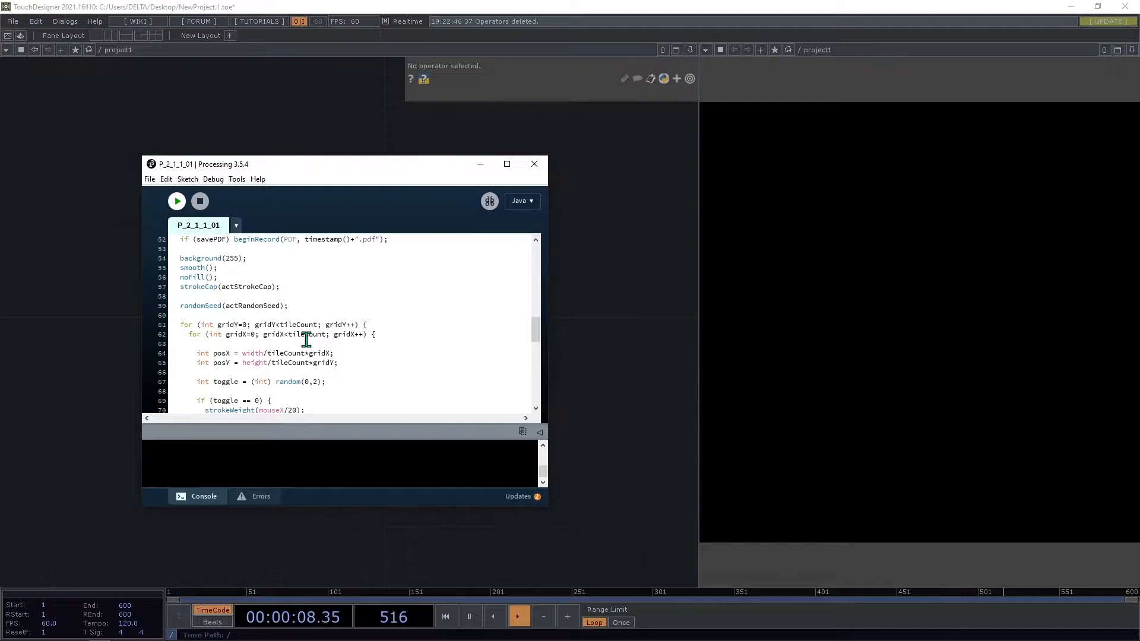
{"action": "scroll", "coordinate": [372, 356], "scroll_direction": "down", "scroll_amount": 1}
{"action": "scroll", "coordinate": [373, 356], "scroll_direction": "down", "scroll_amount": 4}
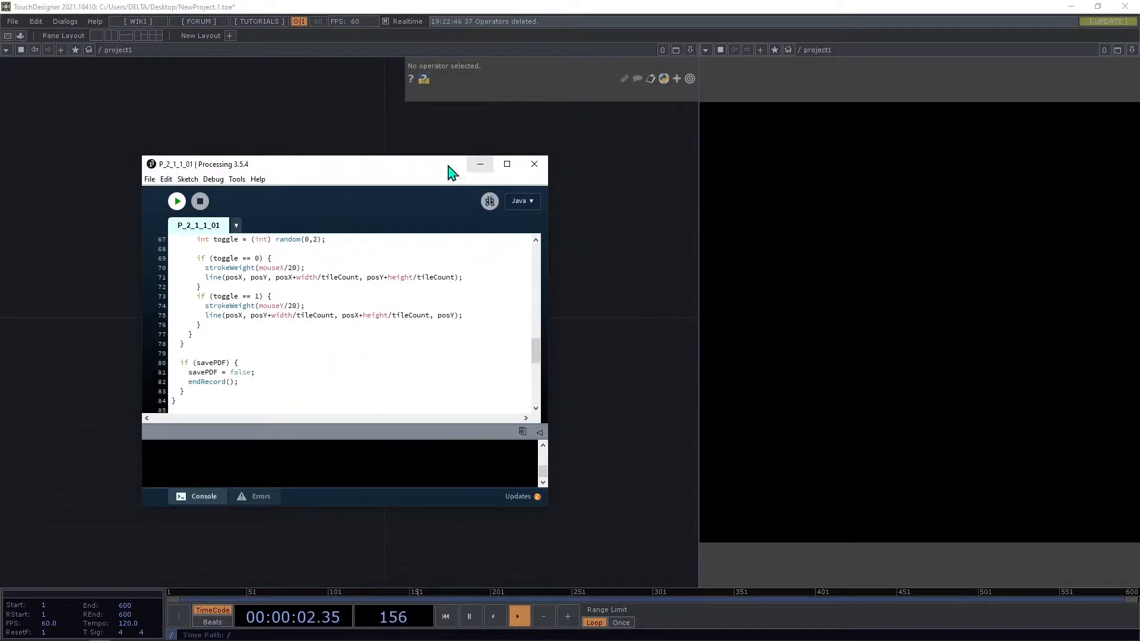
{"action": "left_click", "coordinate": [480, 164]}
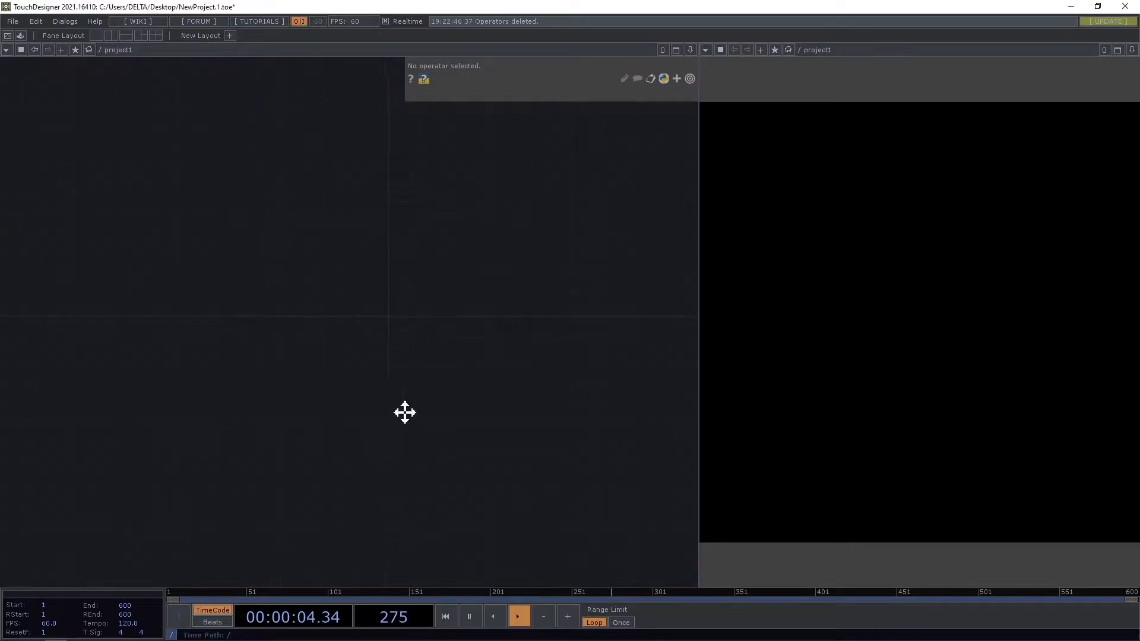
Close the viewer pane, split the network editor left/right again, and make the new pane a narrower Panel viewer.
{"action": "left_click", "coordinate": [706, 50]}
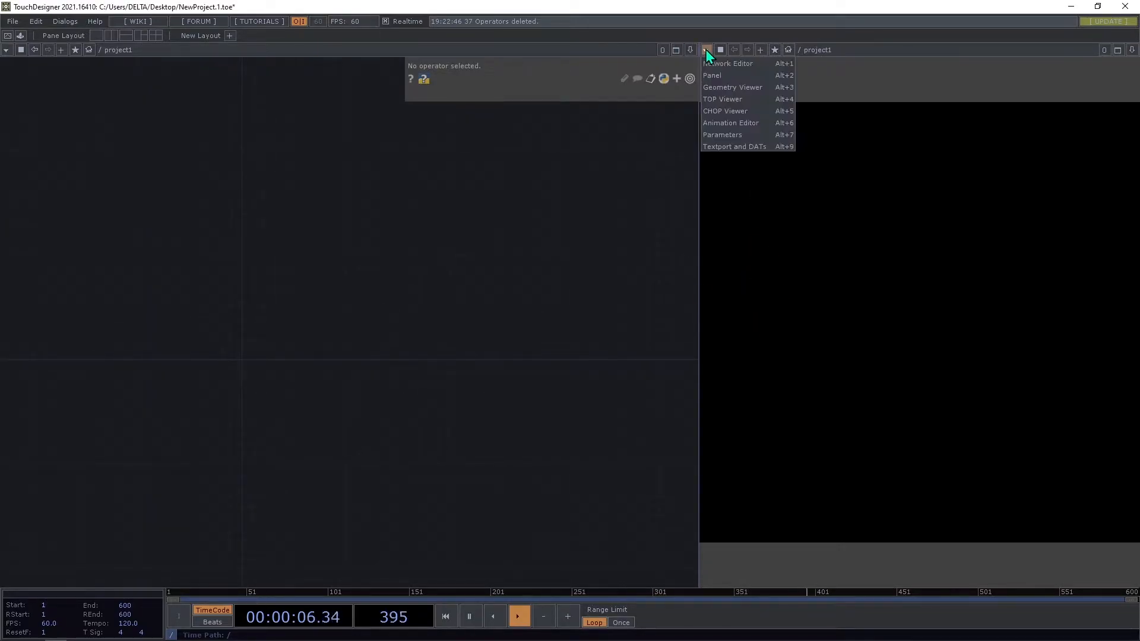
{"action": "left_click", "coordinate": [1132, 50]}
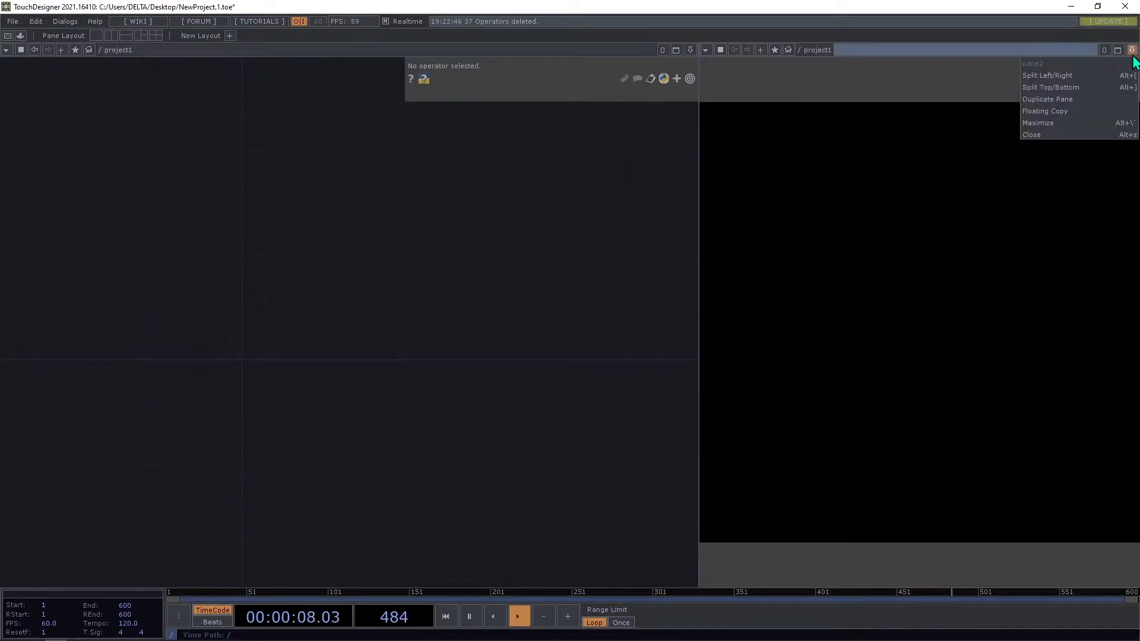
{"action": "left_click", "coordinate": [1082, 133]}
{"action": "left_click", "coordinate": [1131, 50]}
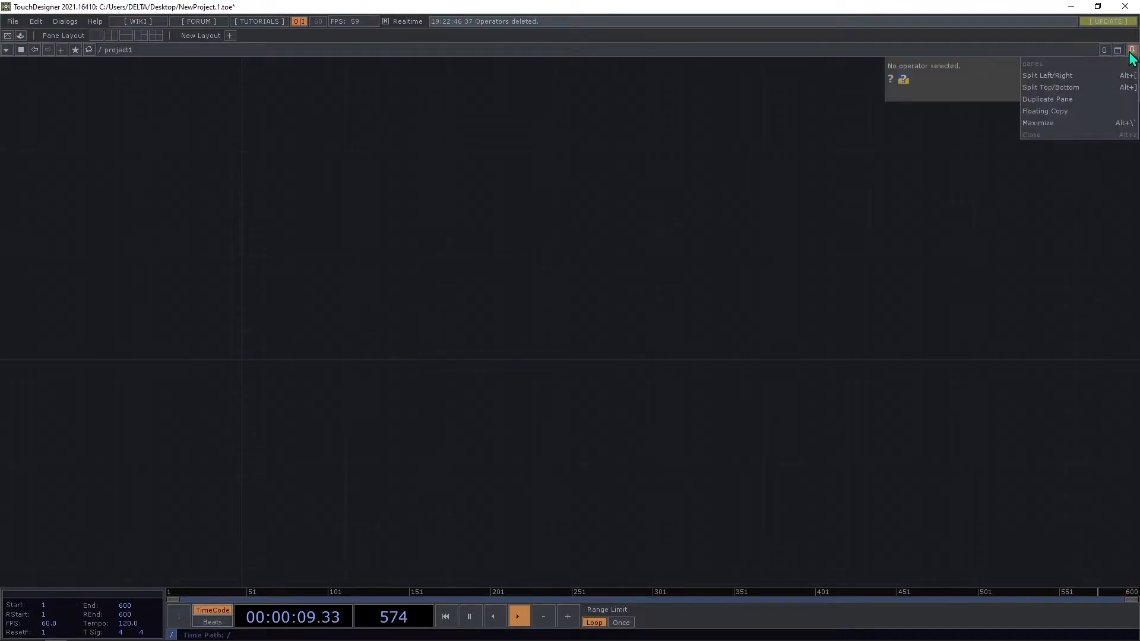
{"action": "left_click", "coordinate": [1063, 76]}
{"action": "left_click", "coordinate": [577, 50]}
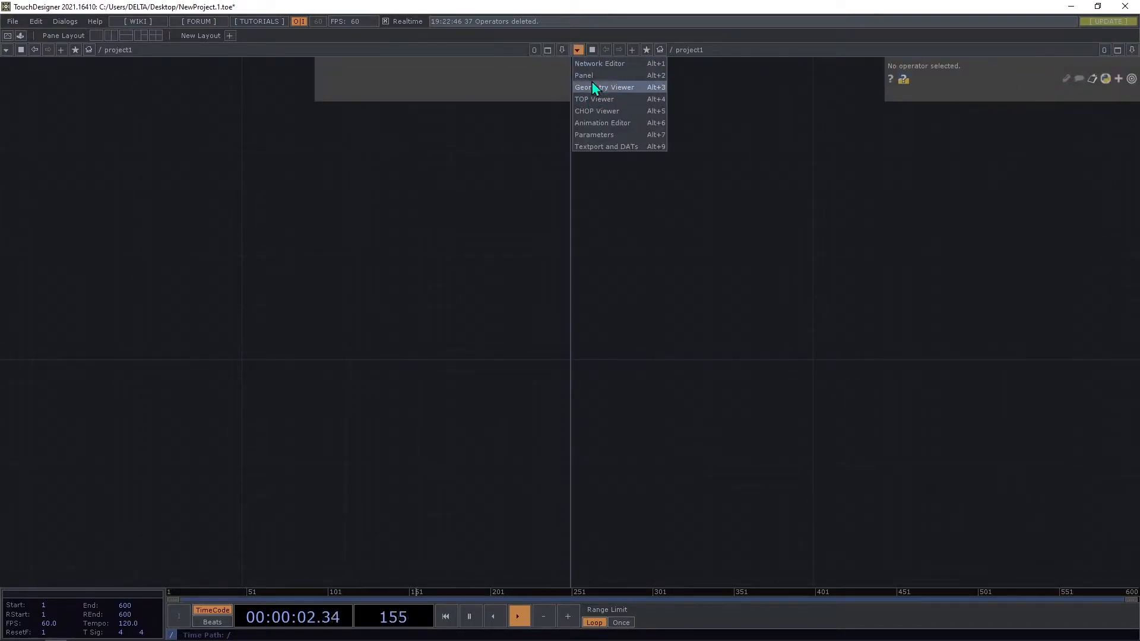
{"action": "left_click", "coordinate": [593, 75]}
{"action": "left_click_drag", "start_coordinate": [571, 245], "coordinate": [768, 253]}
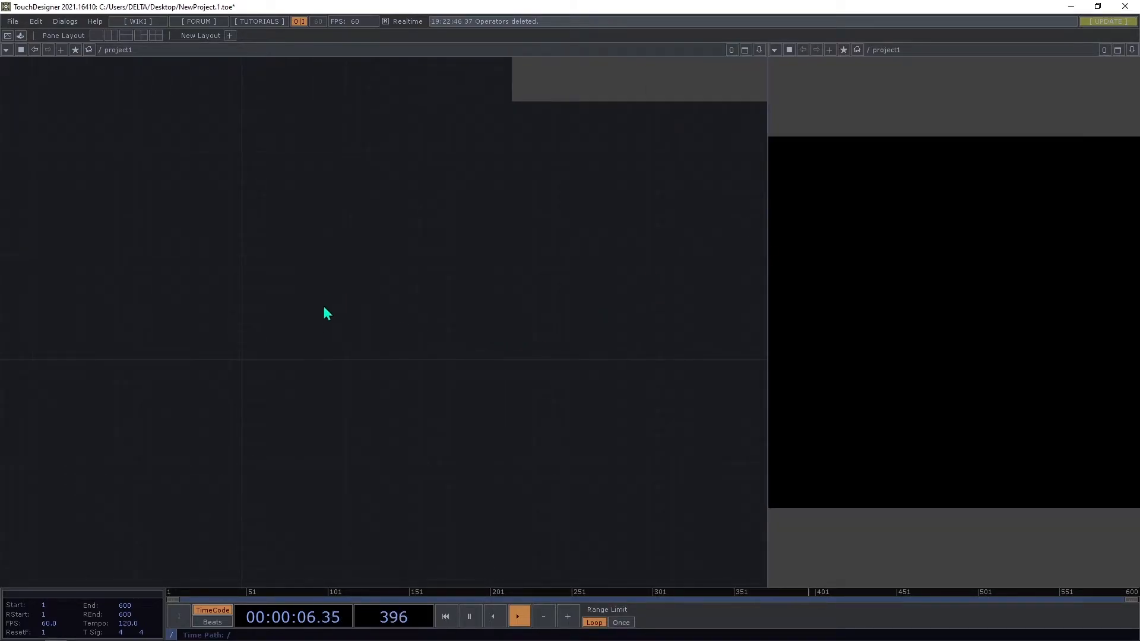
Add a Line SOP to the empty project1 network.
{"action": "left_click_drag", "start_coordinate": [243, 341], "coordinate": [244, 383]}
{"action": "key", "text": "Tab"}
{"action": "type", "text": "Li"}
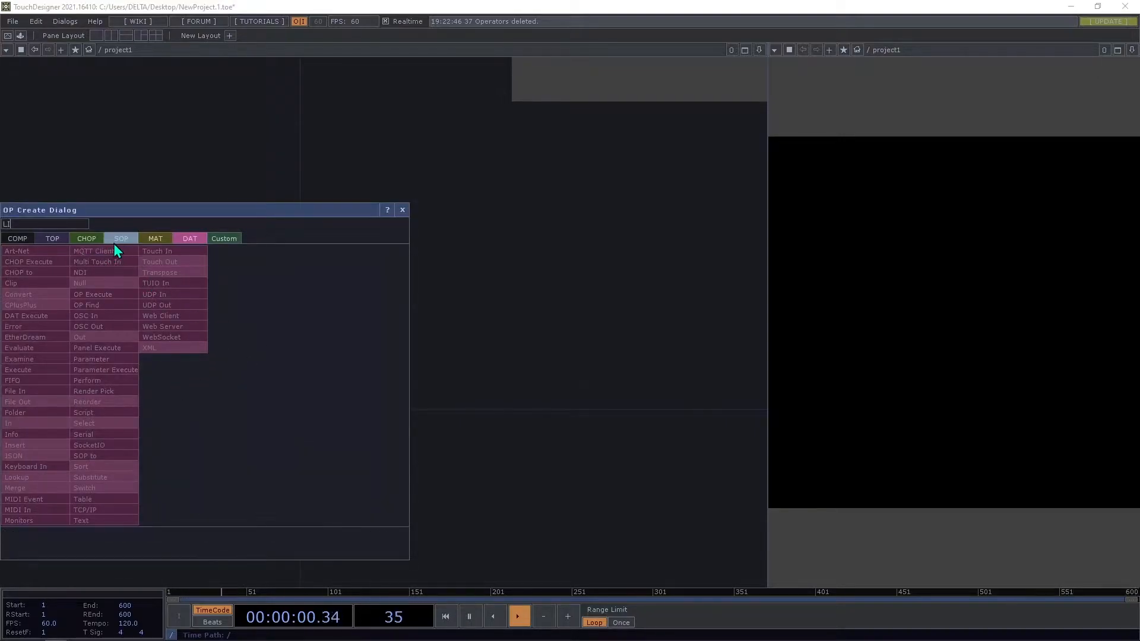
{"action": "left_click", "coordinate": [113, 239]}
{"action": "left_click", "coordinate": [102, 520]}
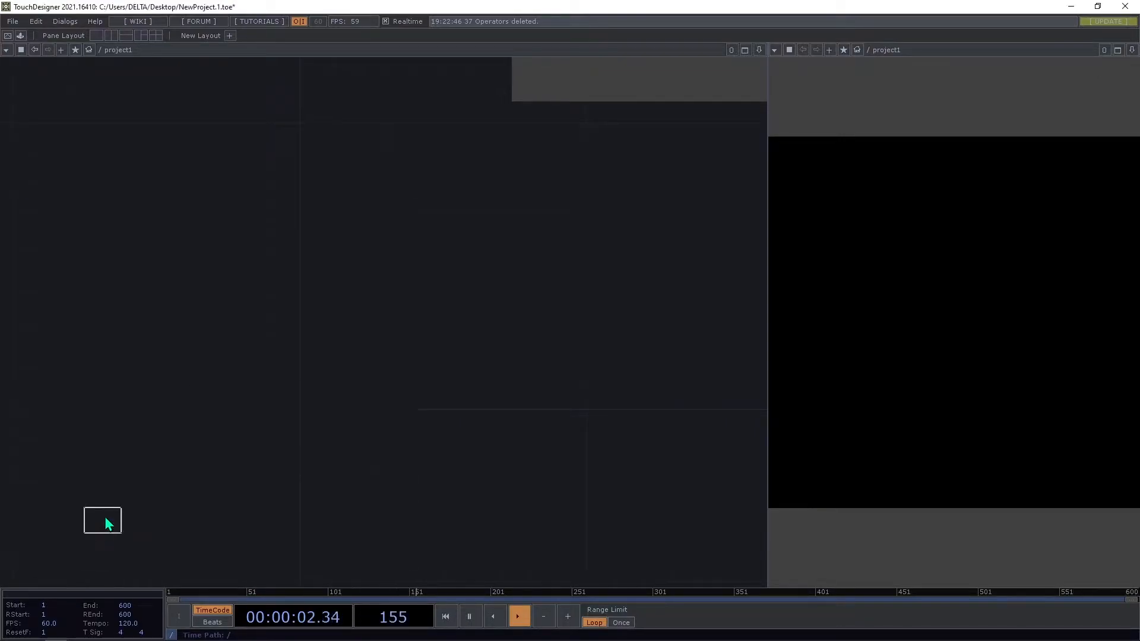
{"action": "left_click", "coordinate": [146, 397]}
{"action": "scroll", "coordinate": [149, 394], "scroll_direction": "up", "scroll_amount": 5}
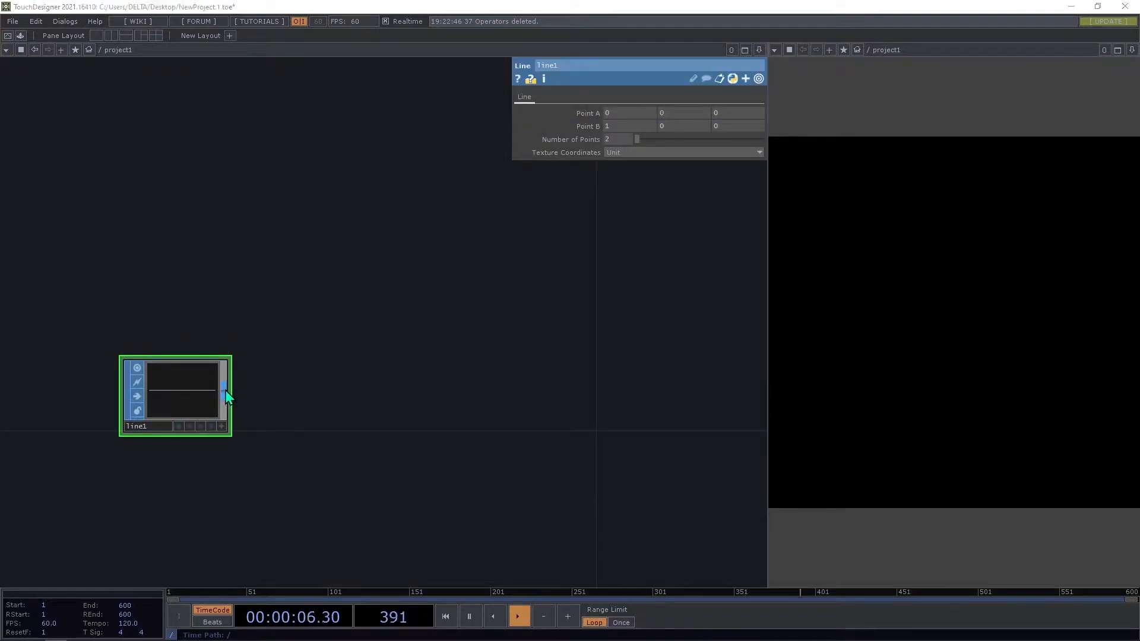
Append a Null SOP to the output of line1.
{"action": "right_click", "coordinate": [226, 390]}
{"action": "left_click", "coordinate": [185, 358]}
{"action": "left_click", "coordinate": [270, 403]}
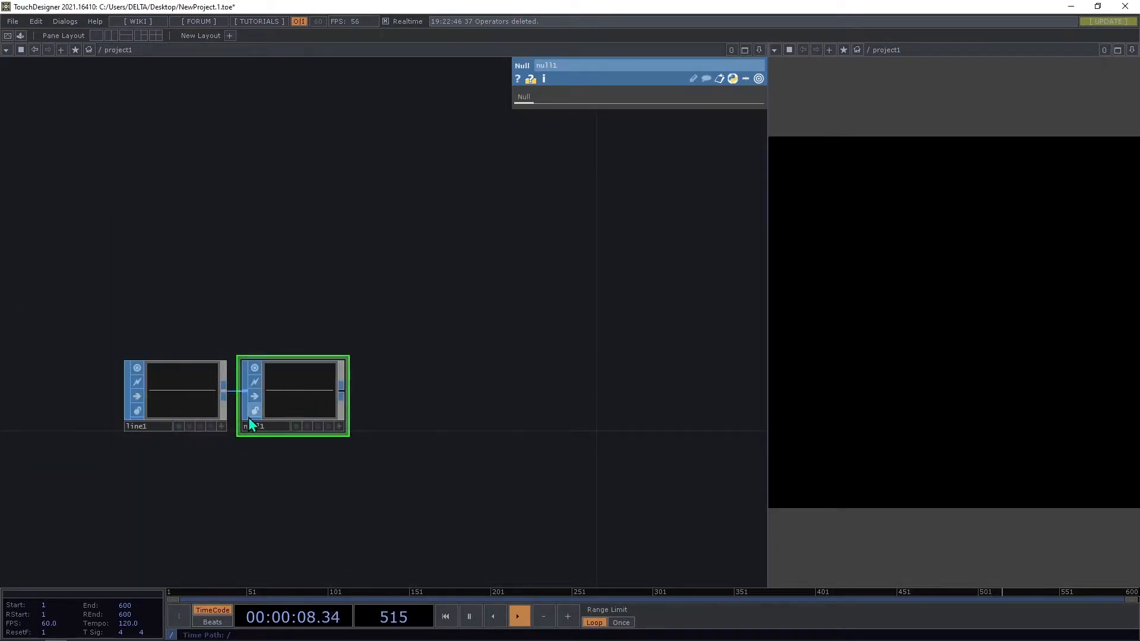
Create a Geometry COMP connected to the output of null1.
{"action": "right_click", "coordinate": [346, 396]}
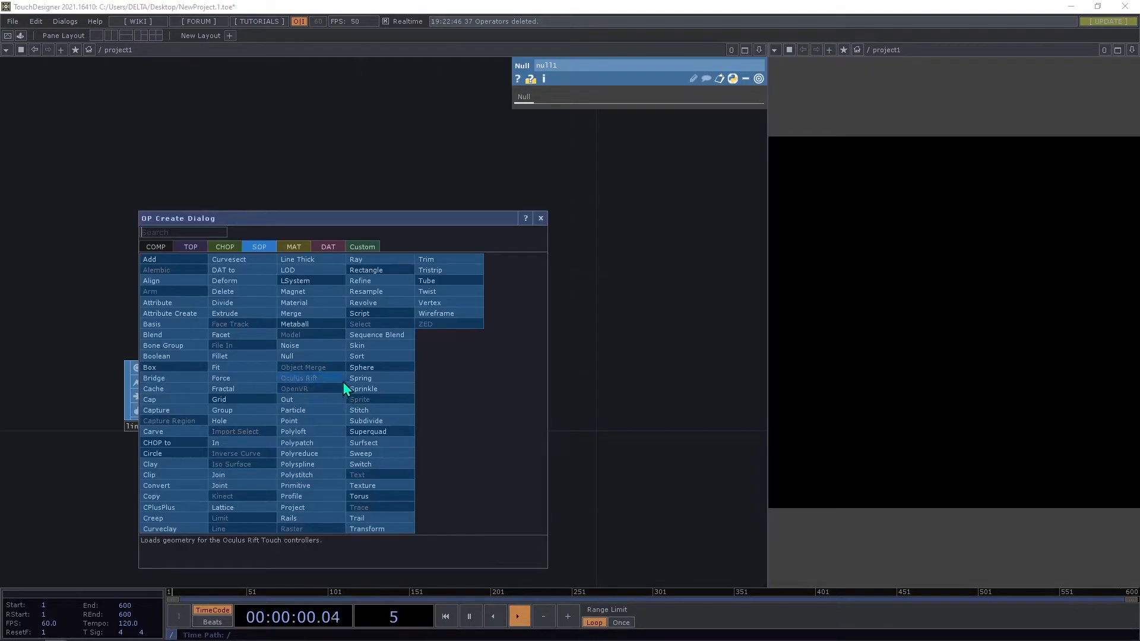
{"action": "left_click", "coordinate": [155, 246]}
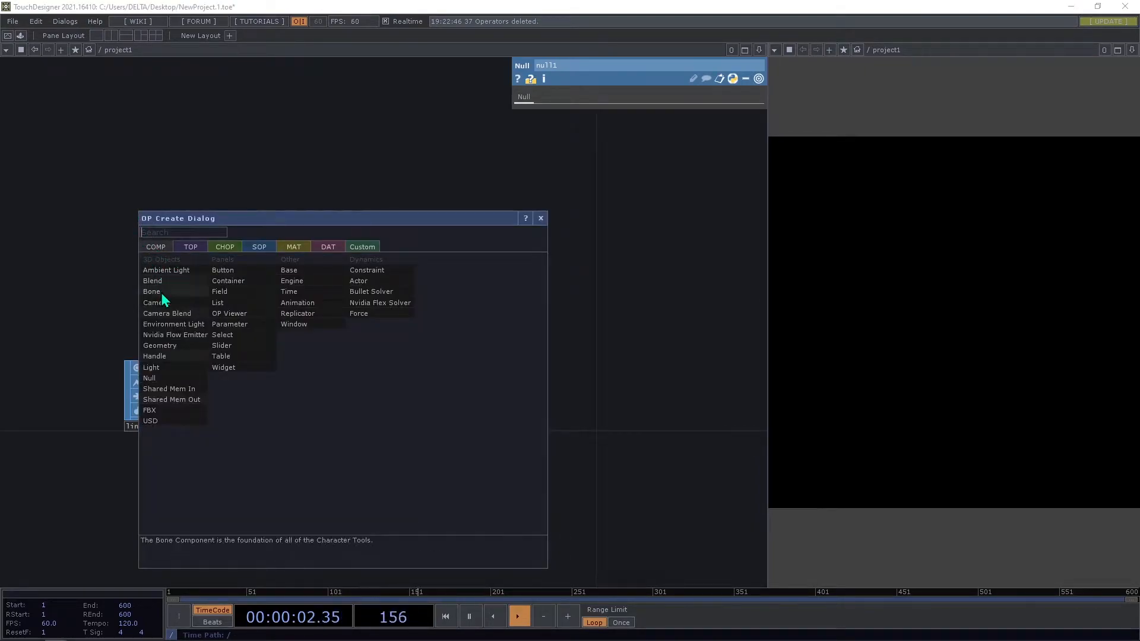
{"action": "left_click", "coordinate": [174, 347]}
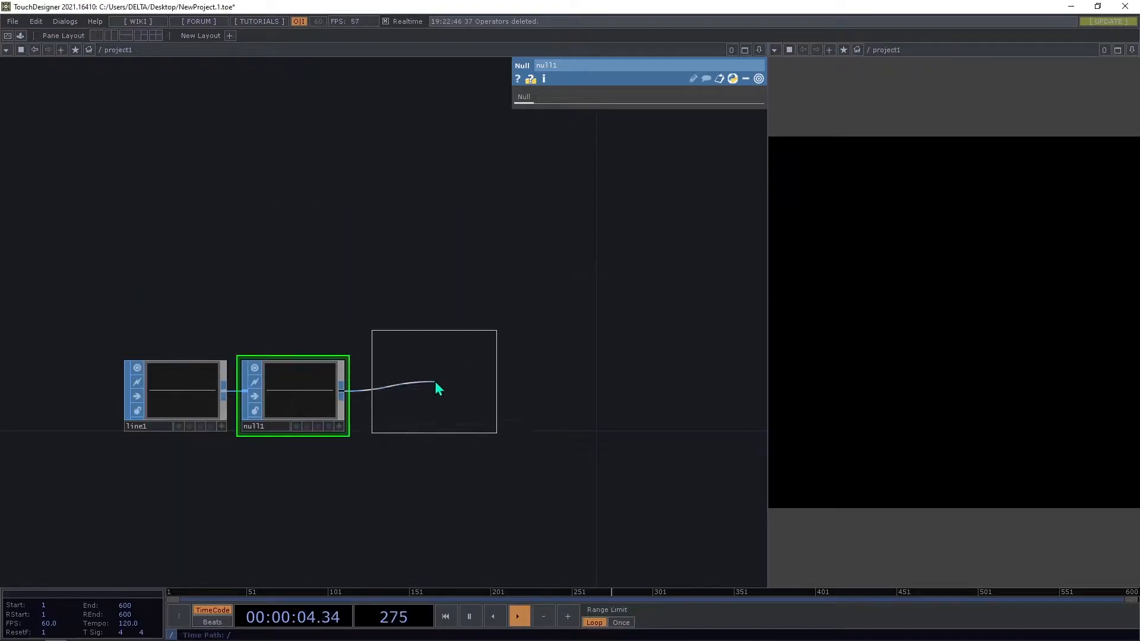
{"action": "left_click", "coordinate": [437, 383]}
Add a Camera COMP above the geo1 component.
{"action": "key", "text": "Tab"}
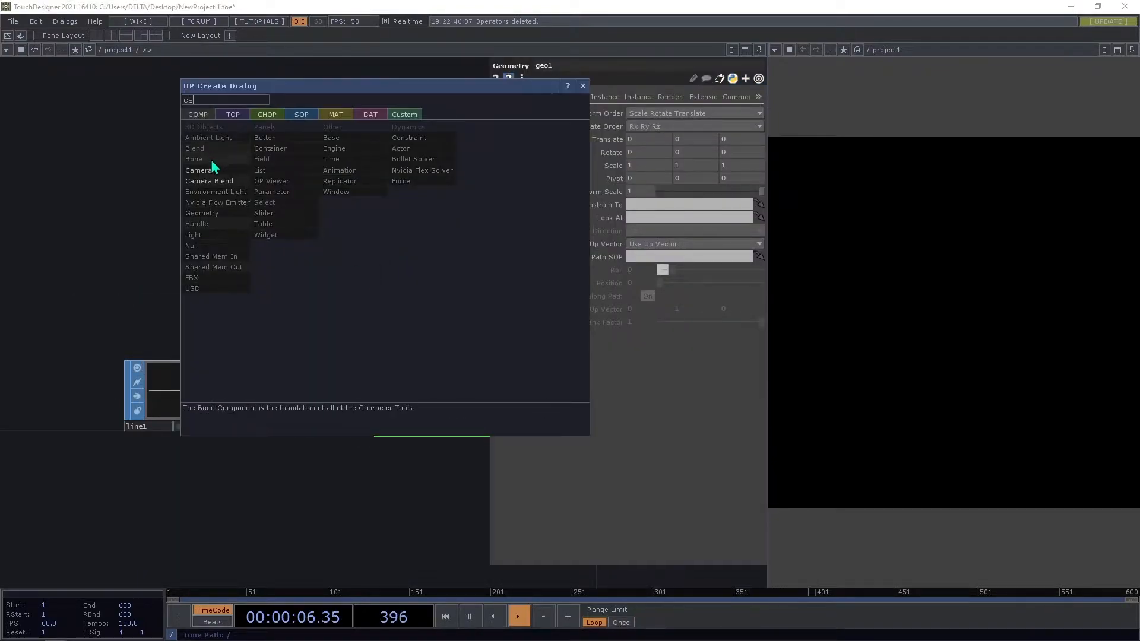
{"action": "left_click", "coordinate": [214, 169]}
{"action": "left_click", "coordinate": [448, 274]}
{"action": "left_click_drag", "start_coordinate": [172, 281], "coordinate": [5, 285]}
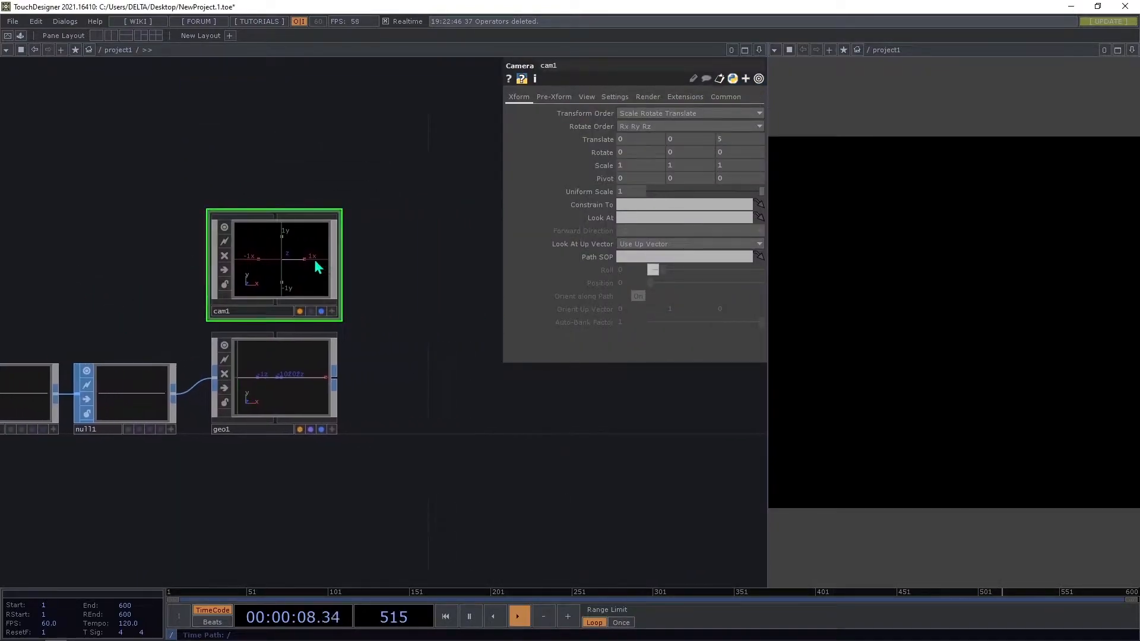
{"action": "mouse_move", "coordinate": [402, 354]}
{"action": "left_mouse_down"}
{"action": "mouse_move", "coordinate": [402, 307]}
{"action": "mouse_move", "coordinate": [399, 383]}
{"action": "mouse_move", "coordinate": [414, 366]}
{"action": "left_mouse_up"}
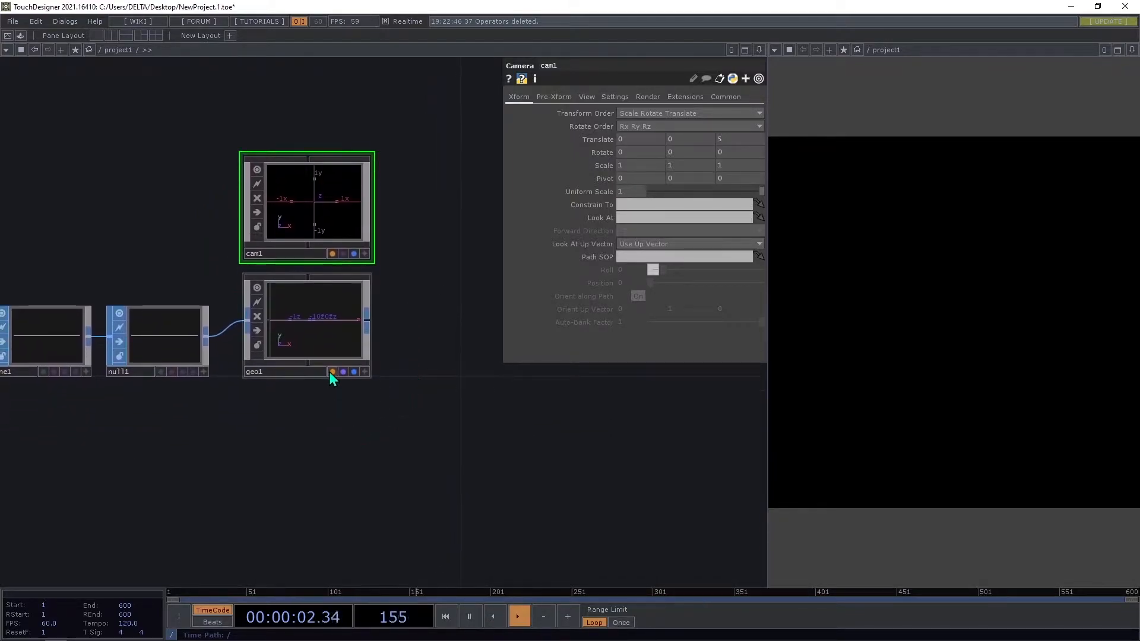
Add a Line MAT below the geo1 component and assign it to geo1 as its material.
{"action": "double_click", "coordinate": [306, 419]}
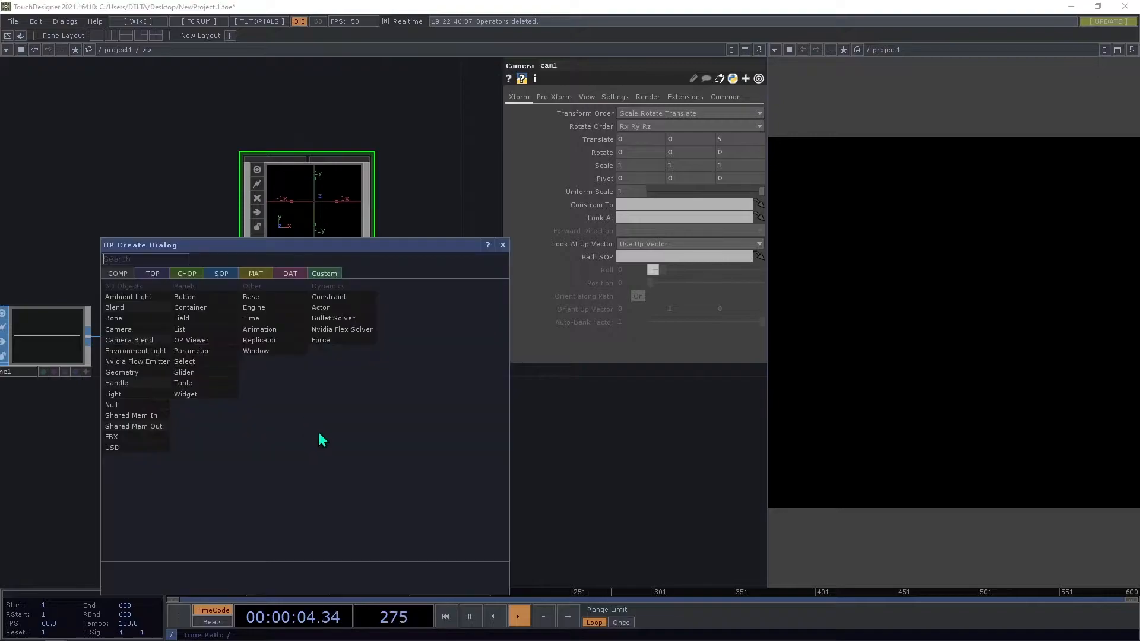
{"action": "left_click", "coordinate": [258, 276]}
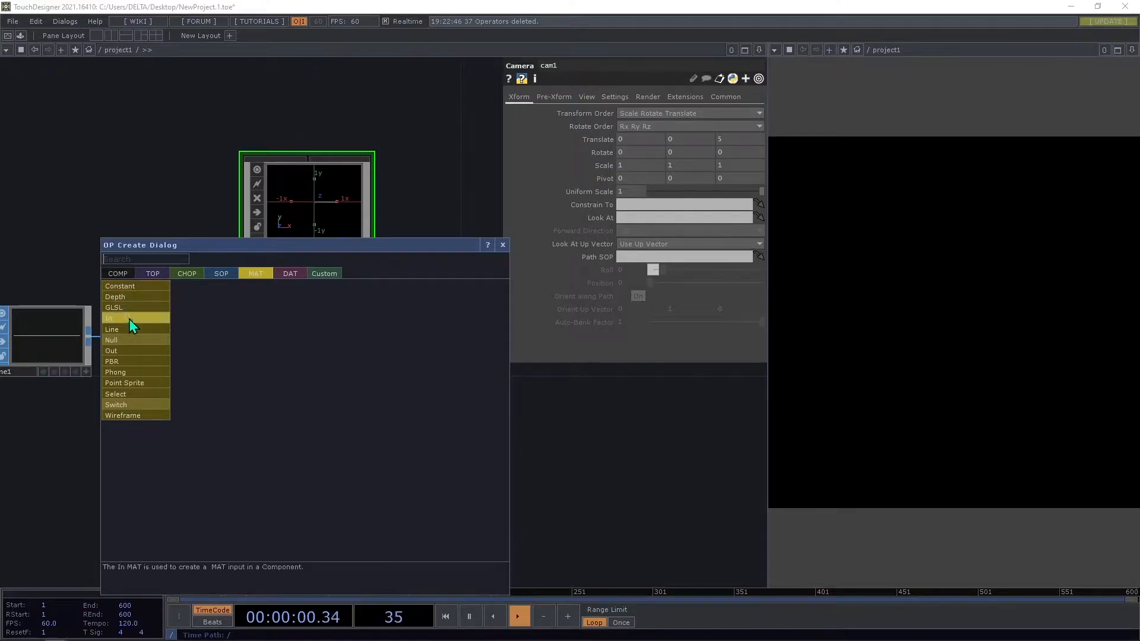
{"action": "left_click", "coordinate": [119, 334]}
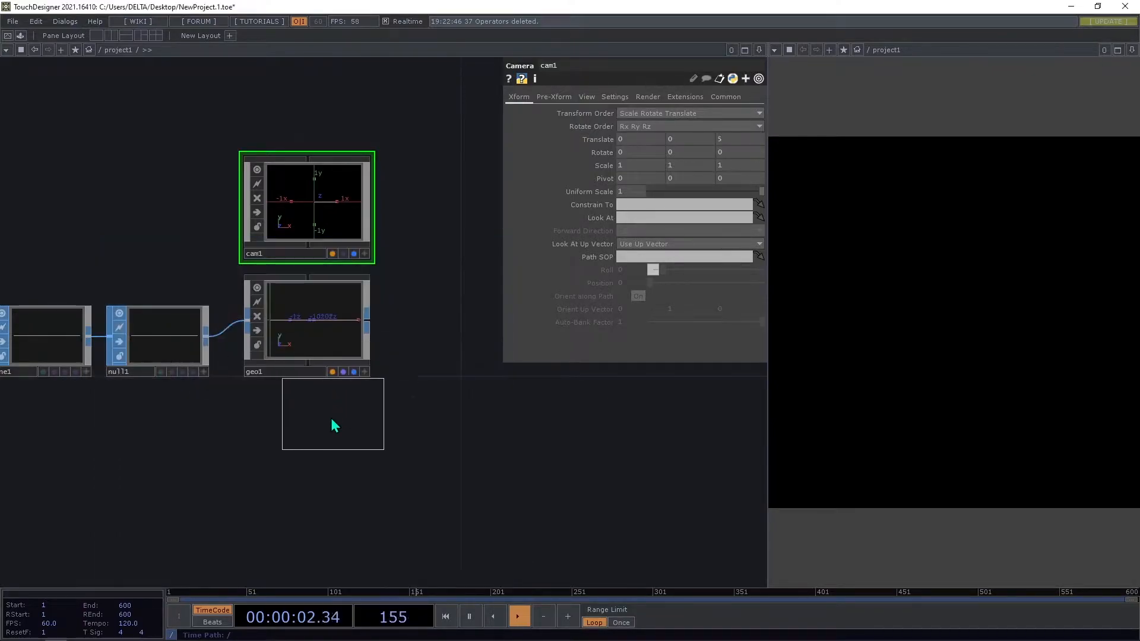
{"action": "left_click", "coordinate": [312, 427]}
{"action": "left_click_drag", "start_coordinate": [324, 425], "coordinate": [315, 313]}
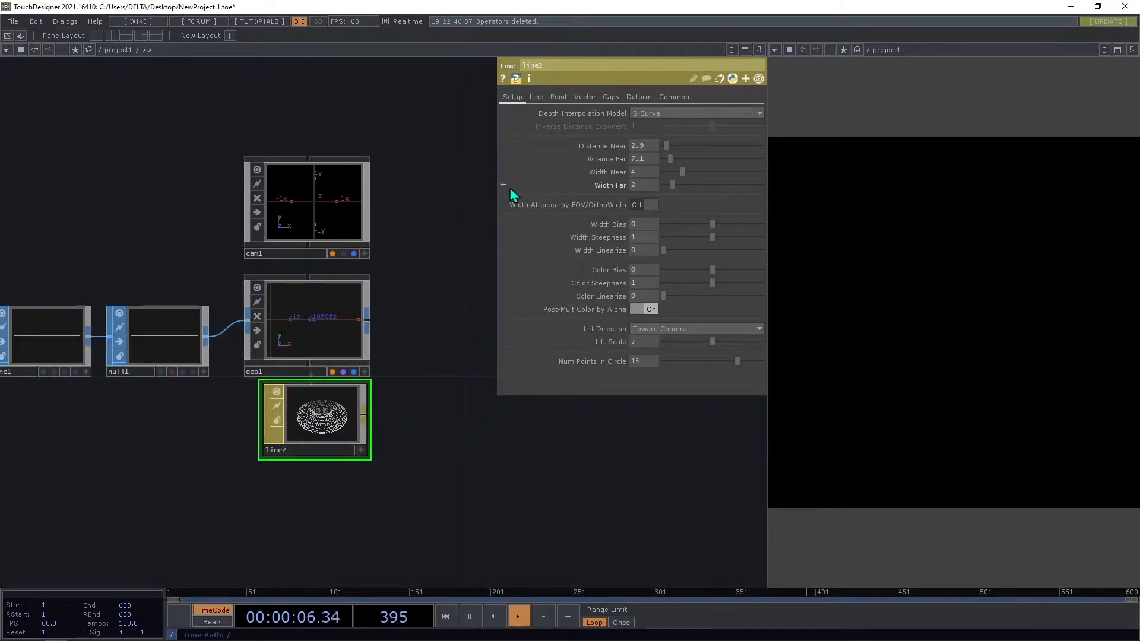
Add a Render TOP beside the geo1 component.
{"action": "left_click_drag", "start_coordinate": [442, 410], "coordinate": [256, 298]}
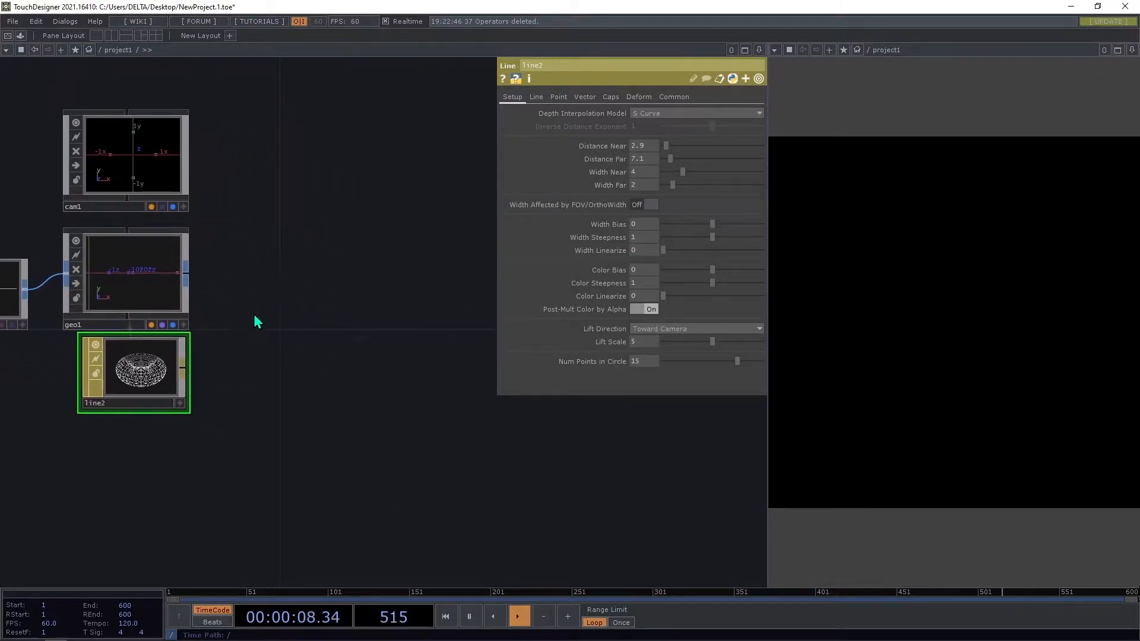
{"action": "key", "text": "Tab"}
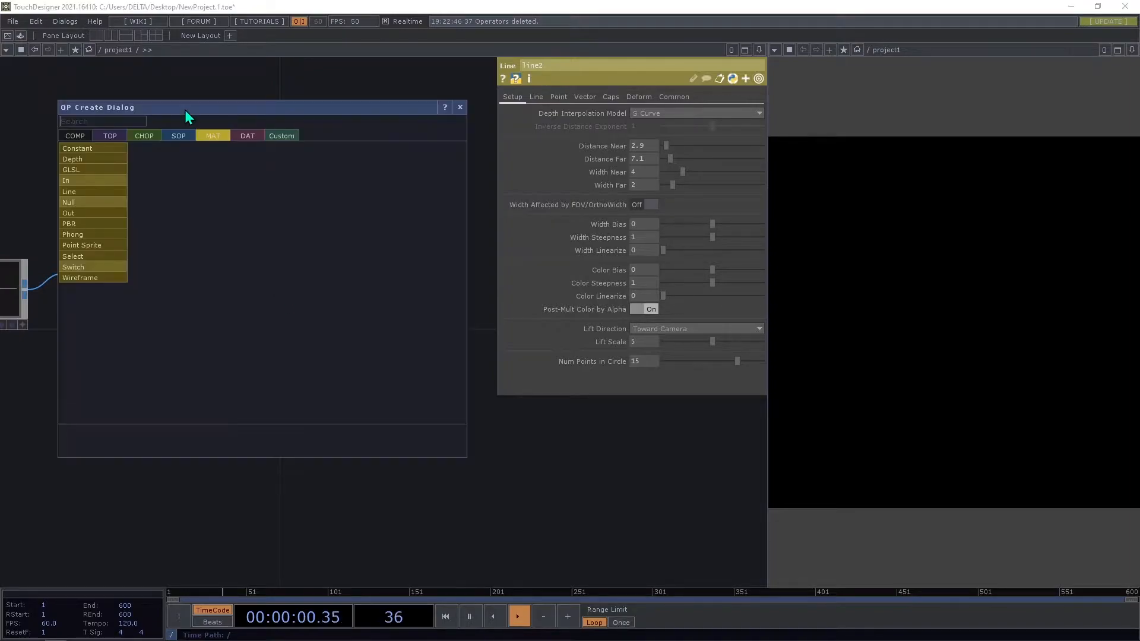
{"action": "left_click", "coordinate": [123, 135]}
{"action": "type", "text": "re"}
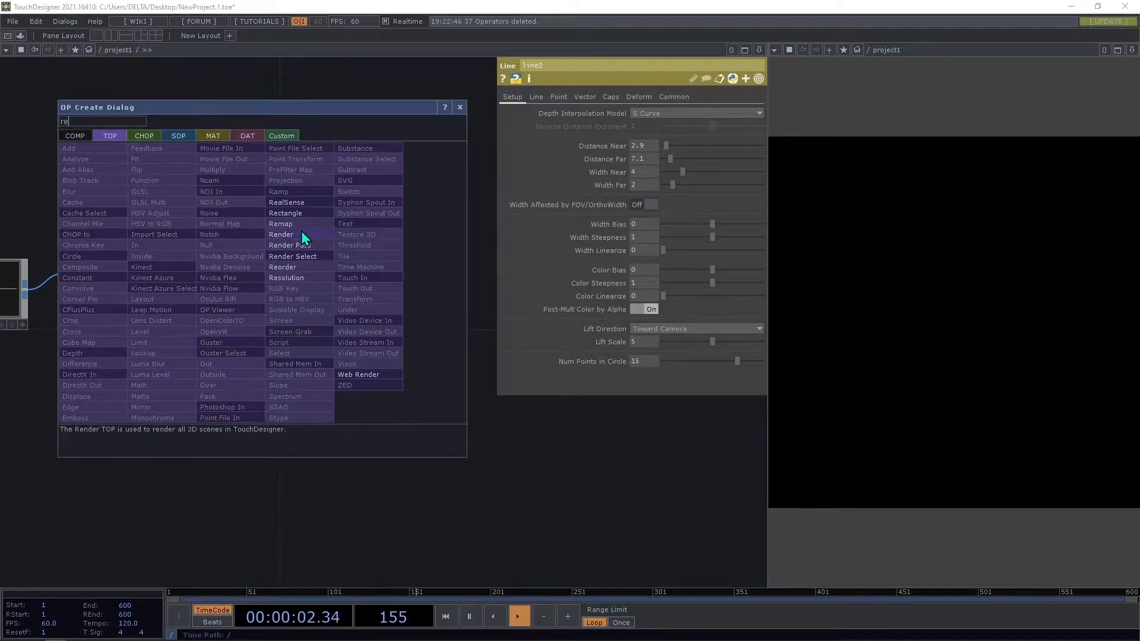
{"action": "left_click", "coordinate": [302, 236]}
{"action": "left_click", "coordinate": [276, 276]}
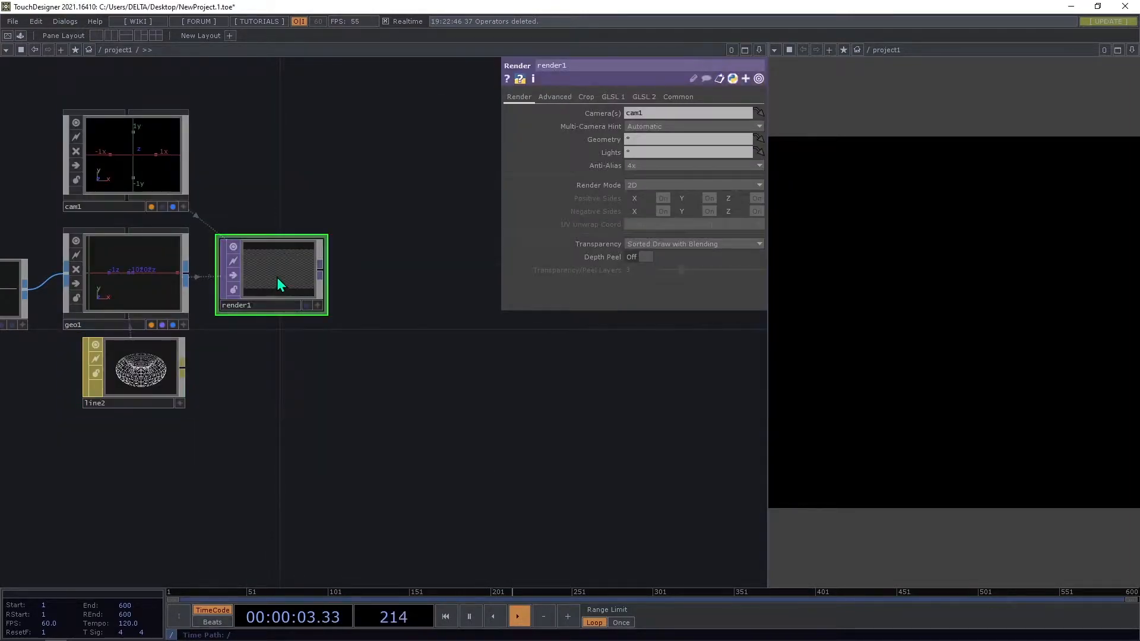
Set render1's resolution to parent().width by parent().height and its pixel format to 32-bit float (RGBA).
{"action": "left_click", "coordinate": [680, 99]}
{"action": "type", "text": "c"}
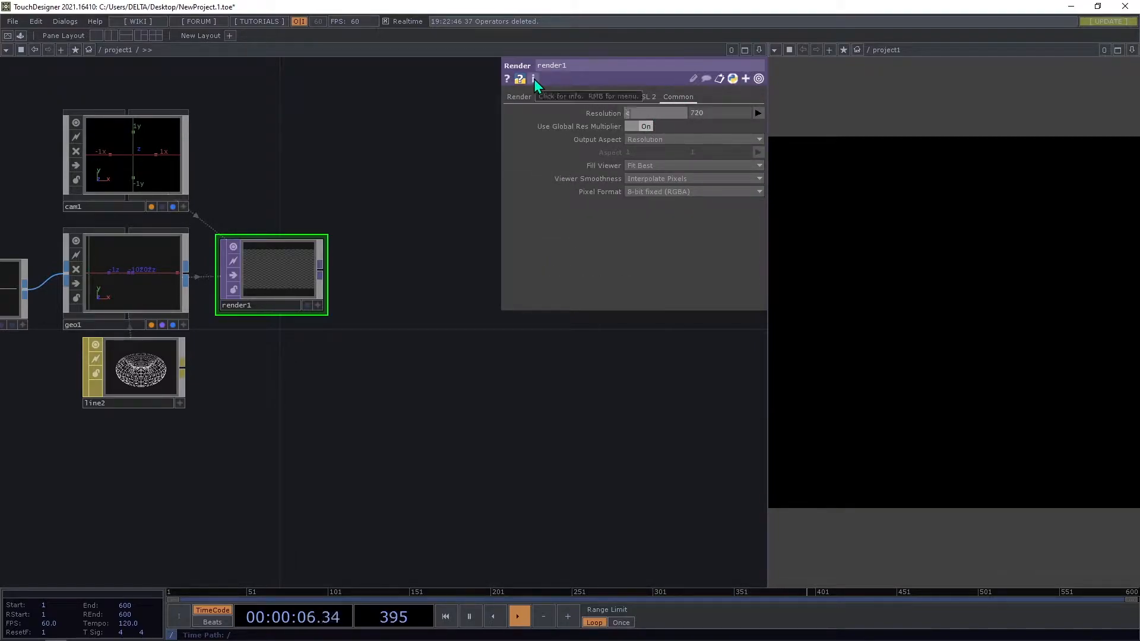
{"action": "key", "text": "BackSpace"}
{"action": "type", "text": "parent().width"}
{"action": "key", "text": "Return"}
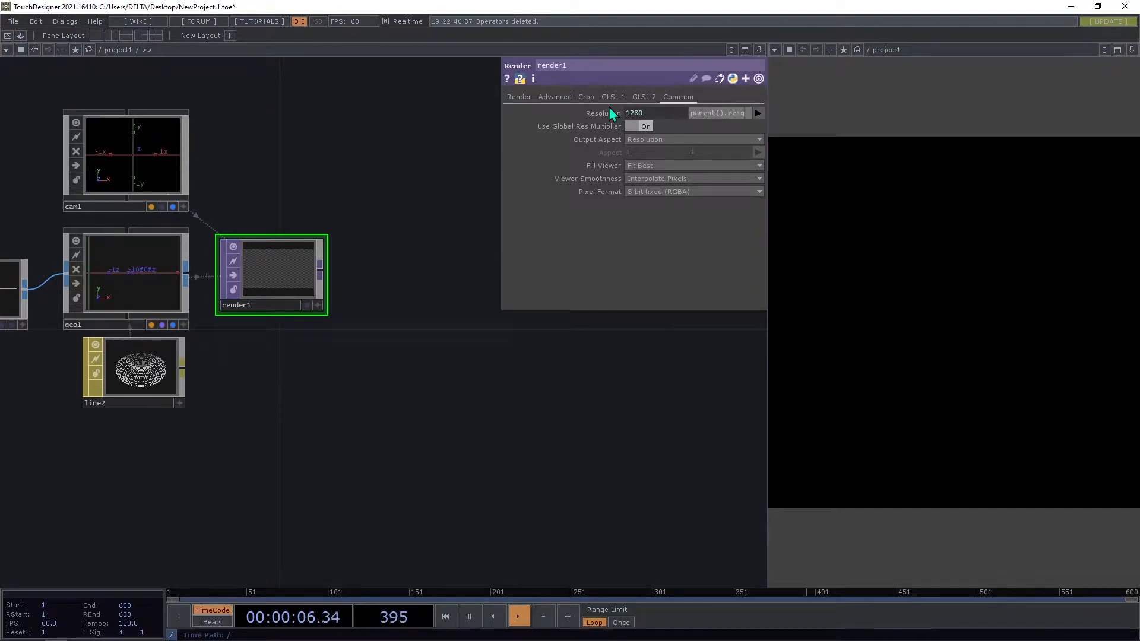
{"action": "type", "text": "ht"}
{"action": "key", "text": "Return"}
{"action": "left_click", "coordinate": [680, 191]}
{"action": "left_click", "coordinate": [653, 248]}
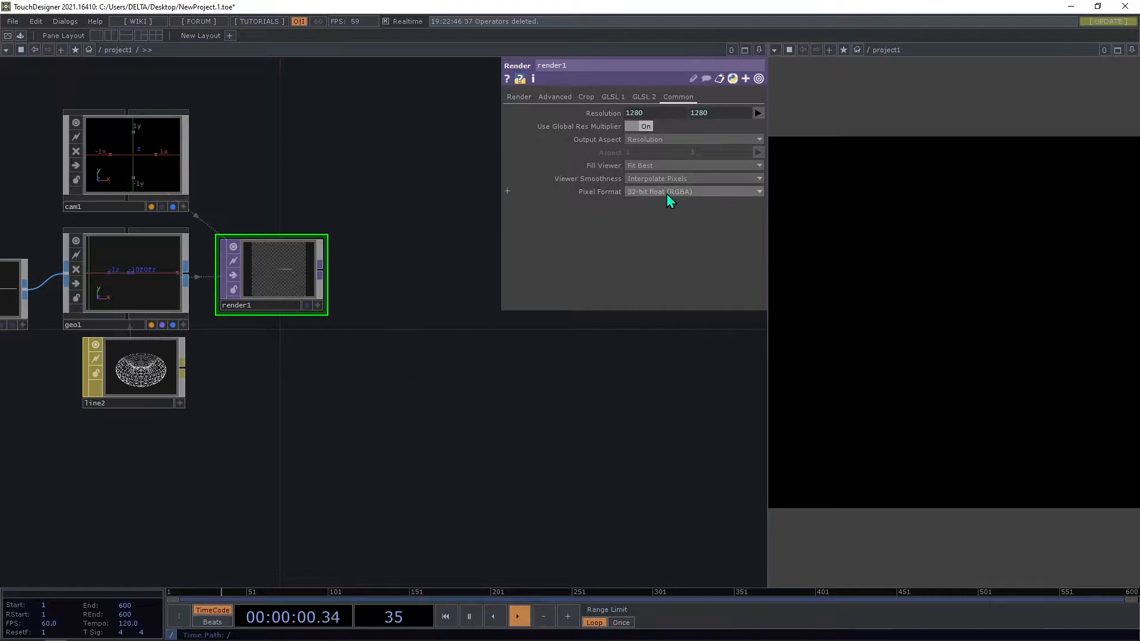
Move render1 slightly lower and append a Transform TOP to its output.
{"action": "left_click_drag", "start_coordinate": [287, 290], "coordinate": [287, 310]}
{"action": "right_click", "coordinate": [319, 290]}
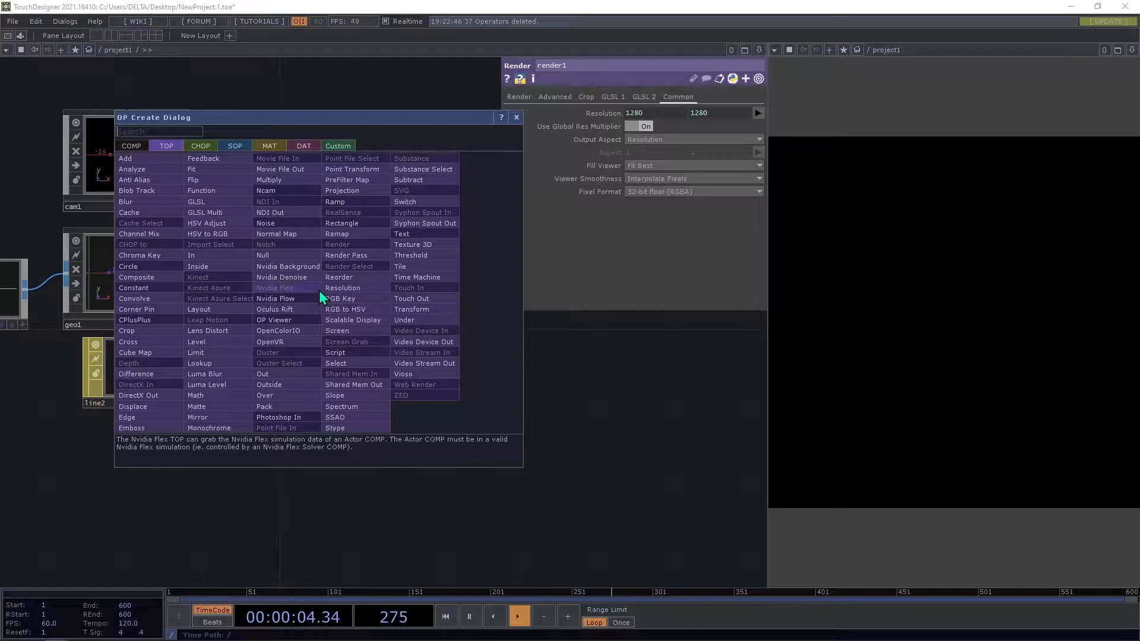
{"action": "left_click", "coordinate": [419, 310]}
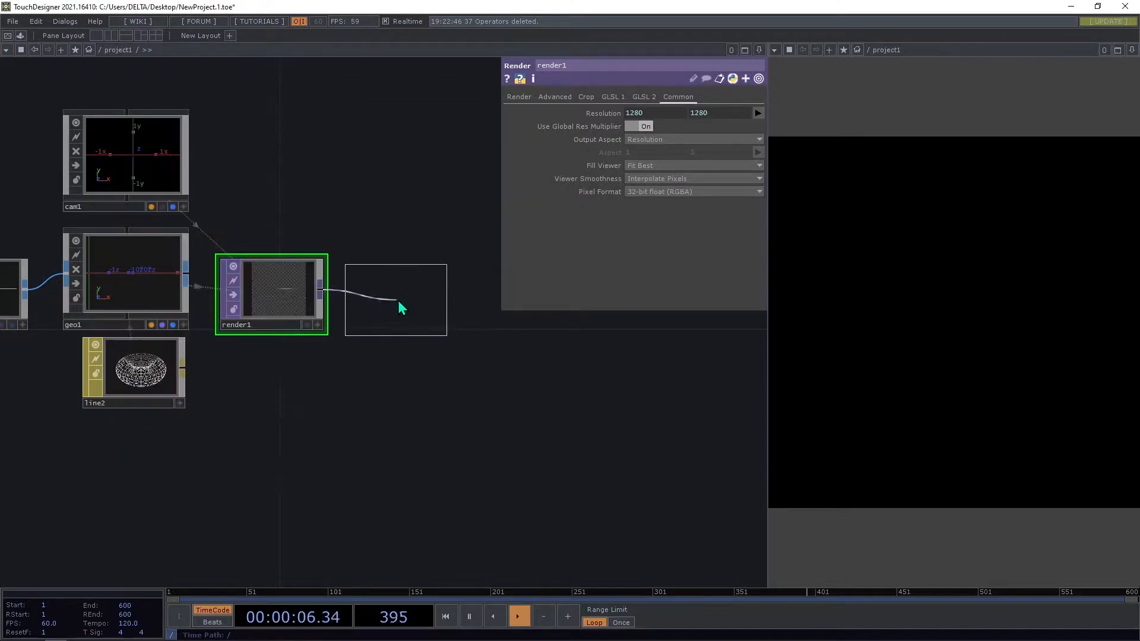
{"action": "left_click", "coordinate": [399, 307]}
Set transform1's background color to white with alpha 1 and turn on Comp Over Background Color.
{"action": "left_click", "coordinate": [622, 192]}
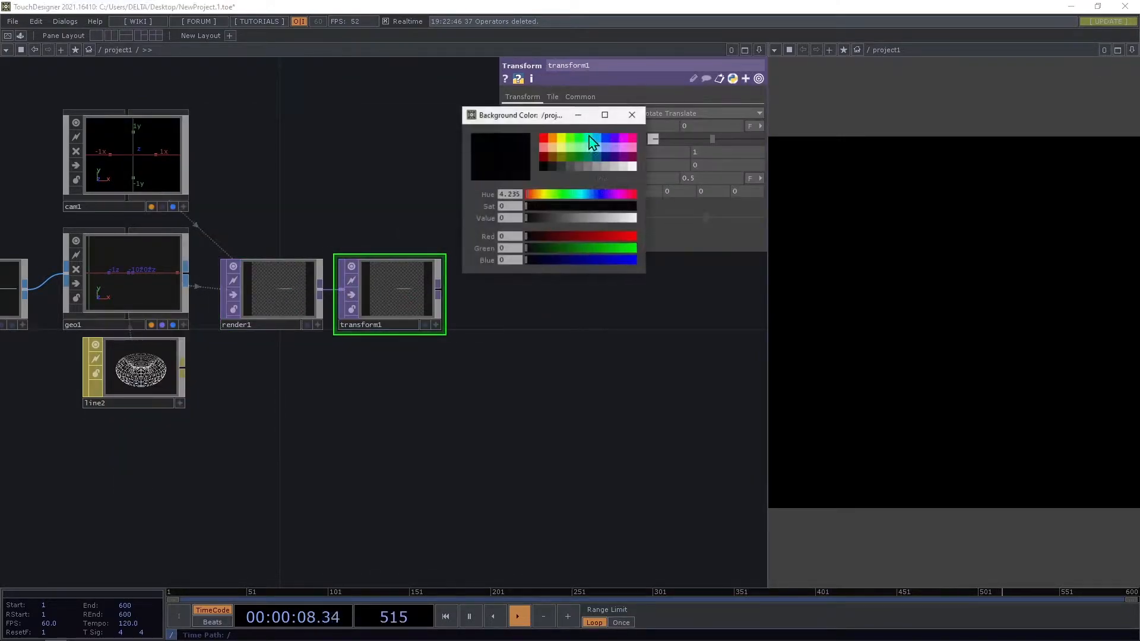
{"action": "left_click", "coordinate": [633, 167]}
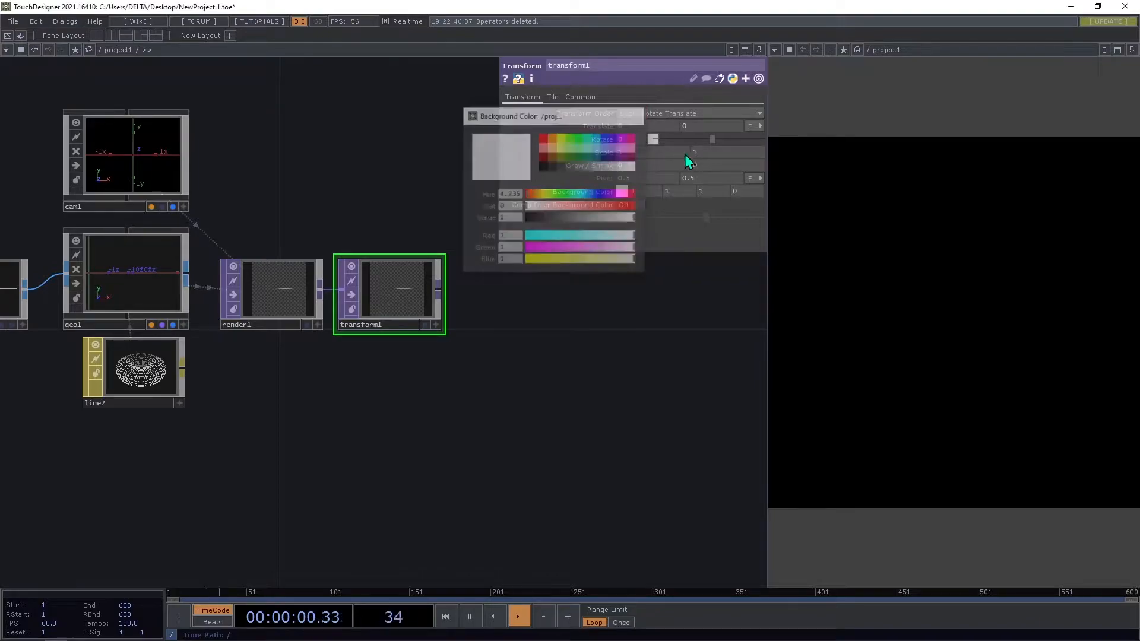
{"action": "type", "text": "1"}
{"action": "left_click", "coordinate": [633, 205]}
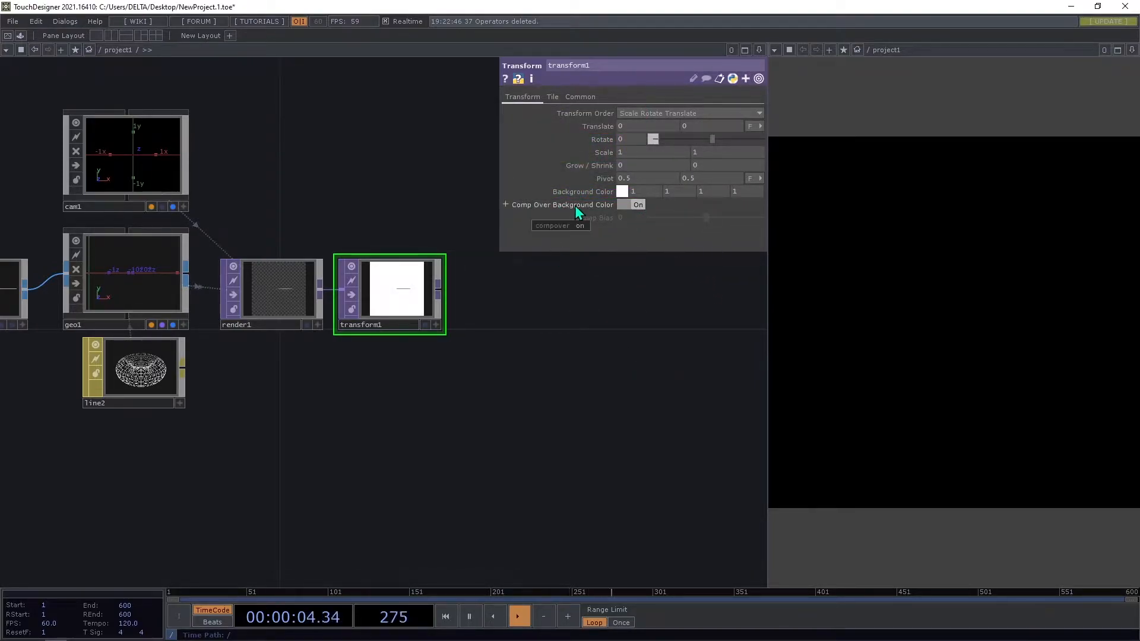
Append a Null TOP to the output of transform1.
{"action": "left_click", "coordinate": [439, 293]}
{"action": "type", "text": "n"}
{"action": "left_click", "coordinate": [396, 261]}
{"action": "left_click", "coordinate": [507, 312]}
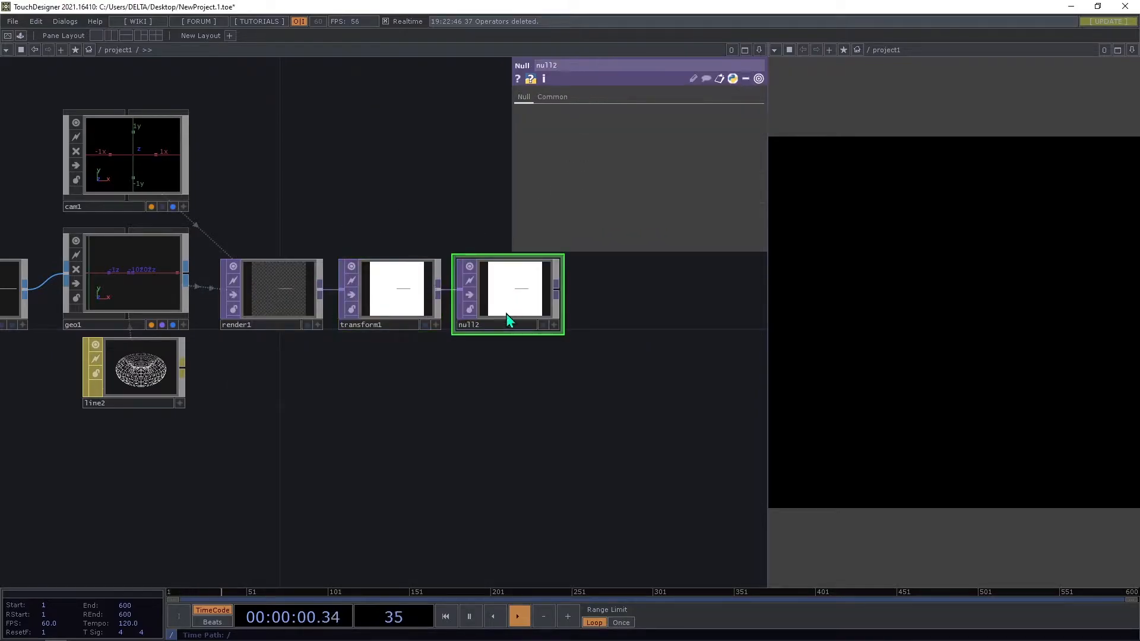
Rename the new Null TOP as bg and turn on its display flag to show it as the backdrop.
{"action": "type", "text": "bg"}
{"action": "double_click", "coordinate": [494, 325]}
{"action": "type", "text": "bg"}
{"action": "key", "text": "Return"}
{"action": "left_click", "coordinate": [543, 325]}
{"action": "left_click_drag", "start_coordinate": [550, 331], "coordinate": [579, 355]}
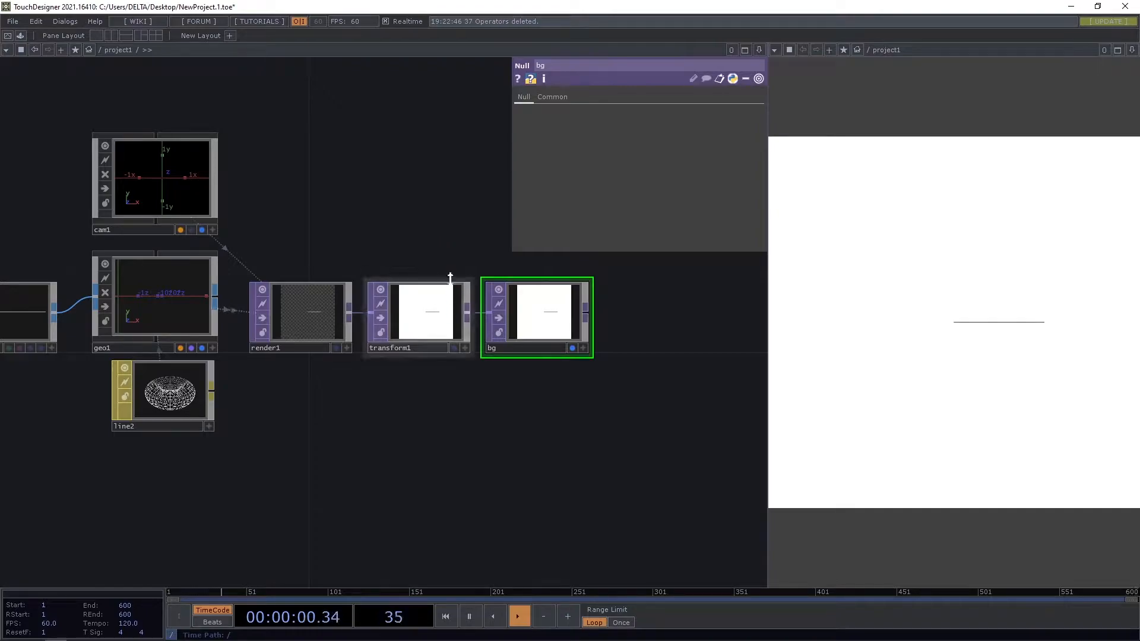
Check the network editor's display options for the Backdrop TOPs setting.
{"action": "right_click", "coordinate": [396, 383]}
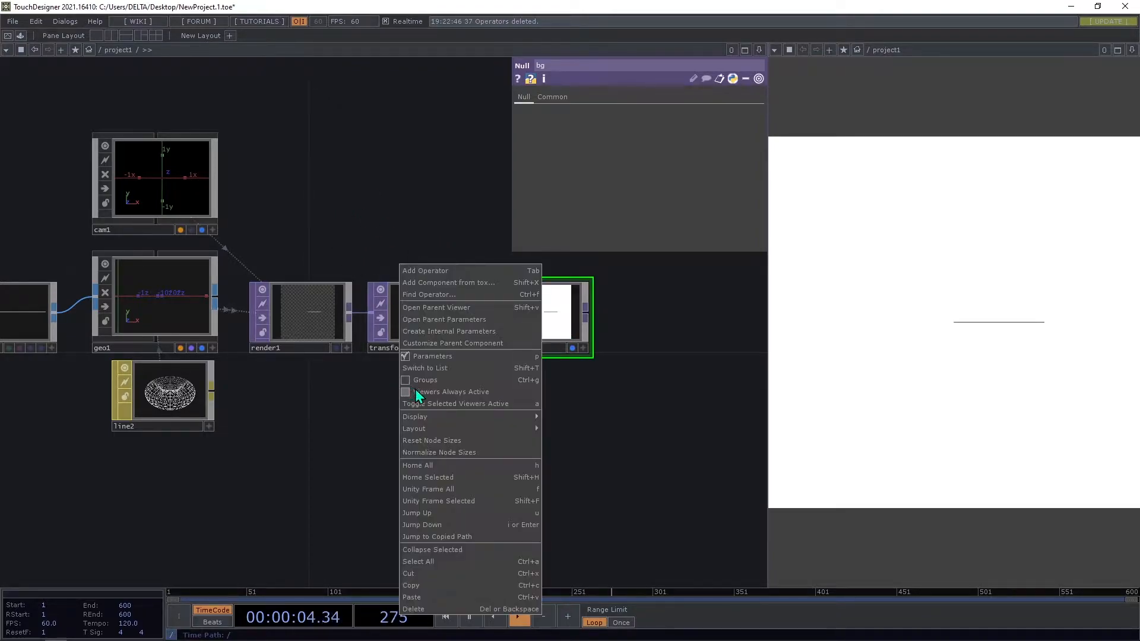
{"action": "left_click", "coordinate": [385, 397]}
{"action": "right_click", "coordinate": [387, 395]}
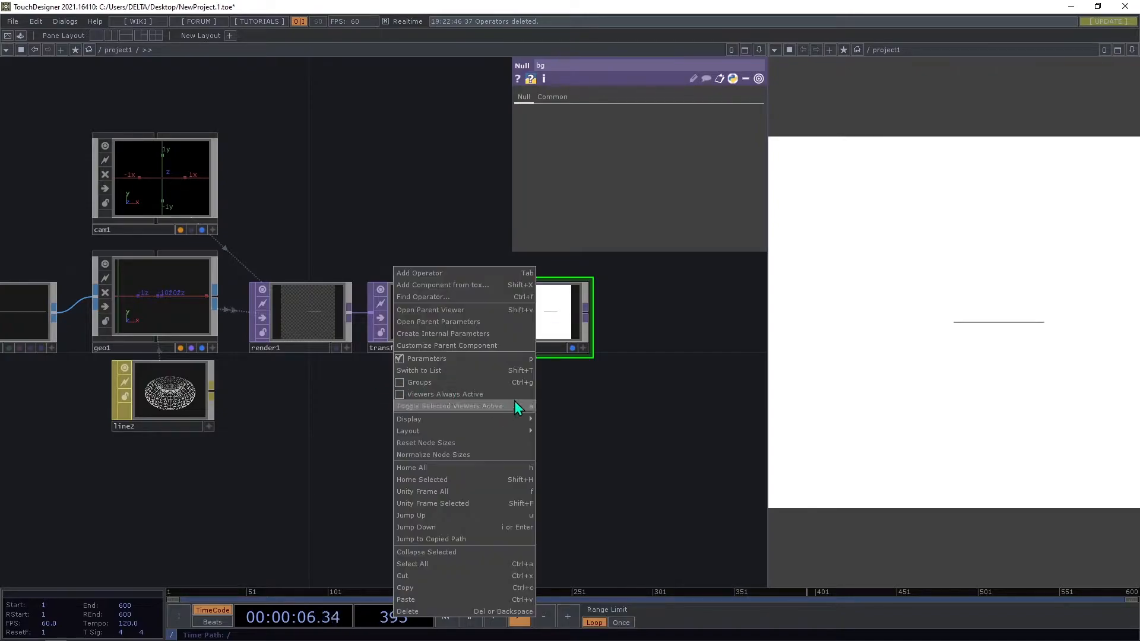
{"action": "mouse_move", "coordinate": [457, 418]}
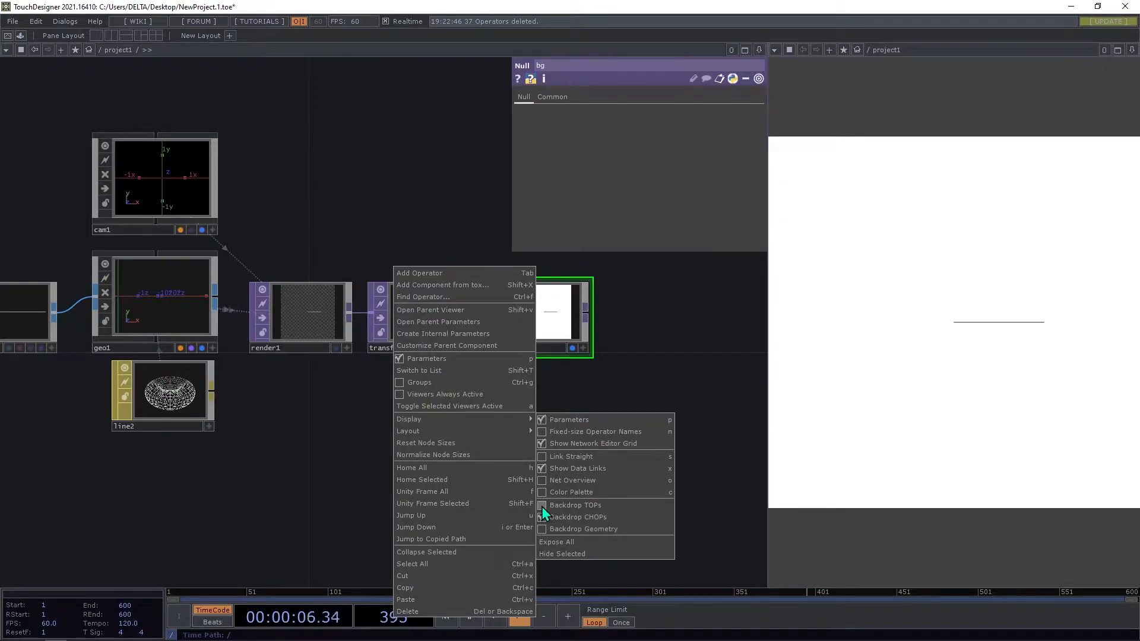
{"action": "left_click", "coordinate": [305, 456]}
Switch to the P_2_1_1_01 sketch in Processing and review its global variables, setup and draw code.
{"action": "key", "text": "h"}
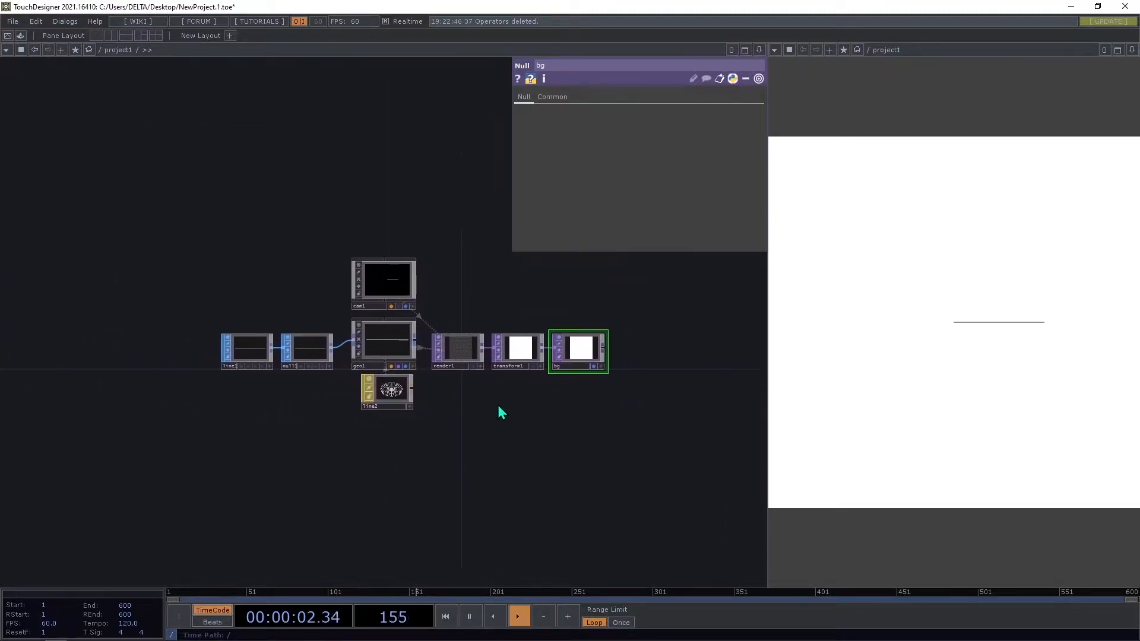
{"action": "left_click_drag", "start_coordinate": [360, 483], "coordinate": [401, 499]}
{"action": "left_click_drag", "start_coordinate": [296, 472], "coordinate": [256, 463]}
{"action": "left_click_drag", "start_coordinate": [333, 453], "coordinate": [357, 453]}
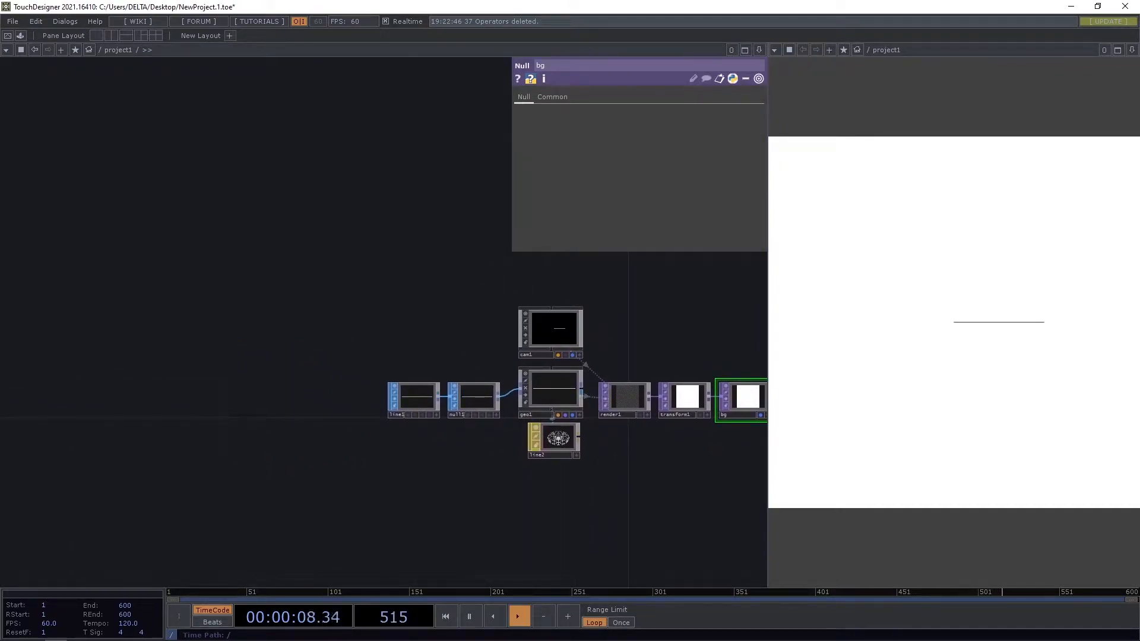
{"action": "left_click_drag", "start_coordinate": [0, 208], "coordinate": [435, 139]}
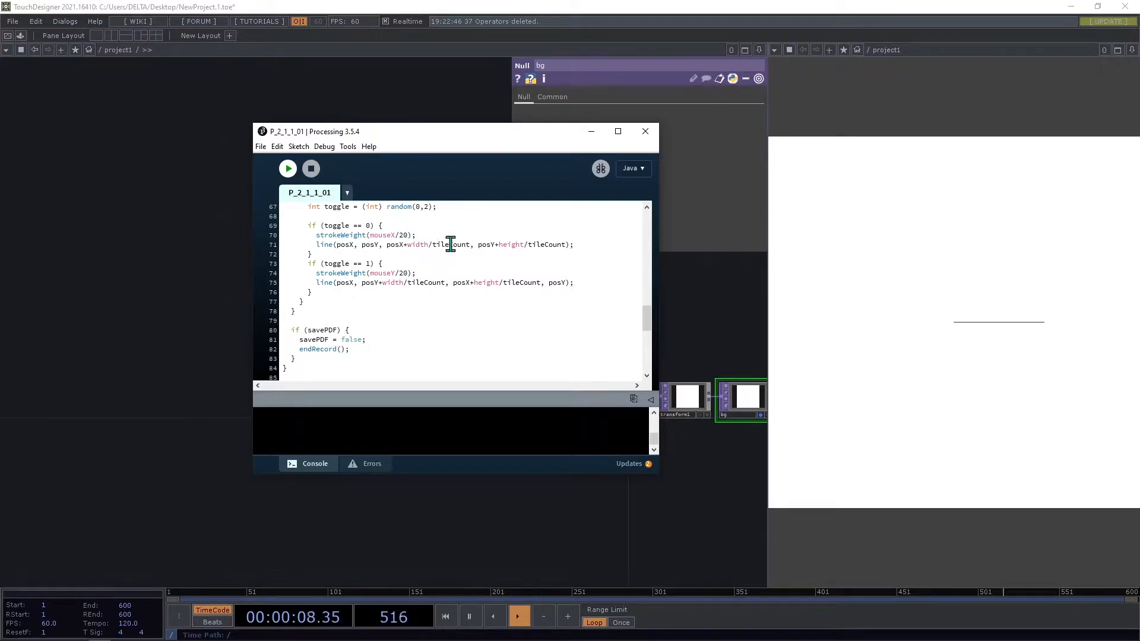
{"action": "scroll", "coordinate": [427, 279], "scroll_direction": "up", "scroll_amount": 13}
{"action": "scroll", "coordinate": [400, 301], "scroll_direction": "down", "scroll_amount": 7}
{"action": "scroll", "coordinate": [341, 302], "scroll_direction": "up", "scroll_amount": 3}
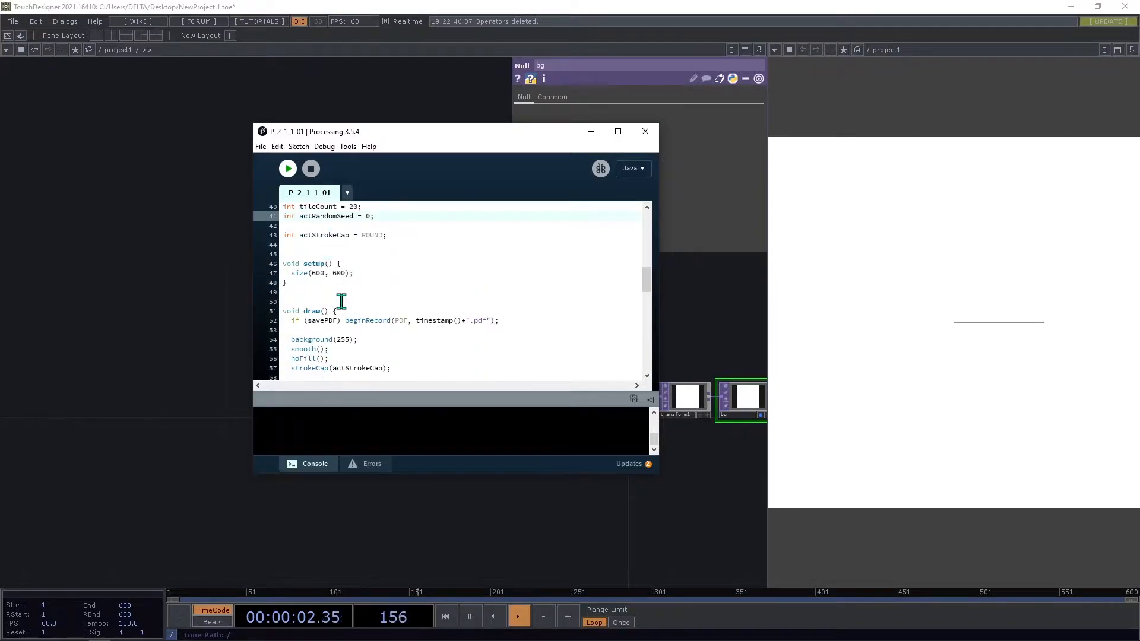
{"action": "scroll", "coordinate": [342, 302], "scroll_direction": "up", "scroll_amount": 2}
{"action": "left_click_drag", "start_coordinate": [551, 136], "coordinate": [0, 143]}
Add a Constant CHOP in the empty area before the line1 operator.
{"action": "left_click_drag", "start_coordinate": [181, 307], "coordinate": [219, 293]}
{"action": "left_click_drag", "start_coordinate": [137, 311], "coordinate": [232, 309]}
{"action": "key", "text": "Tab"}
{"action": "left_click", "coordinate": [133, 154]}
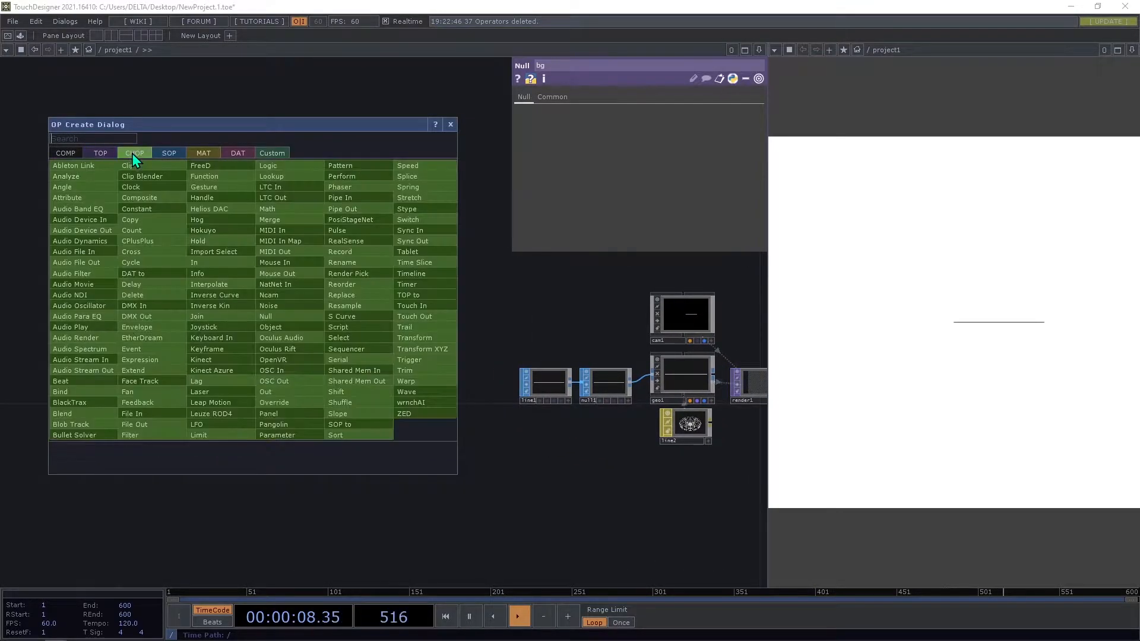
{"action": "left_click", "coordinate": [143, 210]}
{"action": "left_click", "coordinate": [265, 305]}
{"action": "scroll", "coordinate": [256, 303], "scroll_direction": "up", "scroll_amount": 2}
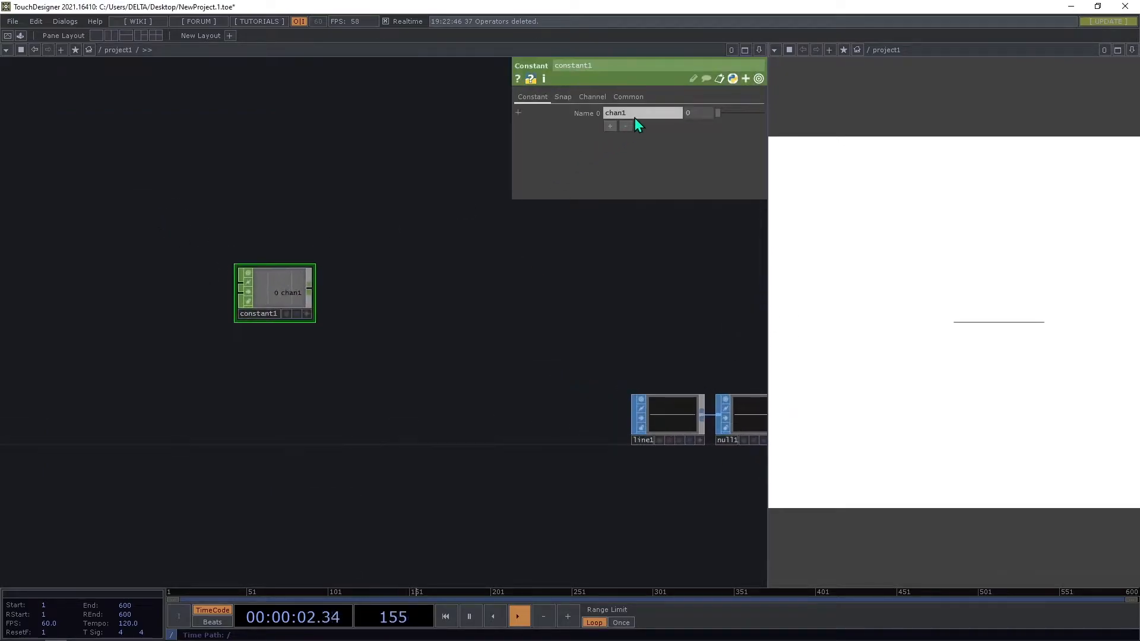
Name the Constant CHOP's first channel tileCount and set its value to 20.
{"action": "type", "text": "tileCount"}
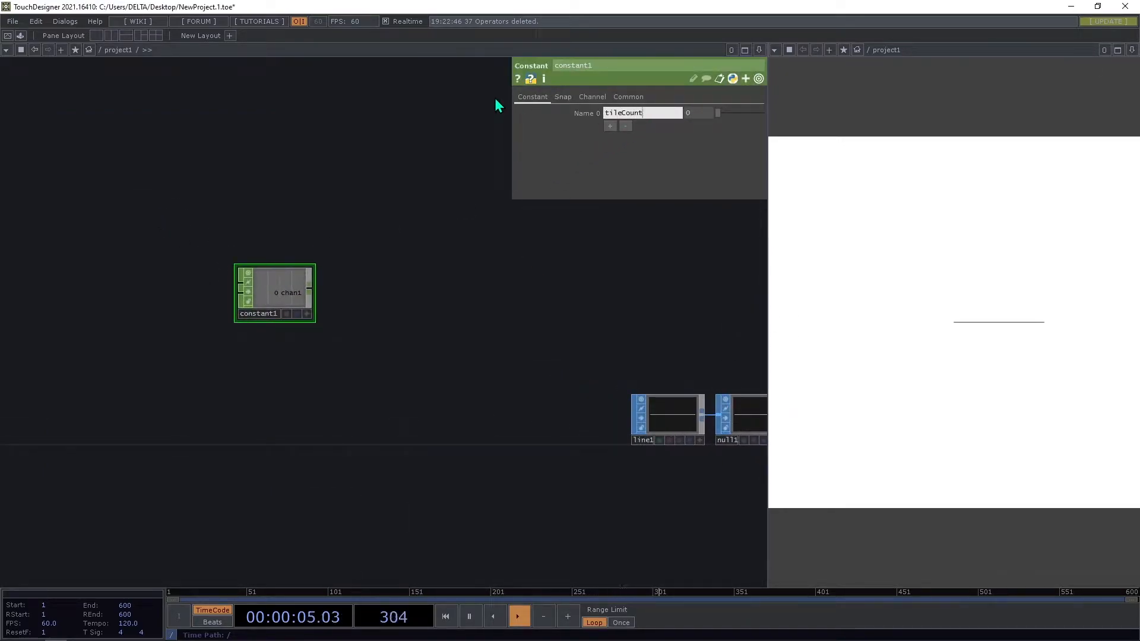
{"action": "key", "text": "Return"}
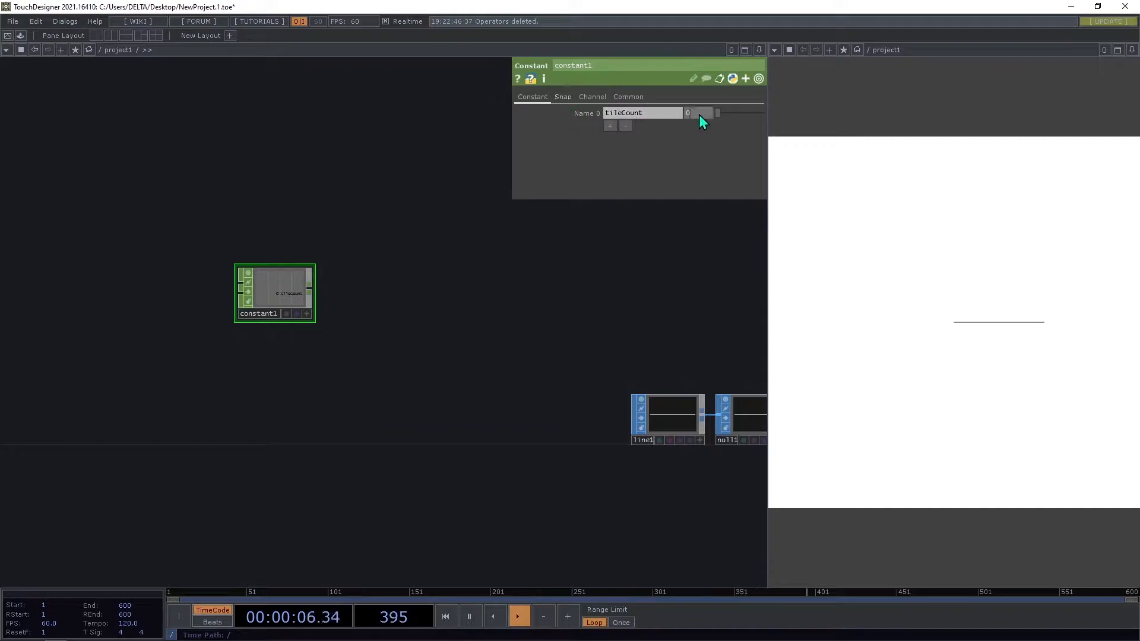
{"action": "type", "text": "20"}
{"action": "key", "text": "Return"}
Append a Merge CHOP to the output of constant1.
{"action": "middle_click", "coordinate": [306, 291]}
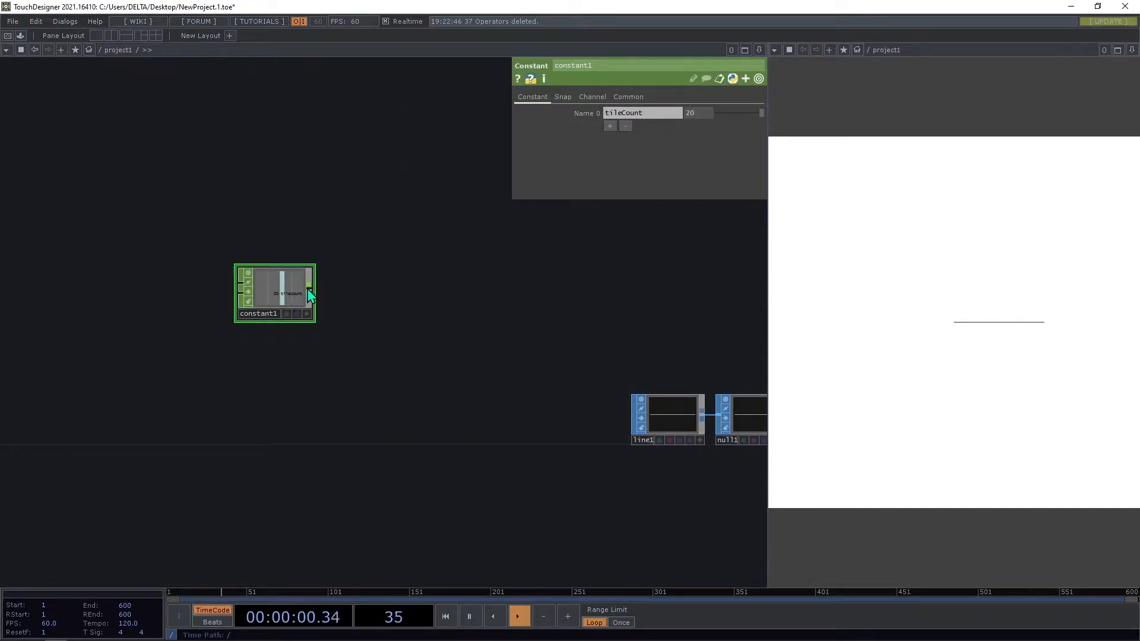
{"action": "right_click", "coordinate": [311, 291]}
{"action": "left_click", "coordinate": [315, 297]}
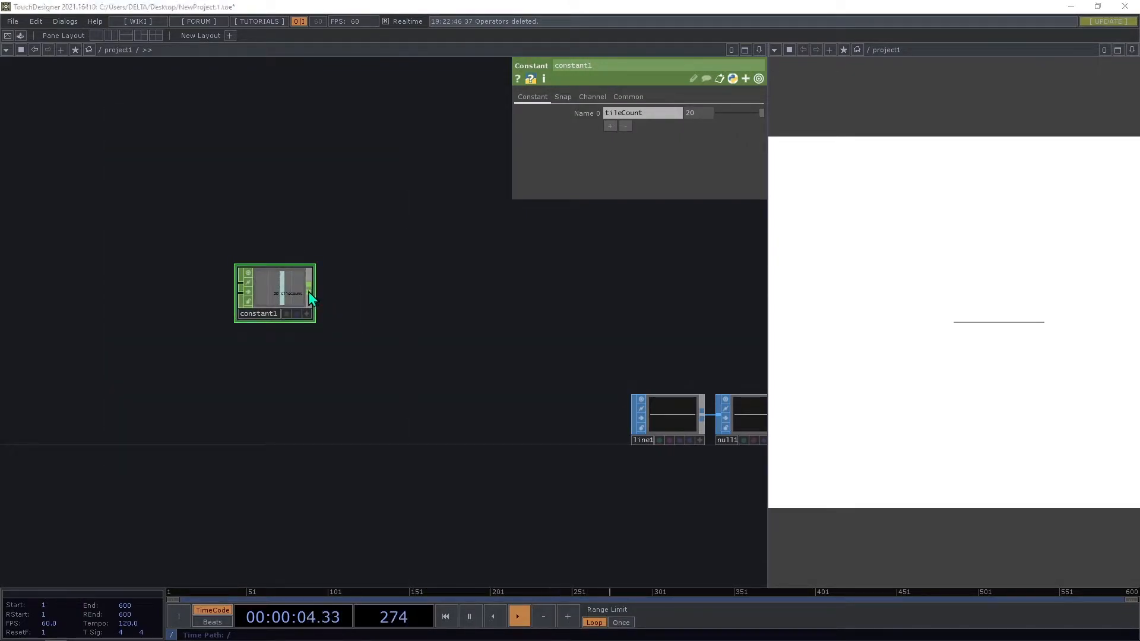
{"action": "right_click", "coordinate": [309, 291]}
{"action": "type", "text": "m"}
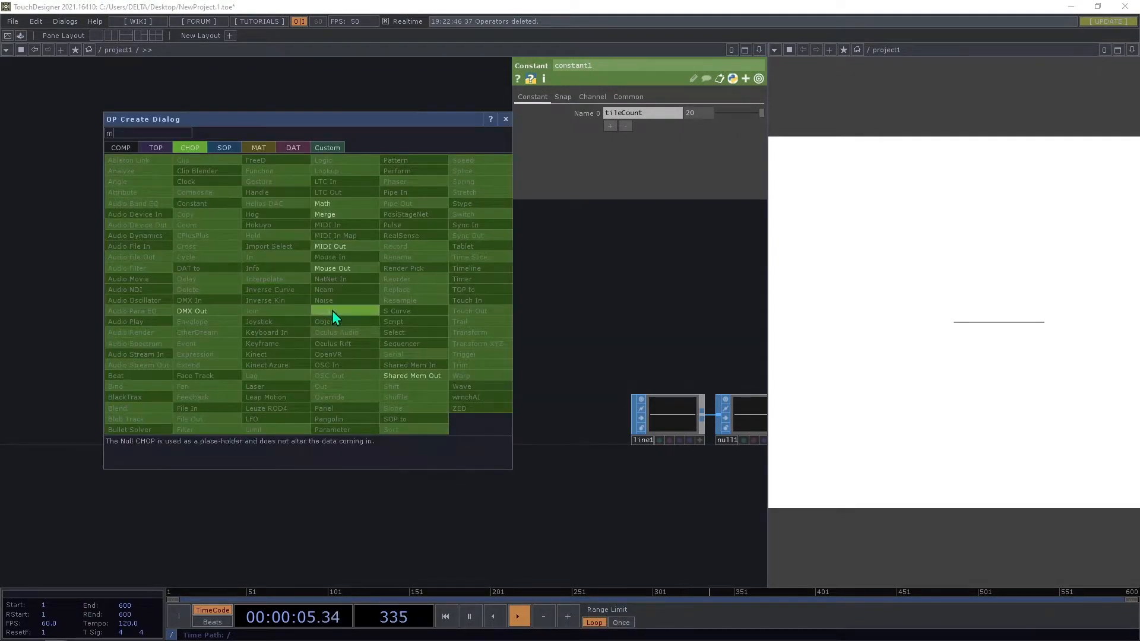
{"action": "left_click", "coordinate": [341, 215]}
{"action": "left_click", "coordinate": [398, 290]}
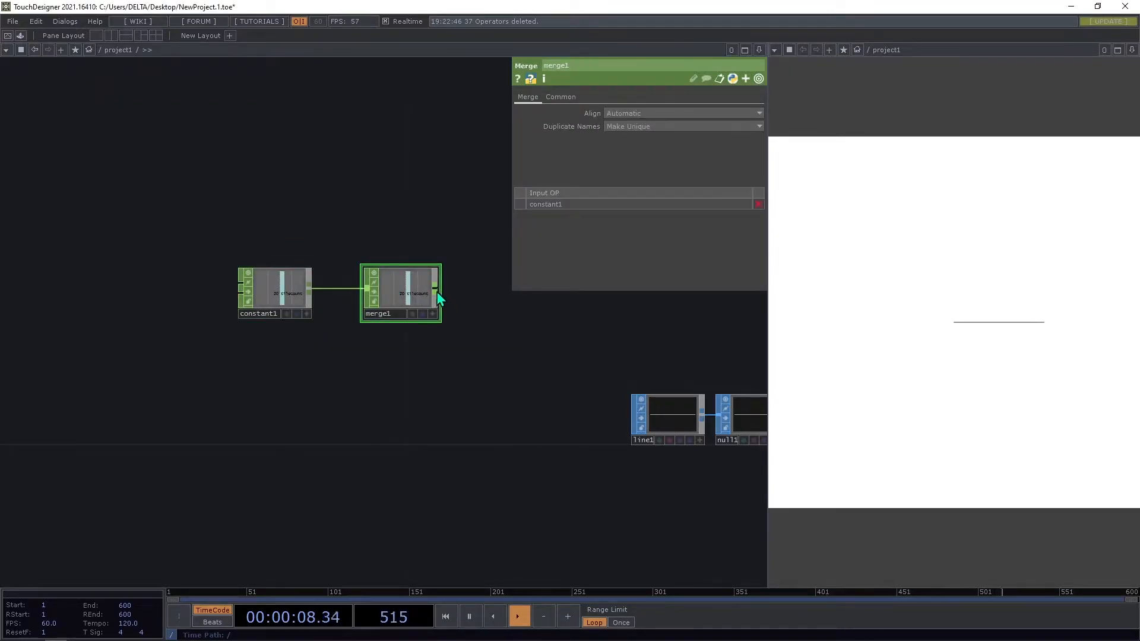
Append a Null CHOP to the output of merge1.
{"action": "right_click", "coordinate": [436, 291]}
{"action": "type", "text": "n"}
{"action": "left_click", "coordinate": [452, 311]}
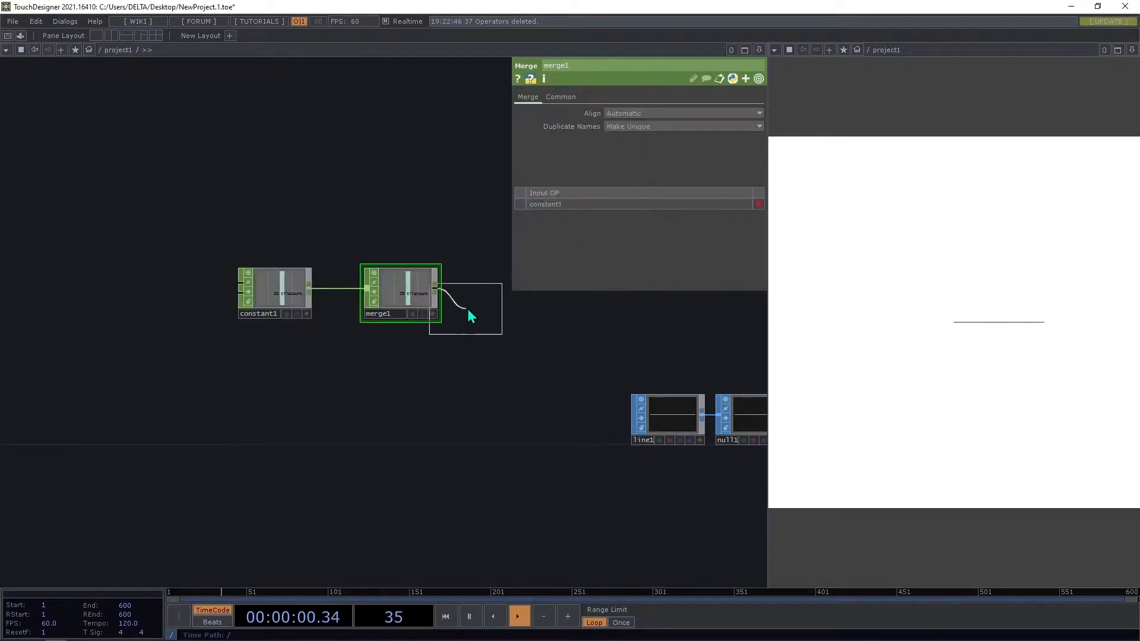
{"action": "left_click", "coordinate": [486, 300]}
{"action": "left_click_drag", "start_coordinate": [448, 436], "coordinate": [196, 450]}
{"action": "scroll", "coordinate": [454, 448], "scroll_direction": "up", "scroll_amount": 5}
{"action": "left_click_drag", "start_coordinate": [356, 493], "coordinate": [503, 501]}
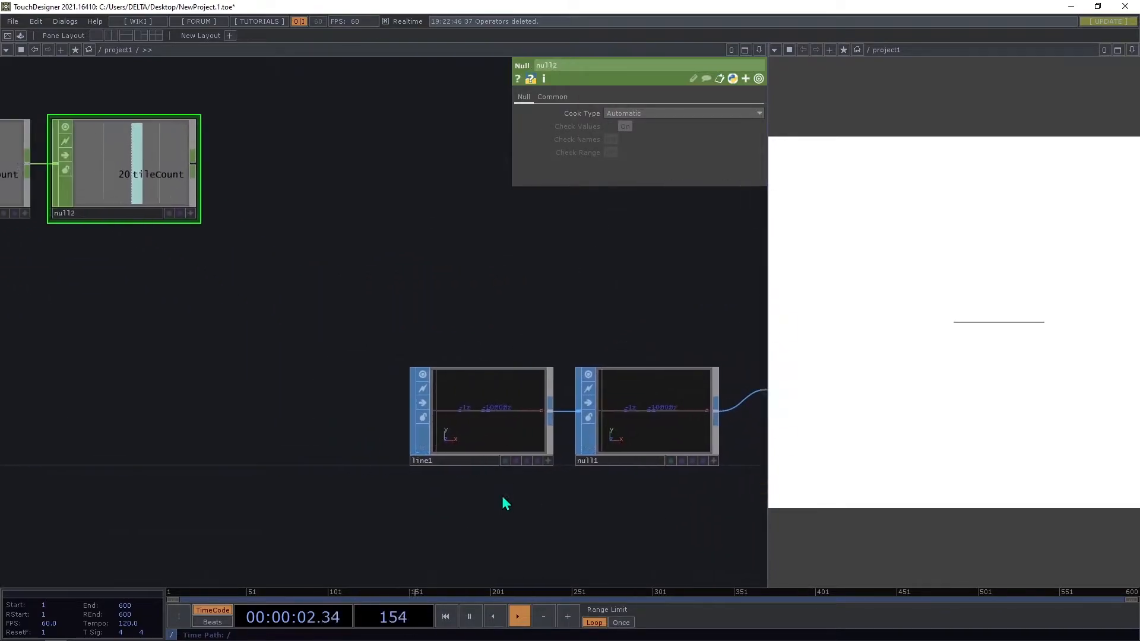
Reference null2's tileCount channel in the Point B X parameter of line1.
{"action": "left_click", "coordinate": [459, 420]}
{"action": "left_click_drag", "start_coordinate": [336, 388], "coordinate": [448, 432]}
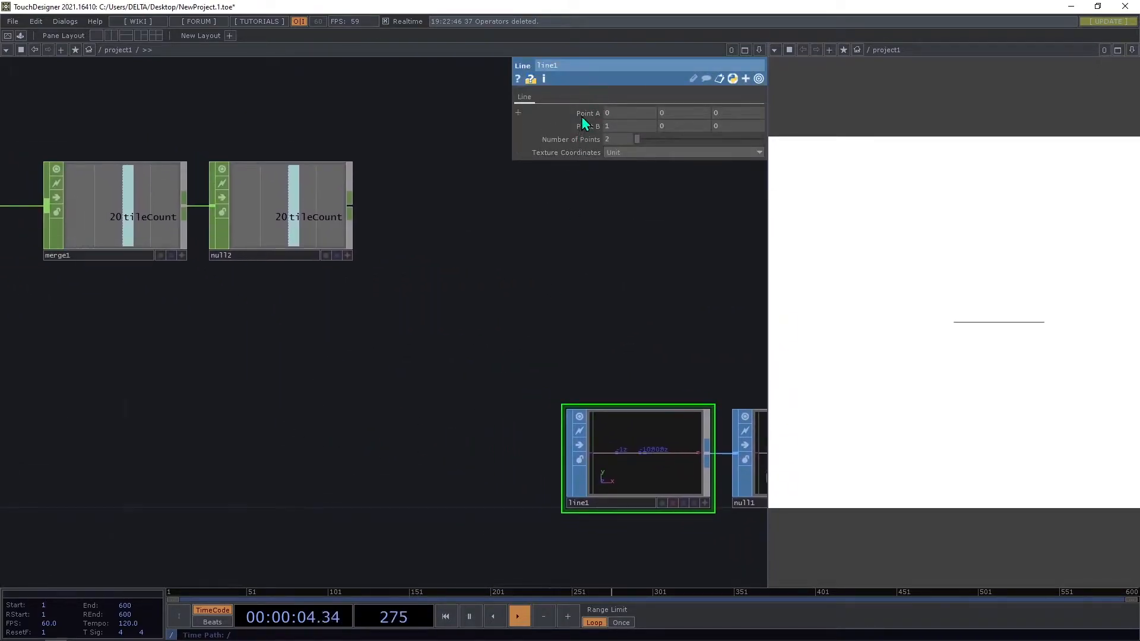
{"action": "left_click", "coordinate": [582, 118]}
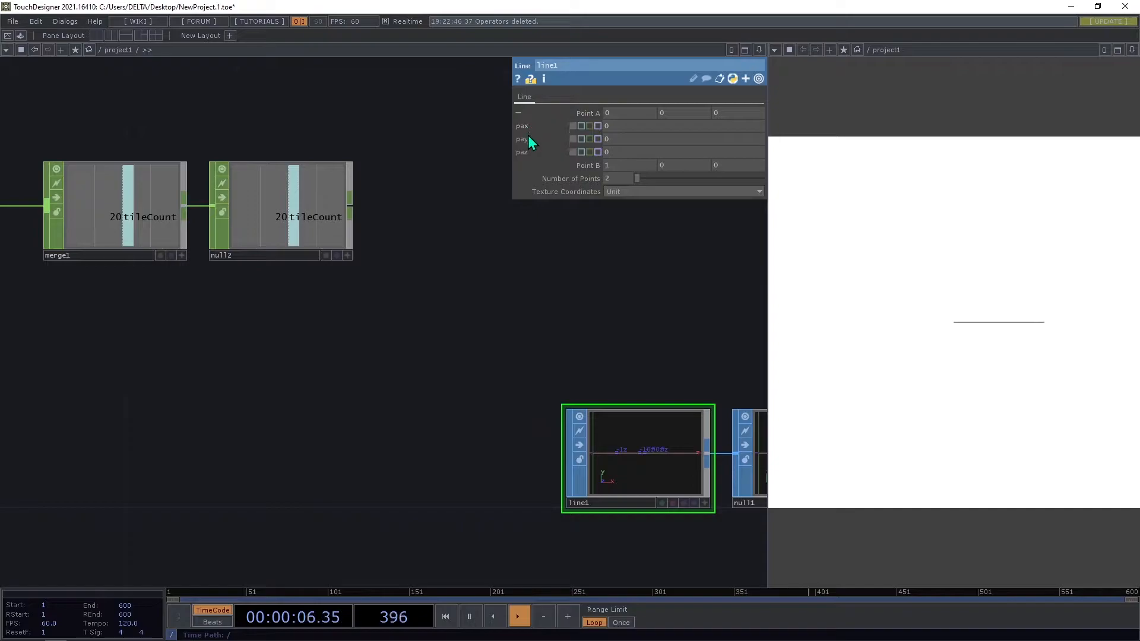
{"action": "left_click", "coordinate": [599, 166]}
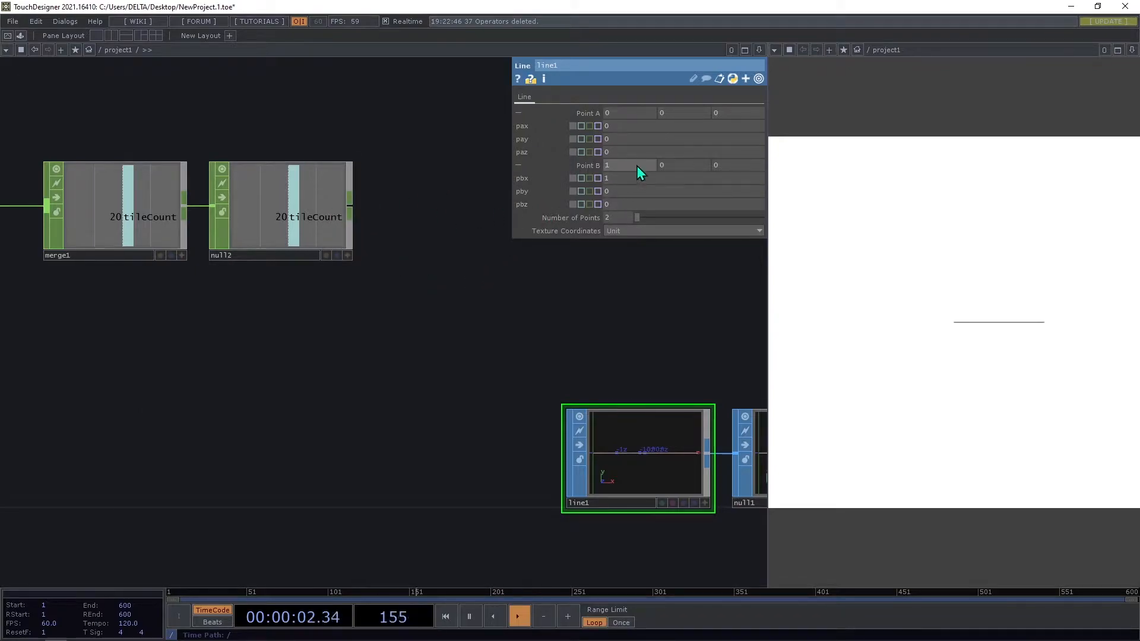
{"action": "left_click_drag", "start_coordinate": [345, 247], "coordinate": [635, 171]}
Edit line1's Point B X expression to parent().width/op('null2')['tileCount'].
{"action": "left_click", "coordinate": [605, 180]}
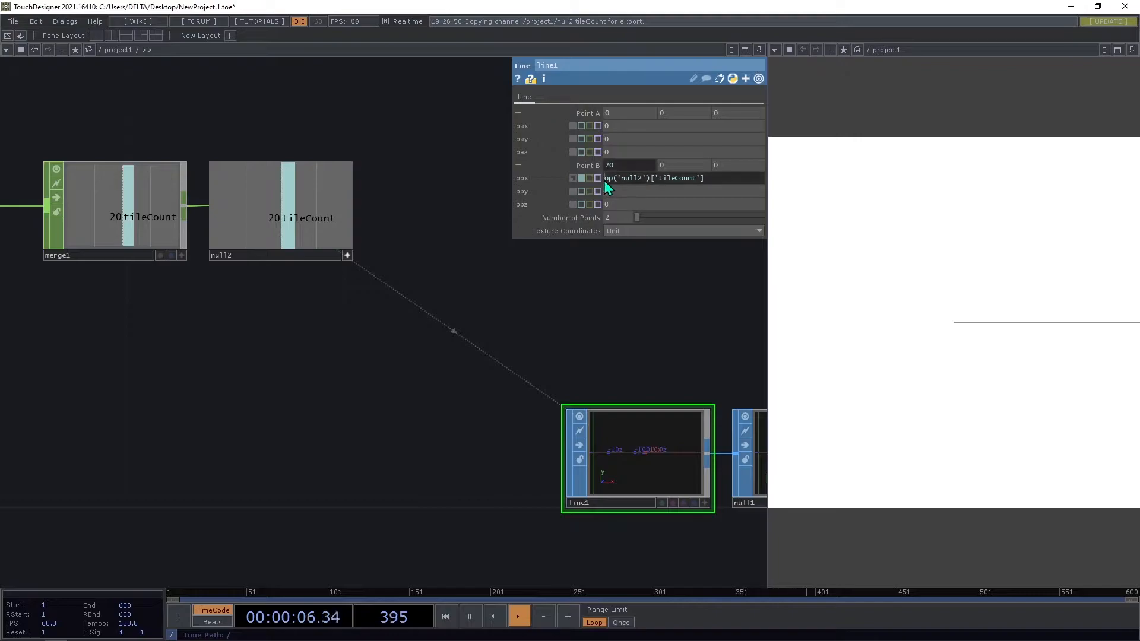
{"action": "type", "text": "parent"}
{"action": "type", "text": "().width"}
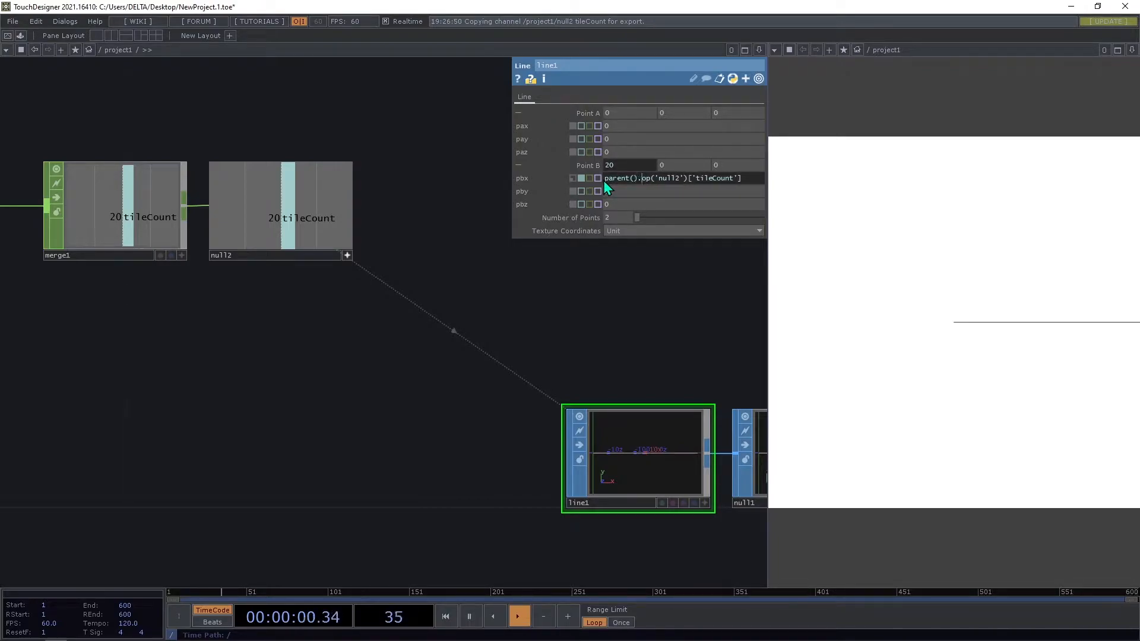
{"action": "type", "text": "/"}
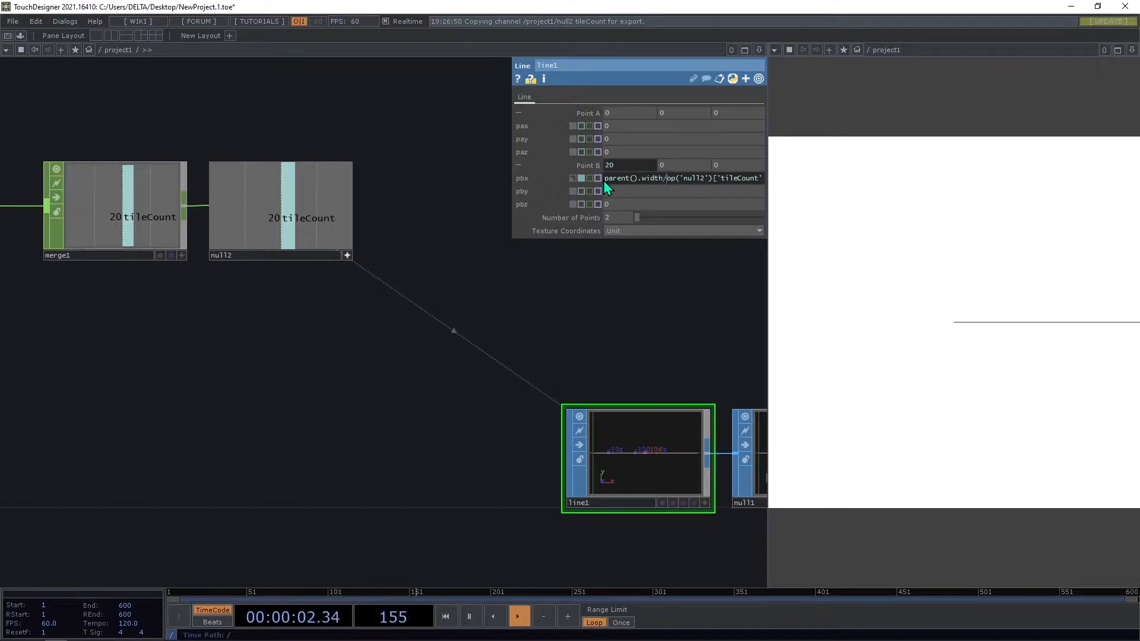
Copy the Point B X expression of line1 into its Point B Y parameter.
{"action": "key", "text": "ctrl+a"}
{"action": "key", "text": "ctrl+c"}
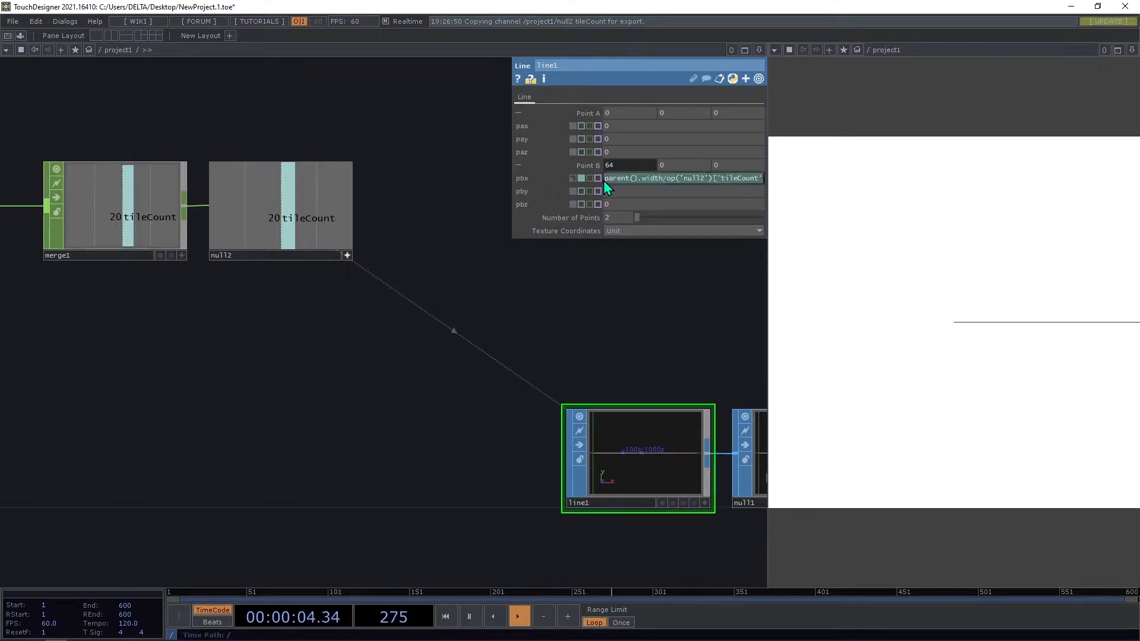
{"action": "left_click_drag", "start_coordinate": [634, 189], "coordinate": [475, 176]}
{"action": "key", "text": "ctrl+v"}
{"action": "key", "text": "Return"}
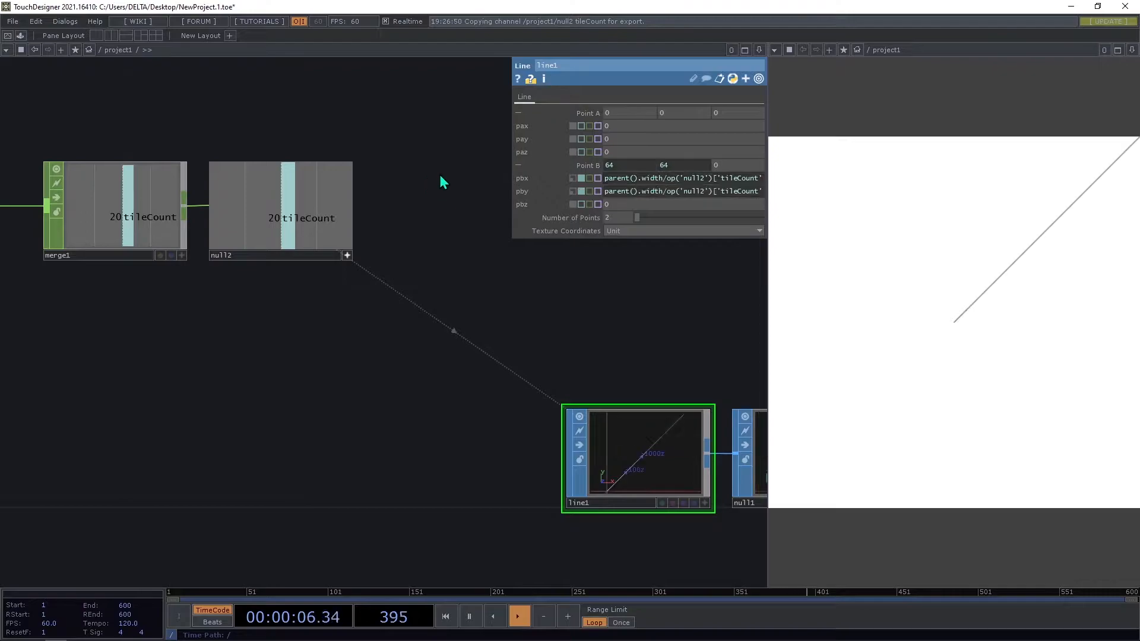
Move line1 away from null1 to leave a wide gap between the two operators.
{"action": "left_click_drag", "start_coordinate": [349, 275], "coordinate": [229, 214]}
{"action": "scroll", "coordinate": [230, 214], "scroll_direction": "down", "scroll_amount": 3}
{"action": "scroll", "coordinate": [355, 347], "scroll_direction": "up", "scroll_amount": 5}
{"action": "scroll", "coordinate": [380, 316], "scroll_direction": "down", "scroll_amount": 4}
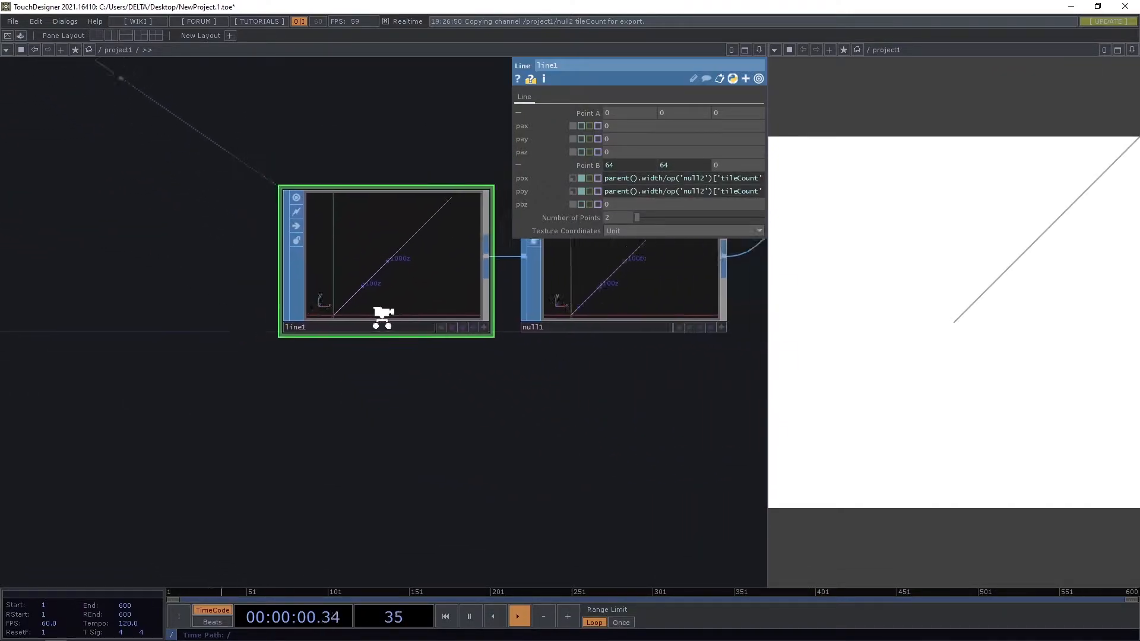
{"action": "left_click_drag", "start_coordinate": [426, 297], "coordinate": [242, 332]}
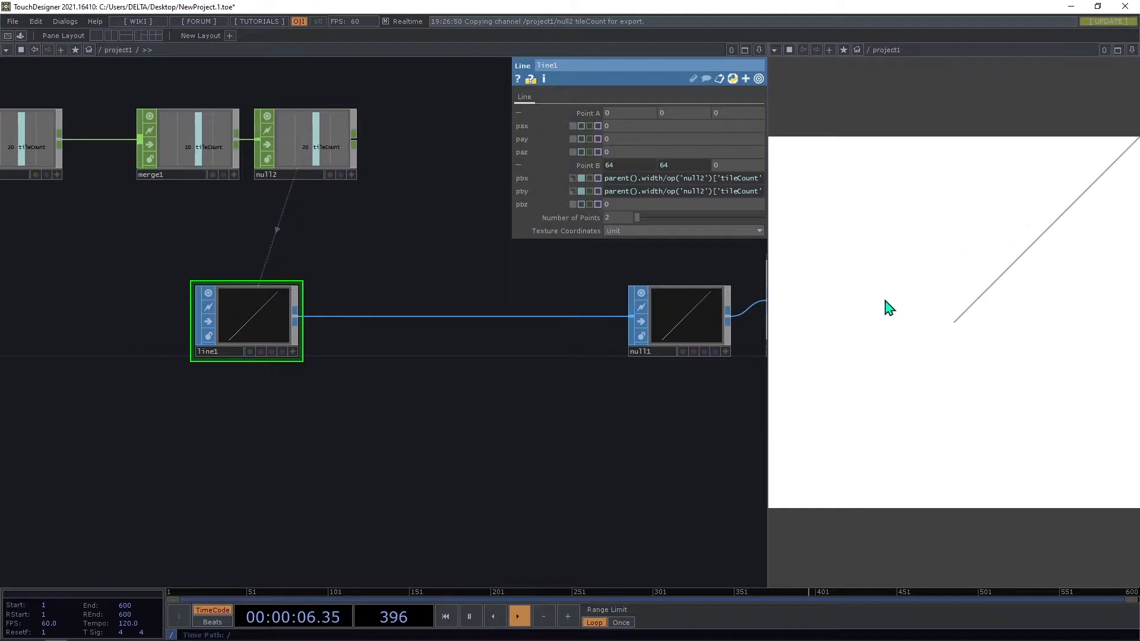
Set the projection of cam1 to Orthographic.
{"action": "left_click_drag", "start_coordinate": [569, 417], "coordinate": [480, 406]}
{"action": "middle_click_drag", "start_coordinate": [470, 386], "coordinate": [436, 380]}
{"action": "left_click_drag", "start_coordinate": [433, 375], "coordinate": [431, 437]}
{"action": "left_click_drag", "start_coordinate": [356, 327], "coordinate": [274, 391]}
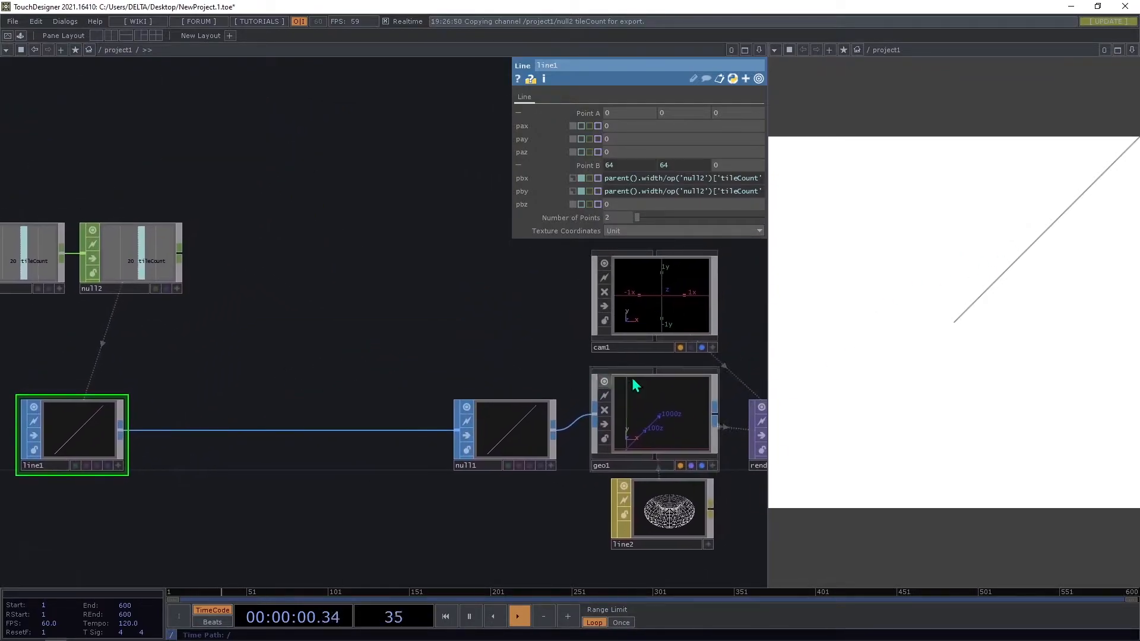
{"action": "left_click", "coordinate": [663, 321]}
{"action": "left_click", "coordinate": [580, 103]}
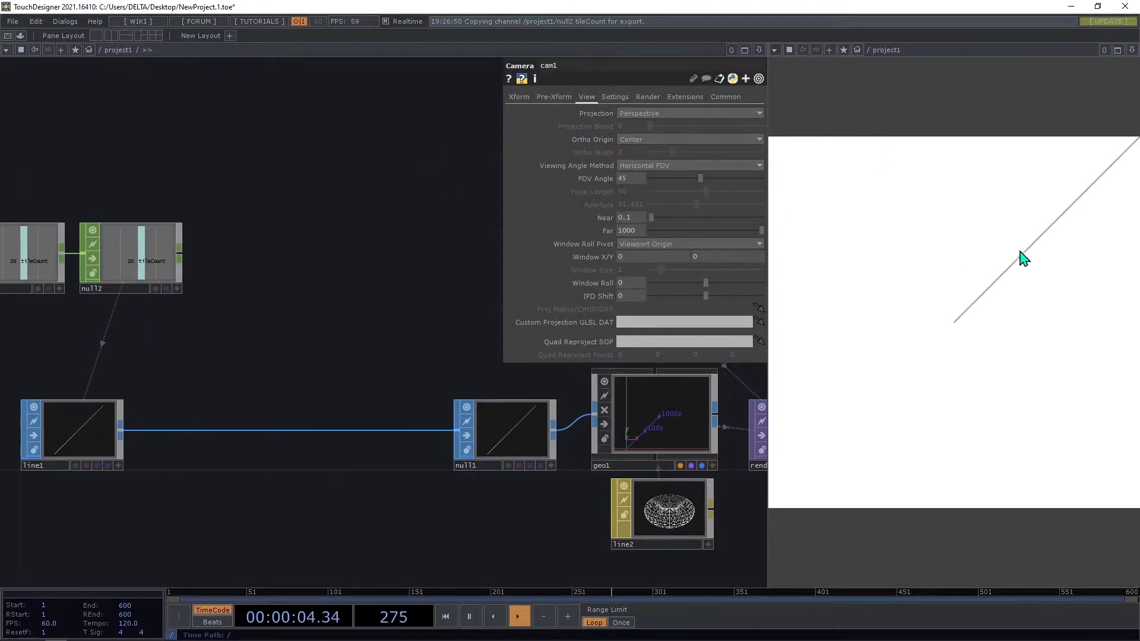
{"action": "left_click_drag", "start_coordinate": [455, 293], "coordinate": [363, 320]}
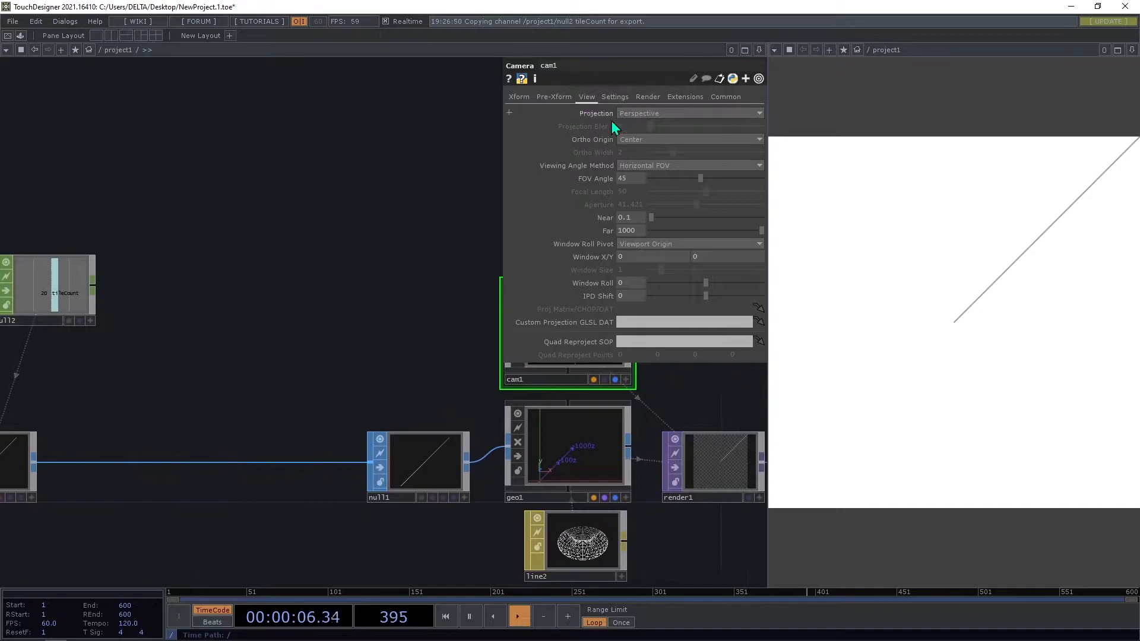
{"action": "left_click_drag", "start_coordinate": [356, 234], "coordinate": [321, 240]}
{"action": "left_click", "coordinate": [655, 116]}
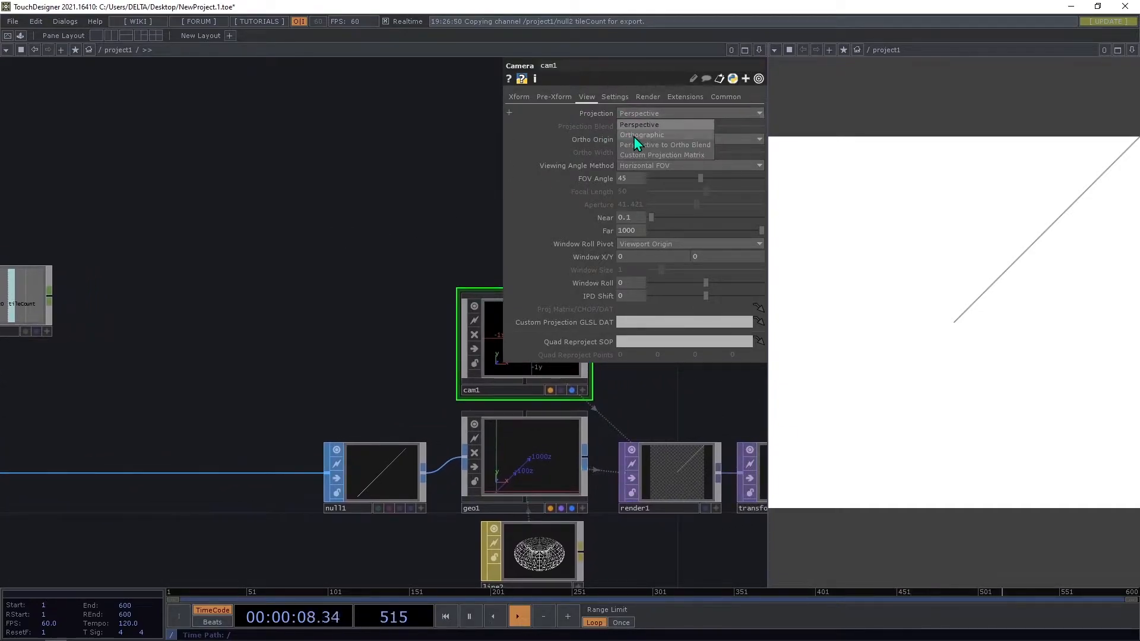
{"action": "left_click", "coordinate": [636, 135]}
Set cam1's Ortho Width to the expression parent().width, keeping the Ortho Origin at Center.
{"action": "left_click", "coordinate": [642, 140]}
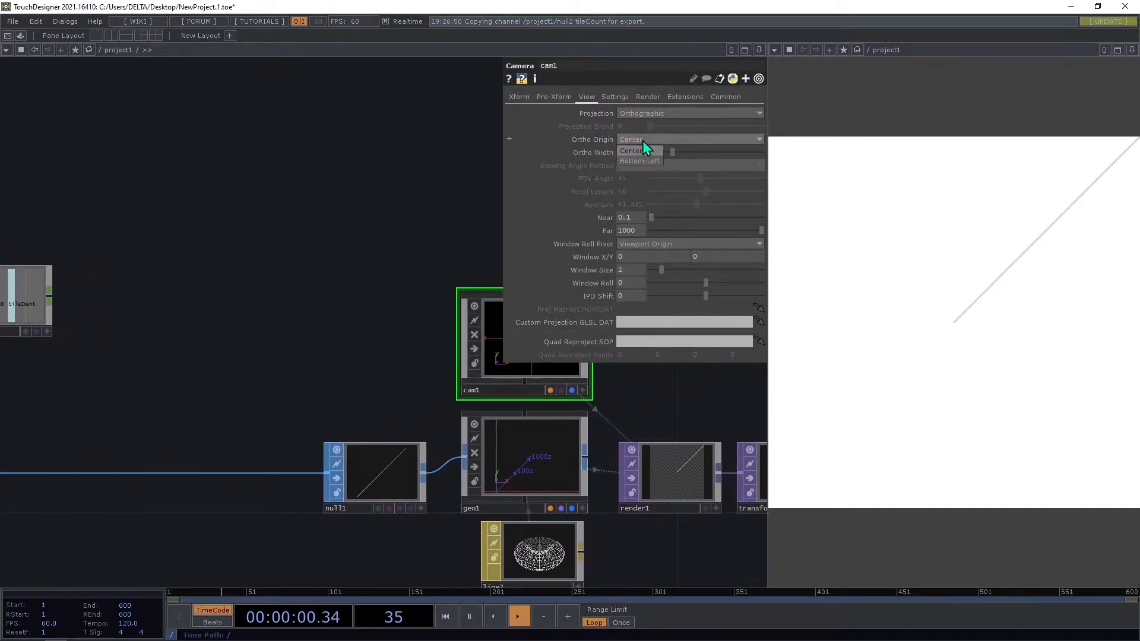
{"action": "left_click", "coordinate": [513, 148]}
{"action": "type", "text": "parent("}
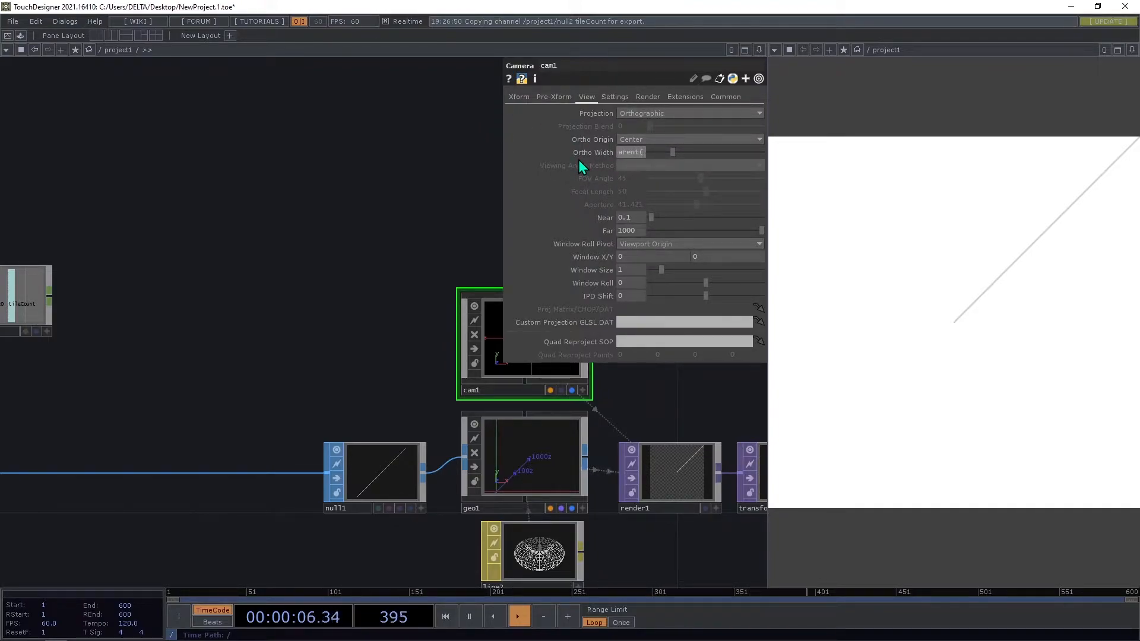
{"action": "type", "text": ").width"}
{"action": "key", "text": "Return"}
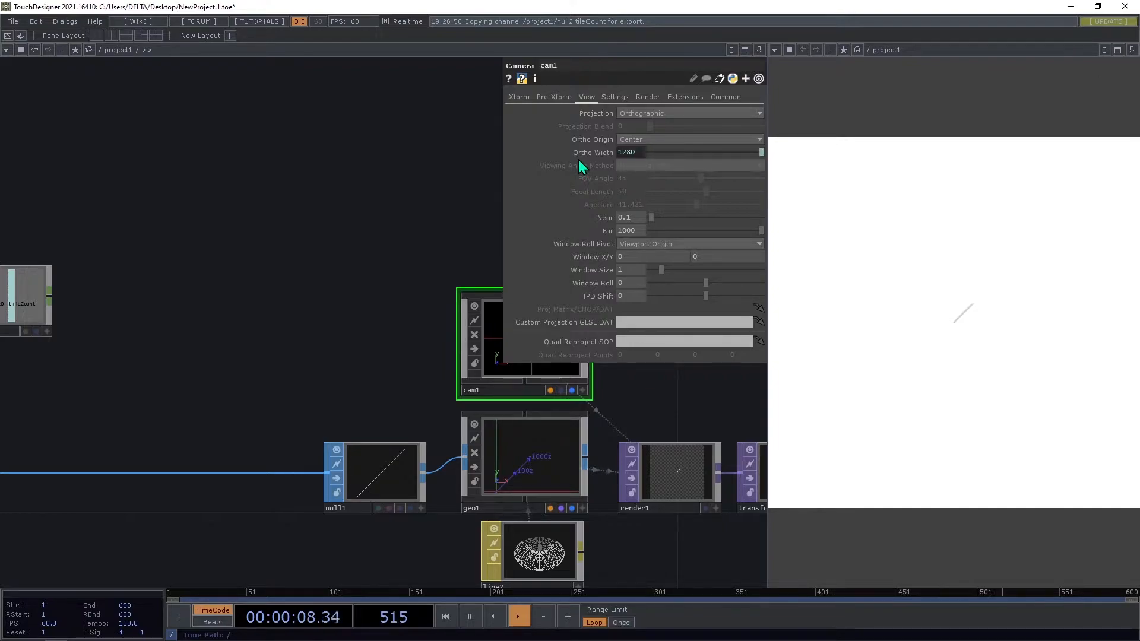
Move the constant1, merge1 and null2 chain higher in the network, well above line1.
{"action": "left_click_drag", "start_coordinate": [417, 213], "coordinate": [550, 130]}
{"action": "scroll", "coordinate": [423, 205], "scroll_direction": "down", "scroll_amount": 2}
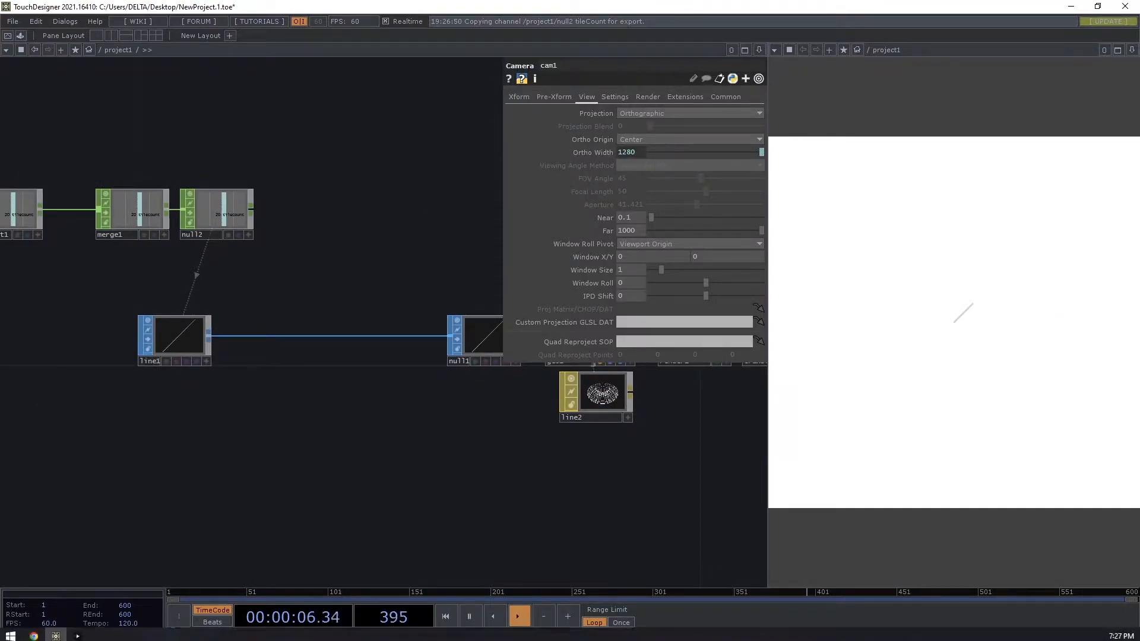
{"action": "left_click_drag", "start_coordinate": [382, 470], "coordinate": [505, 534]}
{"action": "left_click_drag", "start_coordinate": [438, 500], "coordinate": [372, 511]}
{"action": "left_click_drag", "start_coordinate": [558, 477], "coordinate": [461, 466]}
{"action": "left_click_drag", "start_coordinate": [473, 524], "coordinate": [571, 589]}
{"action": "left_click_drag", "start_coordinate": [369, 418], "coordinate": [501, 539]}
{"action": "mouse_move", "coordinate": [107, 376]}
{"action": "right_mouse_down"}
{"action": "mouse_move", "coordinate": [322, 459]}
{"action": "mouse_move", "coordinate": [432, 483]}
{"action": "right_mouse_up"}
{"action": "left_click_drag", "start_coordinate": [422, 459], "coordinate": [407, 263]}
{"action": "left_click_drag", "start_coordinate": [345, 398], "coordinate": [268, 256]}
{"action": "left_click_drag", "start_coordinate": [292, 340], "coordinate": [313, 339]}
{"action": "left_click", "coordinate": [197, 356]}
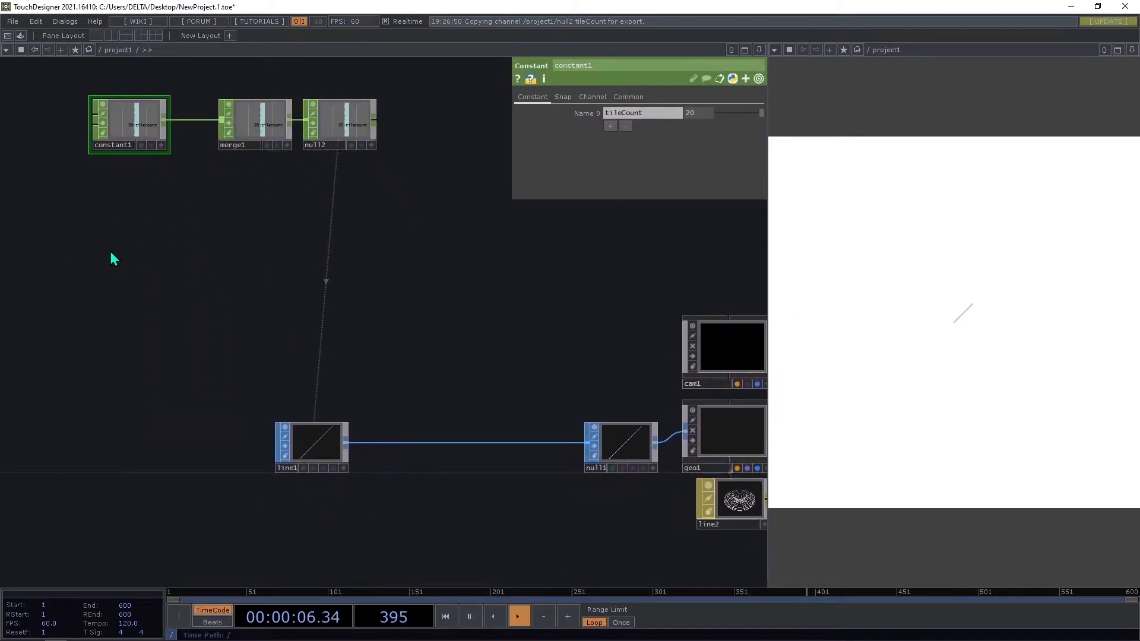
Add a Ramp TOP in the empty area below constant1.
{"action": "key", "text": "Tab"}
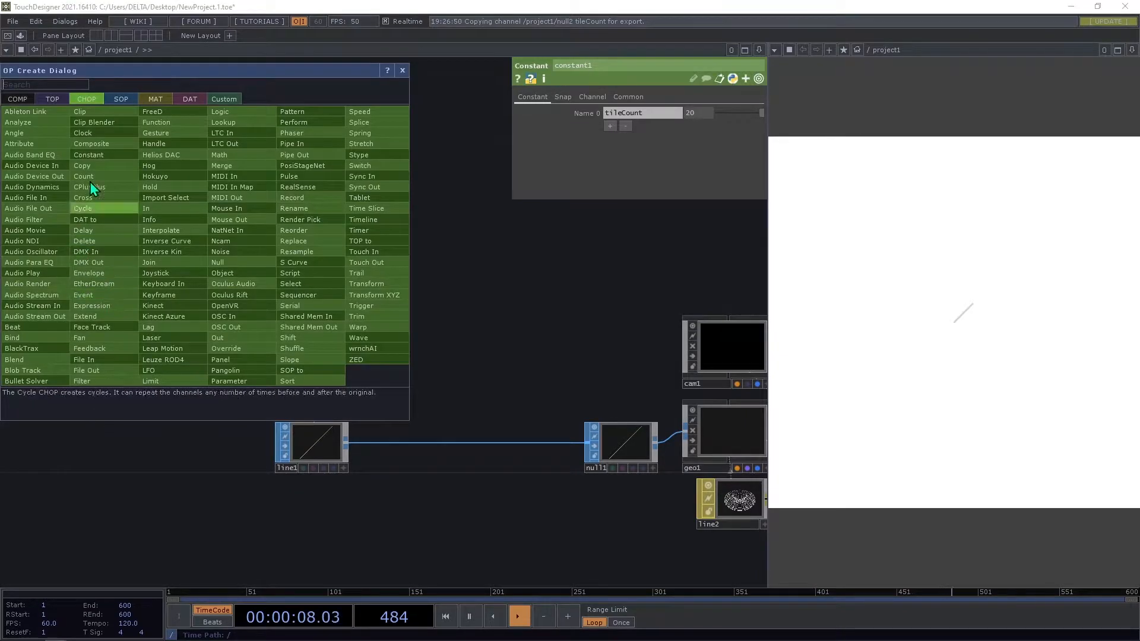
{"action": "left_click", "coordinate": [53, 101]}
{"action": "type", "text": "ra"}
{"action": "left_click", "coordinate": [222, 155]}
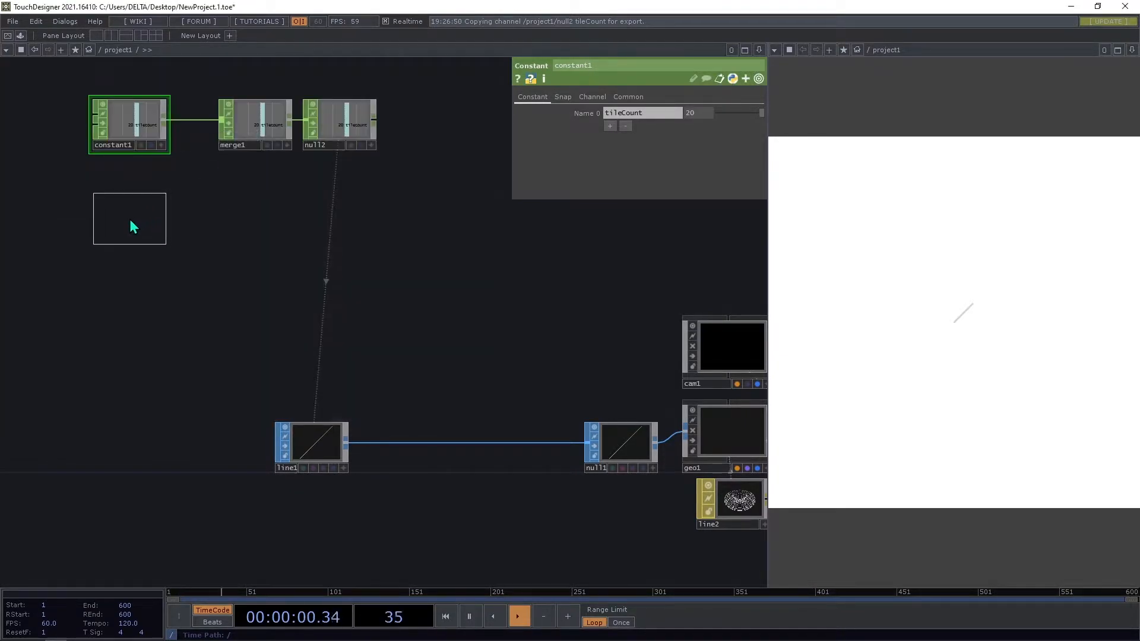
{"action": "left_click", "coordinate": [149, 226]}
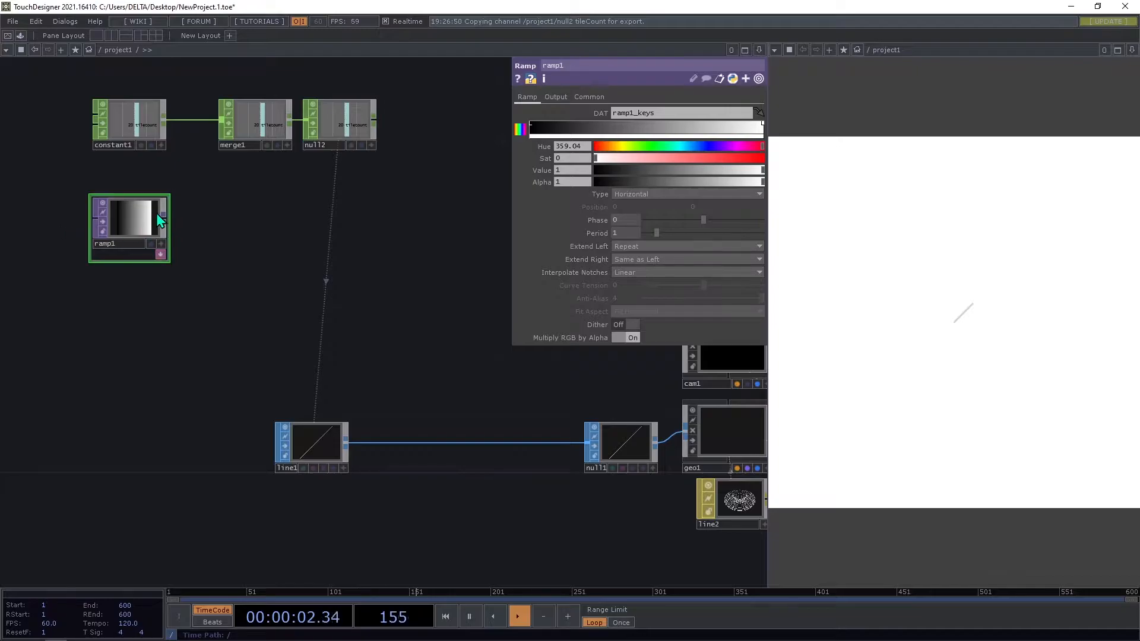
Append a Flip TOP to the output of ramp1 and set its Flop to Bottom Left.
{"action": "right_click", "coordinate": [162, 217]}
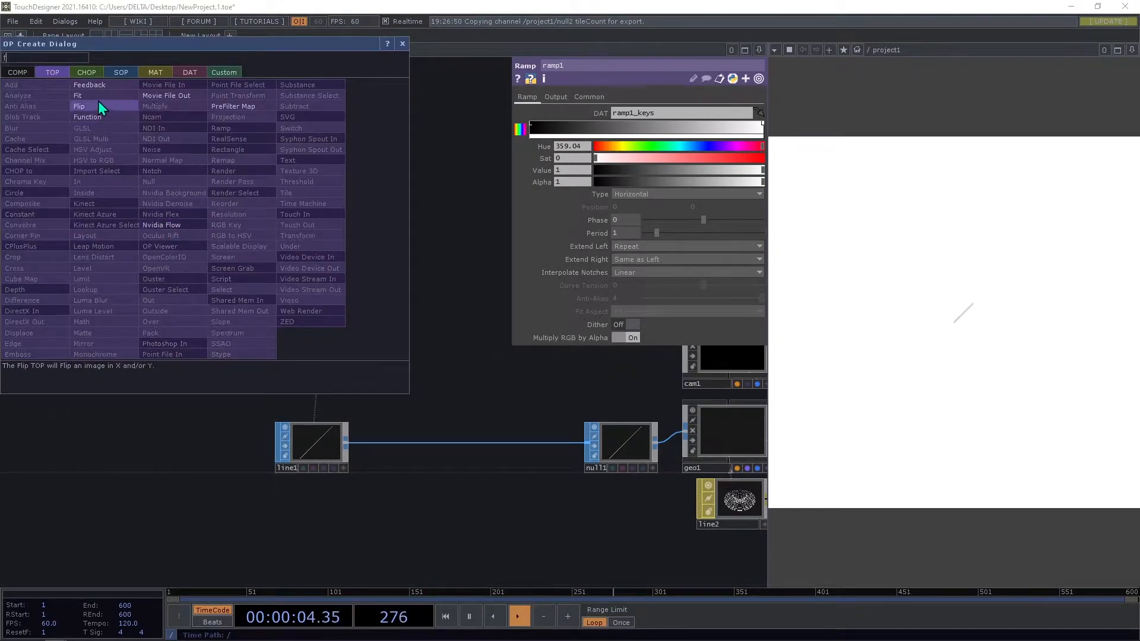
{"action": "left_click", "coordinate": [99, 102]}
{"action": "left_click", "coordinate": [216, 268]}
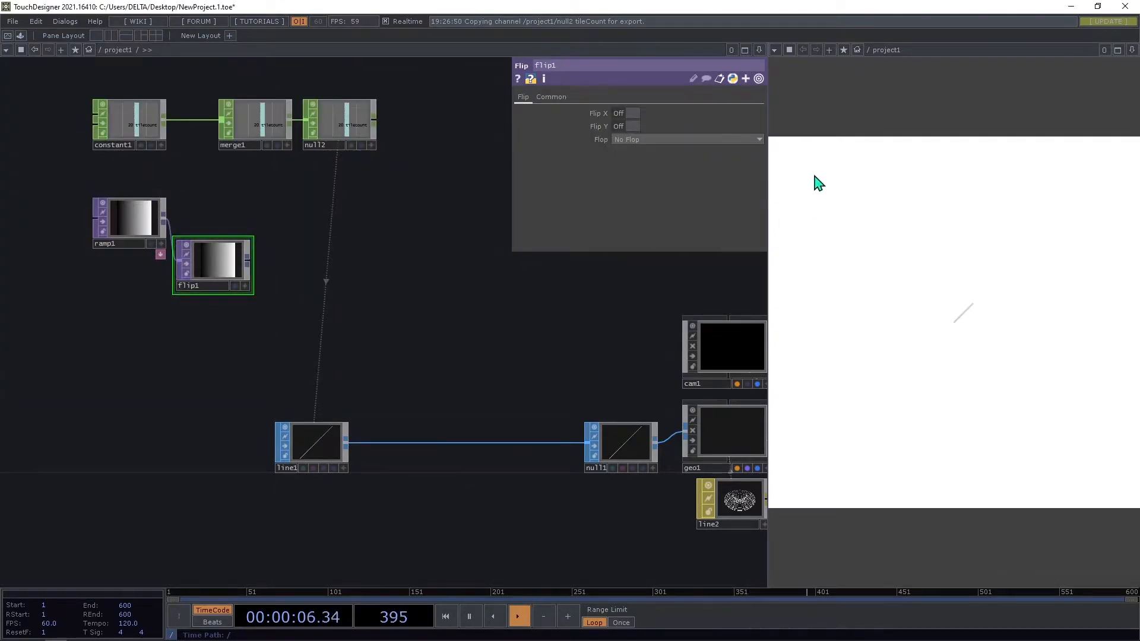
{"action": "left_click", "coordinate": [669, 141]}
{"action": "left_click", "coordinate": [634, 161]}
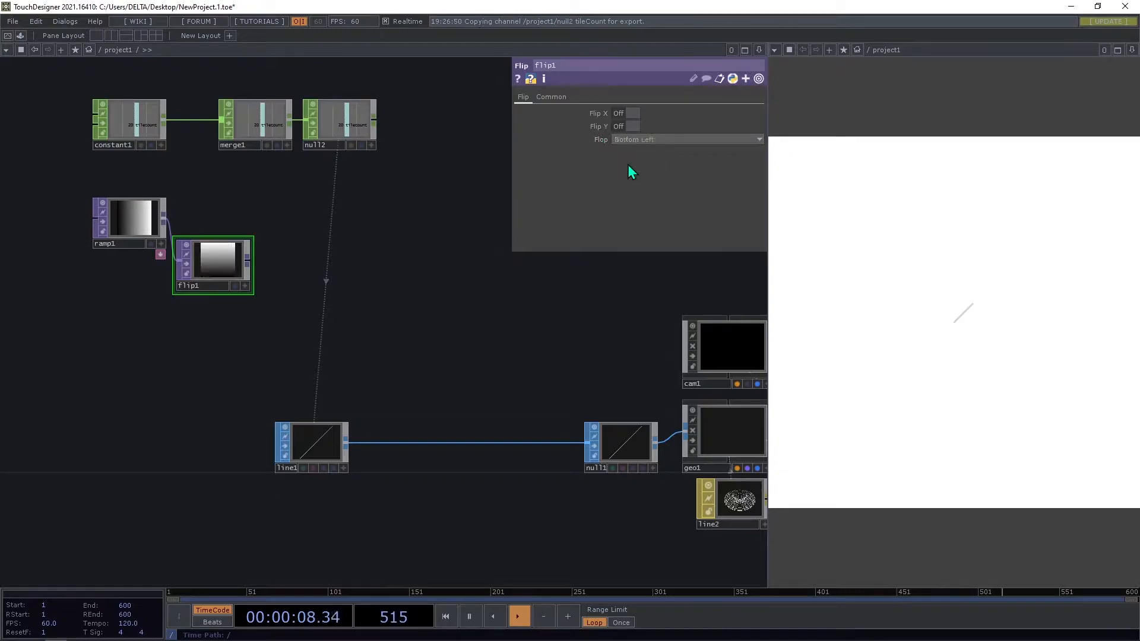
{"action": "scroll", "coordinate": [270, 268], "scroll_direction": "up", "scroll_amount": 5}
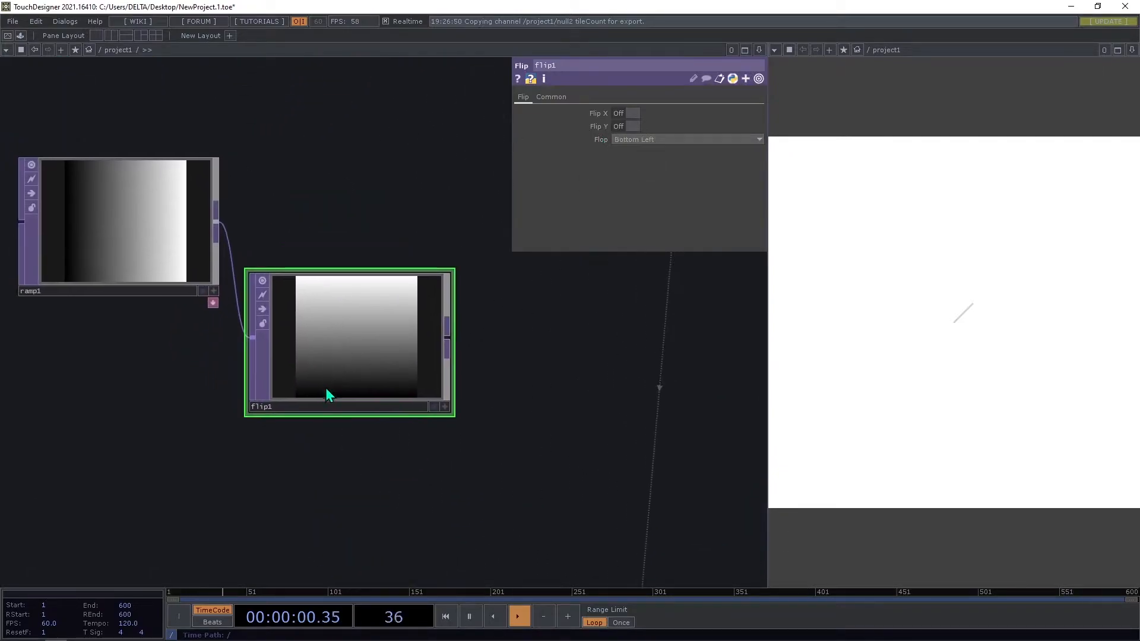
{"action": "scroll", "coordinate": [335, 361], "scroll_direction": "down", "scroll_amount": 5}
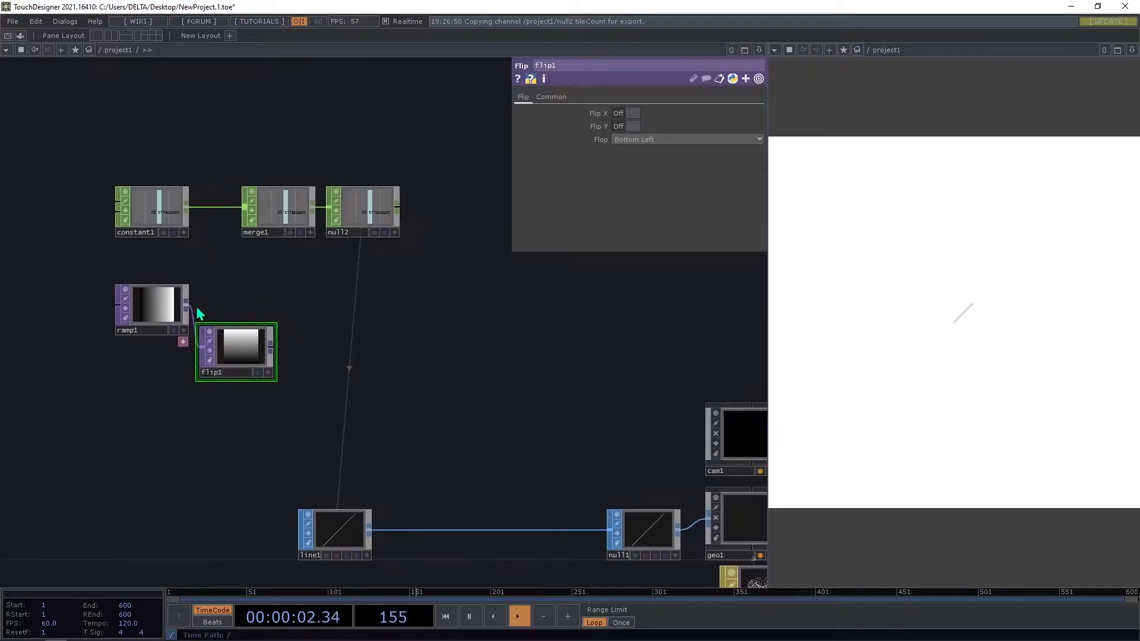
Branch a Reorder TOP from ramp1's output and connect flip1 to its second input.
{"action": "right_click", "coordinate": [189, 305]}
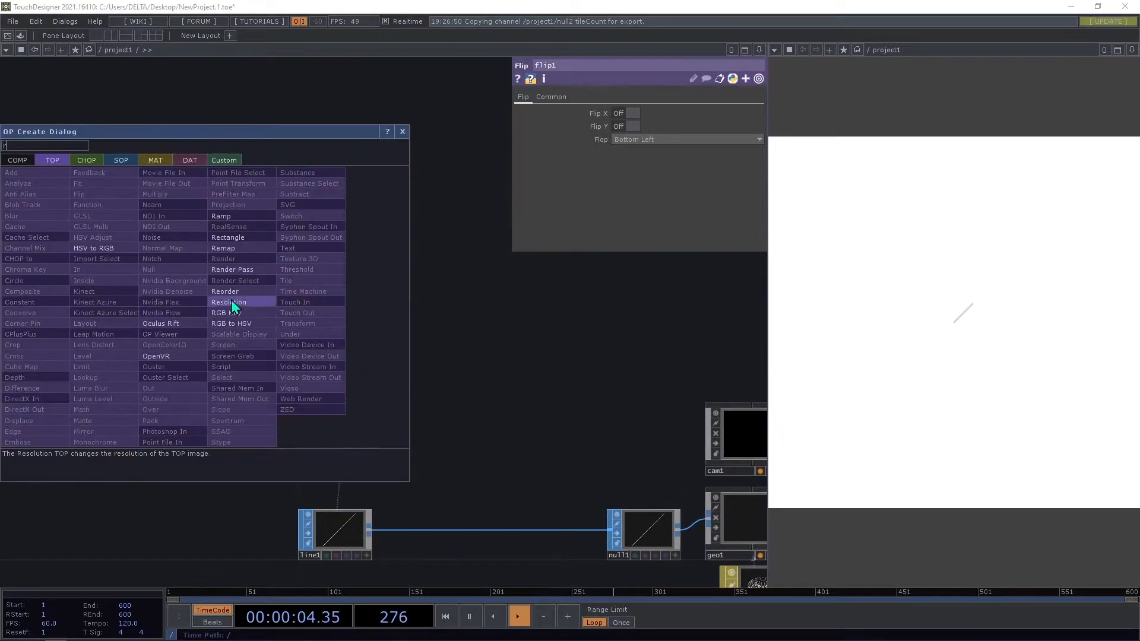
{"action": "left_click", "coordinate": [242, 298]}
{"action": "left_click", "coordinate": [330, 311]}
{"action": "scroll", "coordinate": [287, 334], "scroll_direction": "up", "scroll_amount": 3}
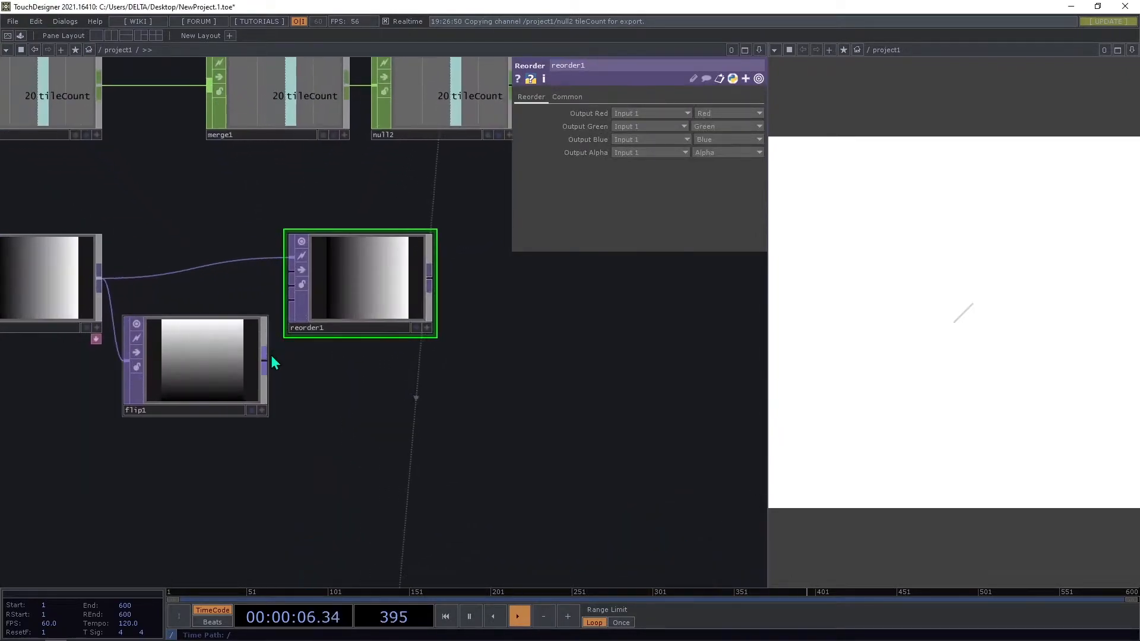
{"action": "left_click_drag", "start_coordinate": [259, 330], "coordinate": [279, 277]}
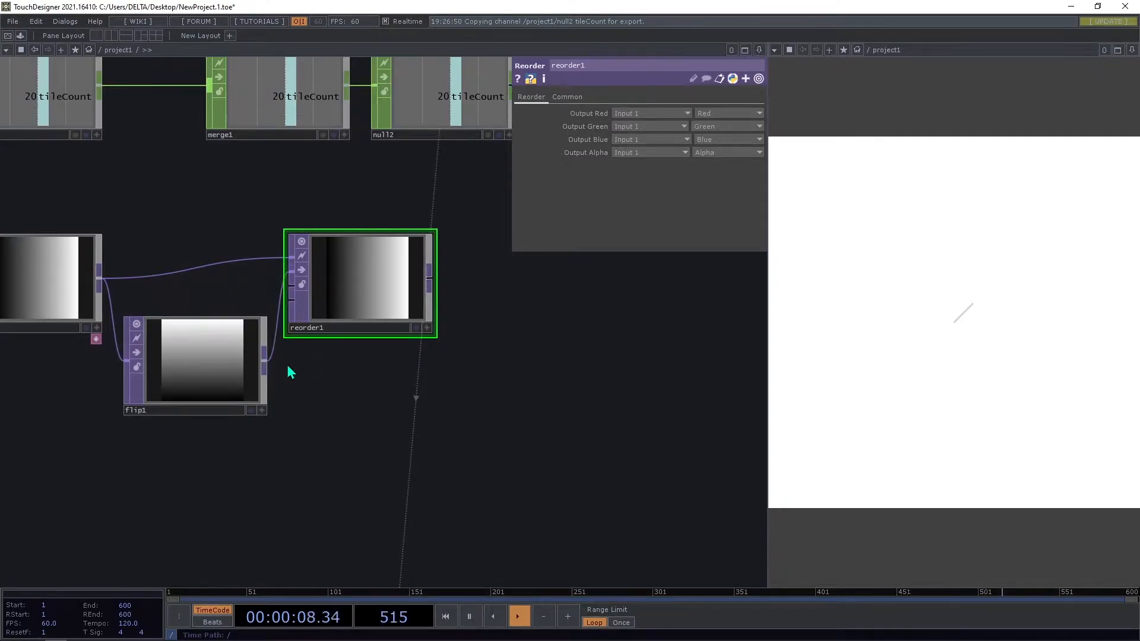
Set the Output Green source of reorder1 to Input 2.
{"action": "left_click_drag", "start_coordinate": [116, 257], "coordinate": [194, 272]}
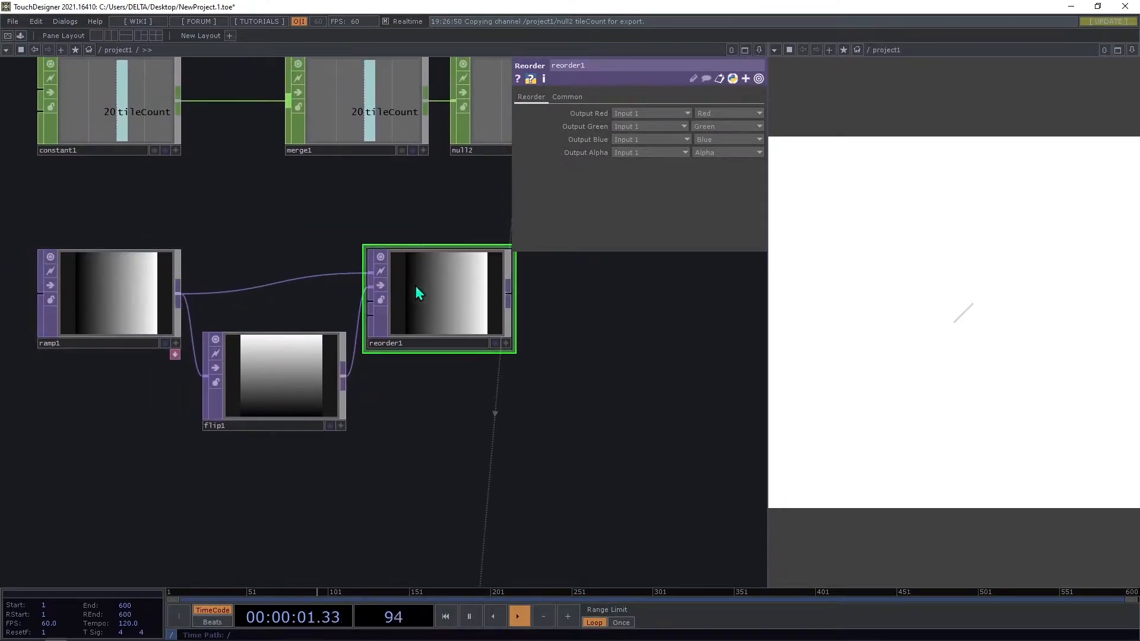
{"action": "left_click", "coordinate": [625, 127]}
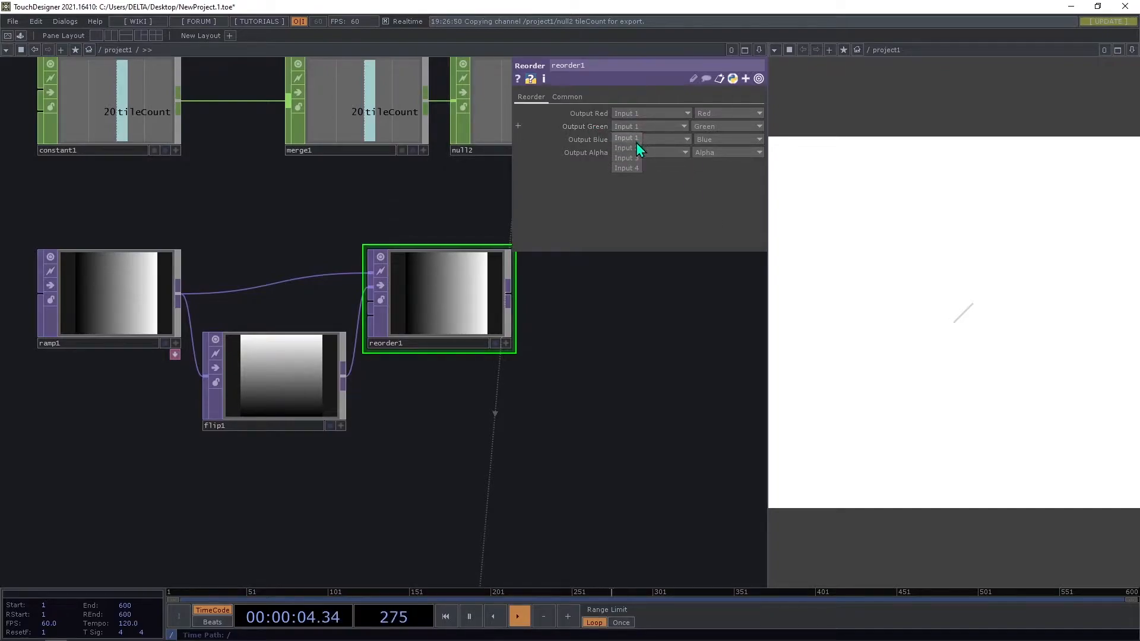
{"action": "left_click", "coordinate": [629, 147]}
Set the Pixel Format of reorder1 to 32-bit float (RG).
{"action": "left_click_drag", "start_coordinate": [635, 312], "coordinate": [466, 255]}
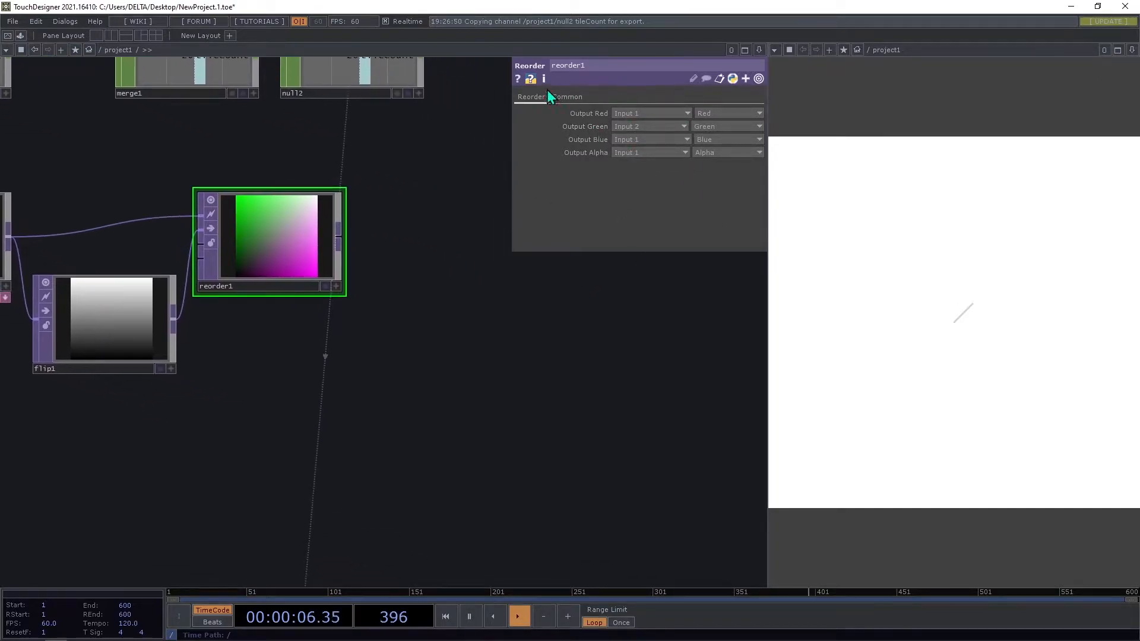
{"action": "left_click", "coordinate": [561, 97]}
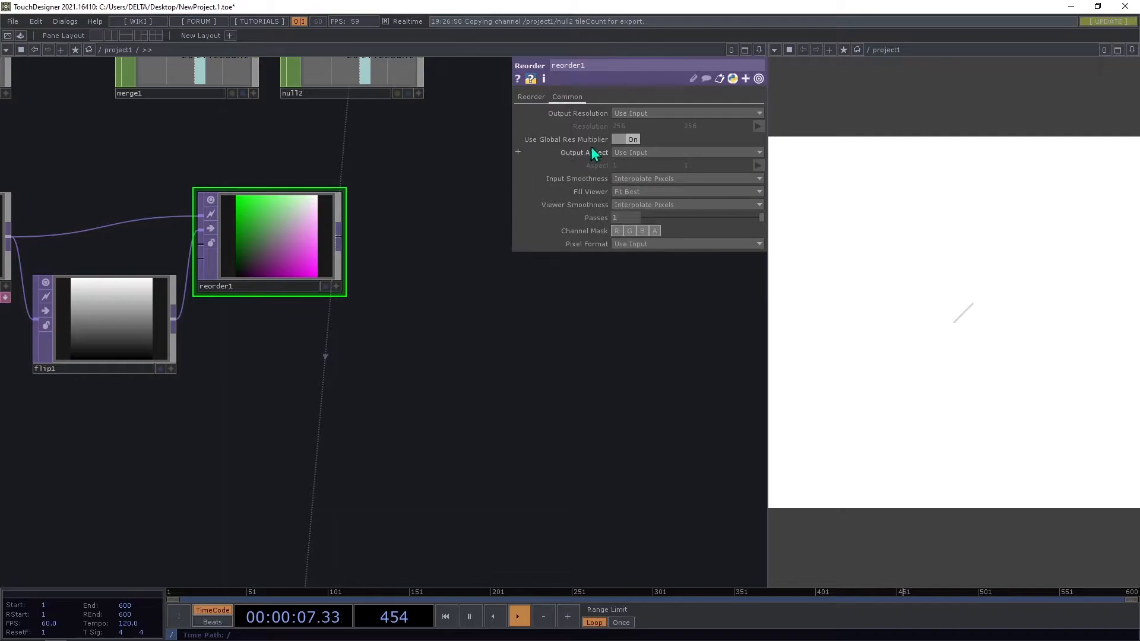
{"action": "left_click", "coordinate": [662, 245]}
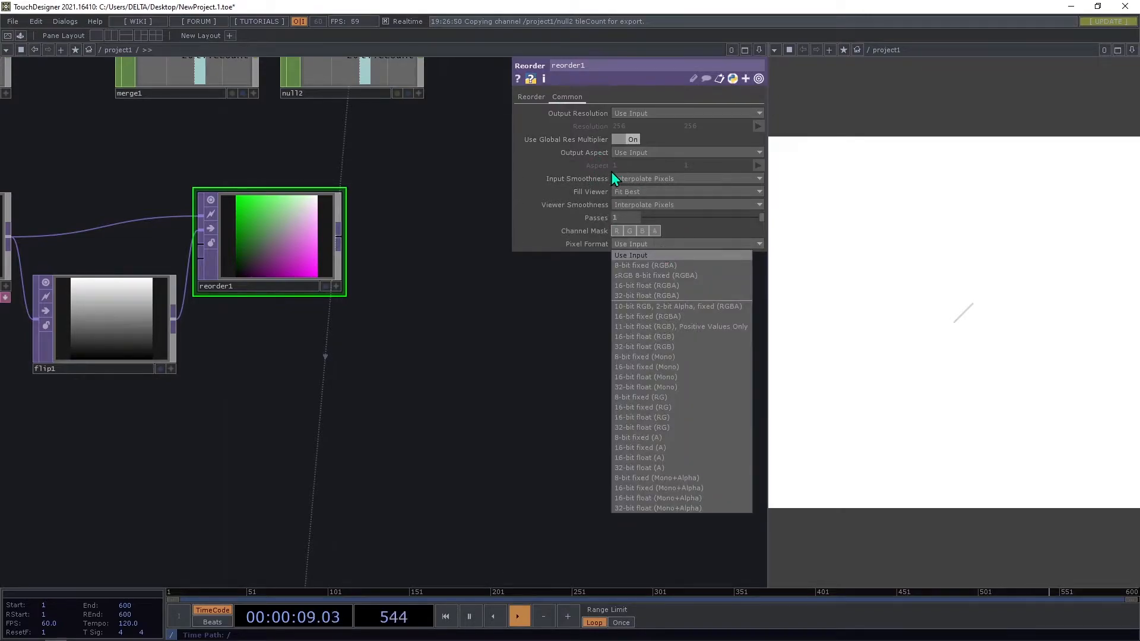
{"action": "left_click", "coordinate": [675, 430]}
Append a Null TOP to the output of reorder1 and rename it position.
{"action": "scroll", "coordinate": [564, 436], "scroll_direction": "down", "scroll_amount": 3}
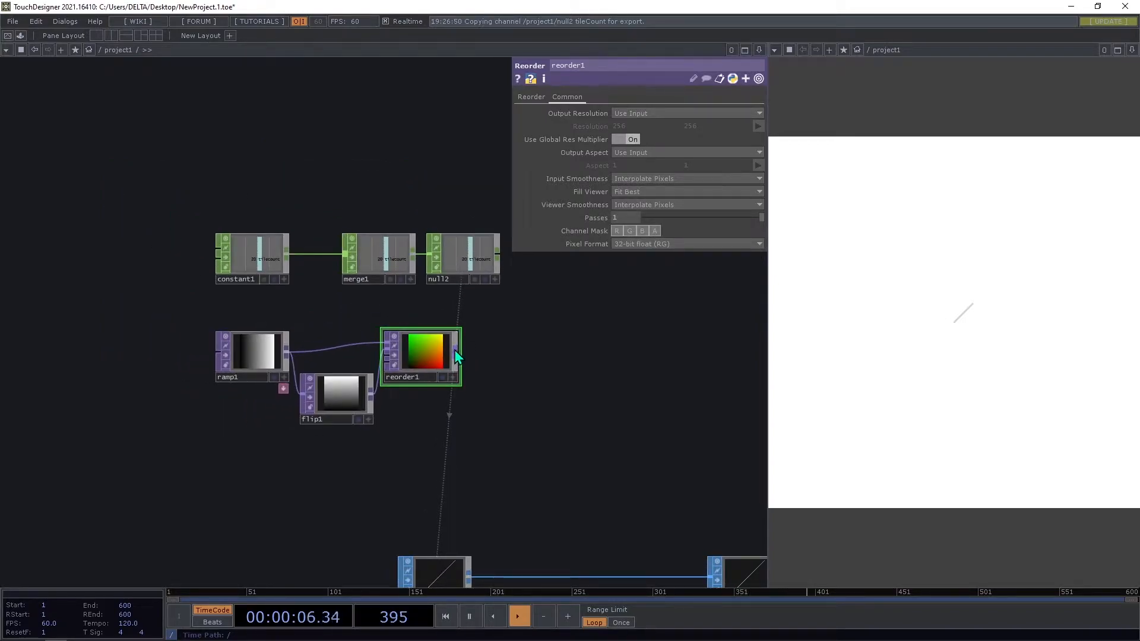
{"action": "scroll", "coordinate": [510, 371], "scroll_direction": "up", "scroll_amount": 10}
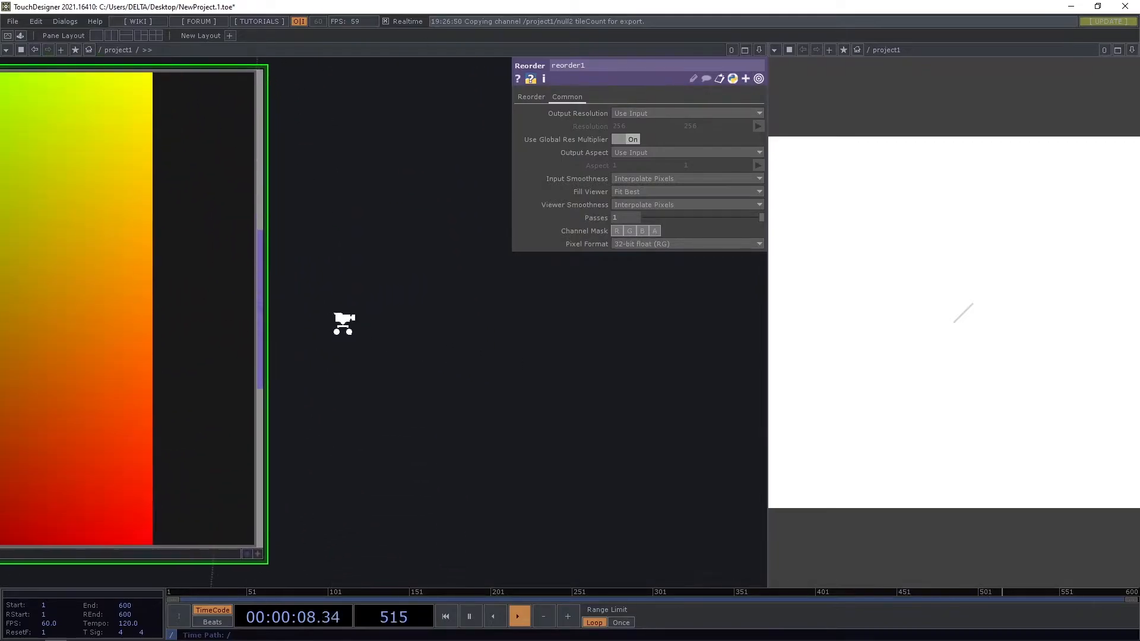
{"action": "left_click", "coordinate": [263, 314]}
{"action": "left_click", "coordinate": [211, 280]}
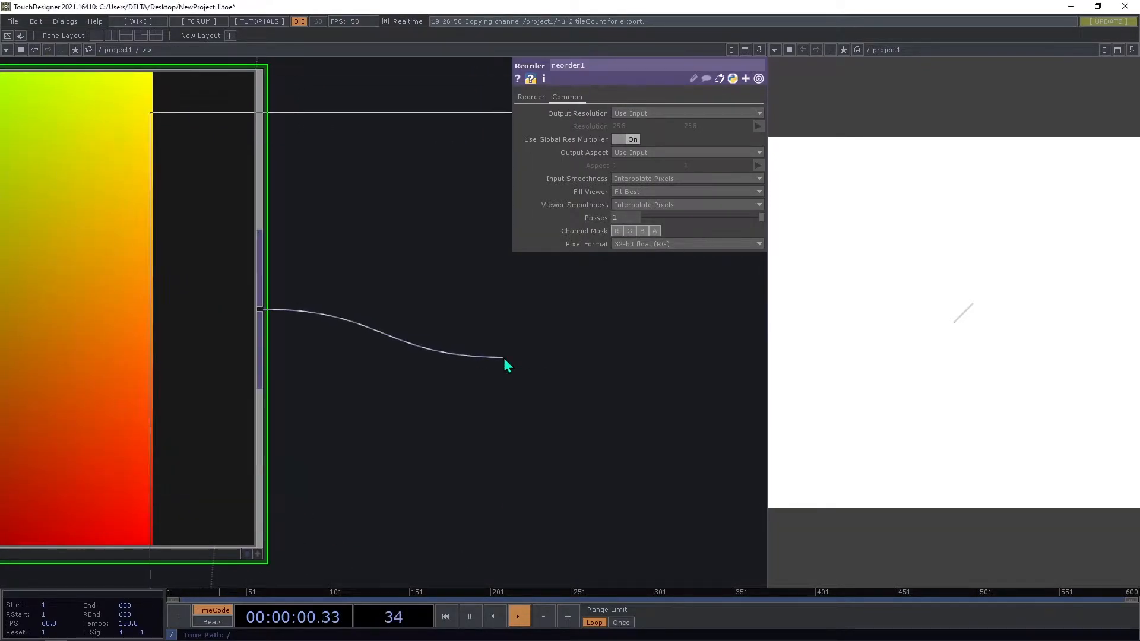
{"action": "scroll", "coordinate": [504, 358], "scroll_direction": "down", "scroll_amount": 5}
{"action": "left_click_drag", "start_coordinate": [497, 332], "coordinate": [523, 332]}
{"action": "left_click_drag", "start_coordinate": [526, 441], "coordinate": [461, 407]}
{"action": "left_click", "coordinate": [433, 330]}
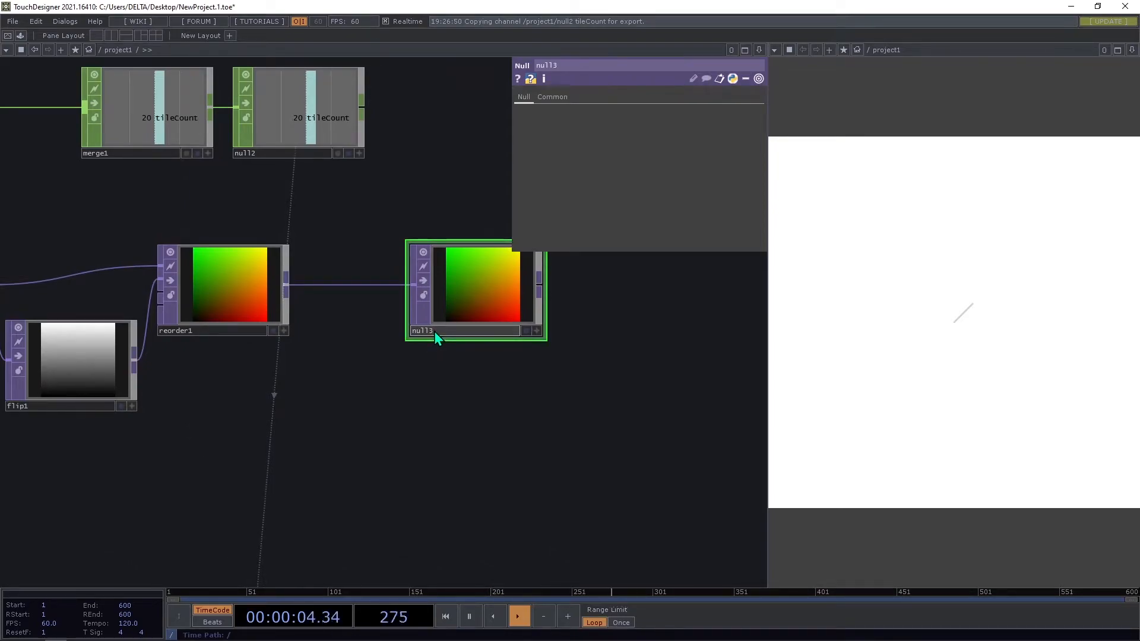
{"action": "type", "text": "position"}
{"action": "key", "text": "Return"}
Turn on Instancing for geo1 and assign the position node as its Translate OP.
{"action": "scroll", "coordinate": [434, 331], "scroll_direction": "down", "scroll_amount": 5}
{"action": "left_click_drag", "start_coordinate": [504, 257], "coordinate": [529, 246]}
{"action": "left_click_drag", "start_coordinate": [457, 332], "coordinate": [119, 379]}
{"action": "scroll", "coordinate": [362, 393], "scroll_direction": "up", "scroll_amount": 7}
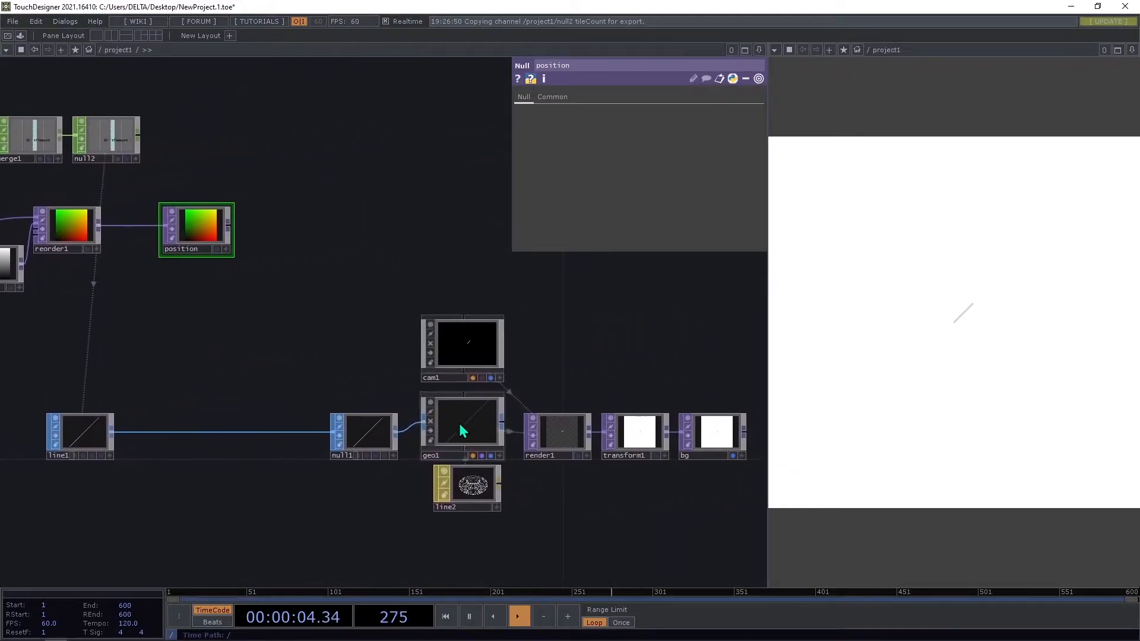
{"action": "left_click", "coordinate": [459, 424]}
{"action": "left_click_drag", "start_coordinate": [212, 303], "coordinate": [214, 332]}
{"action": "mouse_move", "coordinate": [217, 289]}
{"action": "left_mouse_down"}
{"action": "mouse_move", "coordinate": [293, 341]}
{"action": "mouse_move", "coordinate": [449, 483]}
{"action": "mouse_move", "coordinate": [216, 289]}
{"action": "left_mouse_up"}
{"action": "left_click", "coordinate": [571, 97]}
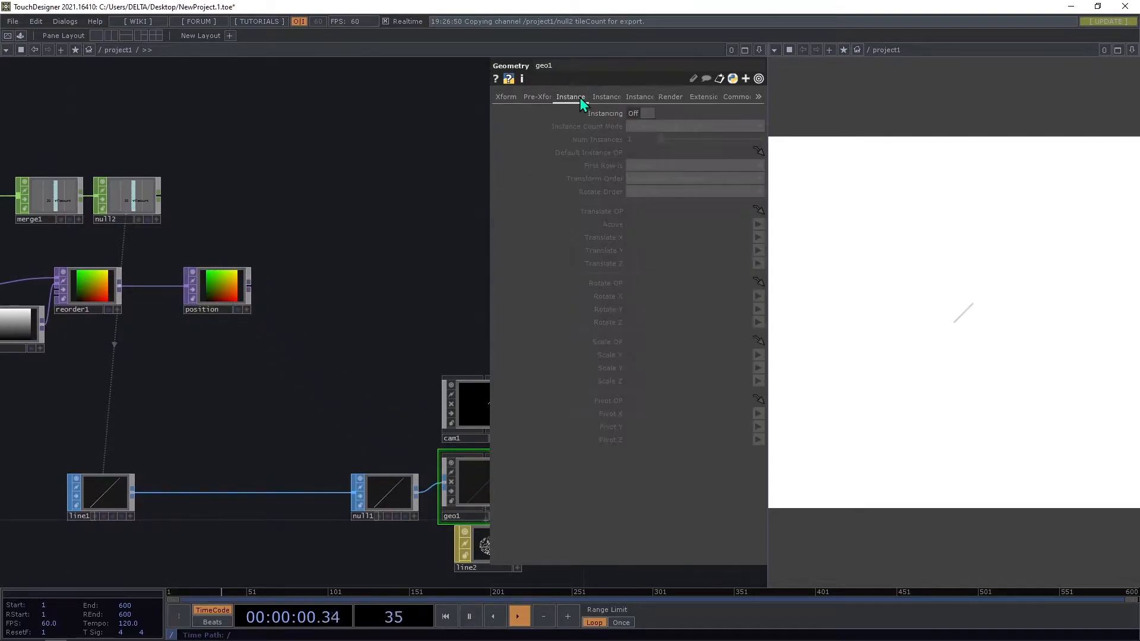
{"action": "left_click", "coordinate": [636, 113]}
{"action": "left_click_drag", "start_coordinate": [217, 288], "coordinate": [660, 211]}
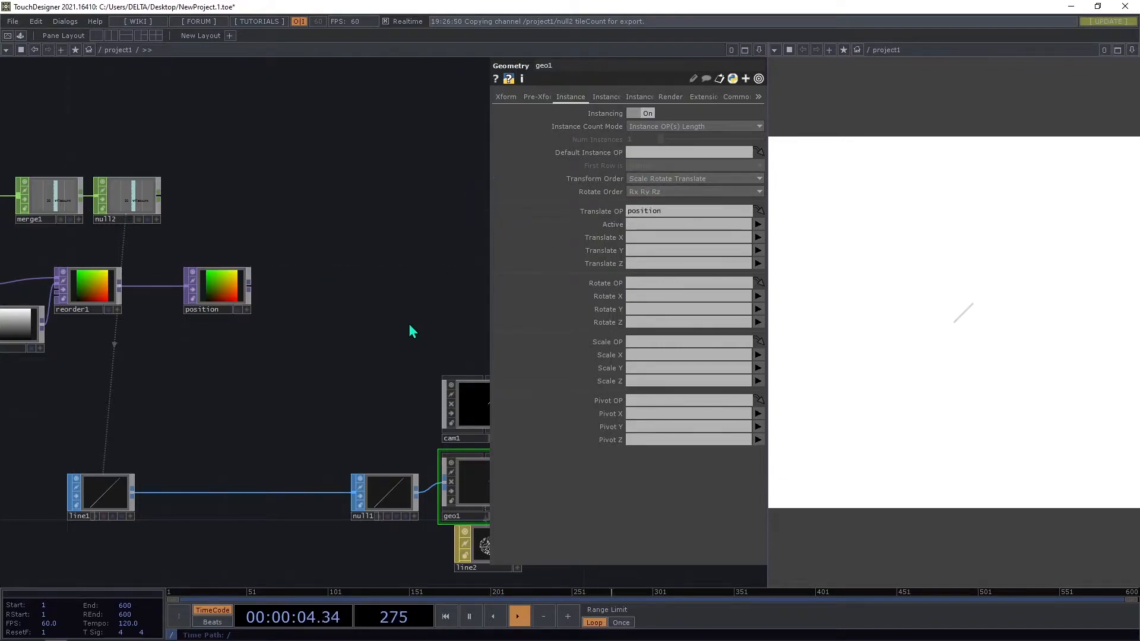
Map geo1's instance Translate X to the r channel and Translate Y to the g channel.
{"action": "left_click", "coordinate": [758, 237]}
{"action": "left_click", "coordinate": [758, 249]}
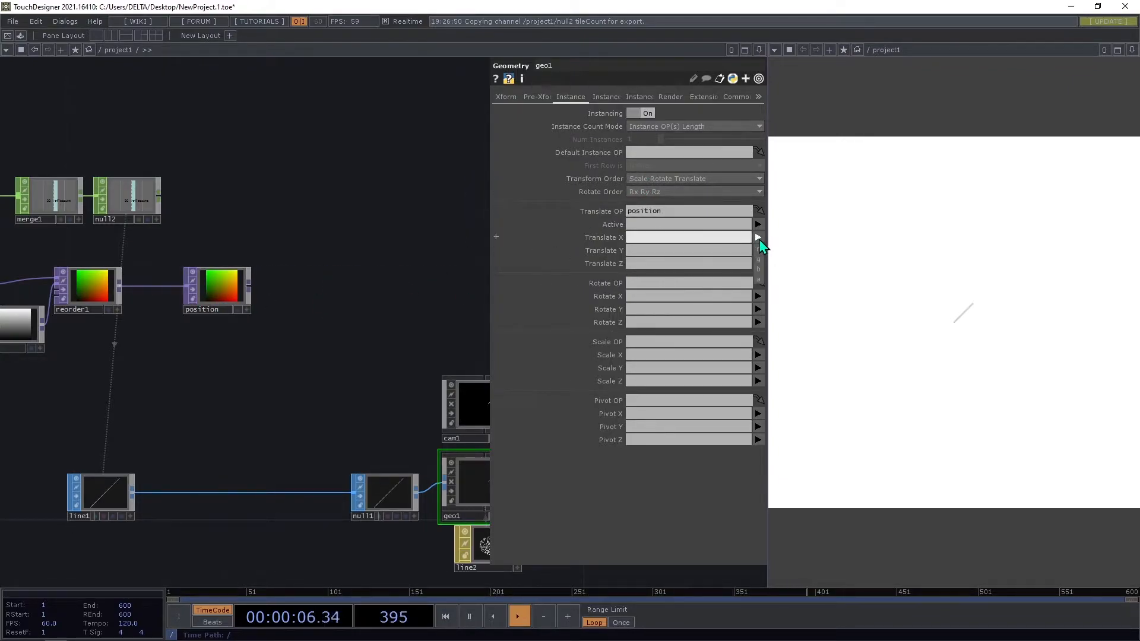
{"action": "left_click", "coordinate": [758, 250]}
{"action": "left_click", "coordinate": [759, 272]}
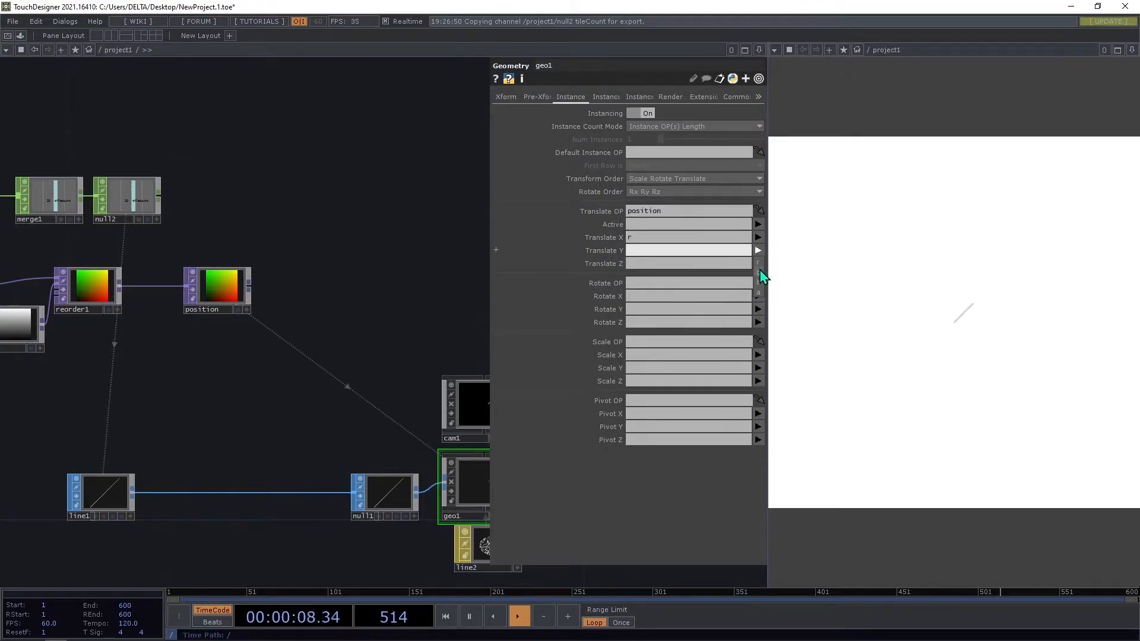
Examine the ramp1, flip1 and reorder1 gradients that feed the instance position data.
{"action": "left_click_drag", "start_coordinate": [340, 424], "coordinate": [448, 426]}
{"action": "left_click_drag", "start_coordinate": [254, 369], "coordinate": [321, 414]}
{"action": "left_click_drag", "start_coordinate": [410, 412], "coordinate": [241, 318]}
{"action": "scroll", "coordinate": [313, 250], "scroll_direction": "up", "scroll_amount": 2}
{"action": "left_click_drag", "start_coordinate": [220, 257], "coordinate": [185, 317]}
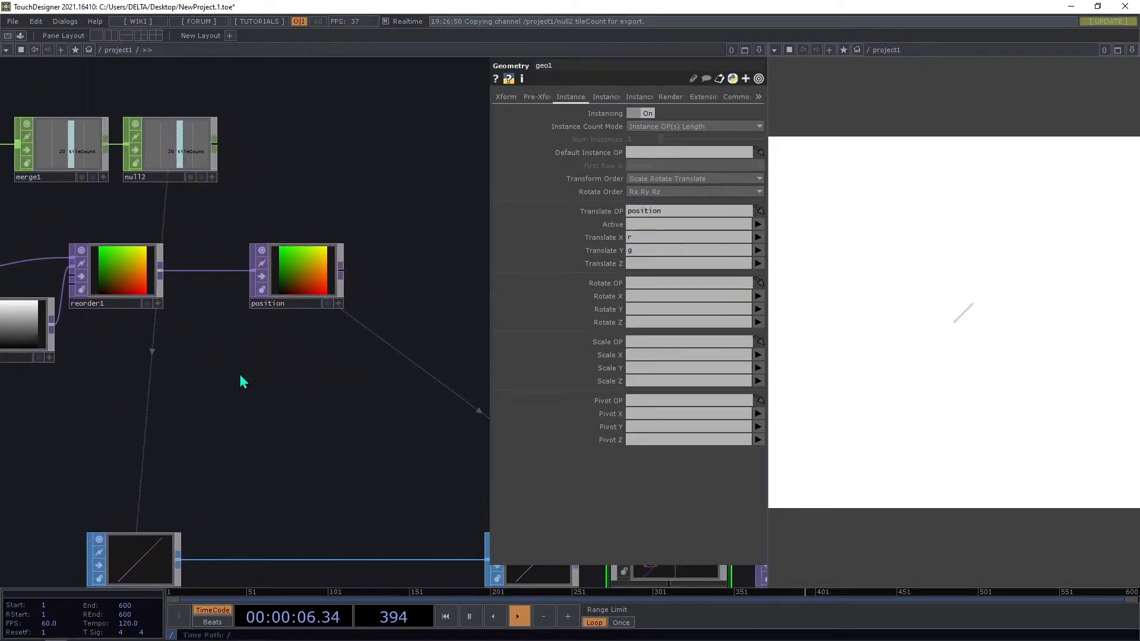
{"action": "left_click_drag", "start_coordinate": [230, 372], "coordinate": [323, 371]}
{"action": "scroll", "coordinate": [98, 290], "scroll_direction": "up", "scroll_amount": 5}
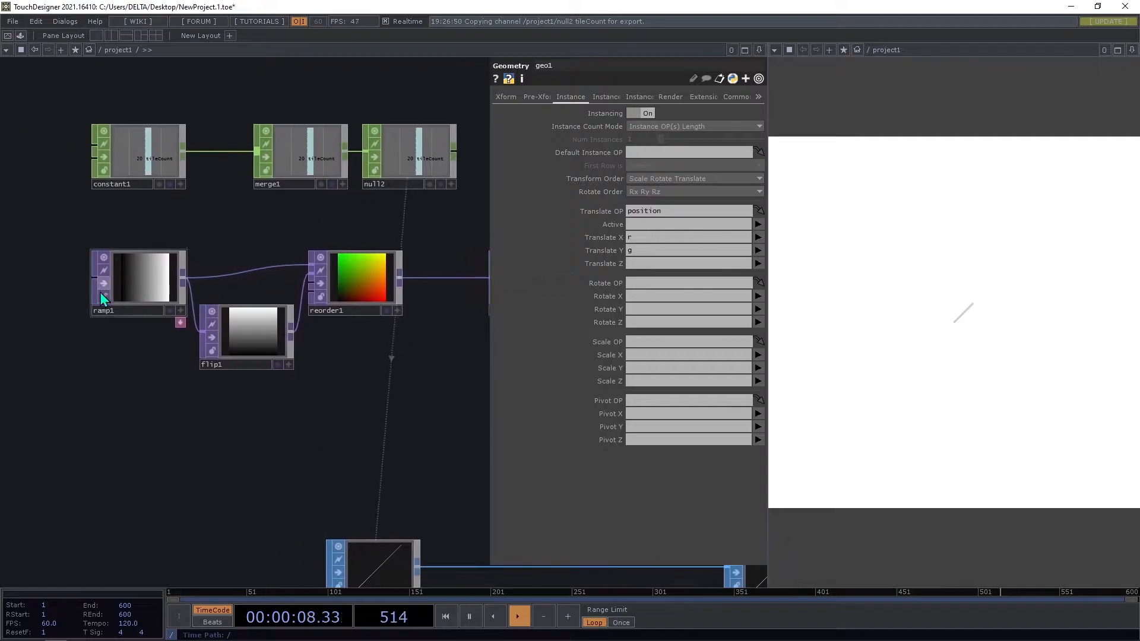
{"action": "scroll", "coordinate": [275, 334], "scroll_direction": "down", "scroll_amount": 3}
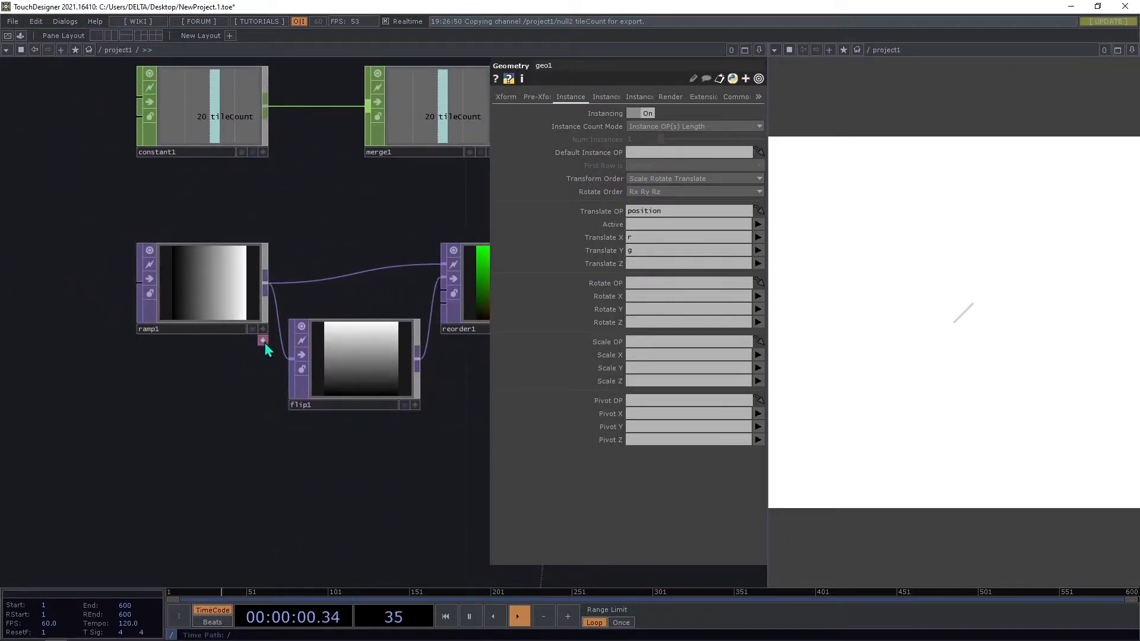
{"action": "left_click_drag", "start_coordinate": [285, 444], "coordinate": [441, 517]}
{"action": "mouse_move", "coordinate": [366, 484]}
{"action": "right_mouse_down"}
{"action": "mouse_move", "coordinate": [244, 408]}
{"action": "mouse_move", "coordinate": [172, 304]}
{"action": "mouse_move", "coordinate": [241, 456]}
{"action": "mouse_move", "coordinate": [361, 496]}
{"action": "right_mouse_up"}
{"action": "left_click_drag", "start_coordinate": [277, 466], "coordinate": [141, 455]}
{"action": "scroll", "coordinate": [285, 278], "scroll_direction": "up", "scroll_amount": 4}
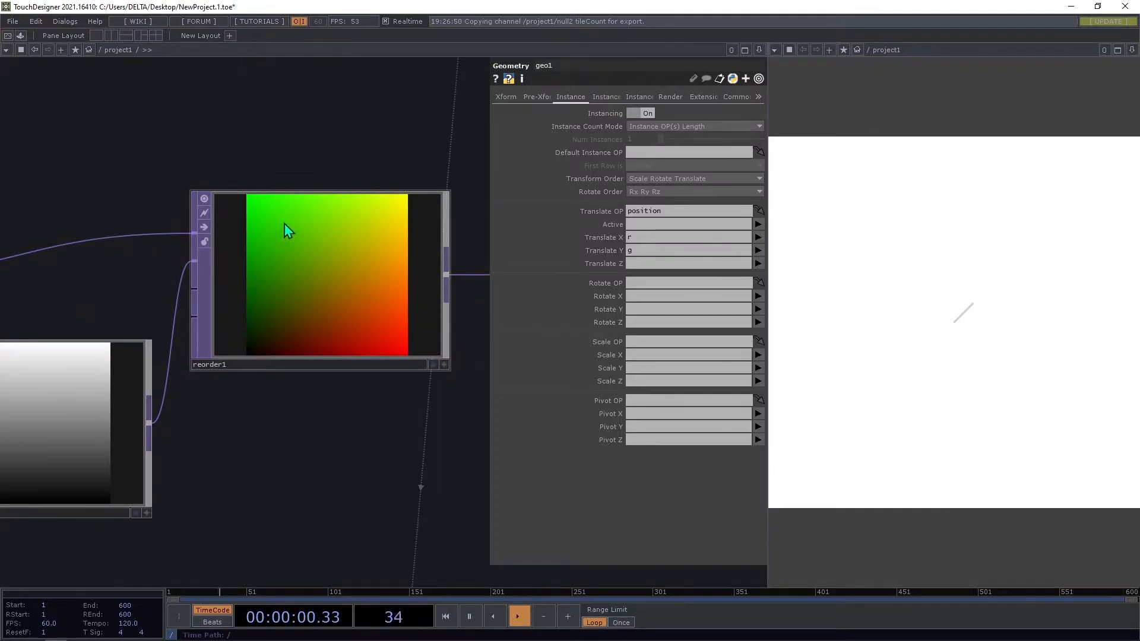
{"action": "left_click_drag", "start_coordinate": [341, 256], "coordinate": [327, 281]}
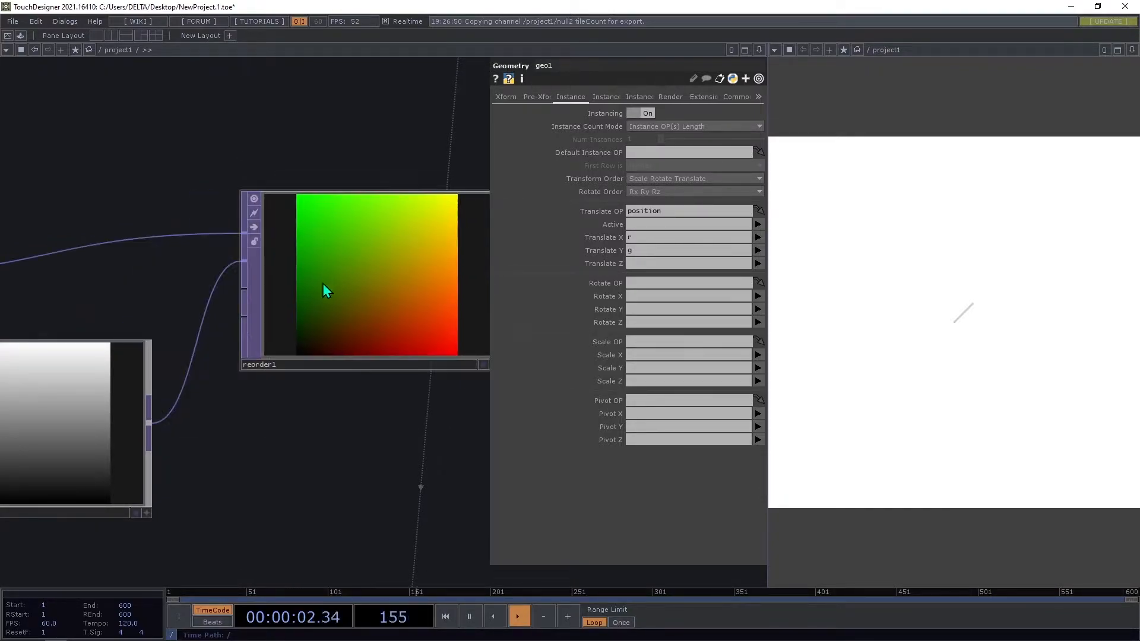
{"action": "scroll", "coordinate": [277, 254], "scroll_direction": "down", "scroll_amount": 6}
{"action": "scroll", "coordinate": [309, 254], "scroll_direction": "up", "scroll_amount": 4}
{"action": "left_click_drag", "start_coordinate": [390, 394], "coordinate": [226, 360]}
{"action": "scroll", "coordinate": [319, 283], "scroll_direction": "down", "scroll_amount": 4}
{"action": "left_click_drag", "start_coordinate": [325, 343], "coordinate": [249, 354]}
Make room before the position node and insert a Math TOP between reorder1 and position.
{"action": "left_click_drag", "start_coordinate": [333, 283], "coordinate": [419, 272]}
{"action": "left_click_drag", "start_coordinate": [333, 234], "coordinate": [418, 257]}
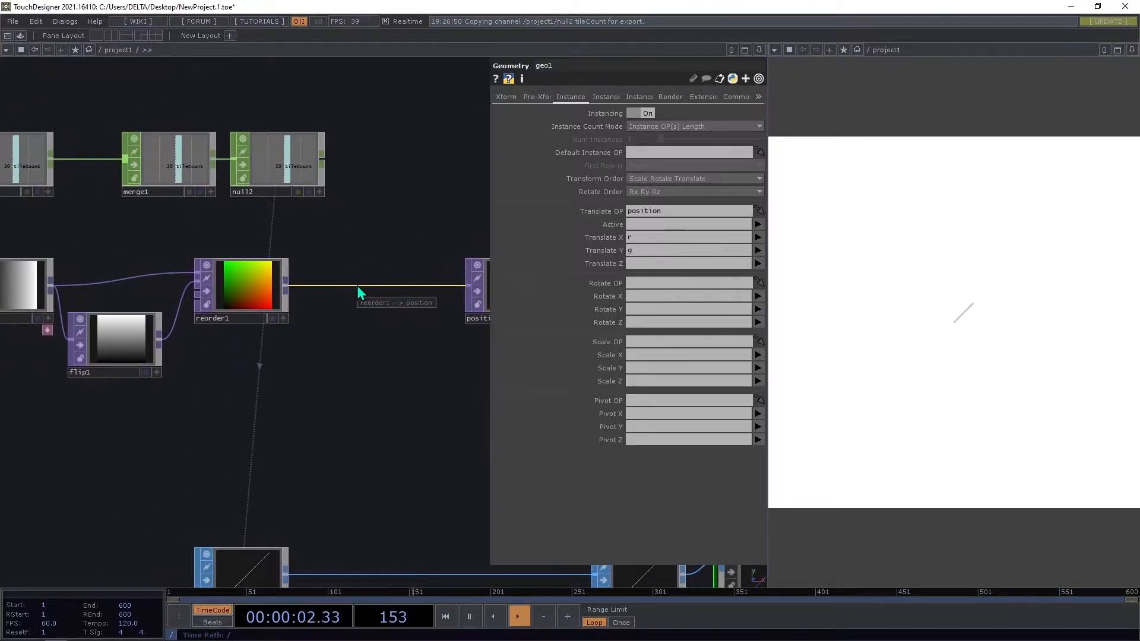
{"action": "right_click", "coordinate": [357, 286]}
{"action": "left_click", "coordinate": [447, 276]}
{"action": "type", "text": "m"}
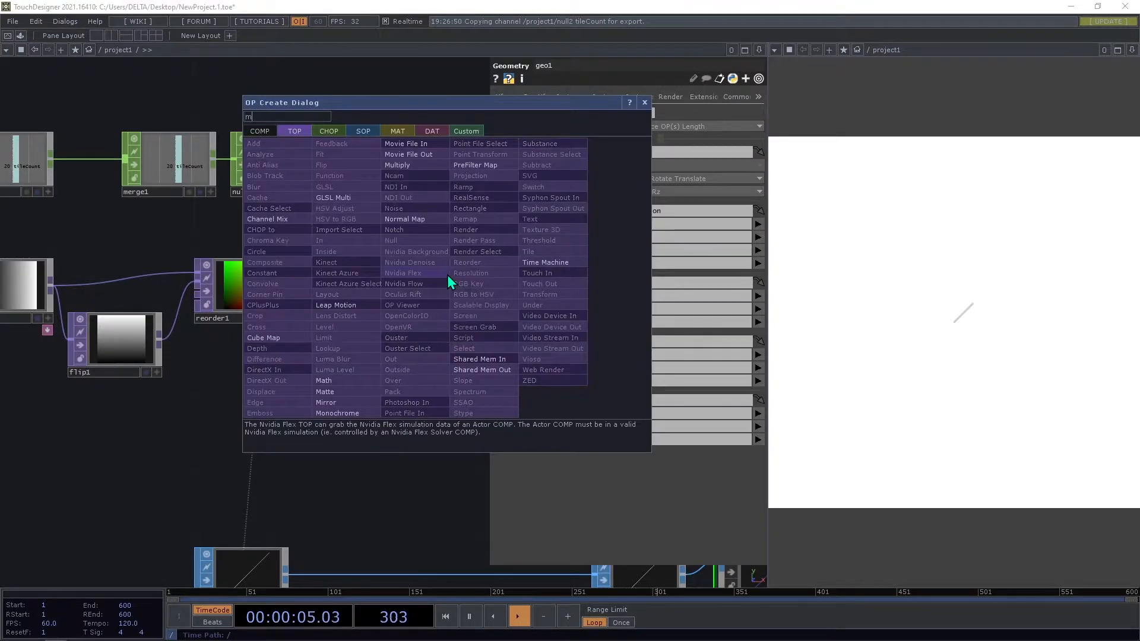
{"action": "left_click", "coordinate": [347, 381]}
{"action": "left_click", "coordinate": [354, 288]}
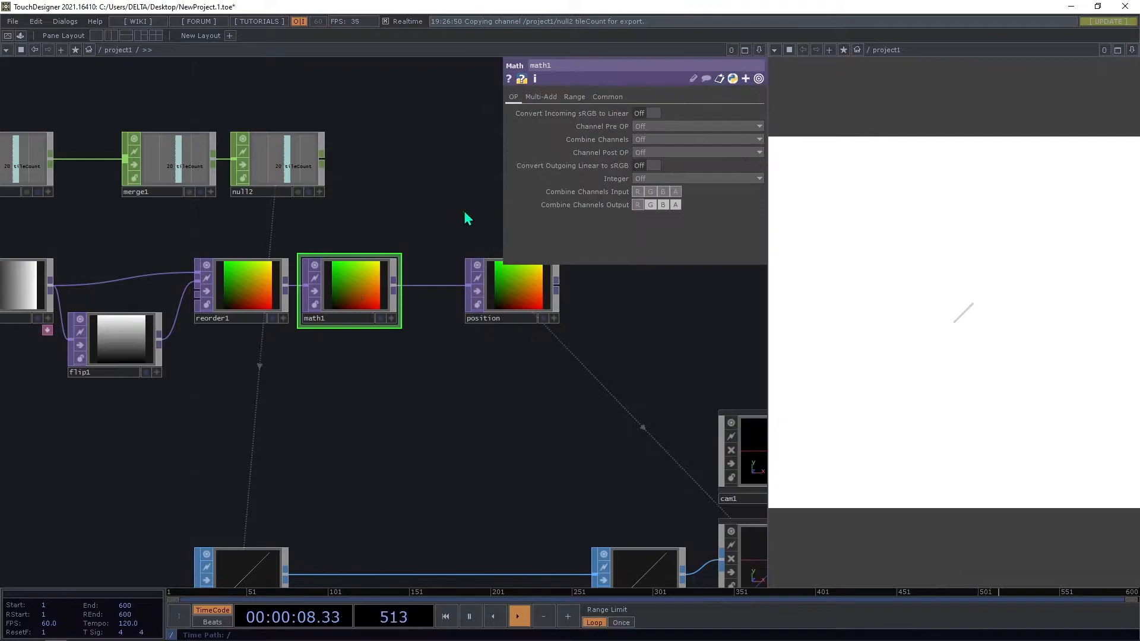
Set math1's Multiply to 1280 through a parent() expression.
{"action": "left_click", "coordinate": [551, 97]}
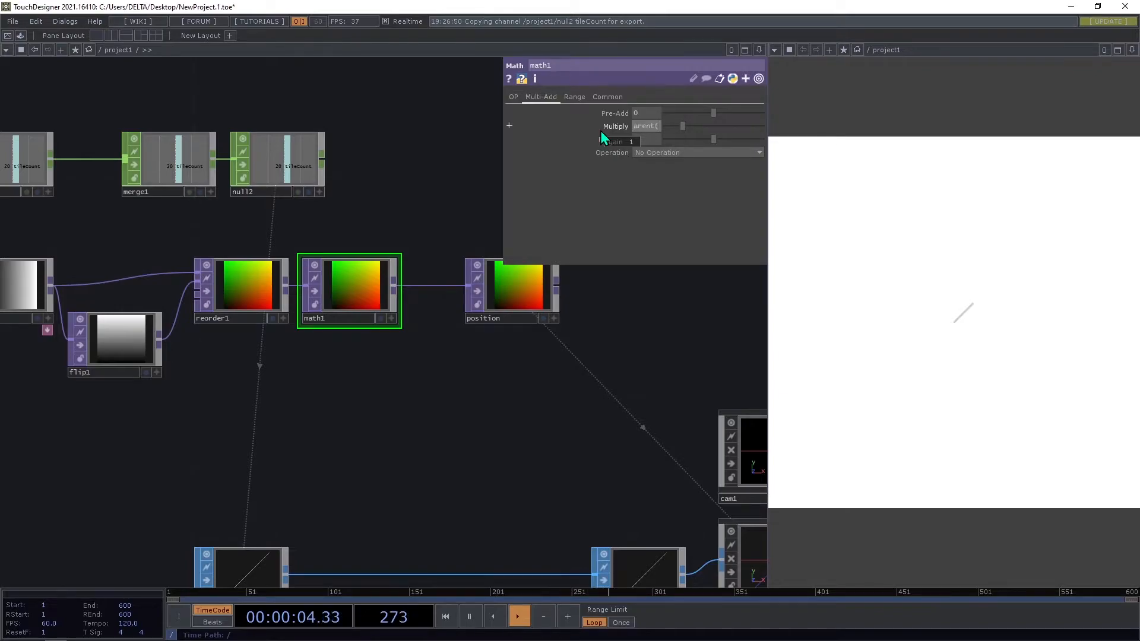
{"action": "key", "text": "Return"}
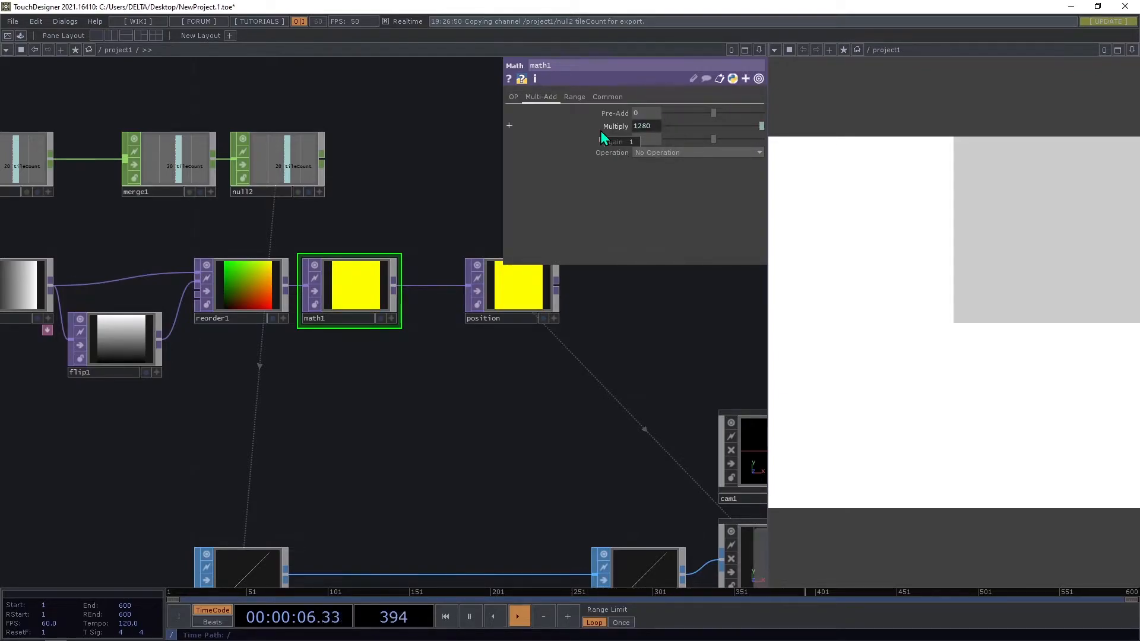
Set the Pixel Format of ramp1 to 32-bit float (Mono).
{"action": "left_click_drag", "start_coordinate": [415, 408], "coordinate": [500, 408]}
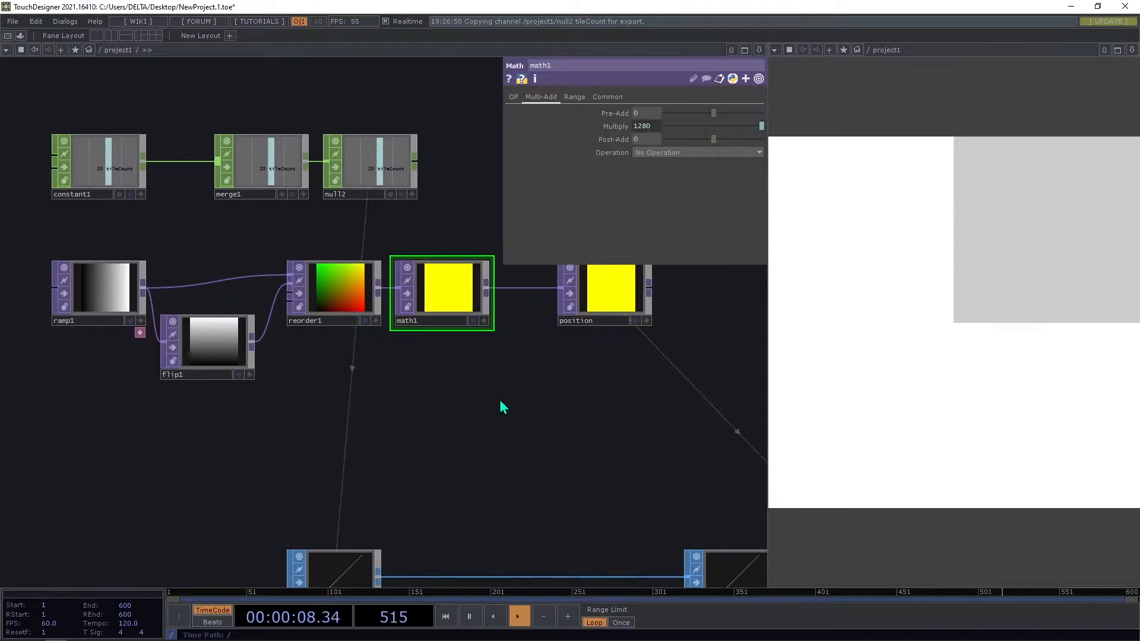
{"action": "left_click_drag", "start_coordinate": [205, 438], "coordinate": [57, 292]}
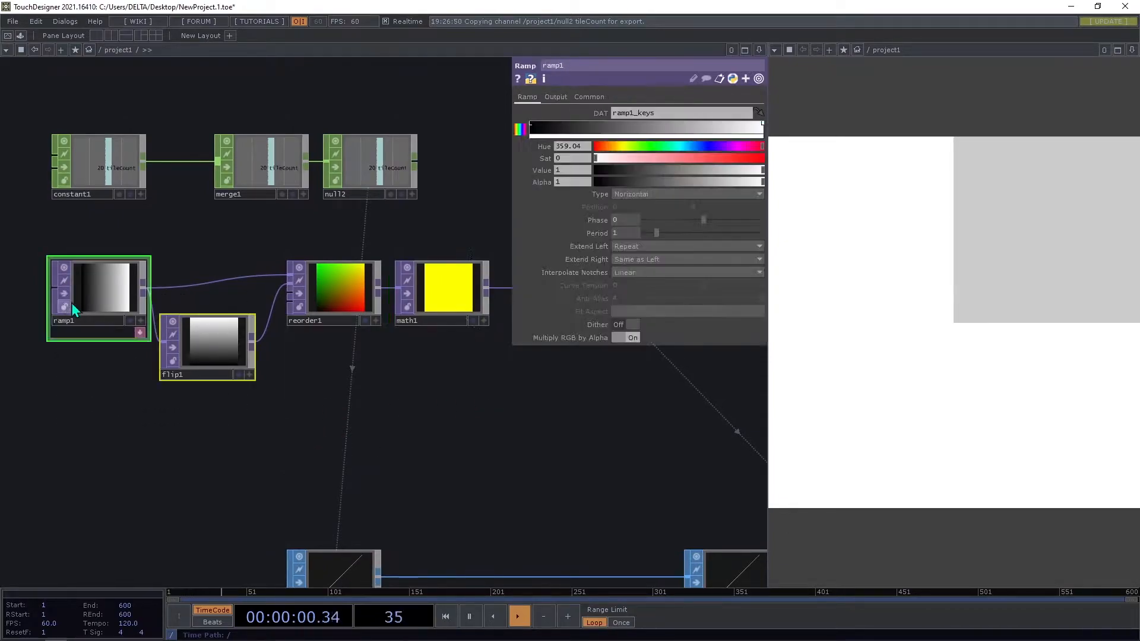
{"action": "left_click", "coordinate": [584, 98]}
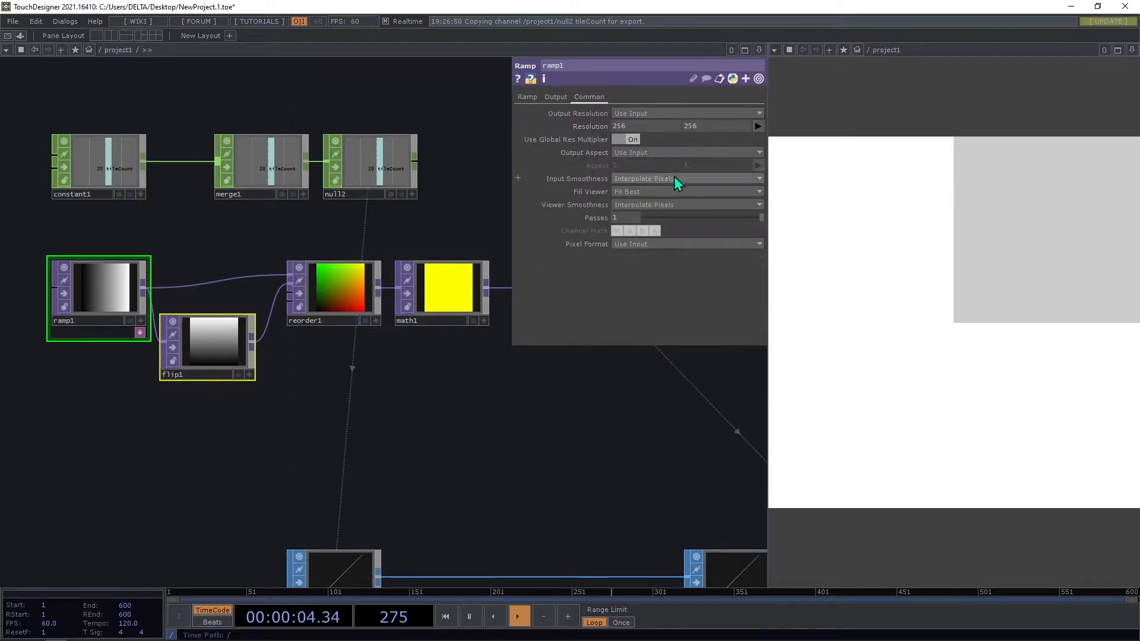
{"action": "left_click", "coordinate": [671, 244]}
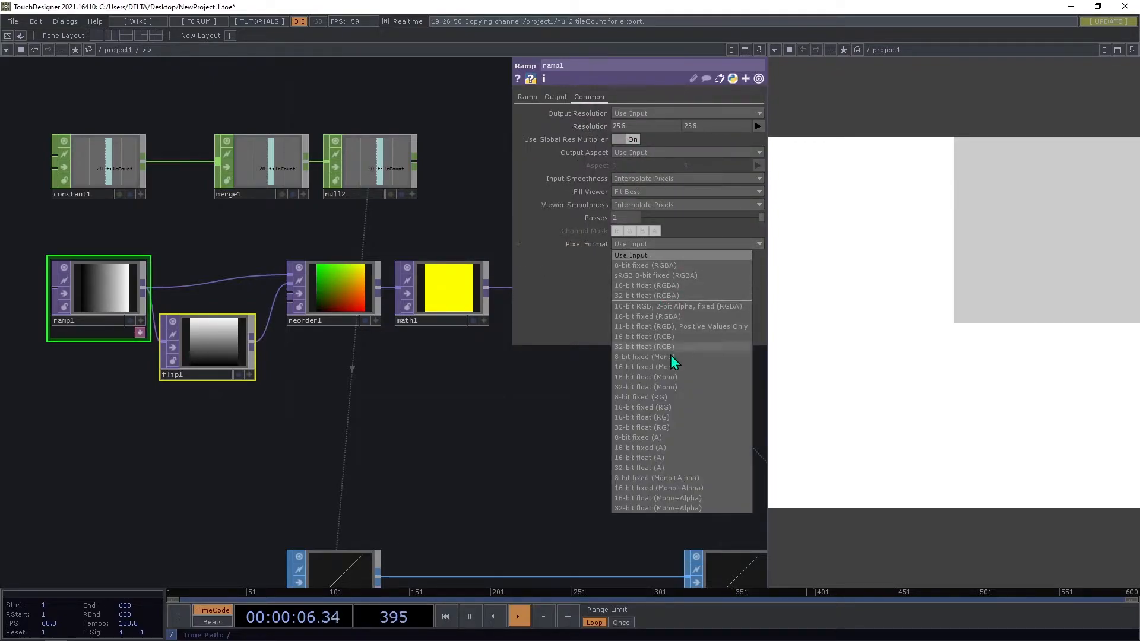
{"action": "left_click", "coordinate": [676, 388]}
In the line2 material, turn off Specify Line Far Color and set Line Near Color to black.
{"action": "scroll", "coordinate": [433, 384], "scroll_direction": "down", "scroll_amount": 5}
{"action": "scroll", "coordinate": [407, 350], "scroll_direction": "up", "scroll_amount": 8}
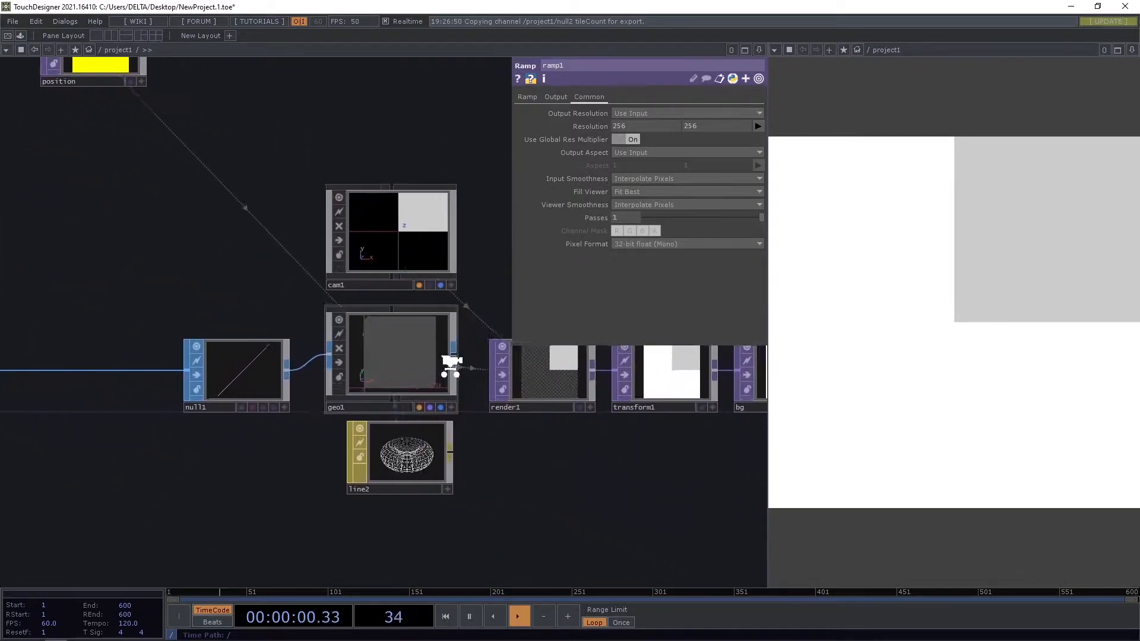
{"action": "scroll", "coordinate": [326, 357], "scroll_direction": "down", "scroll_amount": 3}
{"action": "scroll", "coordinate": [341, 439], "scroll_direction": "up", "scroll_amount": 6}
{"action": "left_click", "coordinate": [382, 382]}
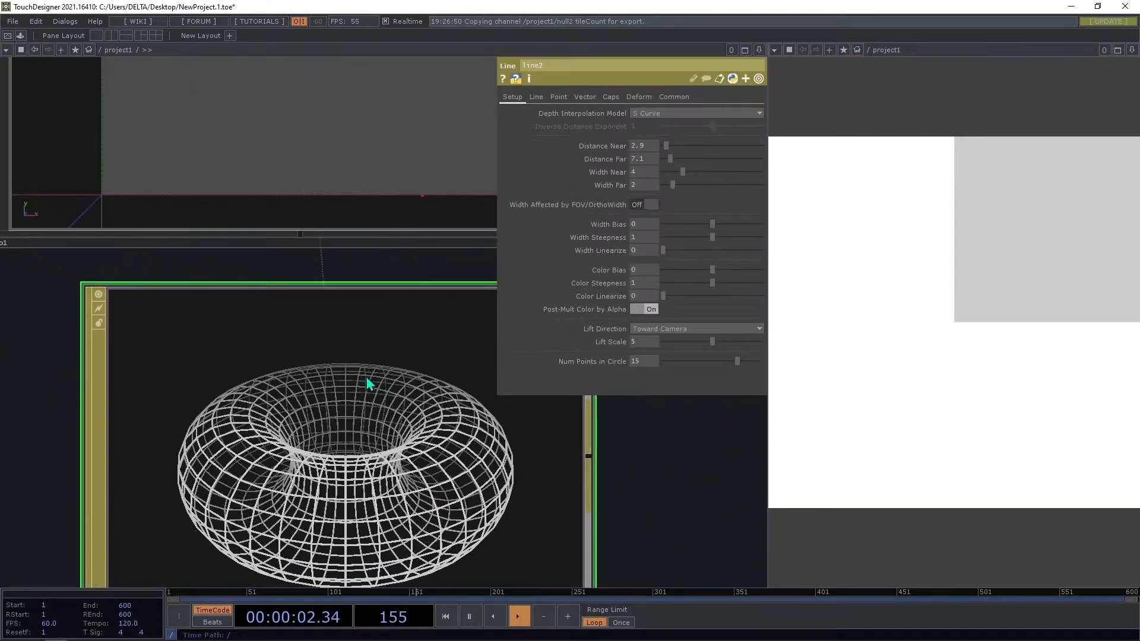
{"action": "left_click", "coordinate": [538, 98]}
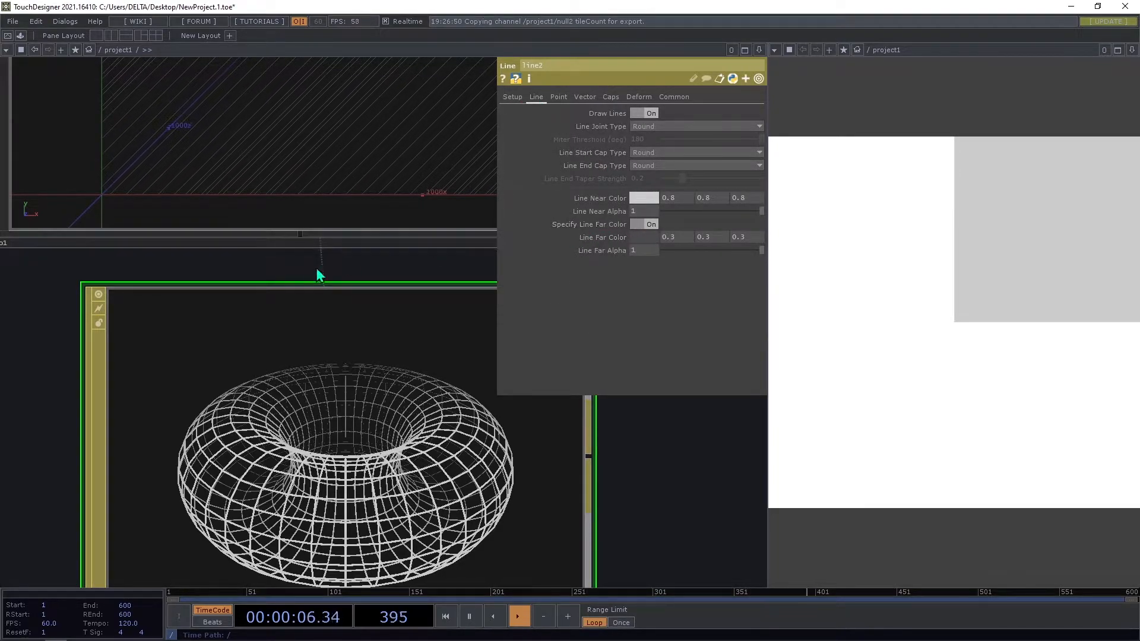
{"action": "left_click", "coordinate": [594, 224]}
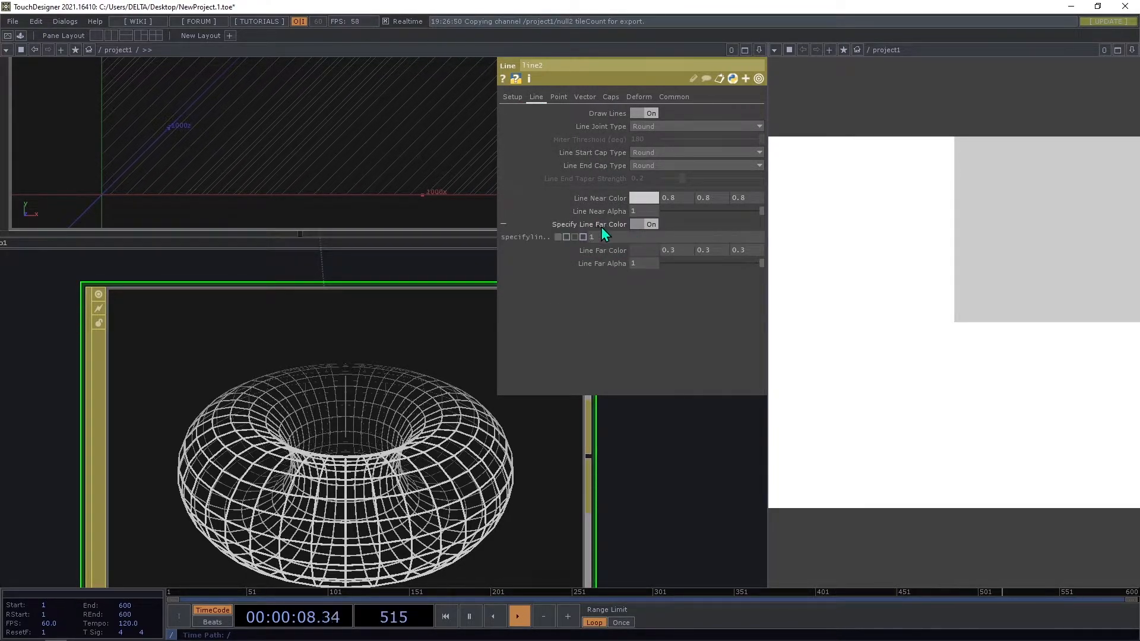
{"action": "left_click", "coordinate": [647, 226]}
{"action": "left_click", "coordinate": [647, 200]}
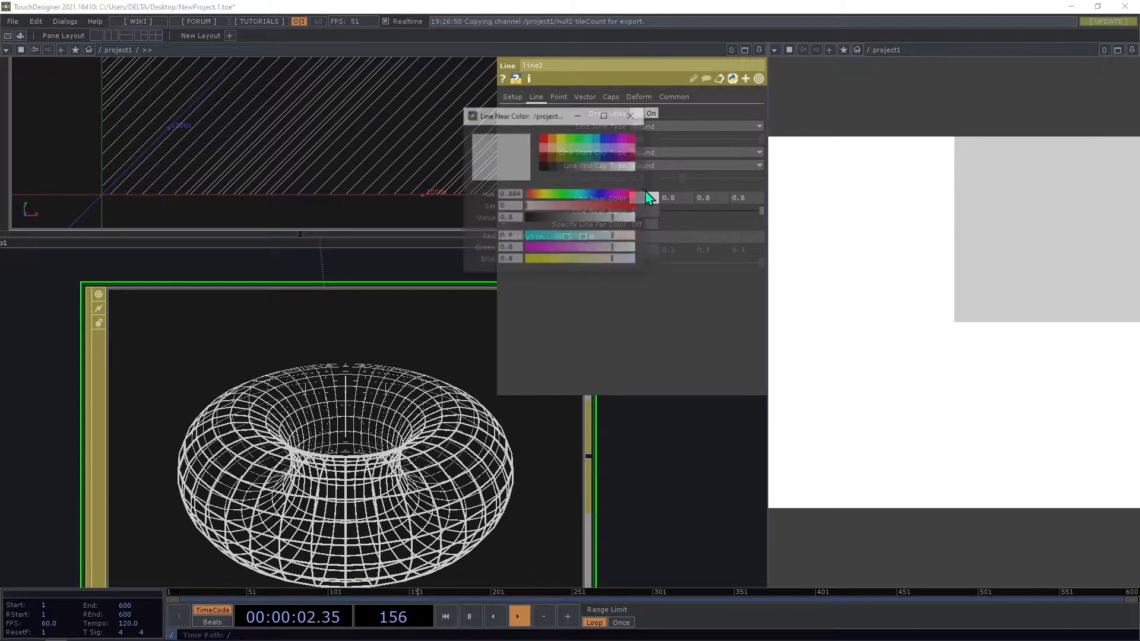
{"action": "left_click", "coordinate": [543, 167]}
{"action": "left_click", "coordinate": [639, 115]}
Set line2's Width Far to 0.1 and Width Near to 1.
{"action": "scroll", "coordinate": [216, 351], "scroll_direction": "down", "scroll_amount": 6}
{"action": "scroll", "coordinate": [455, 266], "scroll_direction": "up", "scroll_amount": 3}
{"action": "scroll", "coordinate": [455, 266], "scroll_direction": "down", "scroll_amount": 4}
{"action": "scroll", "coordinate": [196, 293], "scroll_direction": "up", "scroll_amount": 5}
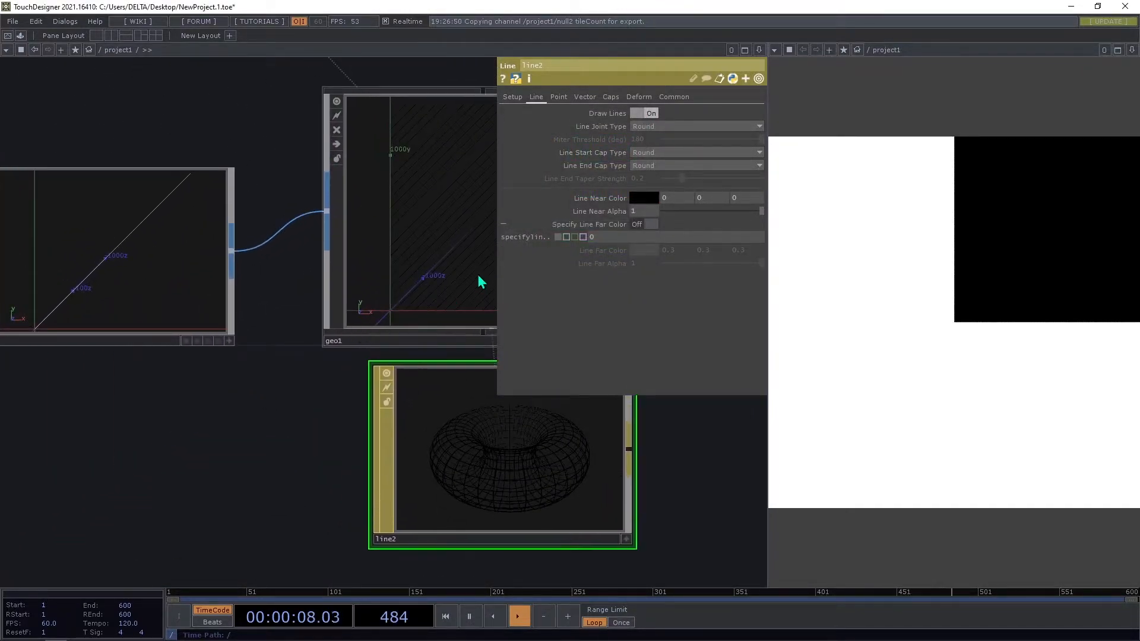
{"action": "left_click", "coordinate": [508, 96]}
{"action": "left_click_drag", "start_coordinate": [682, 173], "coordinate": [670, 173]}
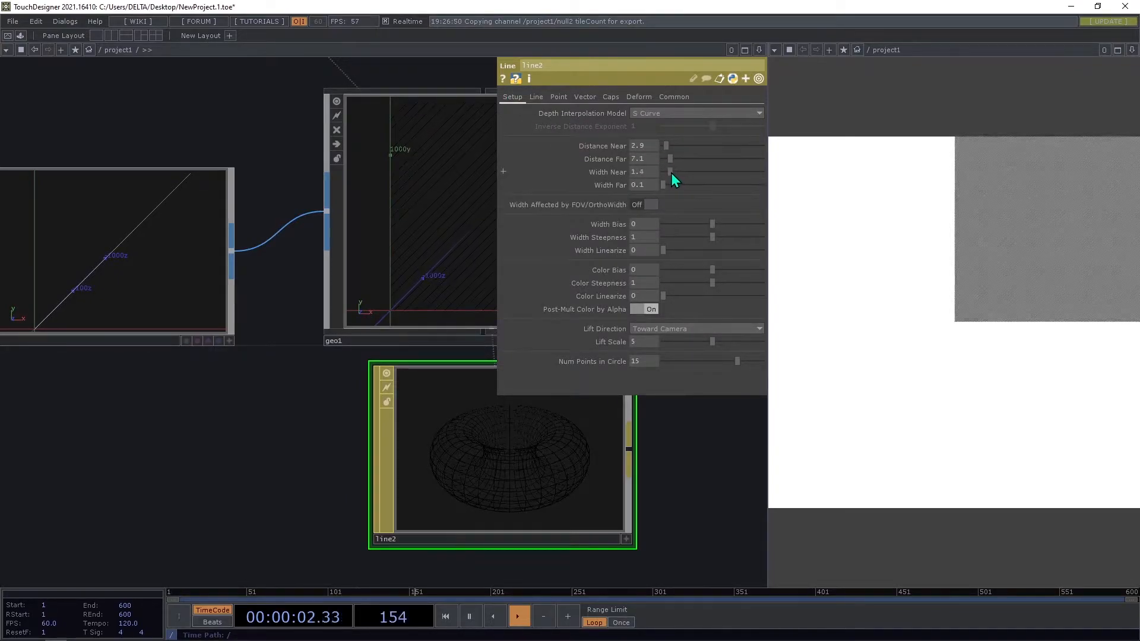
{"action": "type", "text": "1"}
{"action": "left_click", "coordinate": [676, 485]}
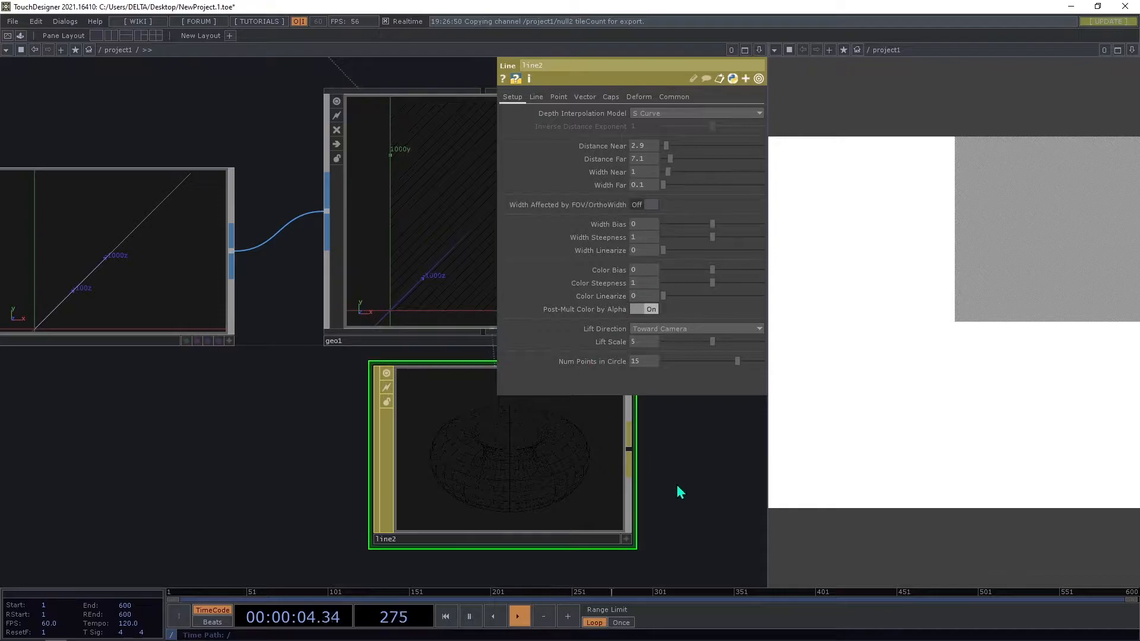
{"action": "scroll", "coordinate": [433, 412], "scroll_direction": "down", "scroll_amount": 5}
{"action": "scroll", "coordinate": [461, 356], "scroll_direction": "up", "scroll_amount": 8}
{"action": "scroll", "coordinate": [315, 373], "scroll_direction": "down", "scroll_amount": 10}
{"action": "left_click_drag", "start_coordinate": [295, 320], "coordinate": [411, 311]}
{"action": "scroll", "coordinate": [234, 300], "scroll_direction": "up", "scroll_amount": 2}
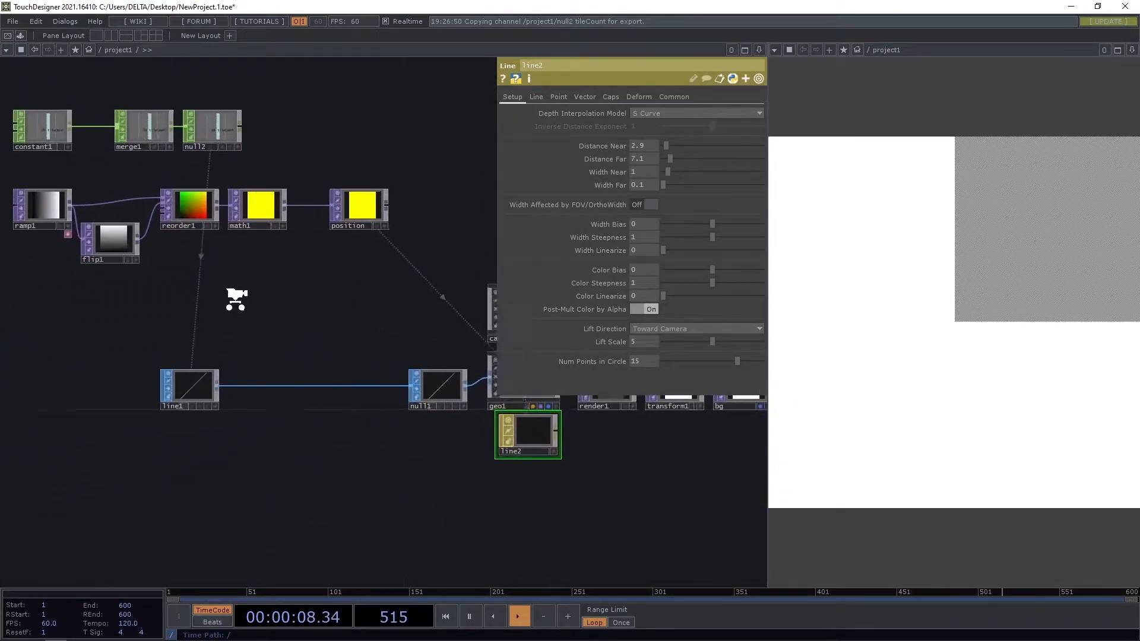
Link both Resolution values of ramp1 to the tileCount channel of null2.
{"action": "left_click_drag", "start_coordinate": [236, 300], "coordinate": [339, 317]}
{"action": "scroll", "coordinate": [361, 258], "scroll_direction": "up", "scroll_amount": 2}
{"action": "scroll", "coordinate": [330, 213], "scroll_direction": "up", "scroll_amount": 6}
{"action": "middle_click", "coordinate": [368, 220]}
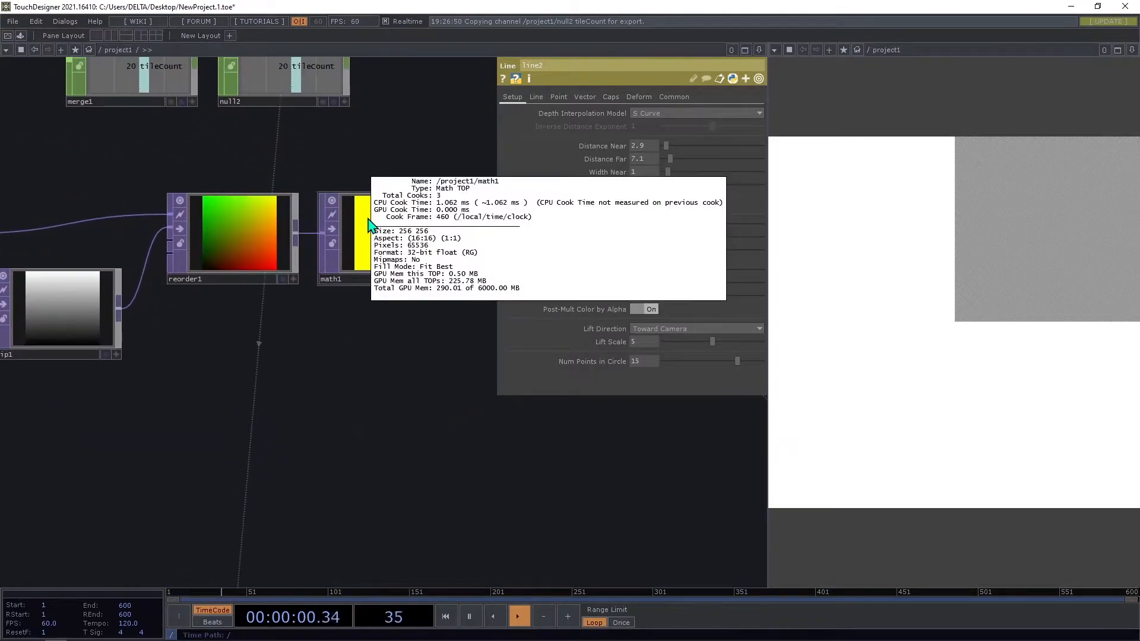
{"action": "scroll", "coordinate": [380, 345], "scroll_direction": "down", "scroll_amount": 5}
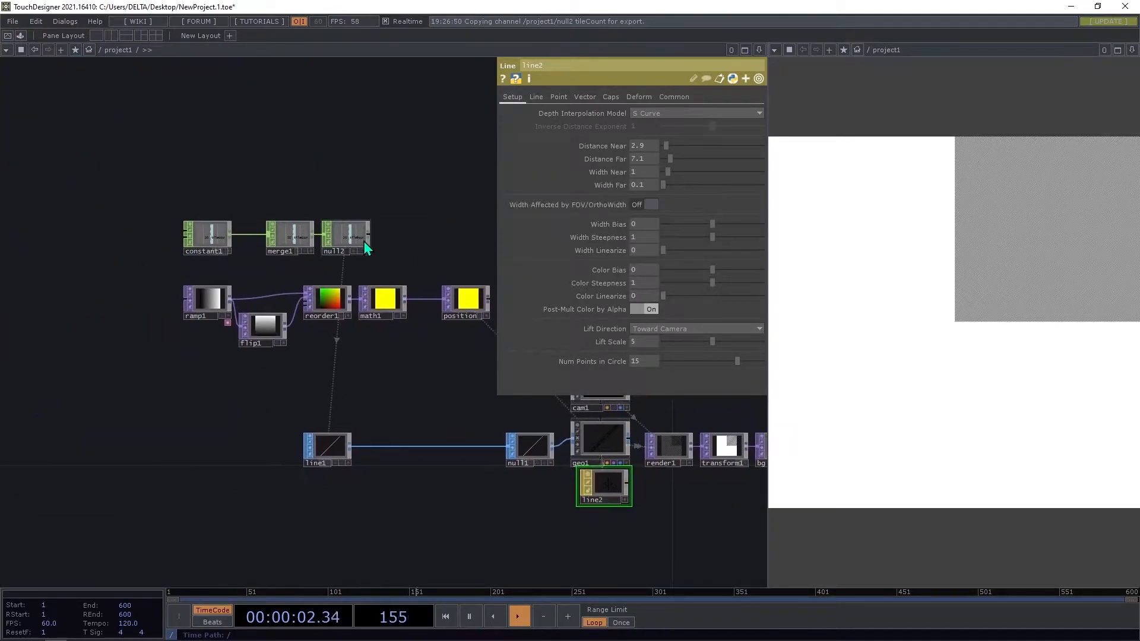
{"action": "scroll", "coordinate": [386, 276], "scroll_direction": "up", "scroll_amount": 4}
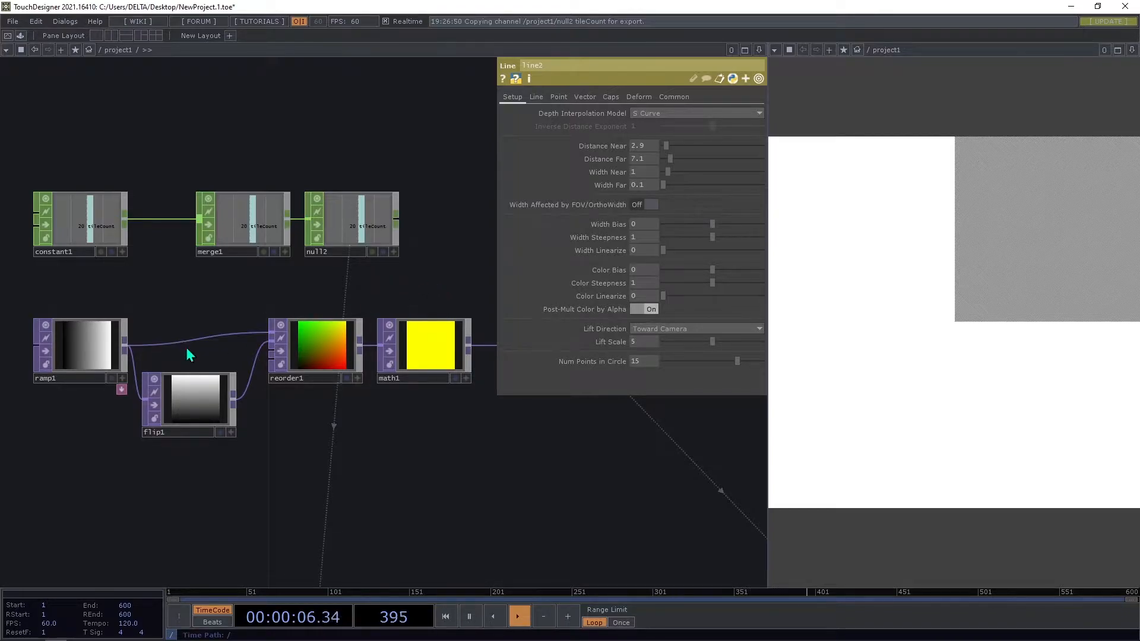
{"action": "left_click", "coordinate": [98, 350]}
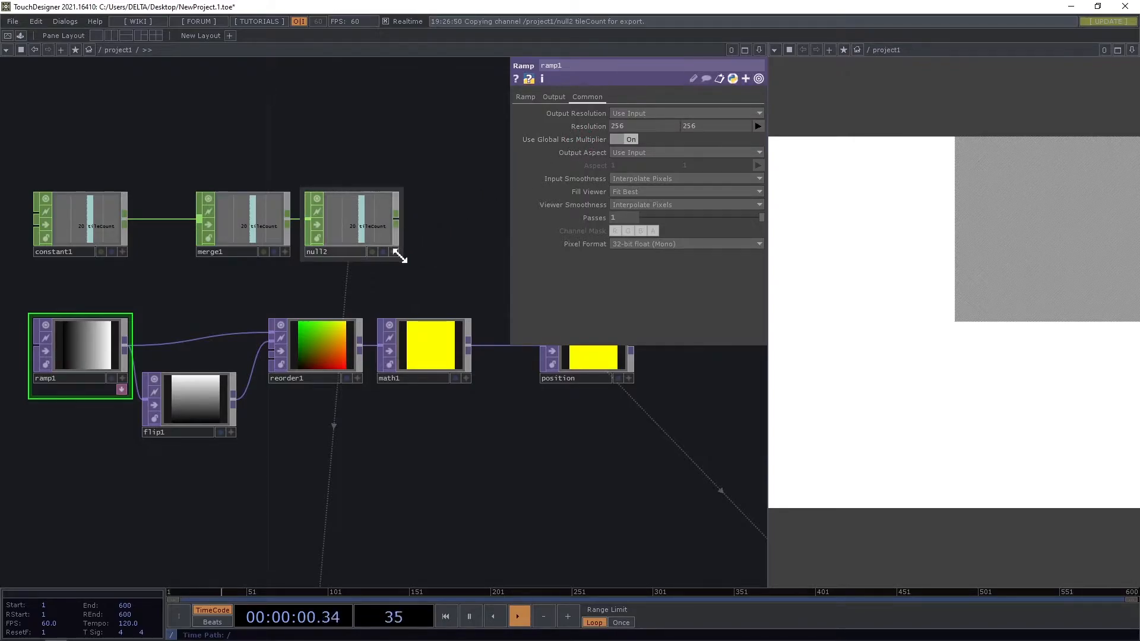
{"action": "scroll", "coordinate": [361, 272], "scroll_direction": "up", "scroll_amount": 2}
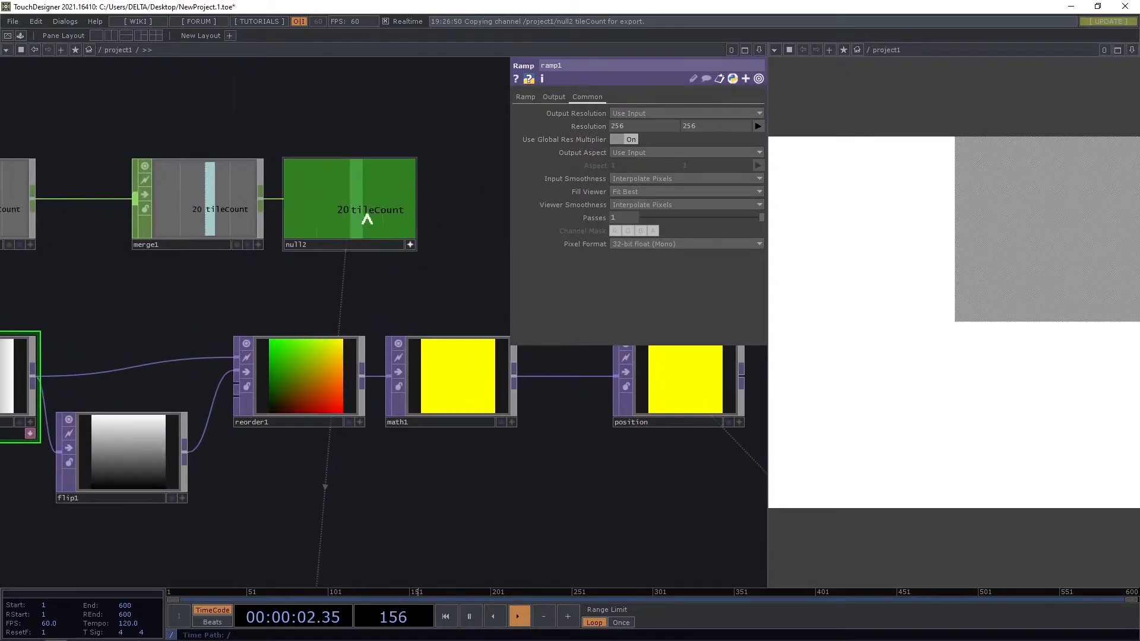
{"action": "left_click_drag", "start_coordinate": [352, 221], "coordinate": [598, 126]}
{"action": "left_click", "coordinate": [598, 125]}
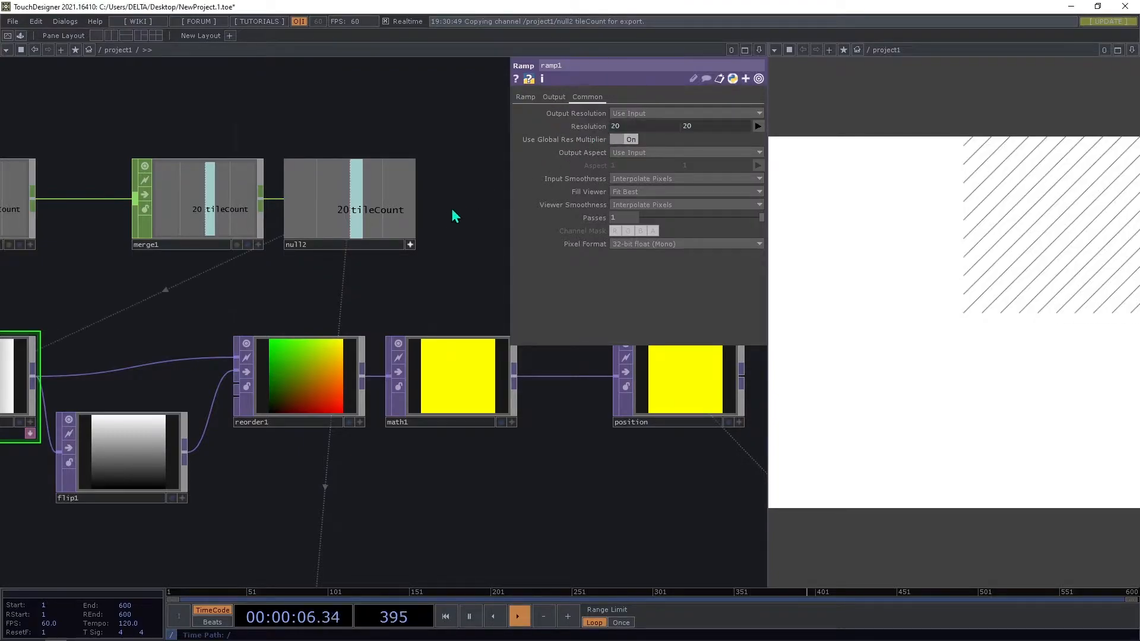
Set the Ortho Origin of cam1 to Bottom-Left.
{"action": "scroll", "coordinate": [323, 240], "scroll_direction": "down", "scroll_amount": 5}
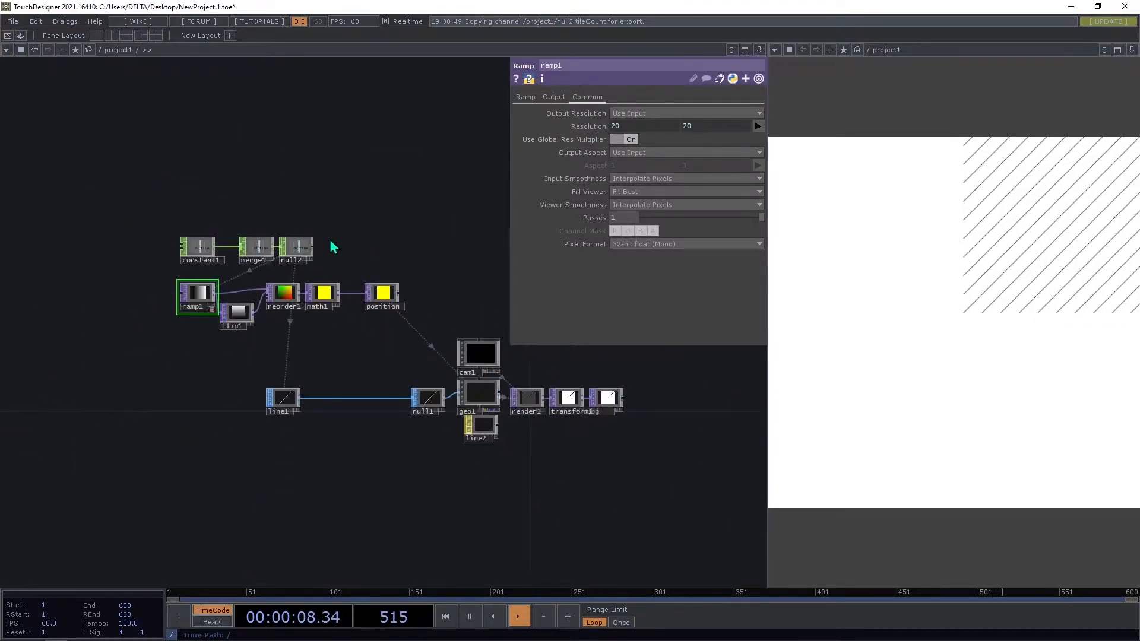
{"action": "left_click_drag", "start_coordinate": [383, 363], "coordinate": [279, 339]}
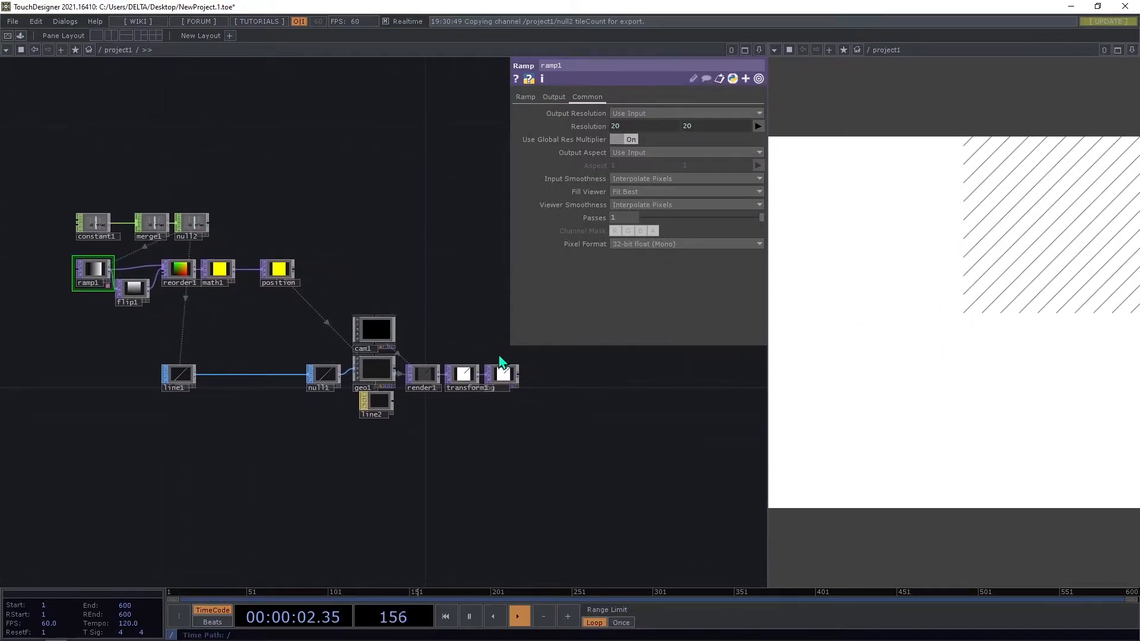
{"action": "scroll", "coordinate": [452, 356], "scroll_direction": "up", "scroll_amount": 3}
{"action": "left_click_drag", "start_coordinate": [379, 308], "coordinate": [478, 326]}
{"action": "left_click", "coordinate": [429, 319]}
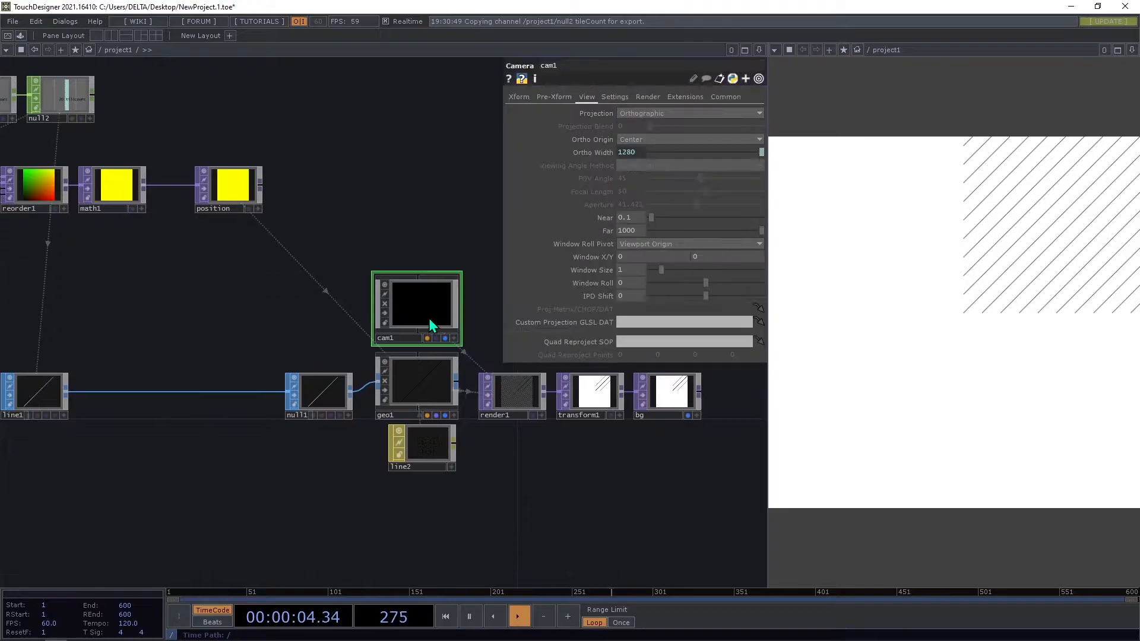
{"action": "left_click", "coordinate": [639, 139]}
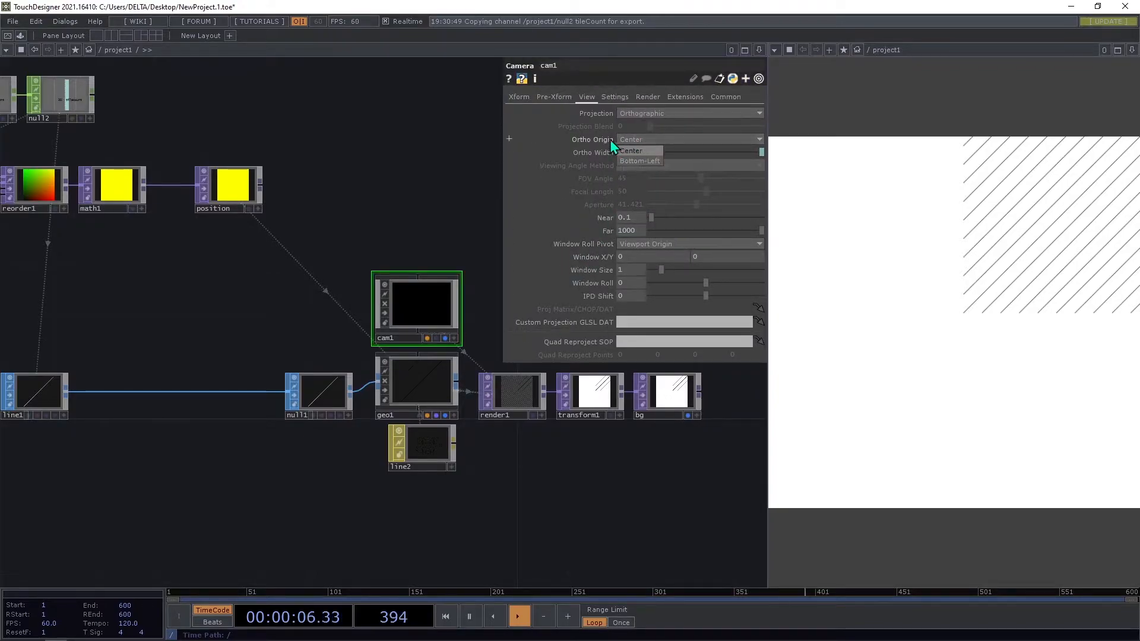
{"action": "left_click", "coordinate": [640, 161]}
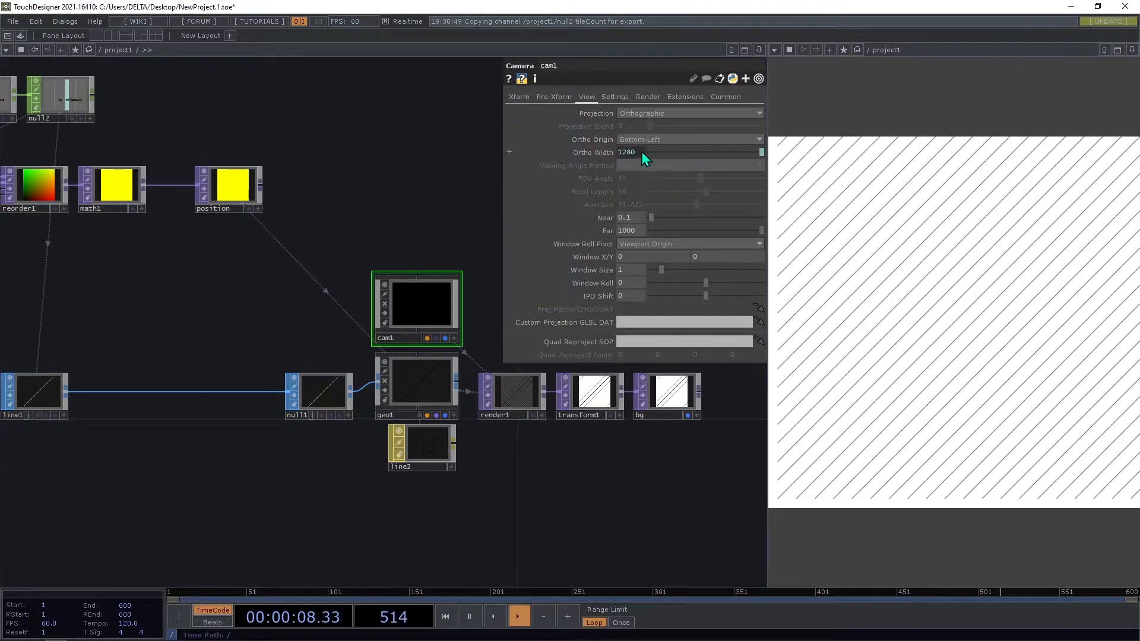
Examine where the geometry of line1 starts relative to the origin axes.
{"action": "left_click_drag", "start_coordinate": [275, 285], "coordinate": [389, 130]}
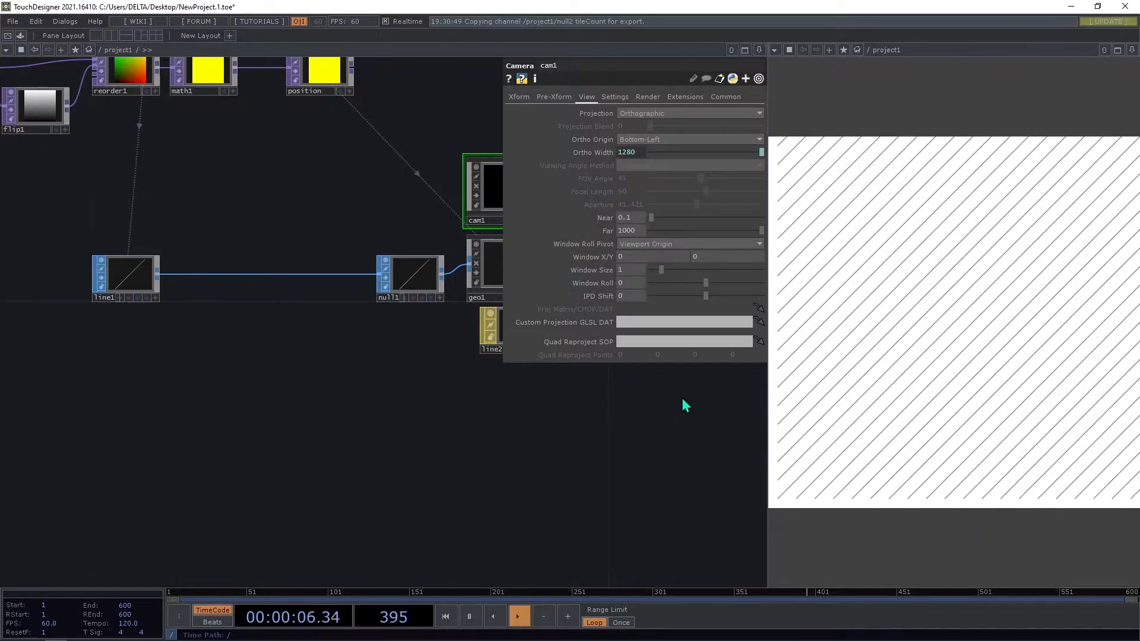
{"action": "scroll", "coordinate": [369, 428], "scroll_direction": "up", "scroll_amount": 5}
{"action": "scroll", "coordinate": [323, 390], "scroll_direction": "down", "scroll_amount": 3}
{"action": "left_click_drag", "start_coordinate": [413, 290], "coordinate": [430, 433]}
{"action": "left_click_drag", "start_coordinate": [398, 314], "coordinate": [291, 127]}
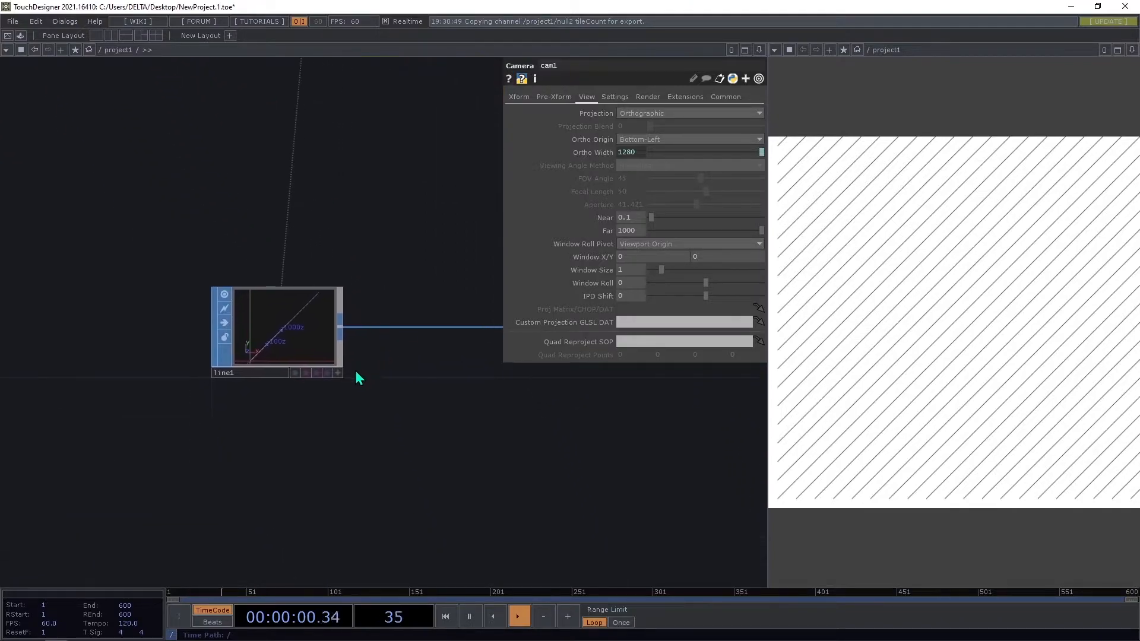
{"action": "scroll", "coordinate": [332, 387], "scroll_direction": "up", "scroll_amount": 5}
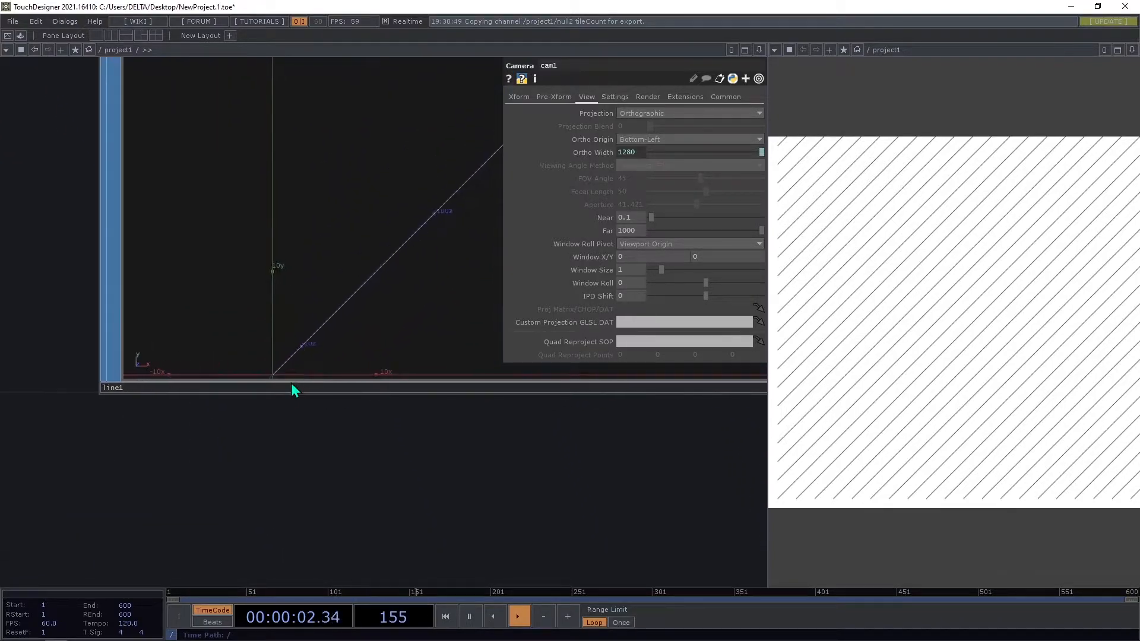
{"action": "scroll", "coordinate": [279, 377], "scroll_direction": "down", "scroll_amount": 3}
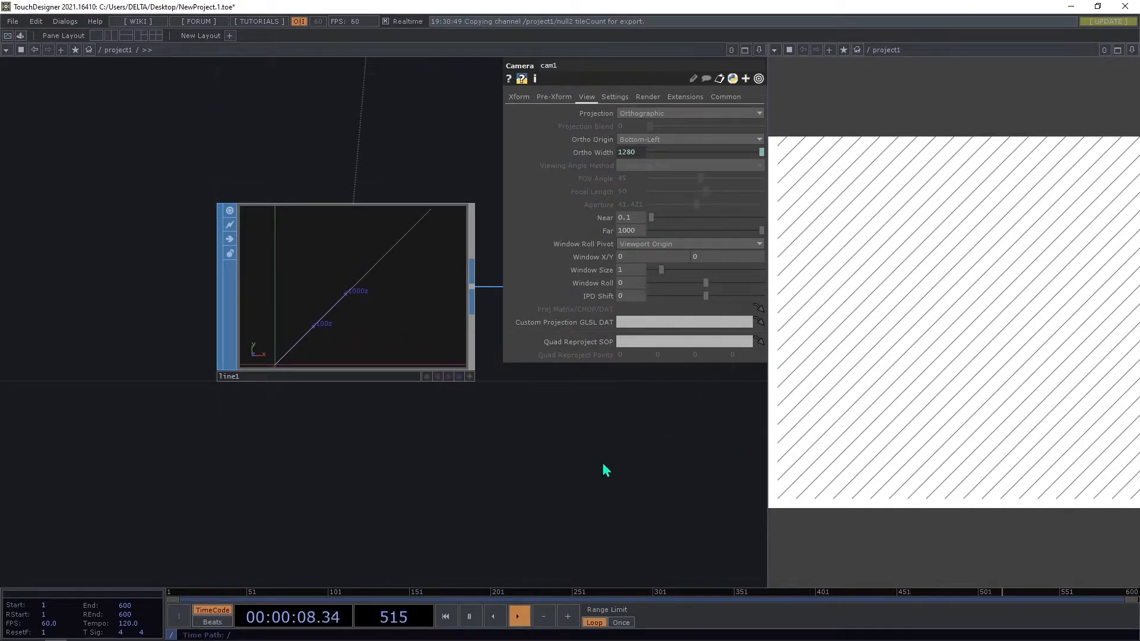
{"action": "left_click_drag", "start_coordinate": [426, 465], "coordinate": [222, 431]}
{"action": "left_click_drag", "start_coordinate": [380, 440], "coordinate": [187, 491]}
Insert a Transform SOP between line1 and null1, arranging the three nodes side by side.
{"action": "scroll", "coordinate": [262, 427], "scroll_direction": "down", "scroll_amount": 3}
{"action": "right_click", "coordinate": [225, 363]}
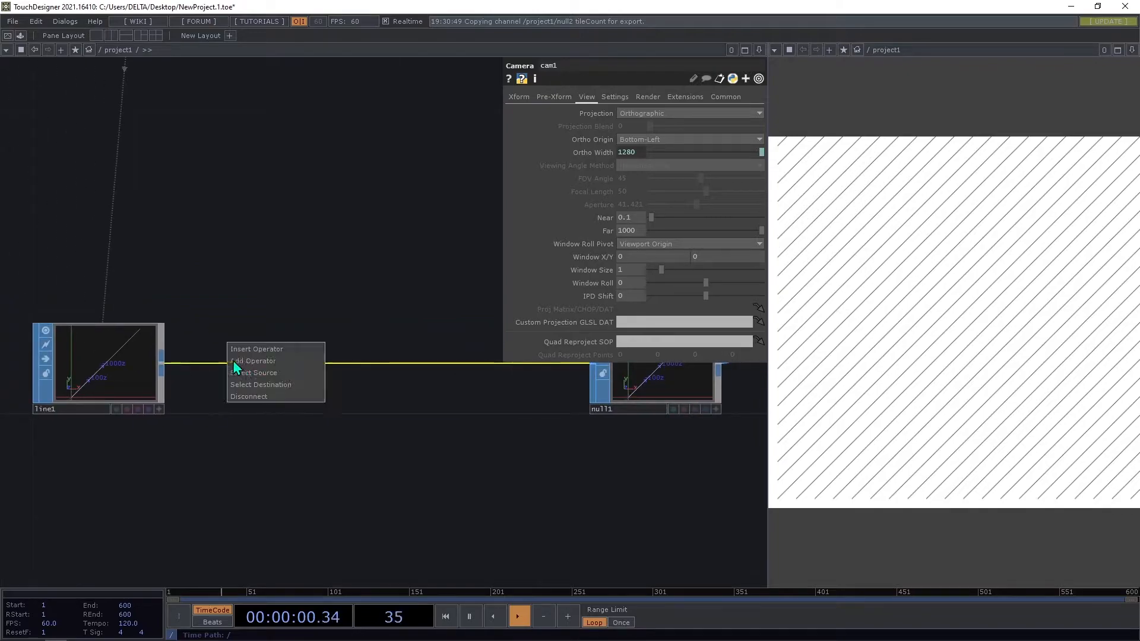
{"action": "left_click", "coordinate": [268, 351]}
{"action": "type", "text": "tr"}
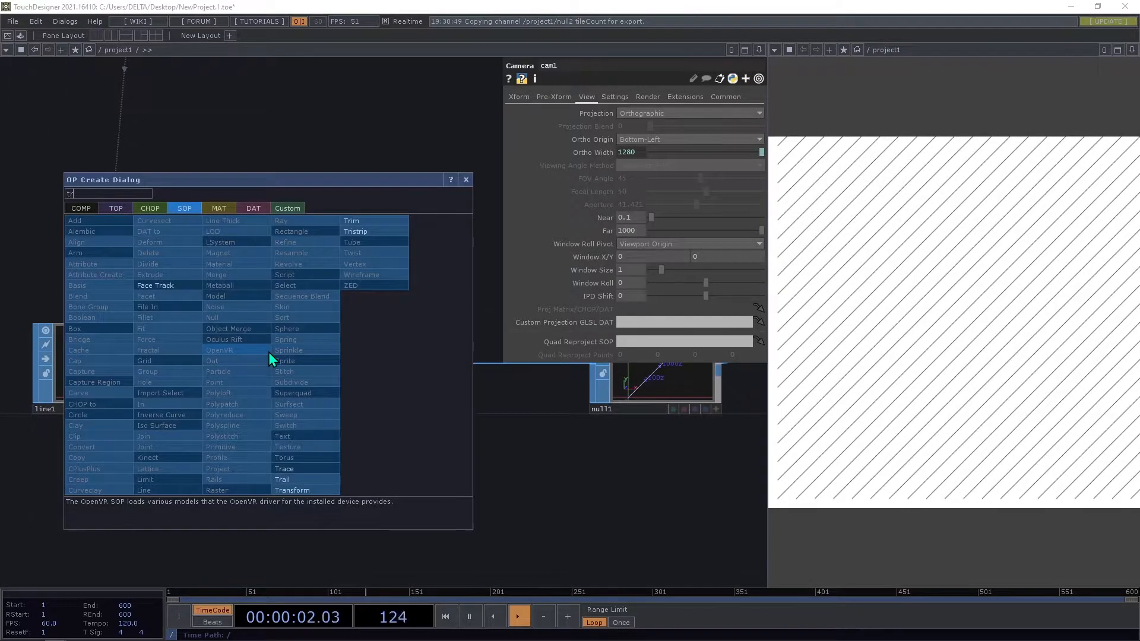
{"action": "left_click", "coordinate": [321, 490]}
{"action": "left_click", "coordinate": [490, 366]}
{"action": "left_click_drag", "start_coordinate": [84, 376], "coordinate": [338, 374]}
{"action": "left_click_drag", "start_coordinate": [297, 440], "coordinate": [31, 402]}
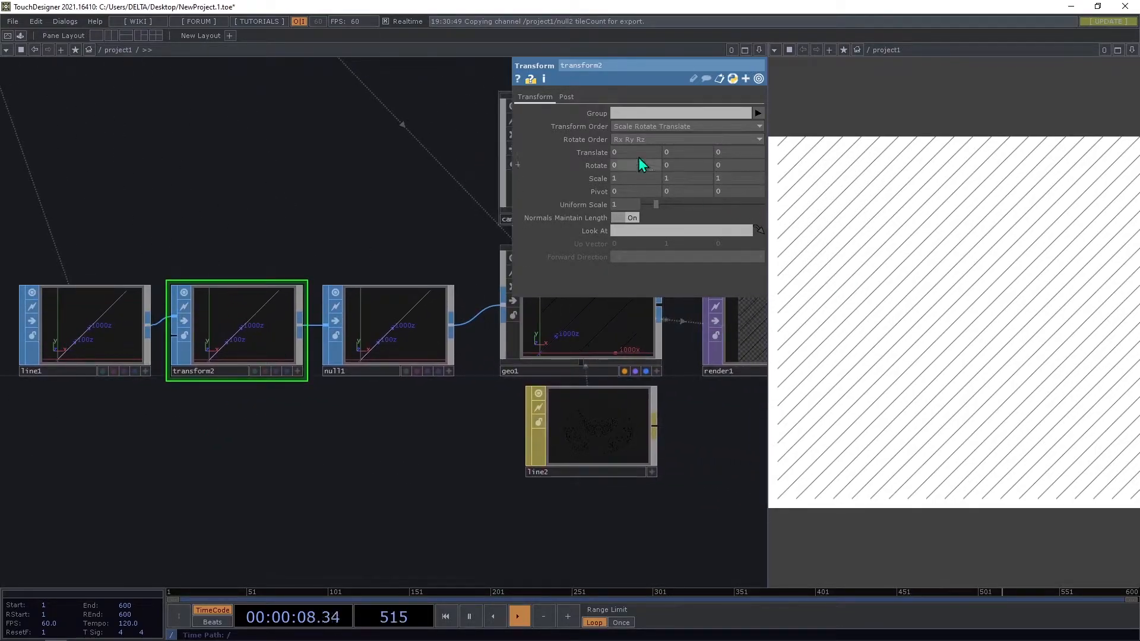
Set Post Translate X and Post Translate Y of transform2 to Origin so the line is centred.
{"action": "left_click", "coordinate": [567, 97]}
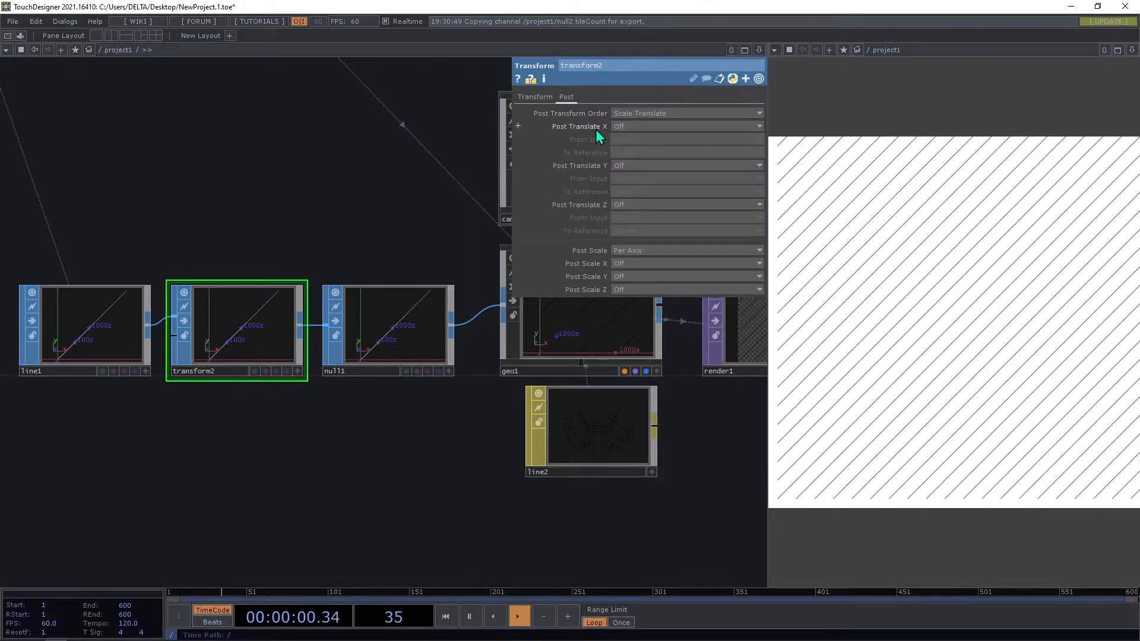
{"action": "left_click", "coordinate": [632, 129]}
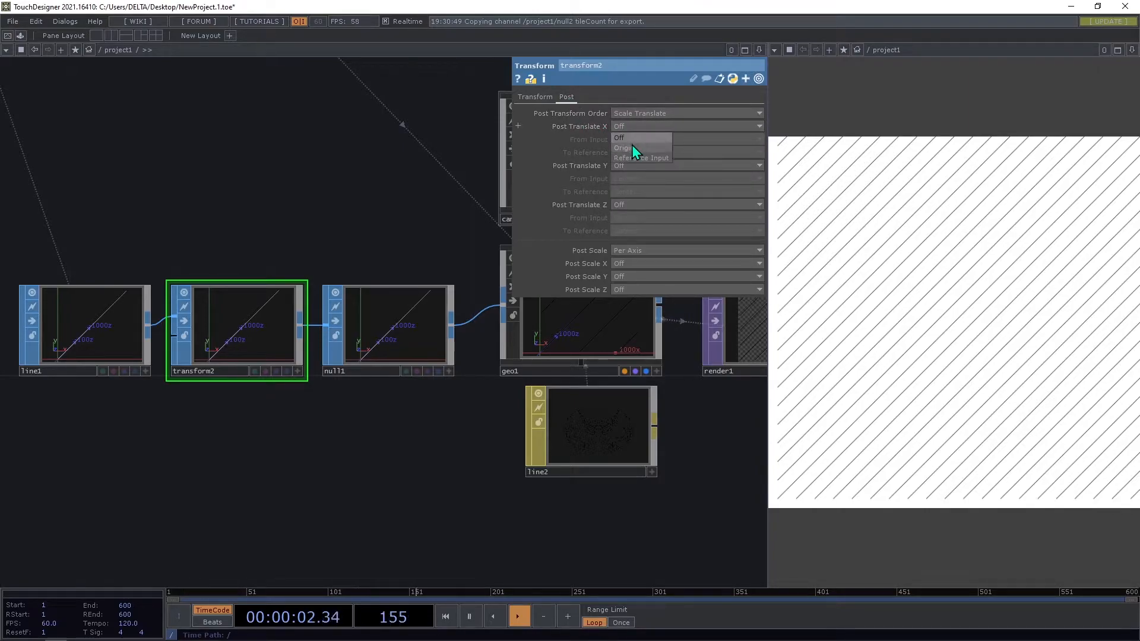
{"action": "left_click", "coordinate": [633, 147]}
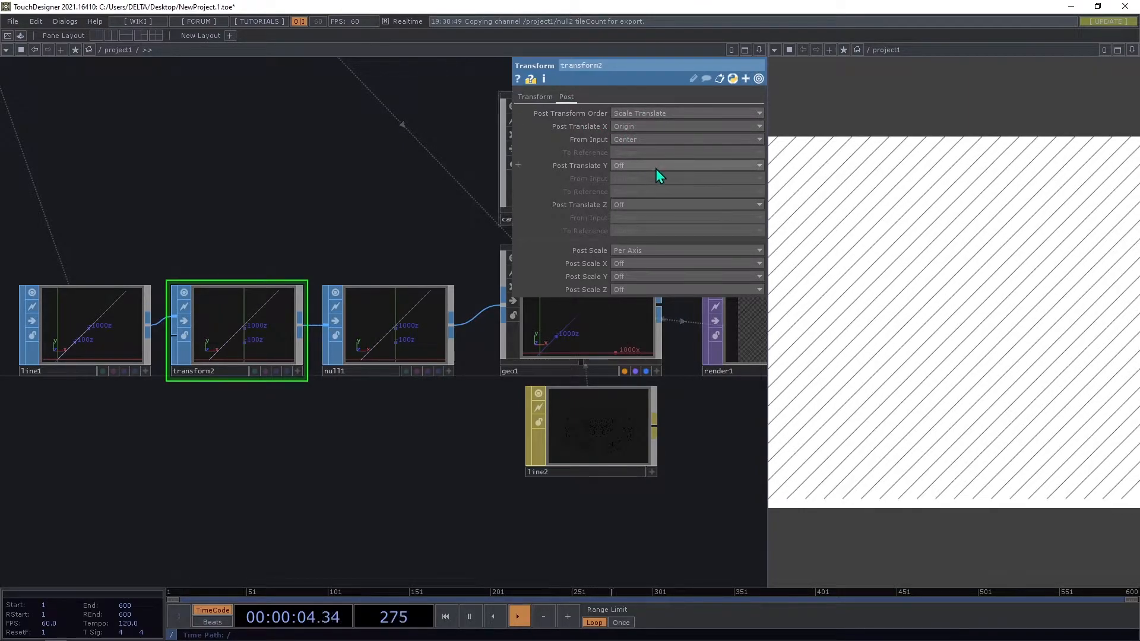
{"action": "left_click", "coordinate": [629, 165]}
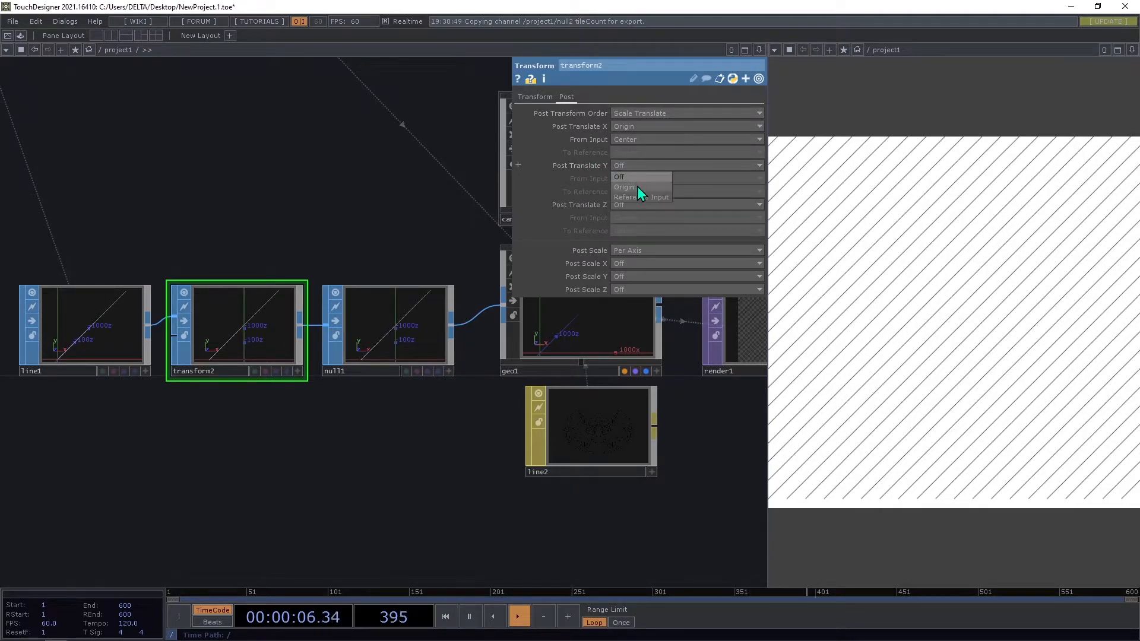
{"action": "left_click", "coordinate": [637, 185]}
{"action": "scroll", "coordinate": [535, 364], "scroll_direction": "down", "scroll_amount": 5}
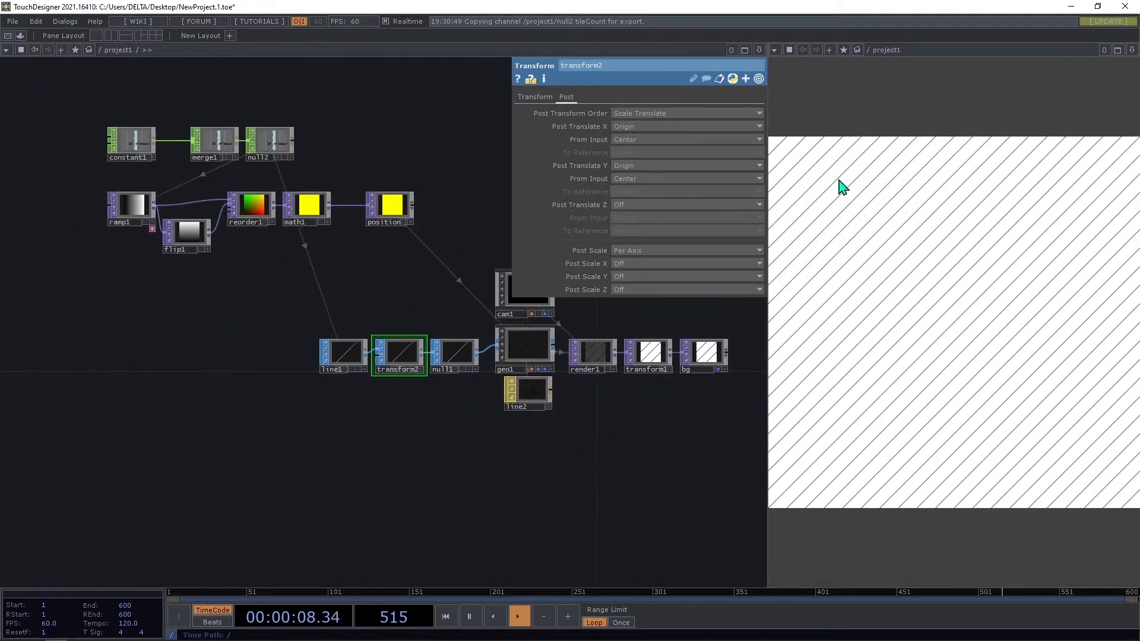
Tidy the network by moving the position node directly beside math1.
{"action": "scroll", "coordinate": [463, 330], "scroll_direction": "up", "scroll_amount": 5}
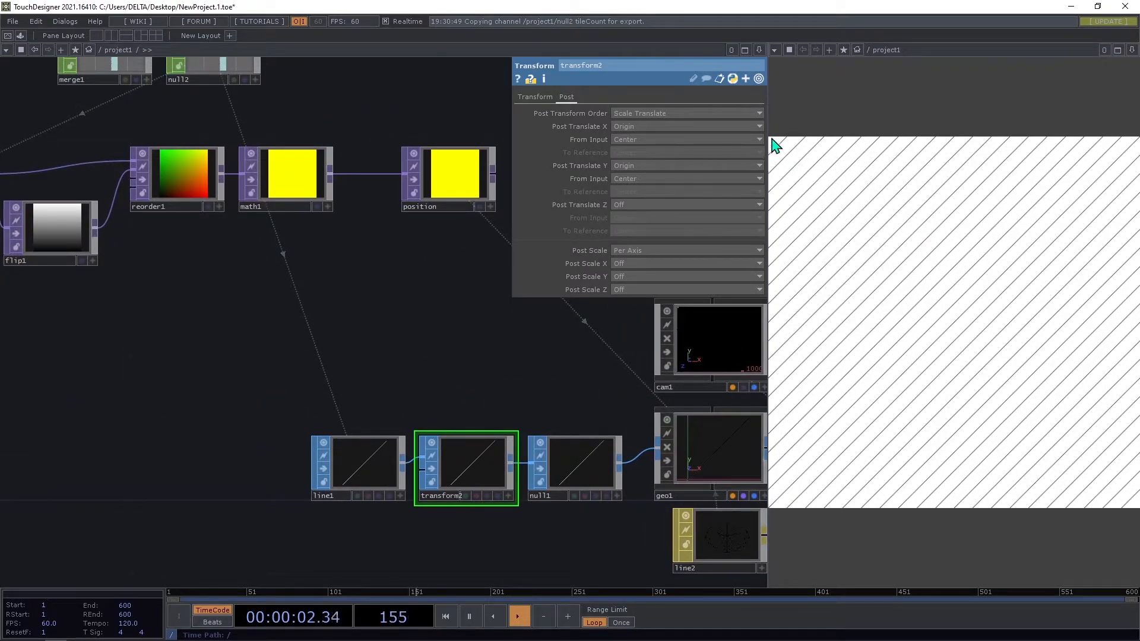
{"action": "left_click_drag", "start_coordinate": [460, 391], "coordinate": [481, 432]}
{"action": "middle_click_drag", "start_coordinate": [481, 432], "coordinate": [469, 368]}
{"action": "left_click_drag", "start_coordinate": [472, 326], "coordinate": [444, 325]}
{"action": "left_click_drag", "start_coordinate": [452, 379], "coordinate": [374, 297]}
{"action": "middle_click_drag", "start_coordinate": [512, 407], "coordinate": [536, 413]}
{"action": "left_click", "coordinate": [382, 434]}
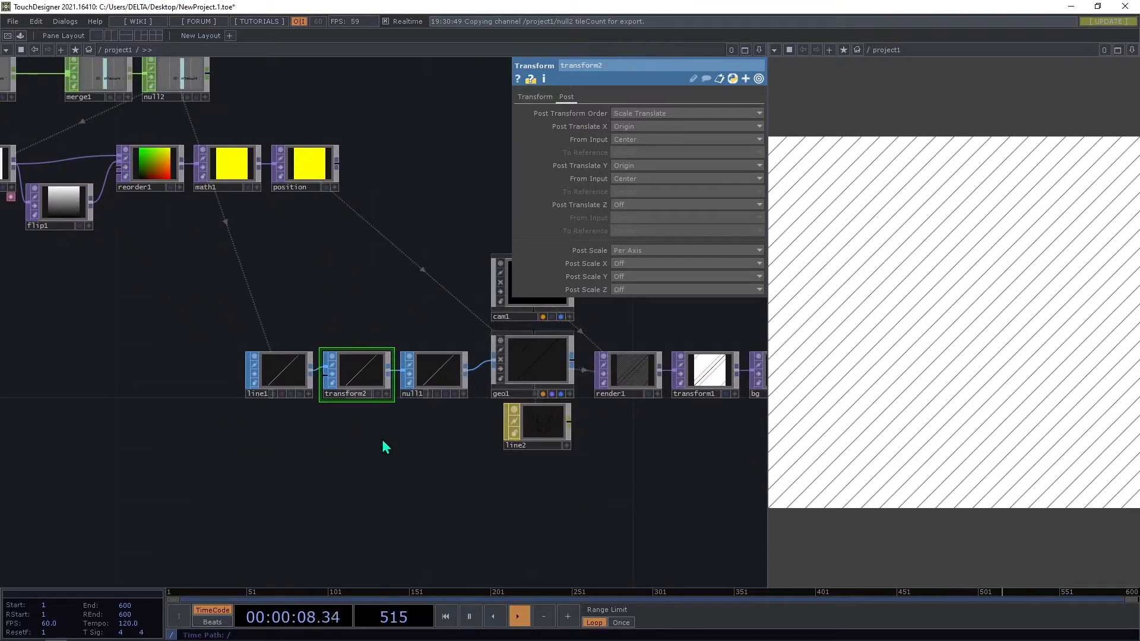
Examine the centred line chain from line1 to geo1 and the position network alongside the rendered grid.
{"action": "left_click_drag", "start_coordinate": [382, 436], "coordinate": [417, 438]}
{"action": "middle_click_drag", "start_coordinate": [359, 370], "coordinate": [415, 384]}
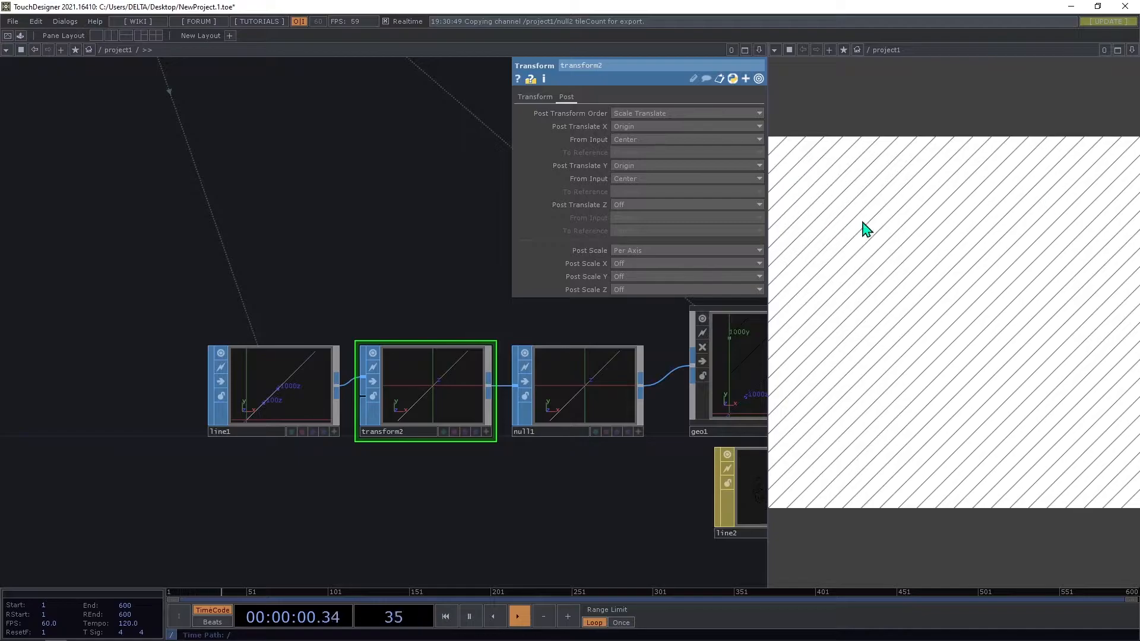
{"action": "left_click_drag", "start_coordinate": [380, 314], "coordinate": [524, 461]}
{"action": "left_click_drag", "start_coordinate": [433, 371], "coordinate": [523, 401]}
{"action": "middle_click_drag", "start_coordinate": [419, 350], "coordinate": [297, 357]}
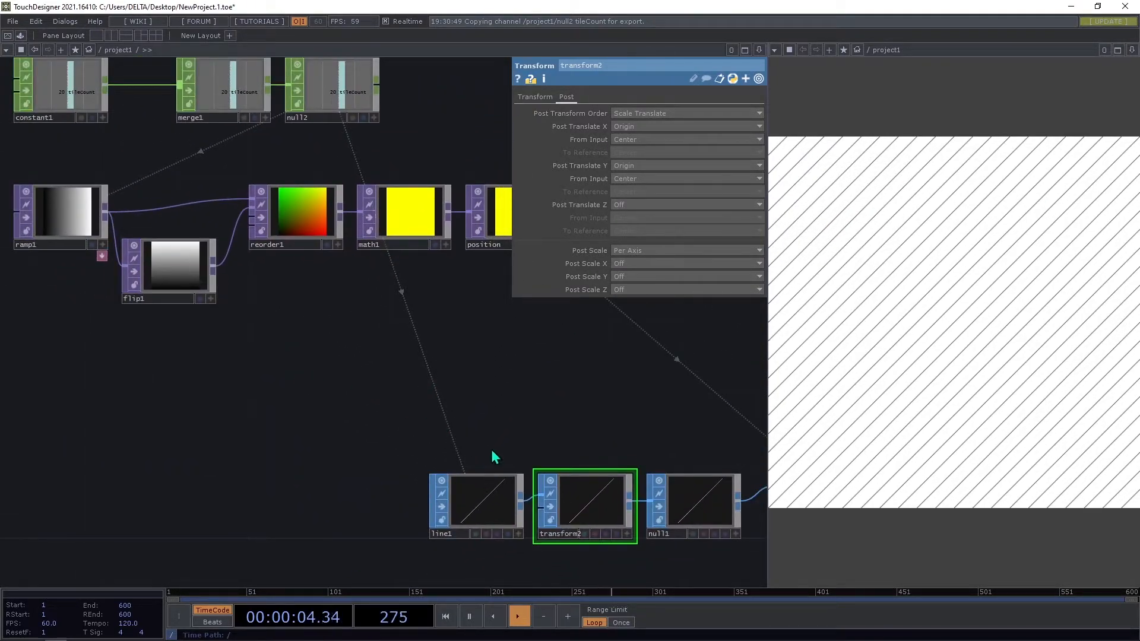
{"action": "left_click_drag", "start_coordinate": [511, 410], "coordinate": [346, 254]}
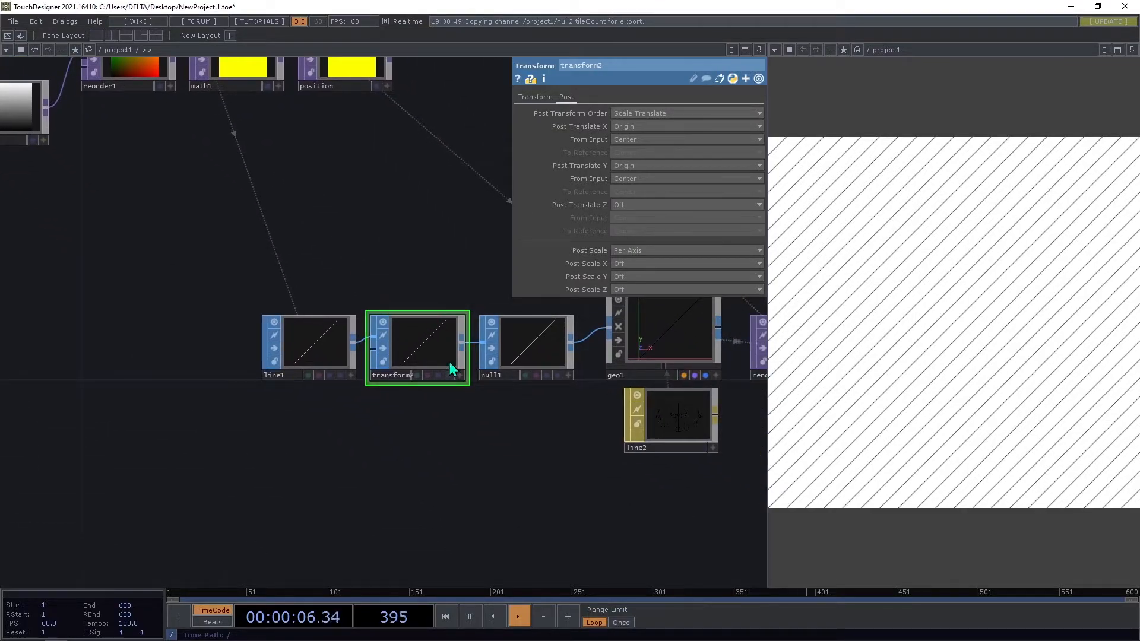
{"action": "left_click_drag", "start_coordinate": [430, 409], "coordinate": [244, 374]}
{"action": "left_click_drag", "start_coordinate": [348, 399], "coordinate": [377, 421]}
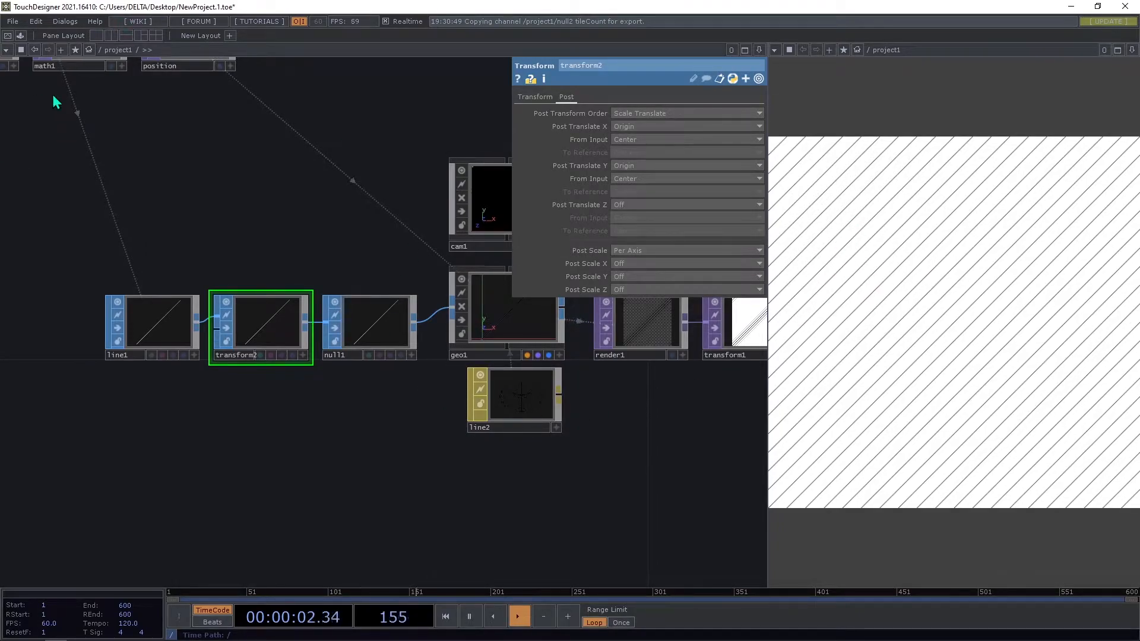
{"action": "mouse_move", "coordinate": [284, 218]}
{"action": "left_mouse_down"}
{"action": "mouse_move", "coordinate": [370, 288]}
{"action": "mouse_move", "coordinate": [369, 264]}
{"action": "mouse_move", "coordinate": [428, 296]}
{"action": "left_mouse_up"}
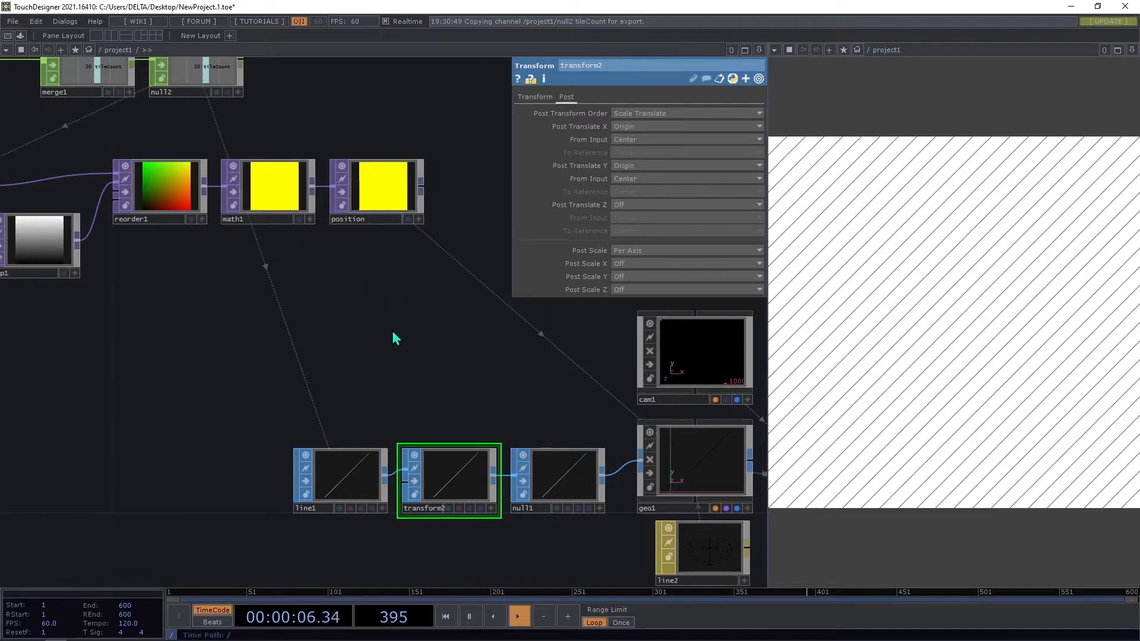
{"action": "left_click_drag", "start_coordinate": [393, 334], "coordinate": [231, 233]}
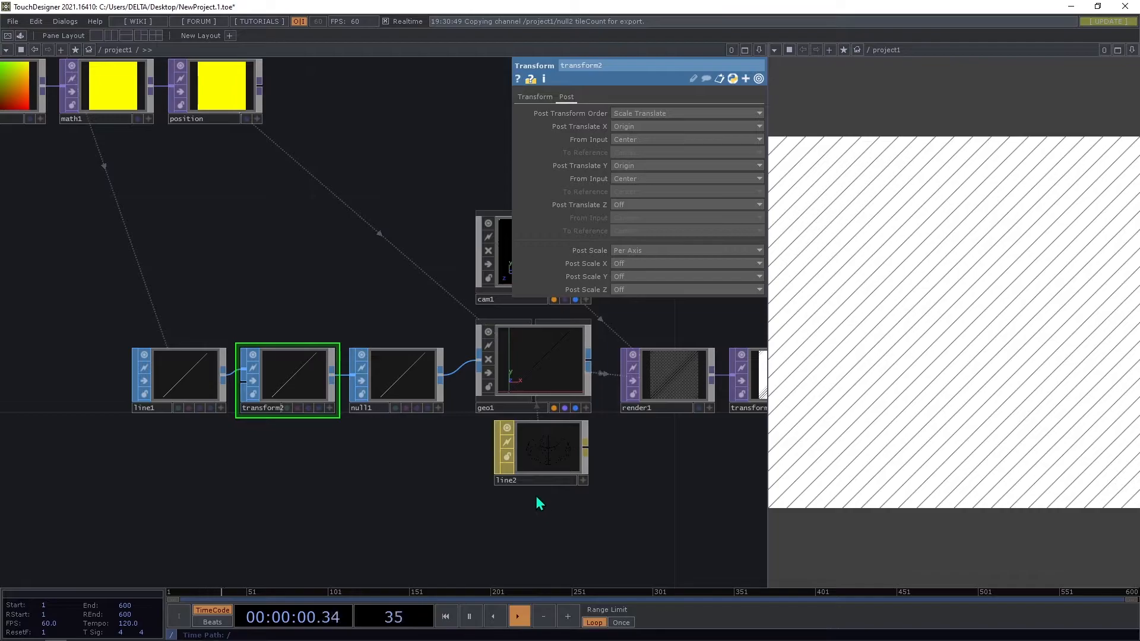
Compare the rendered grid with the line directions and thicknesses in the P_2_1_1_01 reference sketch window.
{"action": "scroll", "coordinate": [554, 512], "scroll_direction": "down", "scroll_amount": 4}
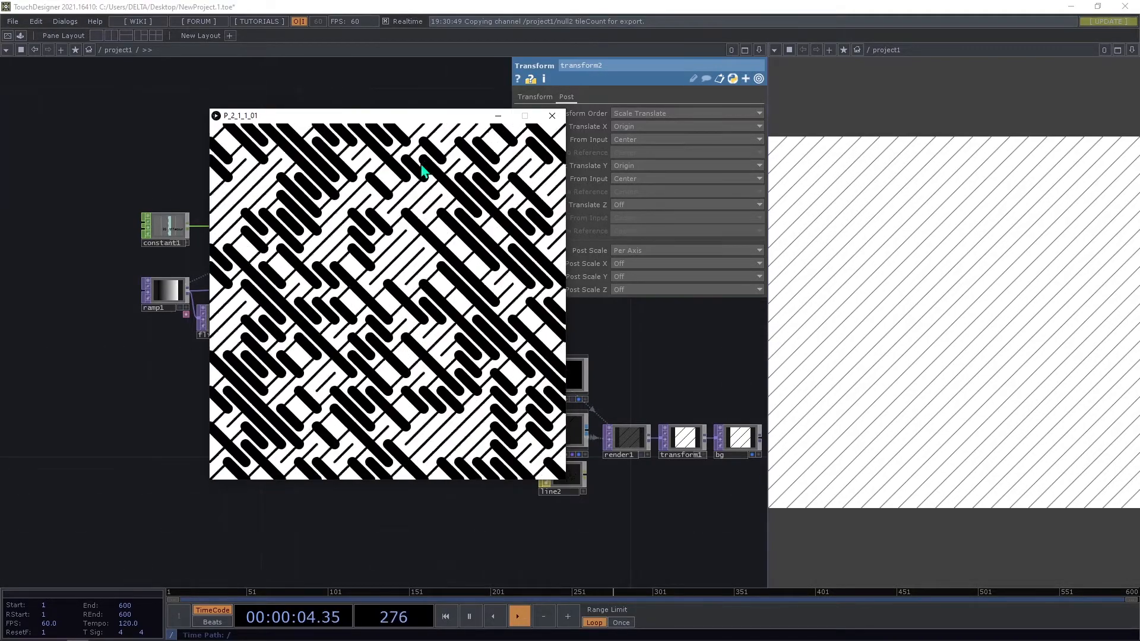
{"action": "left_click_drag", "start_coordinate": [418, 117], "coordinate": [236, 123]}
{"action": "left_click", "coordinate": [298, 399]}
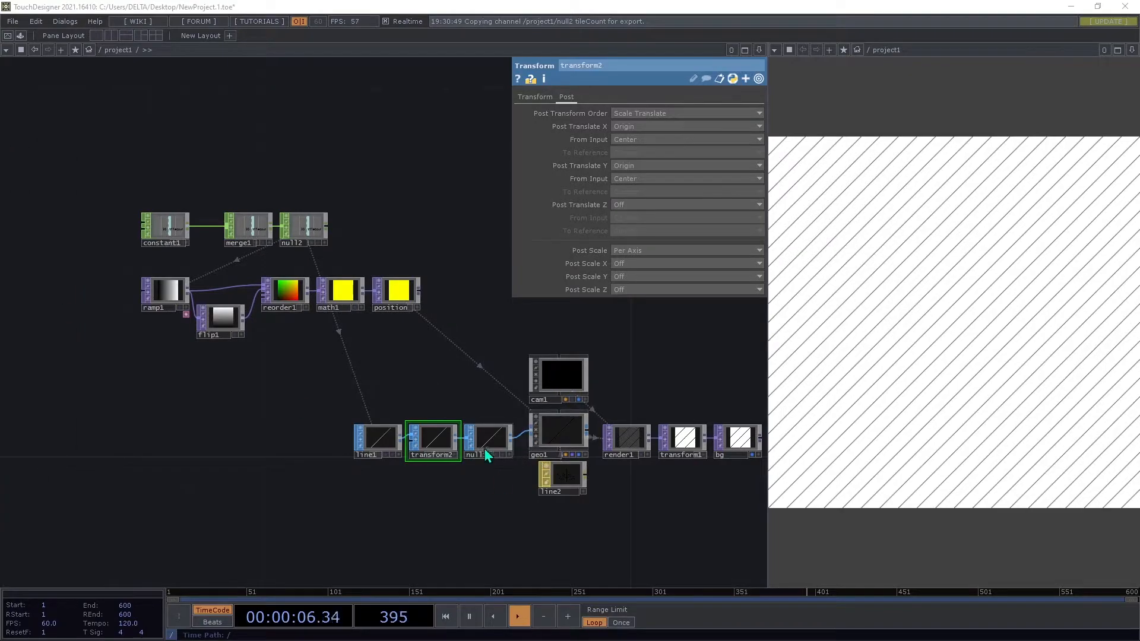
Set the Width Near of the line2 material to 1.2.
{"action": "scroll", "coordinate": [482, 452], "scroll_direction": "up", "scroll_amount": 3}
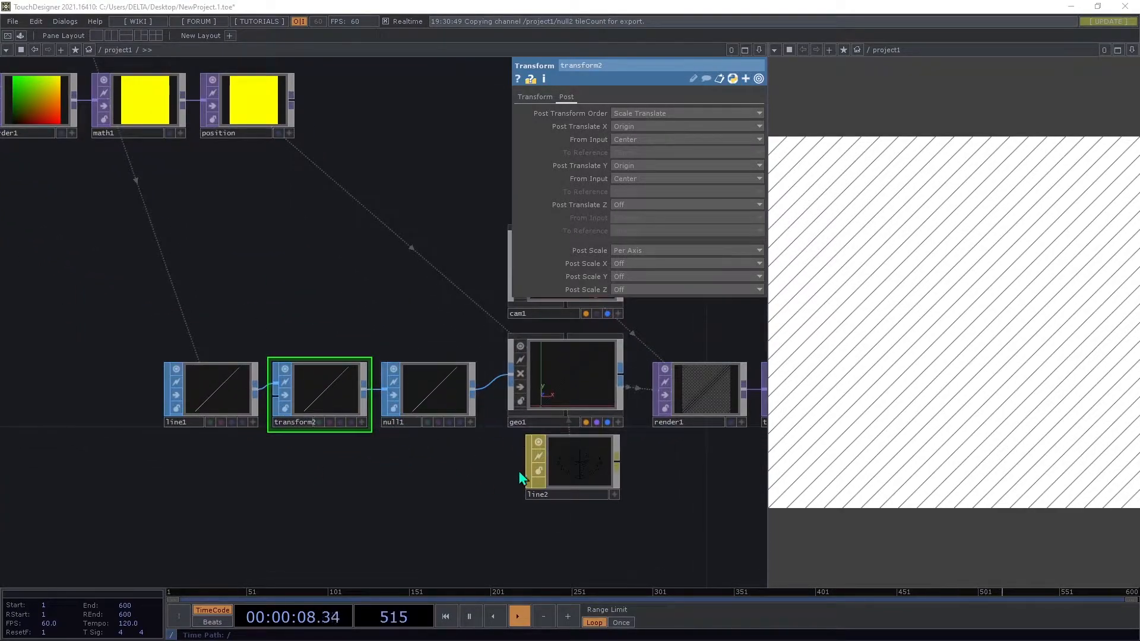
{"action": "left_click", "coordinate": [576, 470]}
{"action": "left_click_drag", "start_coordinate": [673, 176], "coordinate": [647, 171]}
Duplicate the line1, transform2, null1 and geo1 chain with its line2 material directly below the original.
{"action": "scroll", "coordinate": [284, 280], "scroll_direction": "down", "scroll_amount": 4}
{"action": "left_click_drag", "start_coordinate": [300, 424], "coordinate": [364, 422]}
{"action": "right_click_drag", "start_coordinate": [397, 407], "coordinate": [171, 325]}
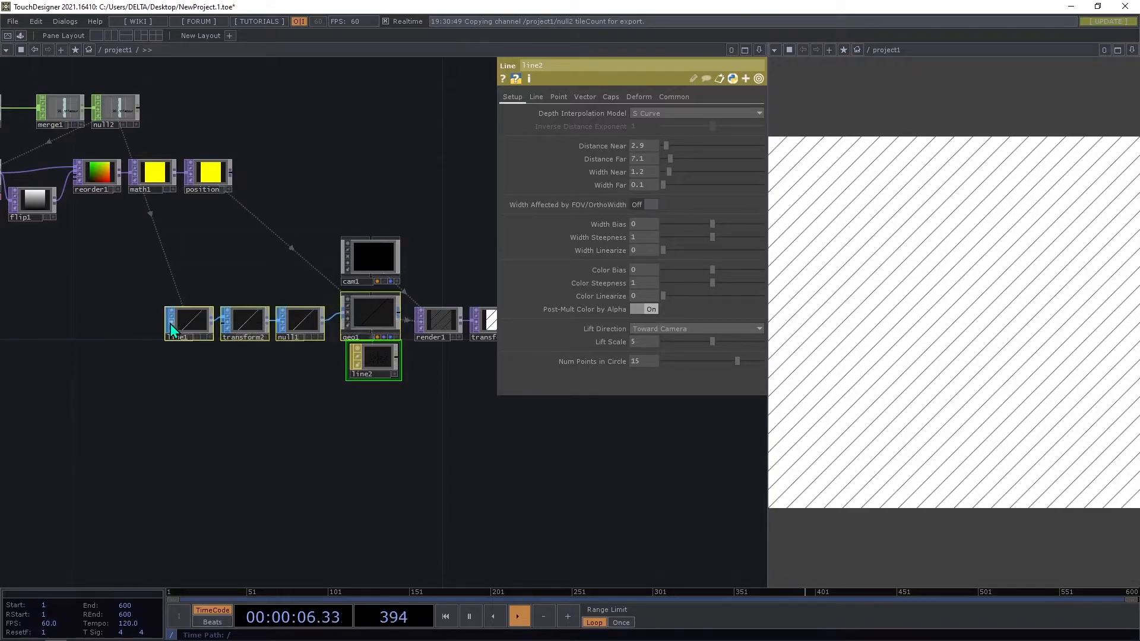
{"action": "key", "text": "ctrl+c"}
{"action": "key", "text": "ctrl+v"}
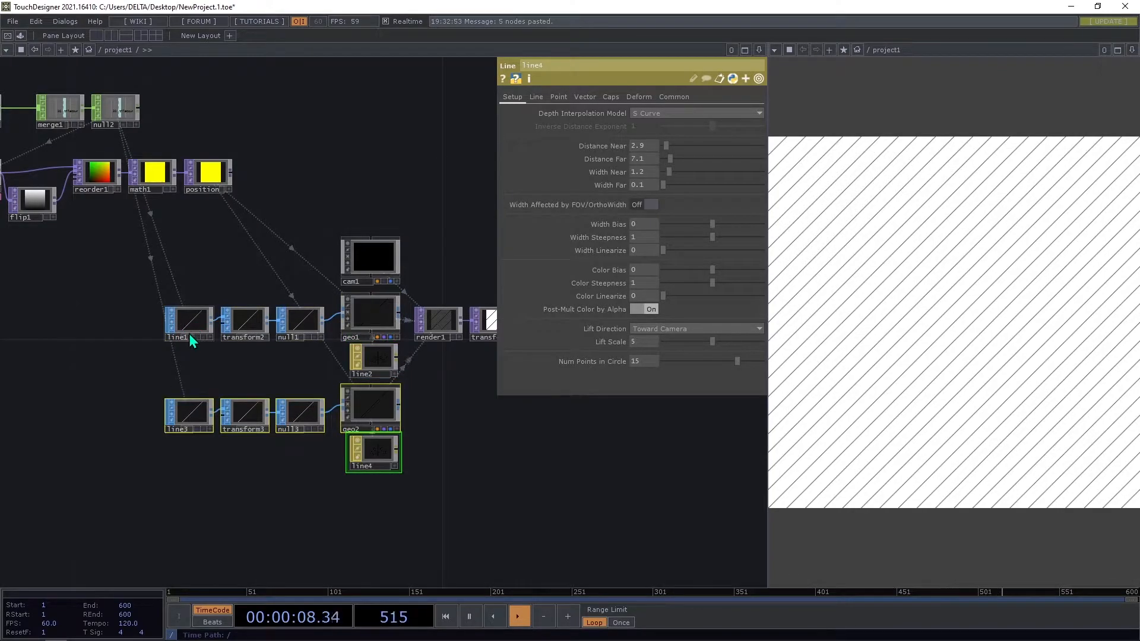
{"action": "left_click", "coordinate": [226, 389]}
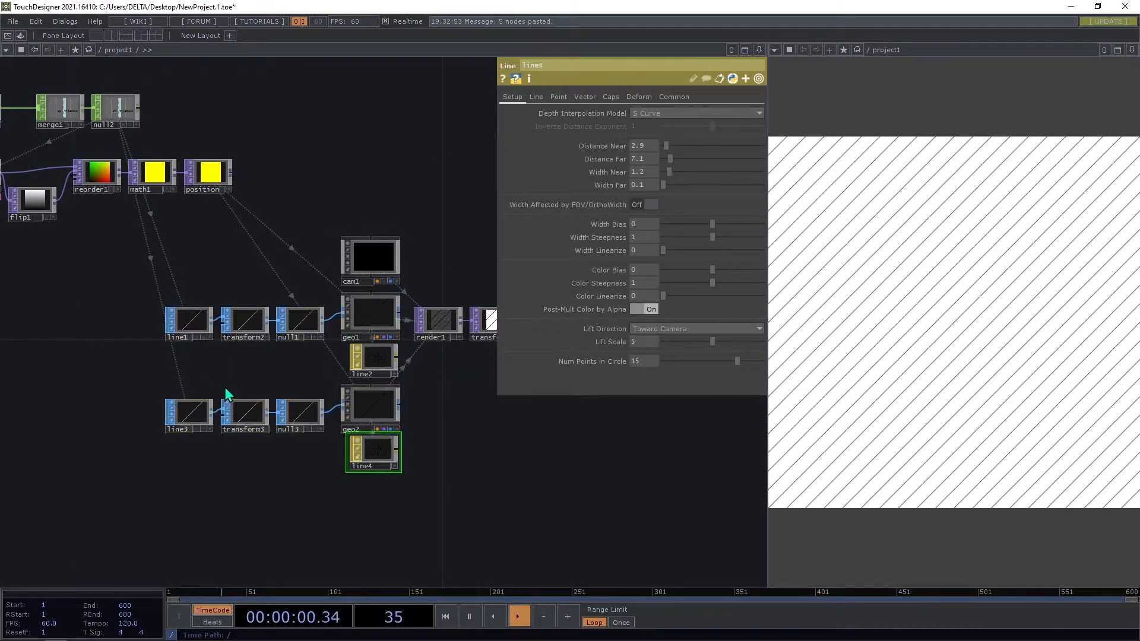
{"action": "scroll", "coordinate": [267, 373], "scroll_direction": "up", "scroll_amount": 2}
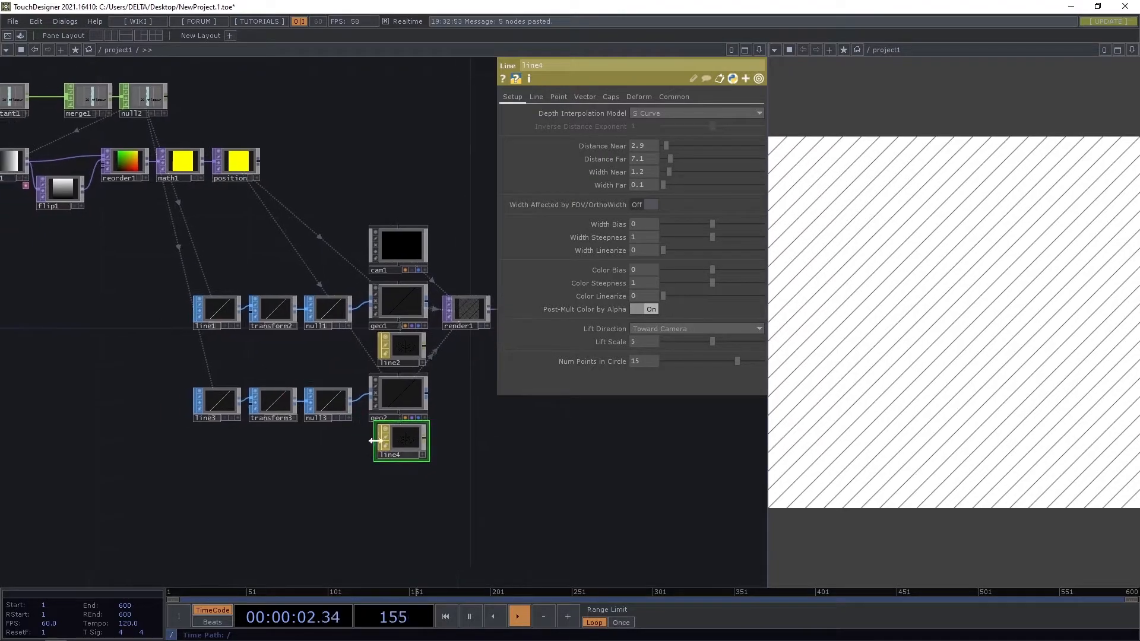
{"action": "scroll", "coordinate": [337, 462], "scroll_direction": "up", "scroll_amount": 2}
{"action": "left_click_drag", "start_coordinate": [334, 455], "coordinate": [384, 453]}
Switch to the P_2_1_1_01 code in Processing and read the line coordinates of both toggle branches beside line3's parameters.
{"action": "left_click", "coordinate": [185, 401]}
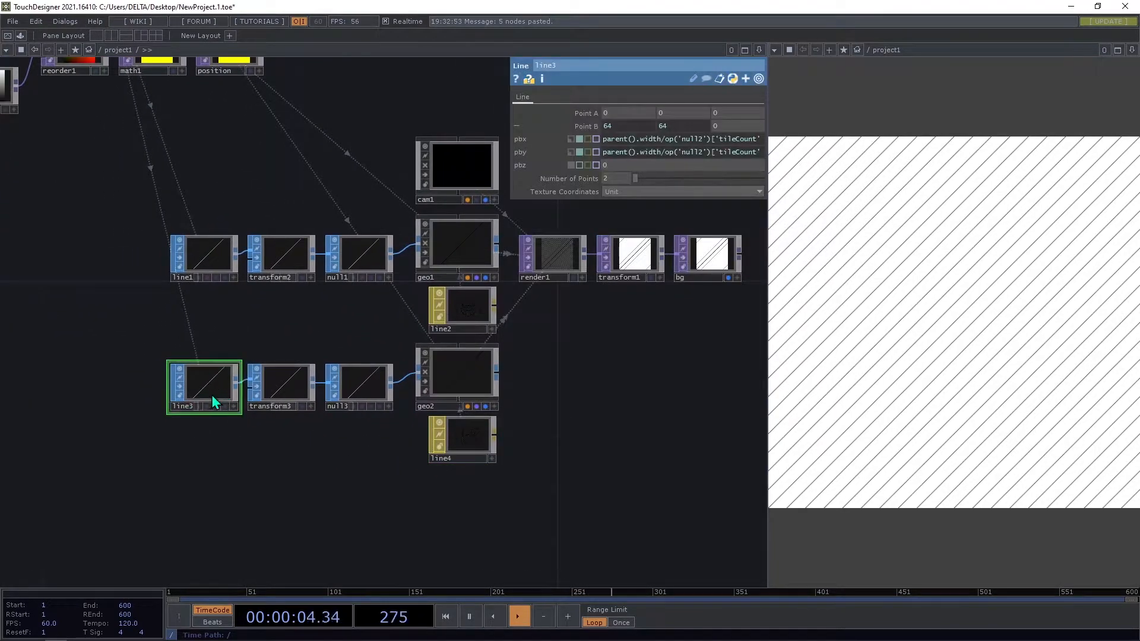
{"action": "key", "text": "alt+Tab"}
{"action": "scroll", "coordinate": [410, 285], "scroll_direction": "down", "scroll_amount": 15}
{"action": "scroll", "coordinate": [405, 297], "scroll_direction": "down", "scroll_amount": 3}
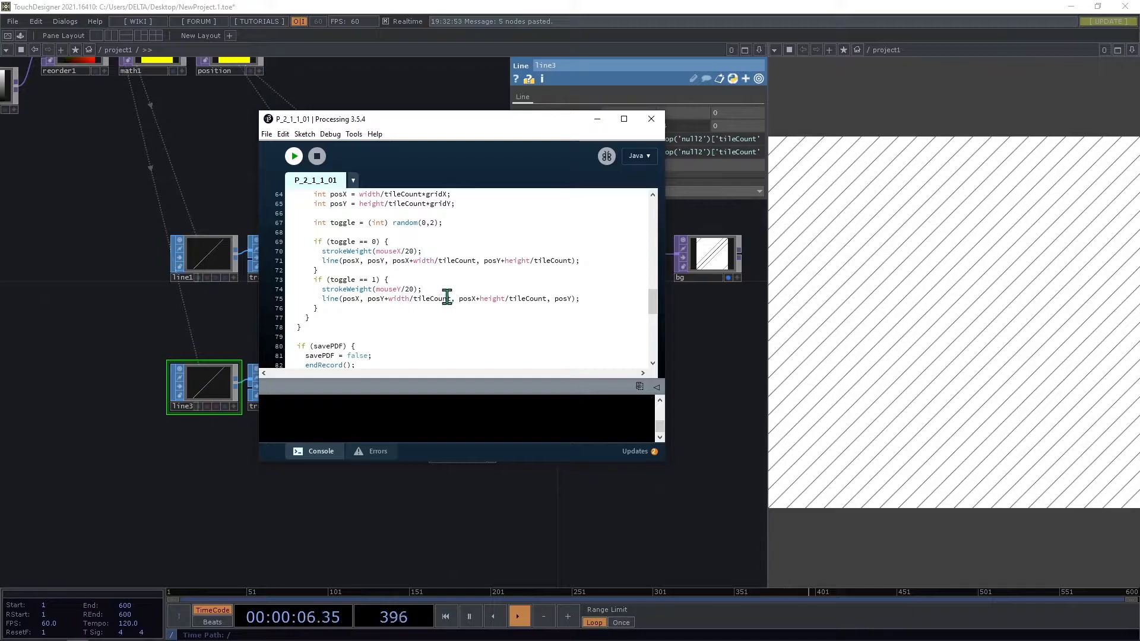
{"action": "left_click_drag", "start_coordinate": [475, 123], "coordinate": [231, 119]}
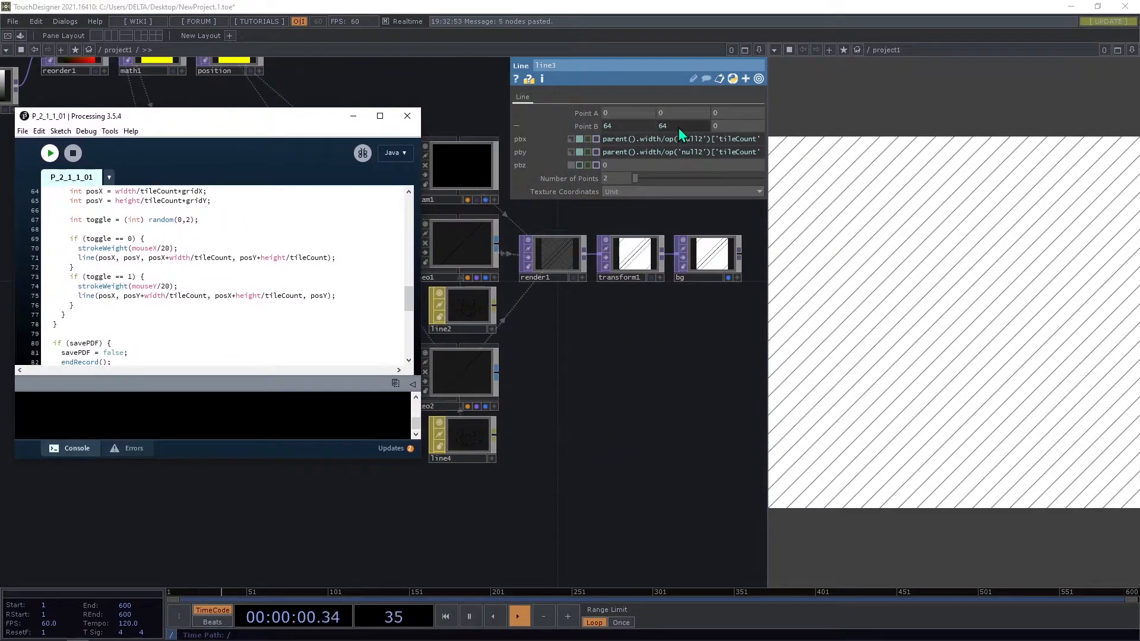
Move line3's tileCount-based width expression from Point B X to Point A Y.
{"action": "left_click", "coordinate": [634, 142]}
{"action": "key", "text": "ctrl+a"}
{"action": "key", "text": "ctrl+x"}
{"action": "left_click", "coordinate": [575, 113]}
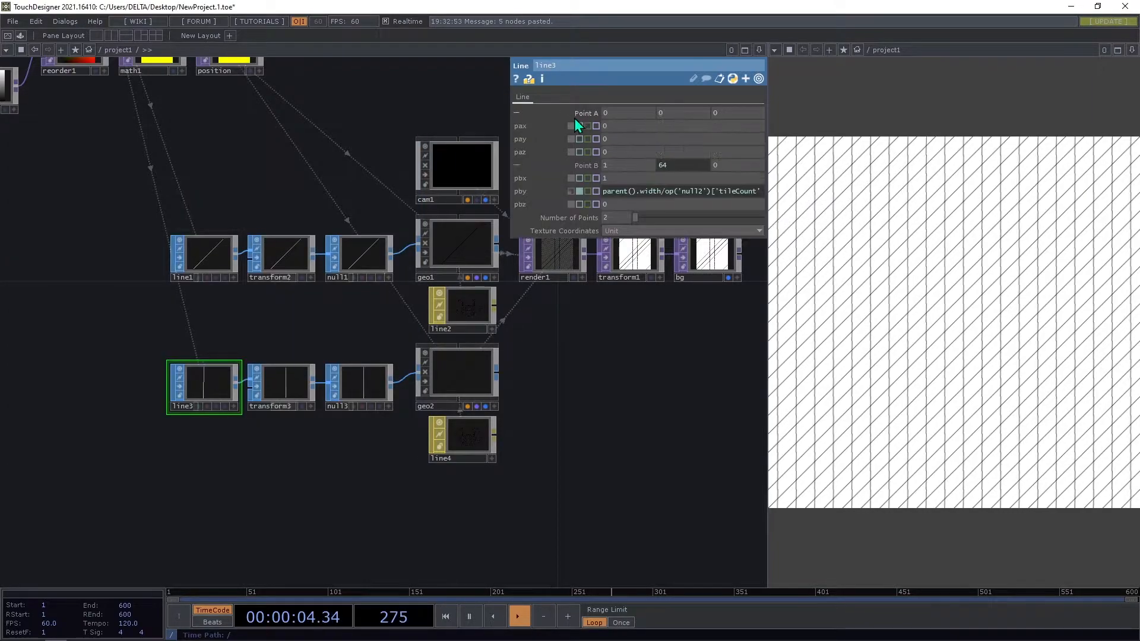
{"action": "left_click", "coordinate": [612, 138]}
{"action": "key", "text": "ctrl+v"}
{"action": "left_click", "coordinate": [391, 109]}
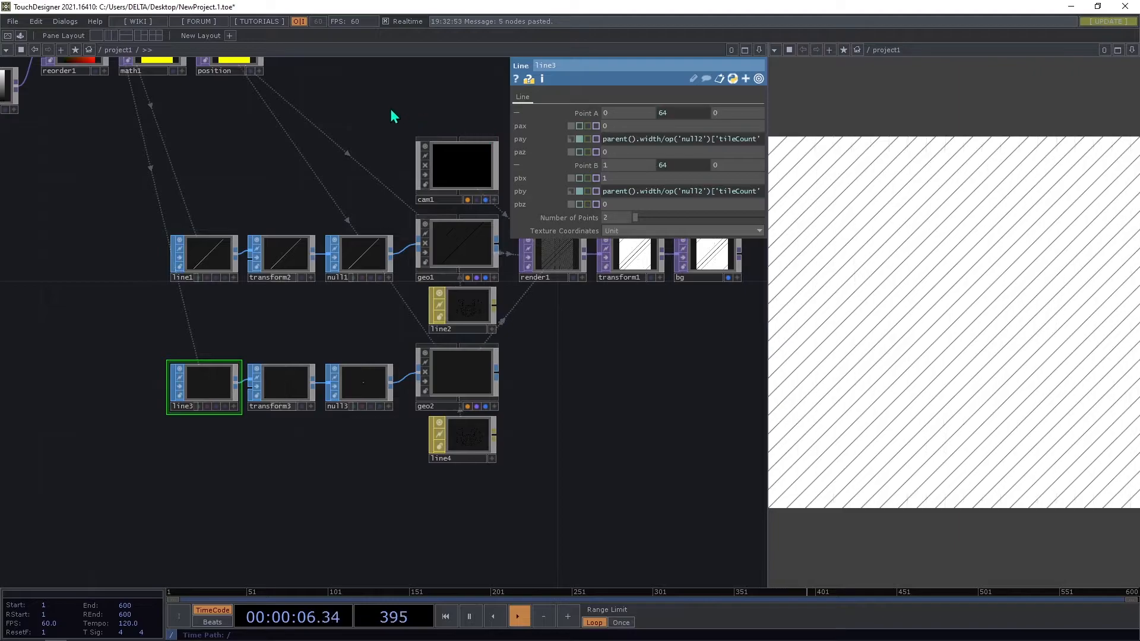
Move the expression in line3's Point B Y to Point B X, leaving Point B Y at 0.
{"action": "left_click", "coordinate": [576, 115]}
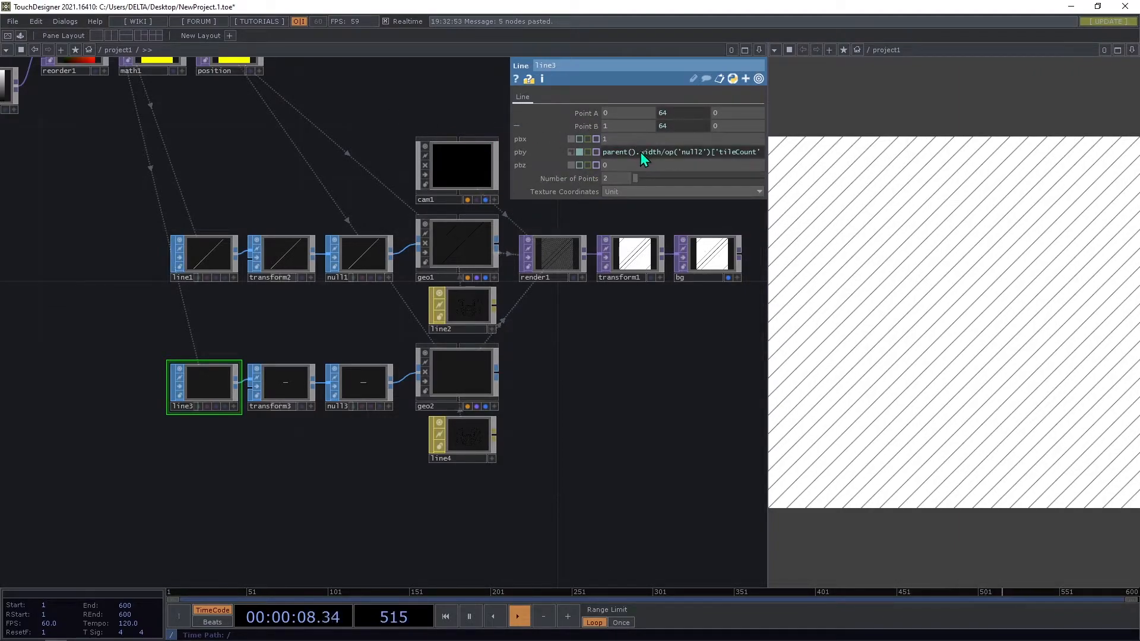
{"action": "left_click", "coordinate": [640, 152]}
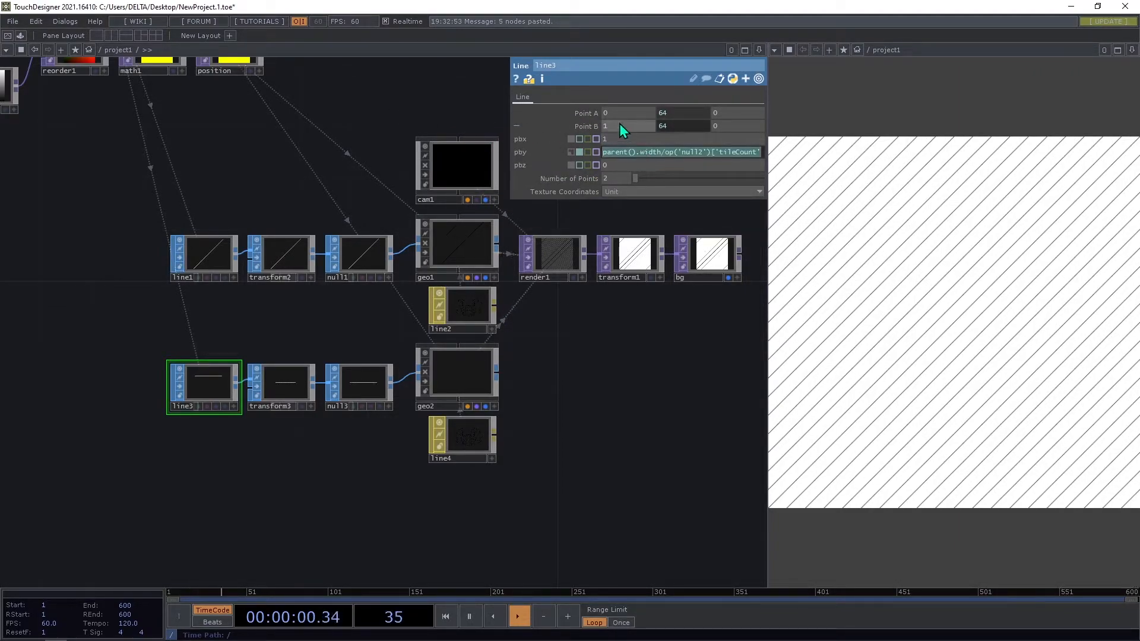
{"action": "key", "text": "ctrl+x"}
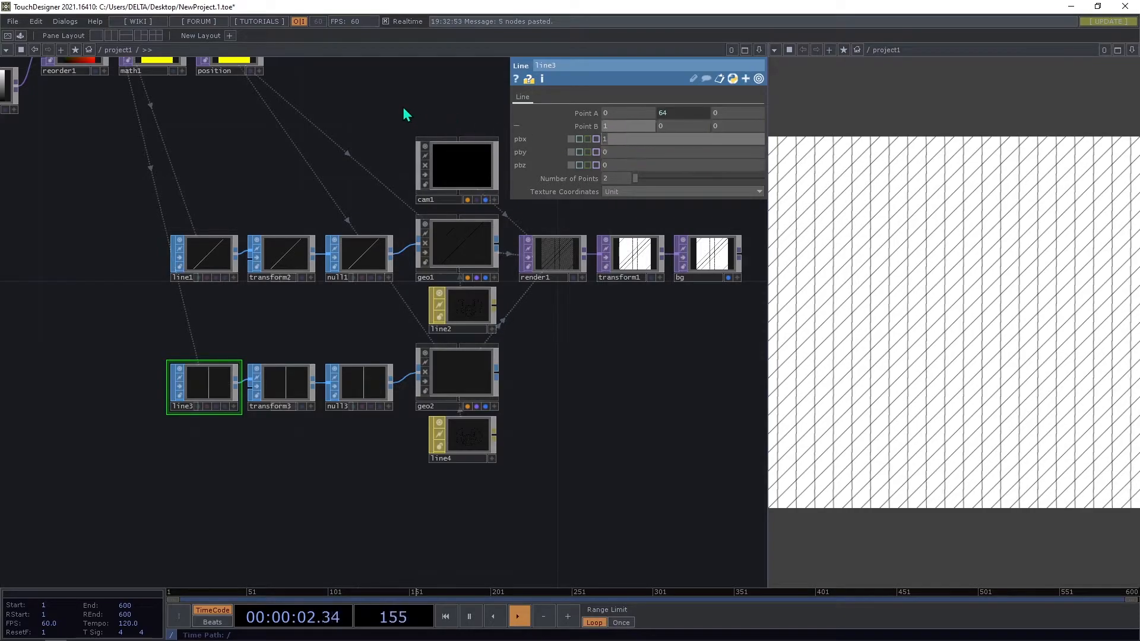
{"action": "key", "text": "ctrl+v"}
Examine the line3, transform3 and null3 viewers for the opposite diagonal's direction and centring.
{"action": "scroll", "coordinate": [150, 380], "scroll_direction": "up", "scroll_amount": 2}
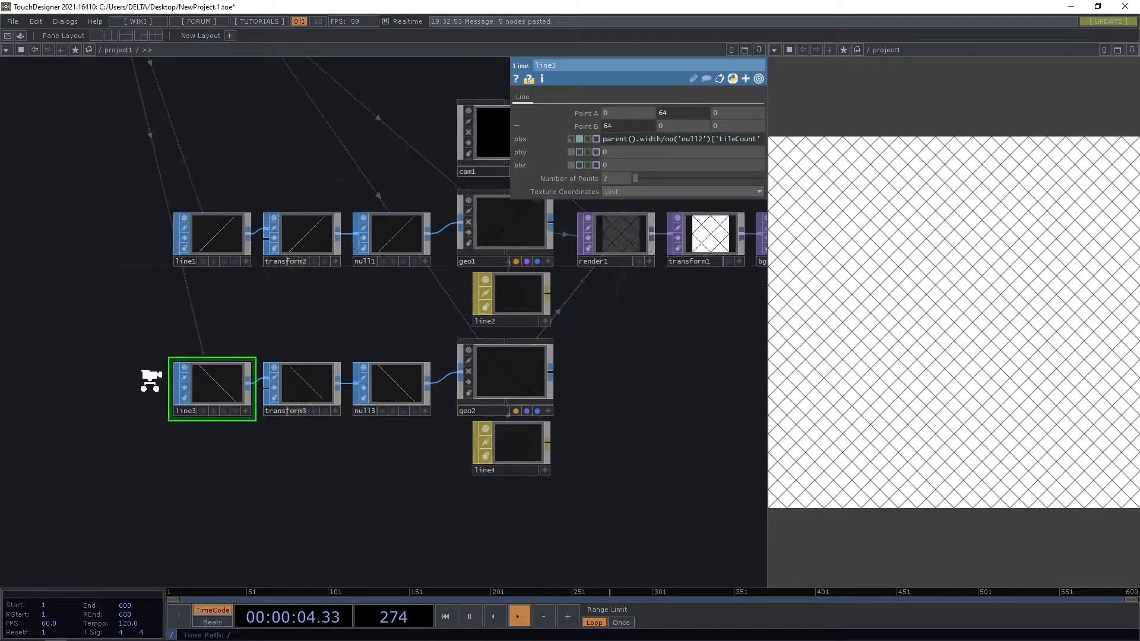
{"action": "scroll", "coordinate": [151, 380], "scroll_direction": "up", "scroll_amount": 3}
{"action": "scroll", "coordinate": [362, 433], "scroll_direction": "down", "scroll_amount": 5}
{"action": "scroll", "coordinate": [386, 427], "scroll_direction": "up", "scroll_amount": 3}
{"action": "scroll", "coordinate": [438, 433], "scroll_direction": "down", "scroll_amount": 8}
{"action": "scroll", "coordinate": [537, 375], "scroll_direction": "up", "scroll_amount": 3}
{"action": "scroll", "coordinate": [270, 332], "scroll_direction": "up", "scroll_amount": 3}
{"action": "scroll", "coordinate": [416, 345], "scroll_direction": "down", "scroll_amount": 1}
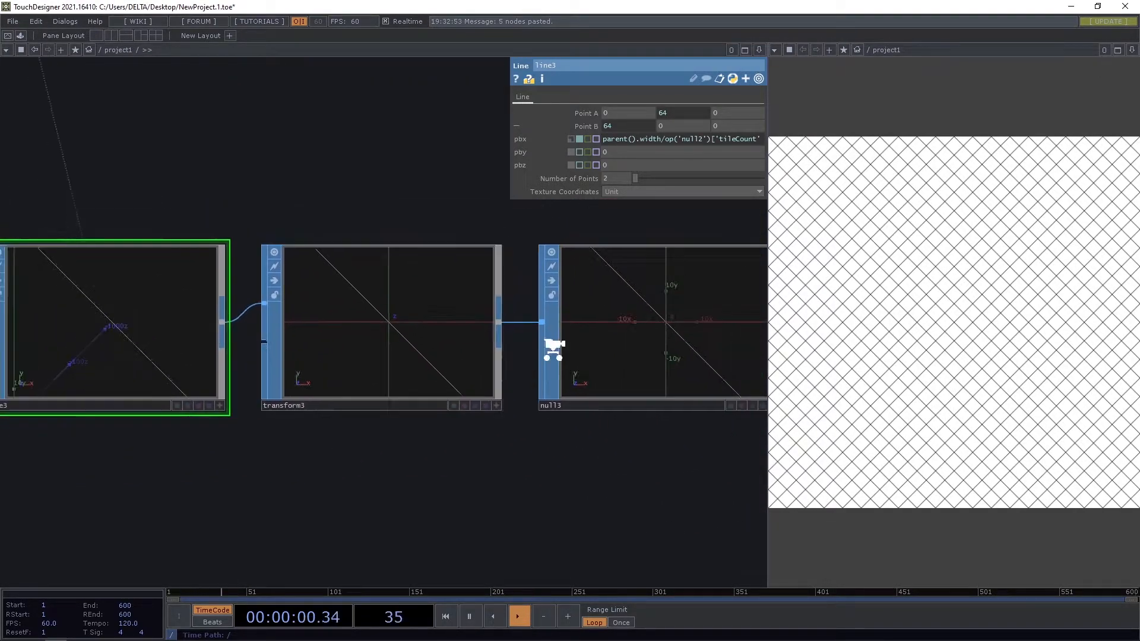
{"action": "scroll", "coordinate": [528, 353], "scroll_direction": "down", "scroll_amount": 2}
{"action": "scroll", "coordinate": [209, 339], "scroll_direction": "down", "scroll_amount": 5}
{"action": "left_click_drag", "start_coordinate": [241, 421], "coordinate": [344, 445]}
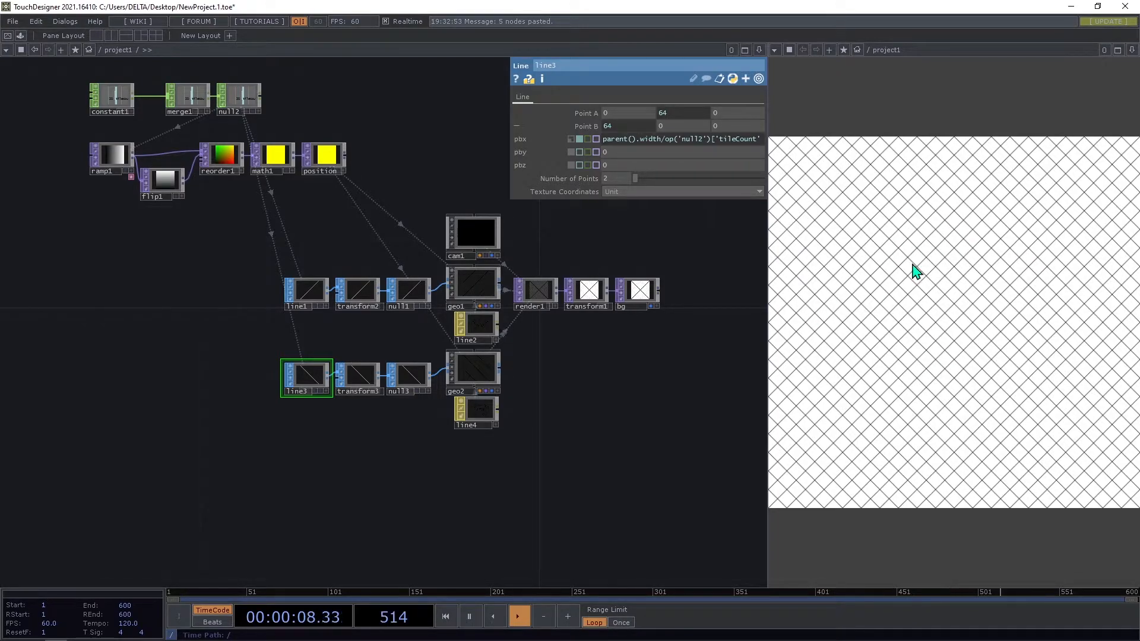
Add a Noise TOP fed by flip1 below reorder1 and check its resolution.
{"action": "scroll", "coordinate": [364, 243], "scroll_direction": "up", "scroll_amount": 6}
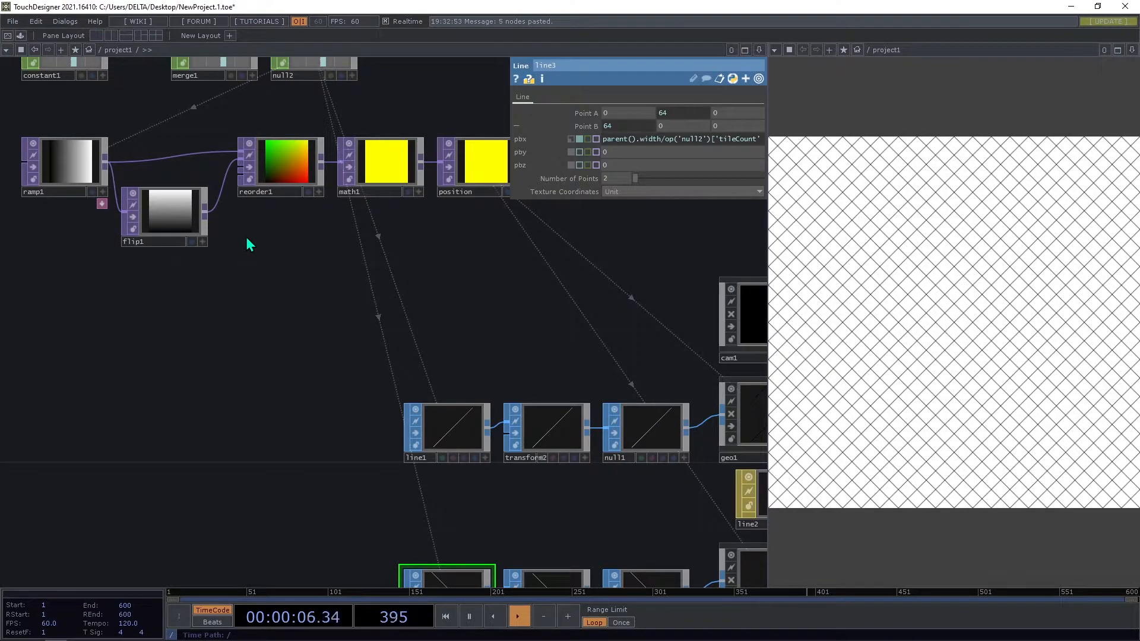
{"action": "right_click", "coordinate": [208, 218]}
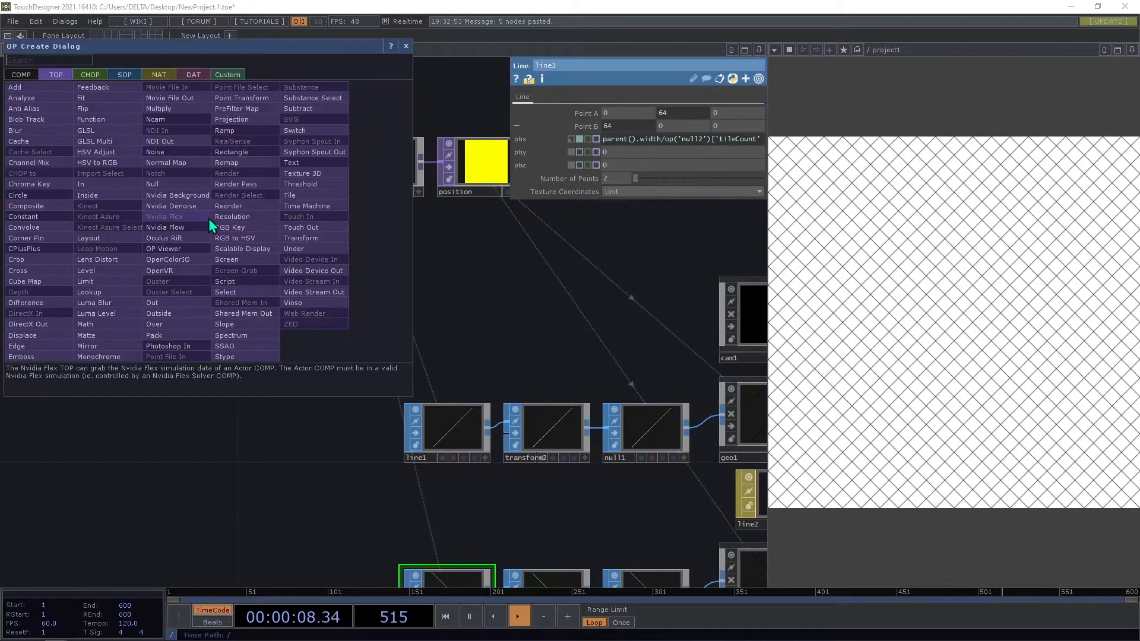
{"action": "type", "text": "n"}
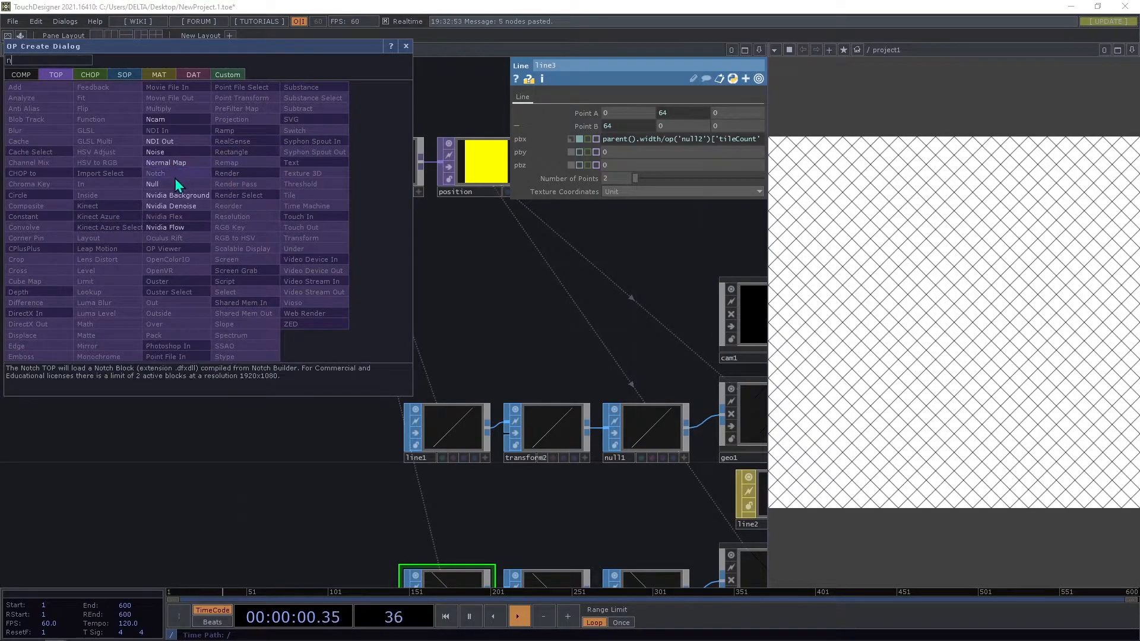
{"action": "left_click", "coordinate": [173, 156]}
{"action": "left_click", "coordinate": [278, 236]}
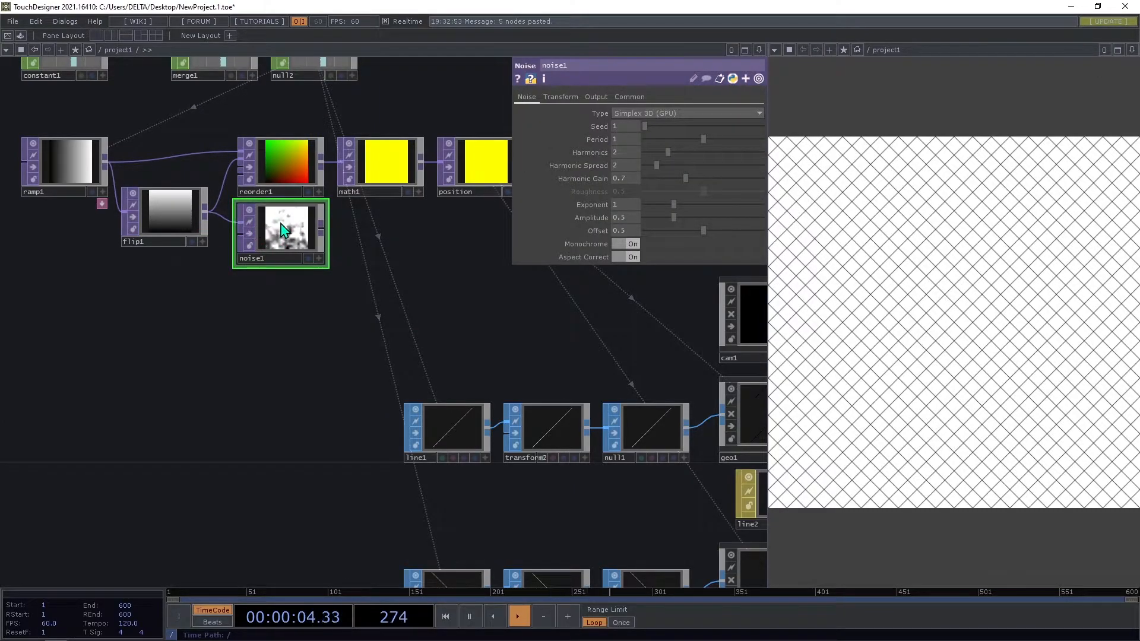
{"action": "middle_click", "coordinate": [280, 223]}
{"action": "middle_click", "coordinate": [289, 227]}
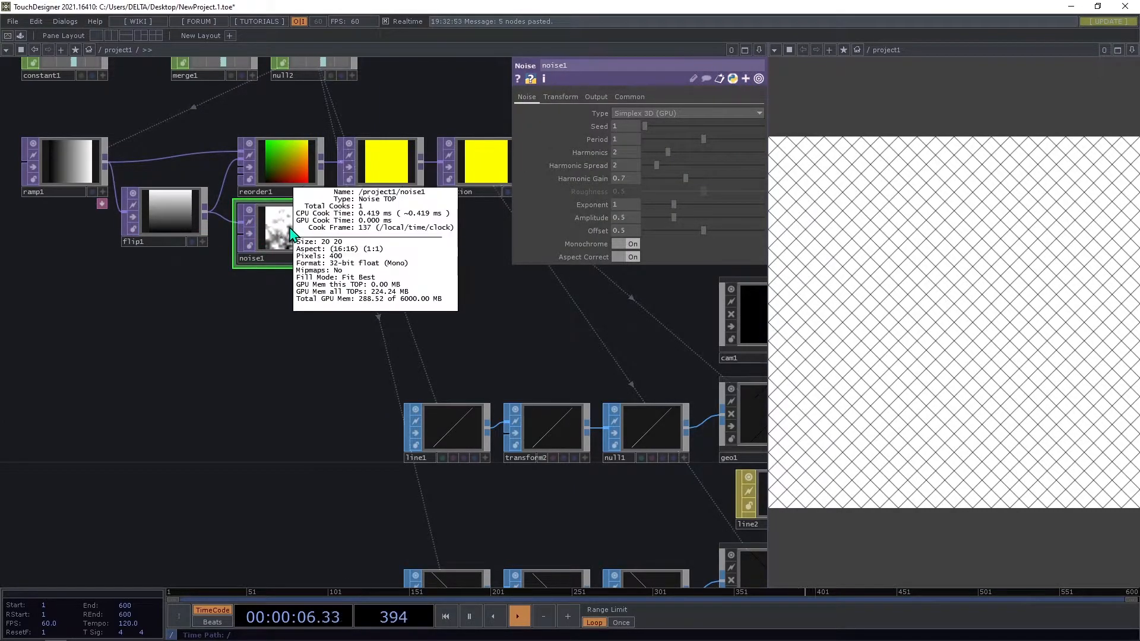
{"action": "scroll", "coordinate": [262, 261], "scroll_direction": "up", "scroll_amount": 3}
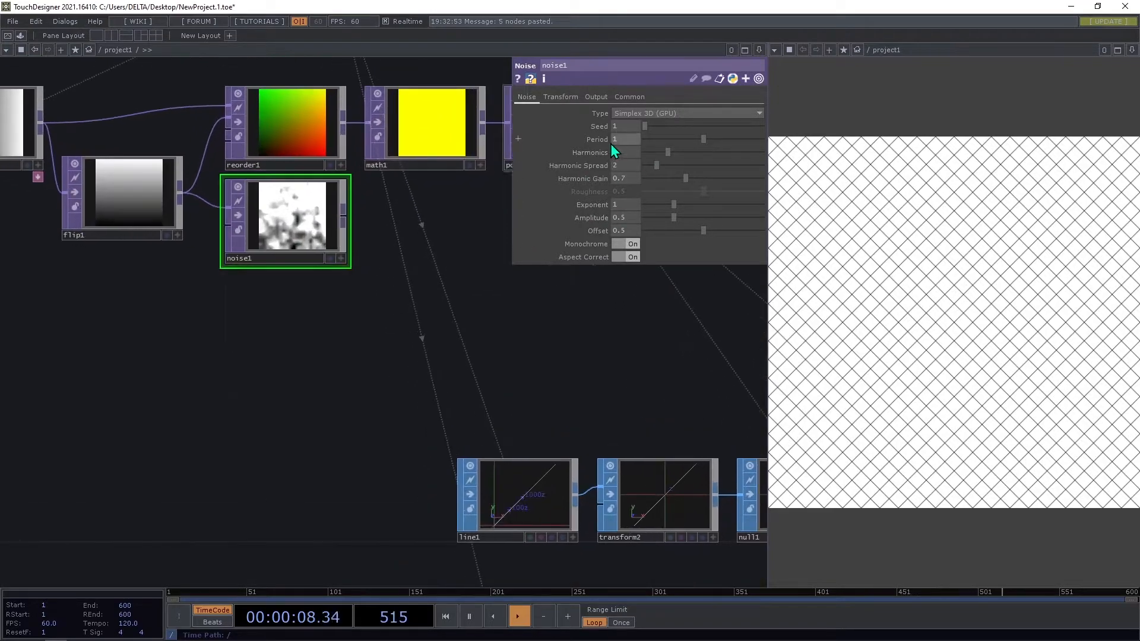
Output only Noise as RGB from noise1 and change its type to Random (GPU).
{"action": "left_click", "coordinate": [596, 98]}
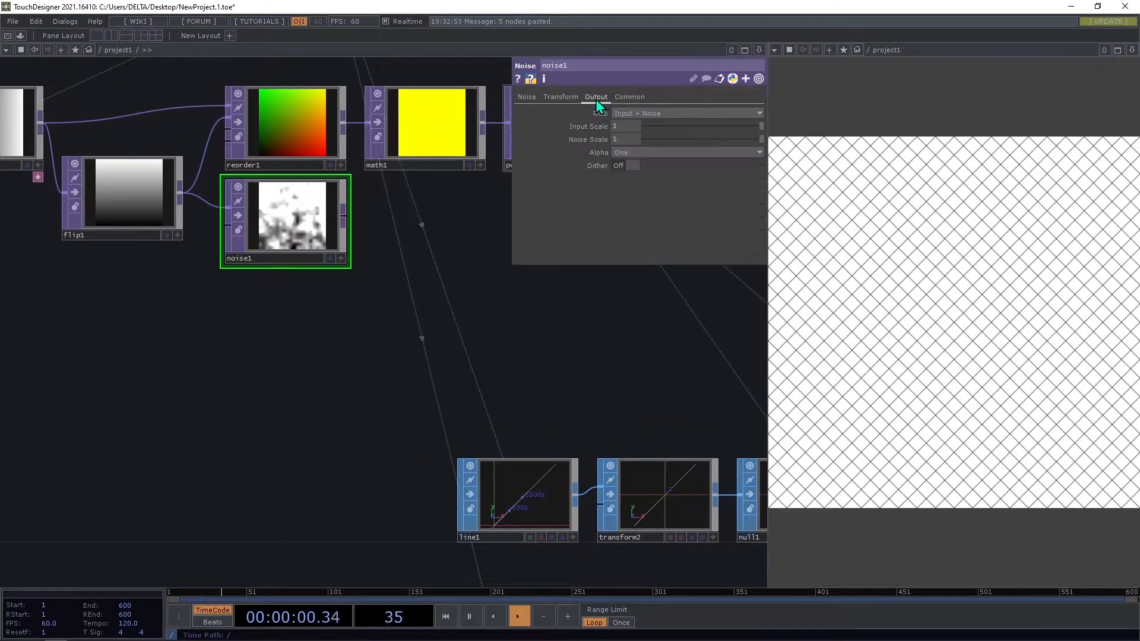
{"action": "left_click", "coordinate": [622, 113]}
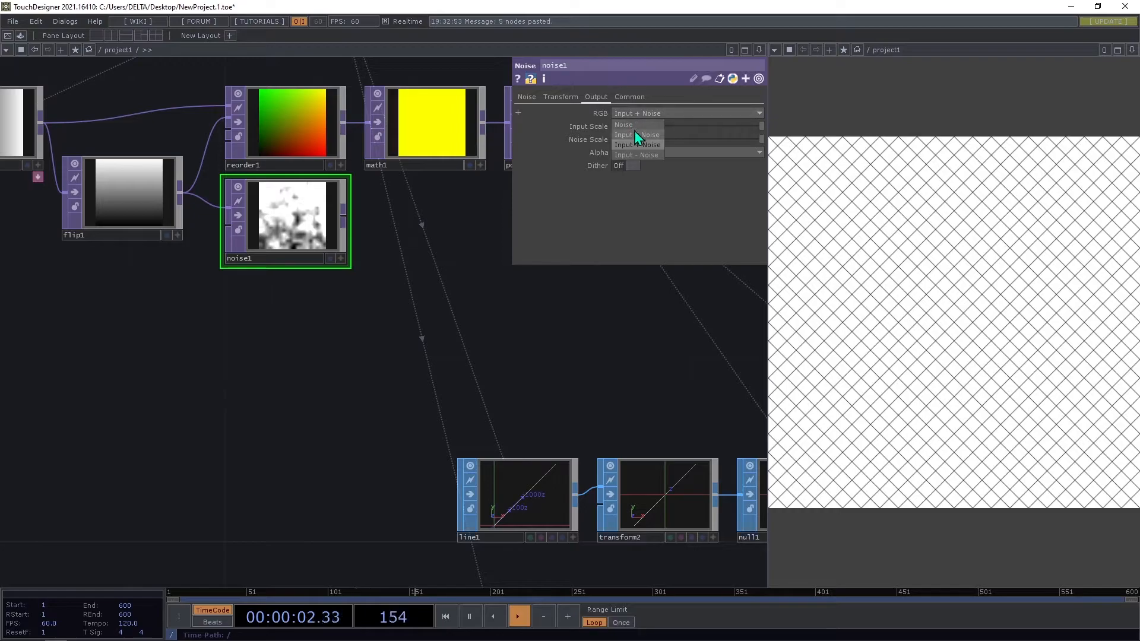
{"action": "left_click", "coordinate": [637, 126]}
{"action": "left_click", "coordinate": [528, 97]}
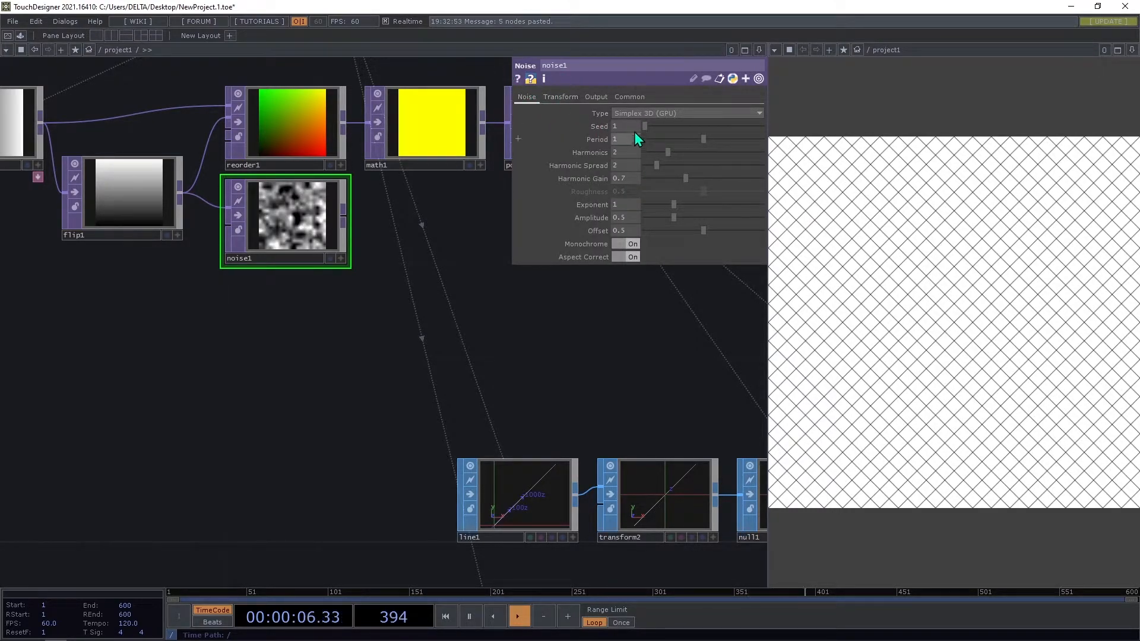
{"action": "left_click", "coordinate": [631, 114]}
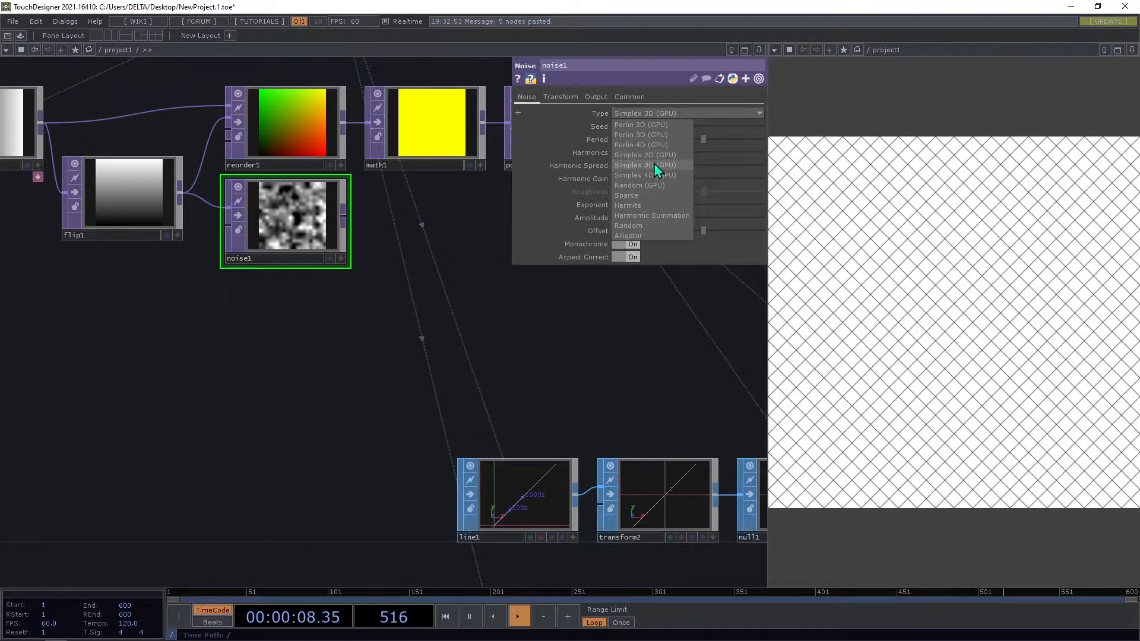
{"action": "left_click", "coordinate": [654, 185]}
{"action": "left_click_drag", "start_coordinate": [364, 231], "coordinate": [266, 254]}
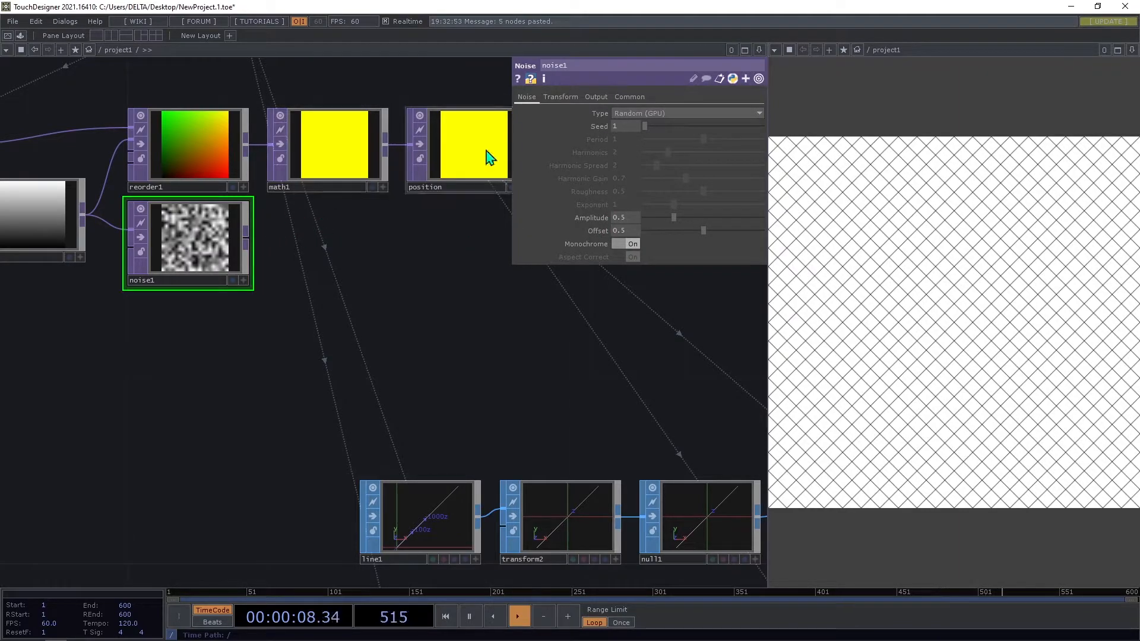
Set noise1's input and viewer smoothness to Nearest Pixel and its pixel format to 32-bit float (Mono).
{"action": "left_click", "coordinate": [623, 99]}
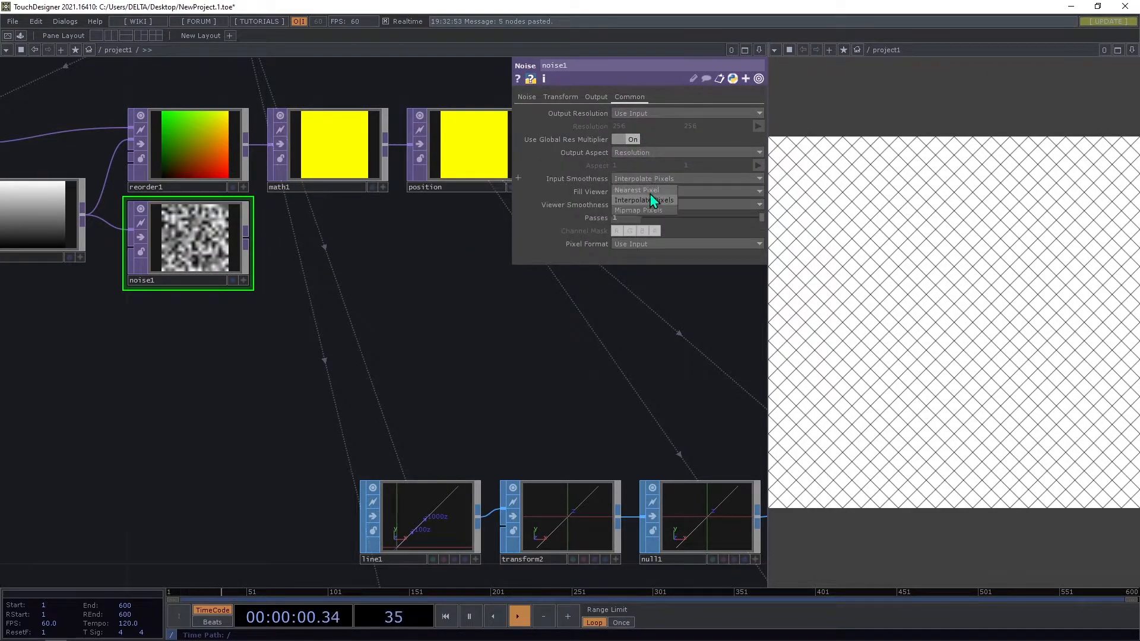
{"action": "left_click", "coordinate": [638, 243]}
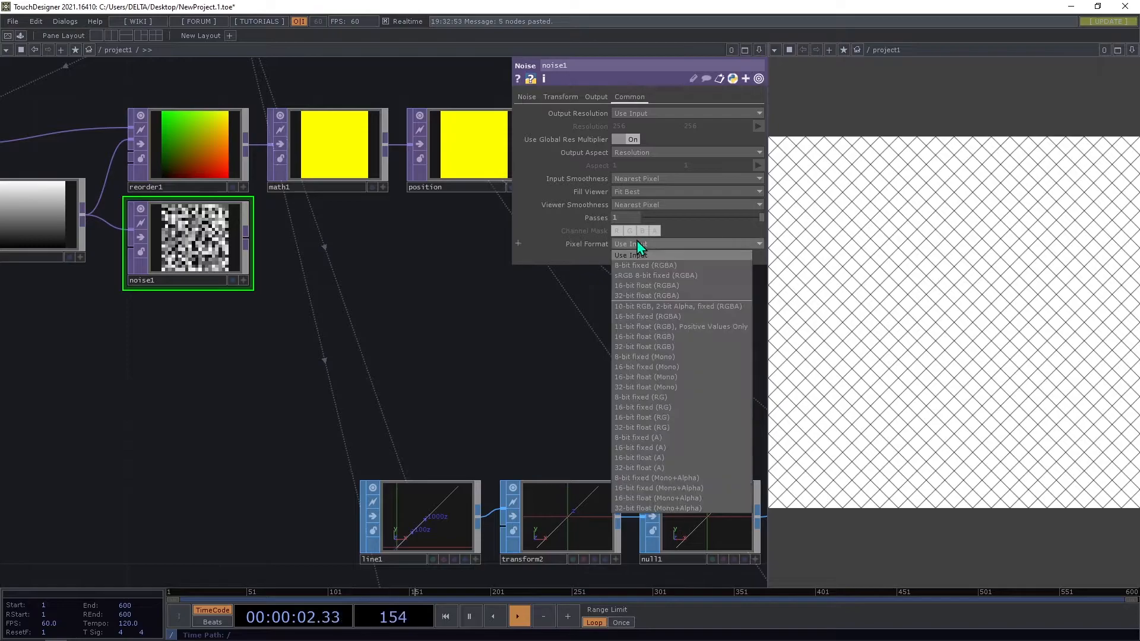
{"action": "left_click", "coordinate": [668, 388]}
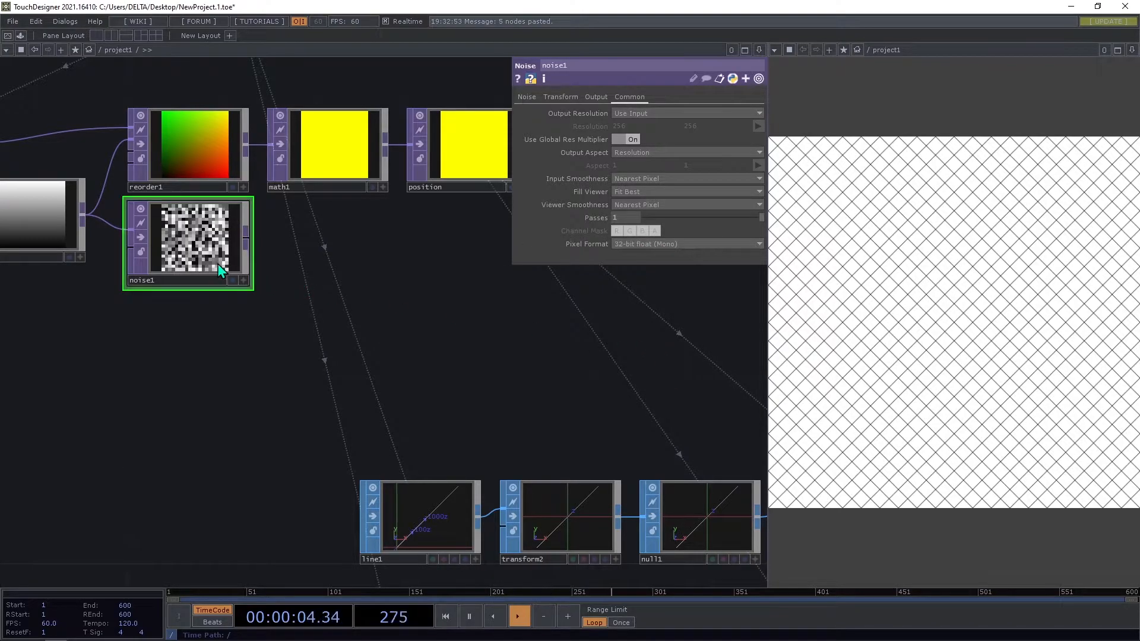
{"action": "scroll", "coordinate": [217, 263], "scroll_direction": "up", "scroll_amount": 4}
{"action": "scroll", "coordinate": [378, 293], "scroll_direction": "down", "scroll_amount": 2}
Append a Null TOP to noise1 below position and name it scale1.
{"action": "left_click_drag", "start_coordinate": [333, 257], "coordinate": [224, 335]}
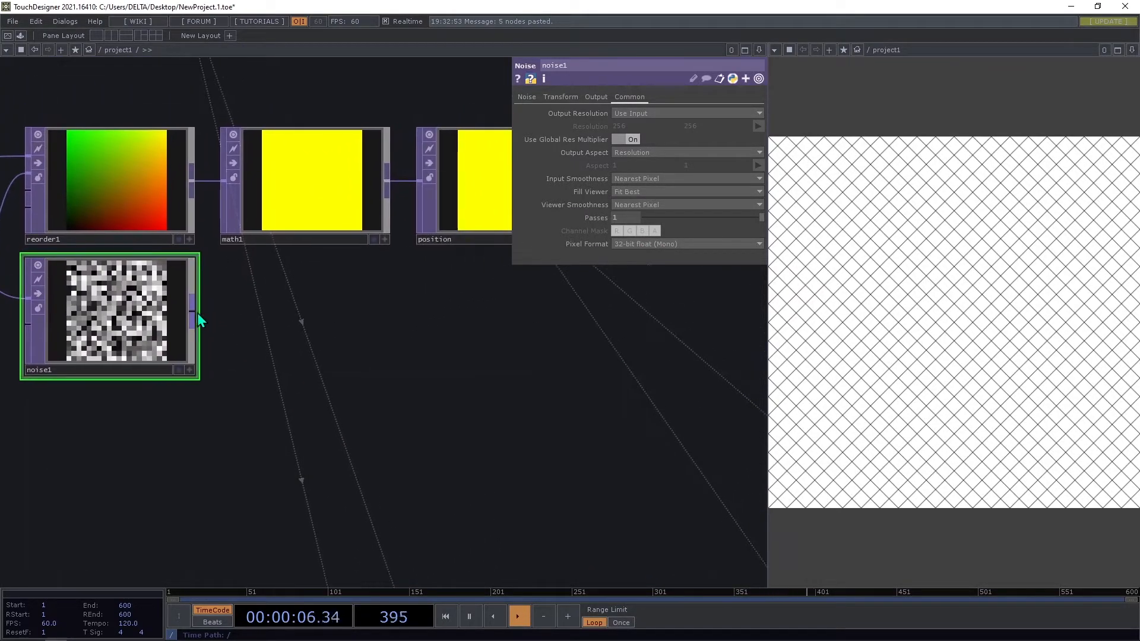
{"action": "scroll", "coordinate": [196, 312], "scroll_direction": "down", "scroll_amount": 2}
{"action": "right_click", "coordinate": [193, 312]}
{"action": "left_click", "coordinate": [183, 277]}
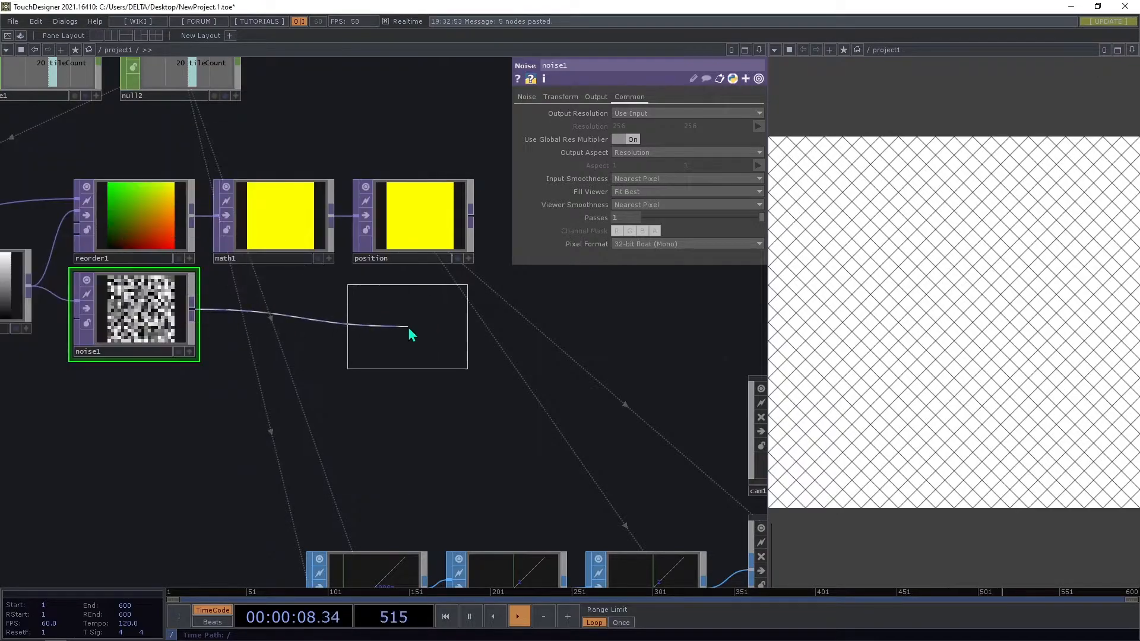
{"action": "left_click", "coordinate": [406, 328]}
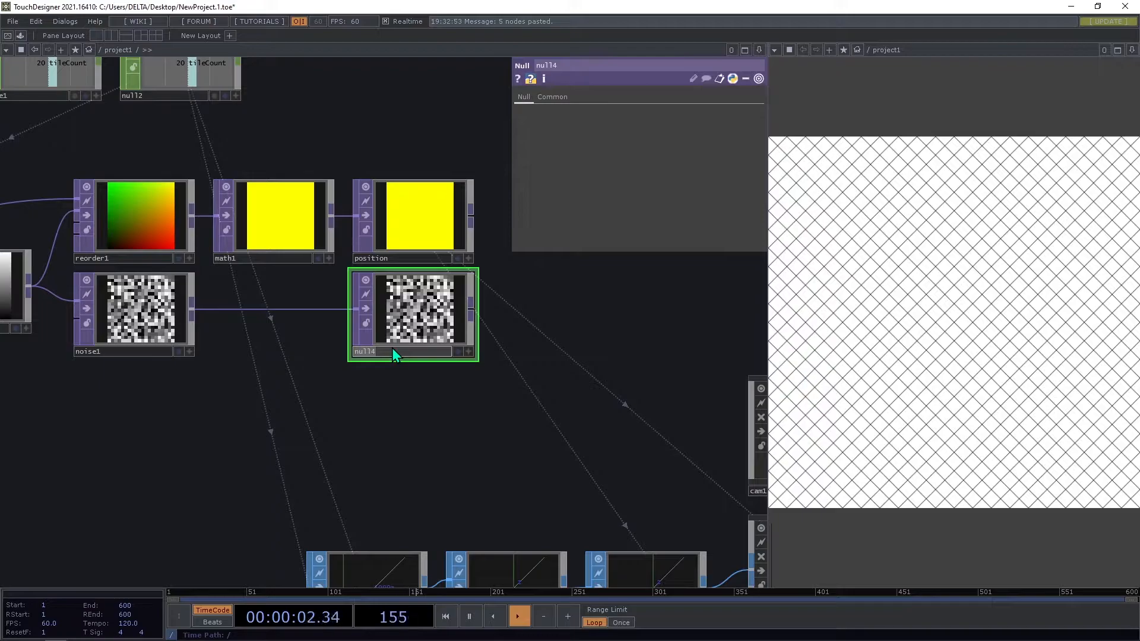
{"action": "left_click", "coordinate": [392, 348]}
{"action": "type", "text": "scale1"}
{"action": "key", "text": "Return"}
Assign scale1 as the Scale OP for geo1's instances.
{"action": "left_click_drag", "start_coordinate": [317, 425], "coordinate": [247, 374]}
{"action": "scroll", "coordinate": [343, 374], "scroll_direction": "down", "scroll_amount": 5}
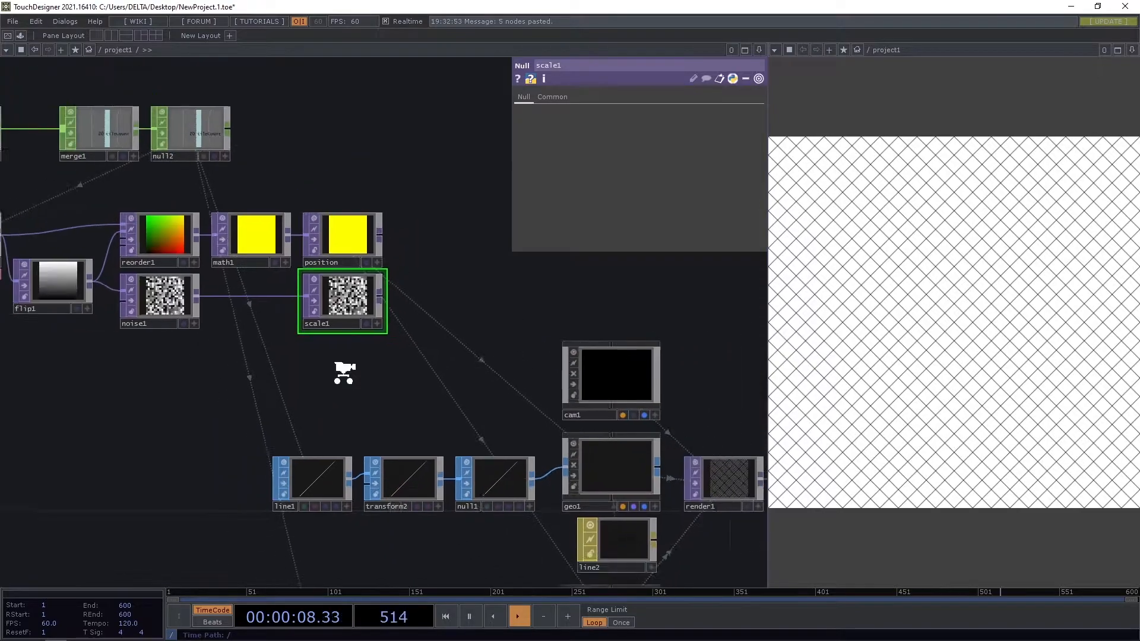
{"action": "scroll", "coordinate": [345, 375], "scroll_direction": "up", "scroll_amount": 2}
{"action": "left_click_drag", "start_coordinate": [430, 375], "coordinate": [354, 321]}
{"action": "left_click", "coordinate": [546, 436]}
{"action": "left_click_drag", "start_coordinate": [283, 251], "coordinate": [664, 348]}
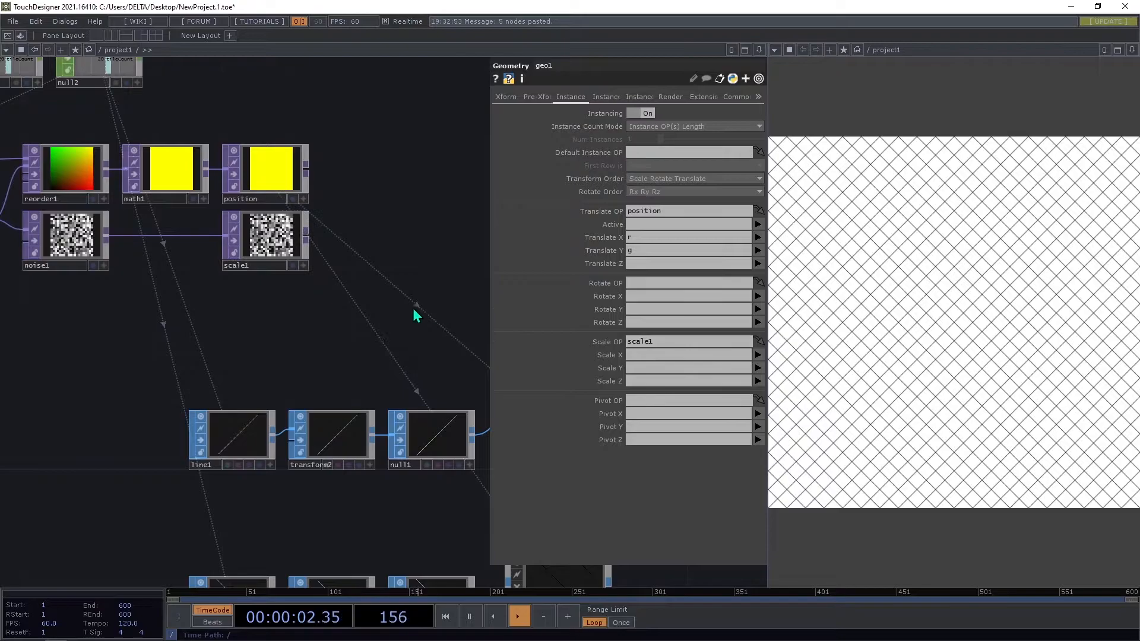
Map geo1's instance Scale X to the r channel and Scale Y to the g channel.
{"action": "left_click", "coordinate": [759, 355]}
{"action": "left_click", "coordinate": [759, 367]}
{"action": "left_click", "coordinate": [759, 369]}
{"action": "left_click", "coordinate": [759, 386]}
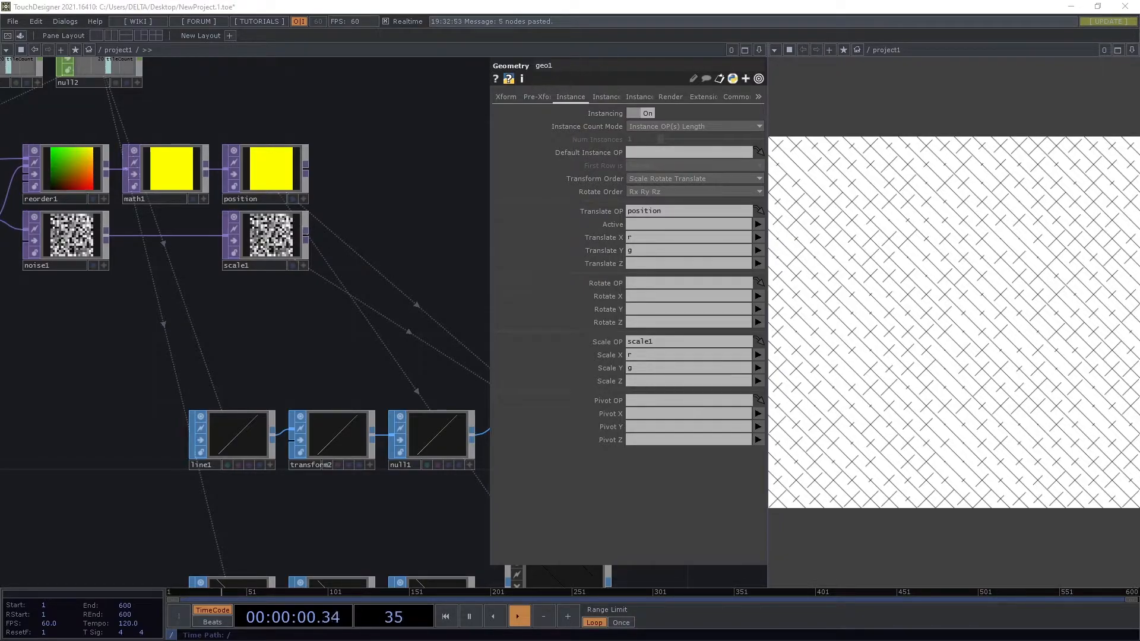
Compare the render with the P_2_1_1_01 reference sketch window and minimize that window.
{"action": "left_click_drag", "start_coordinate": [321, 199], "coordinate": [461, 160]}
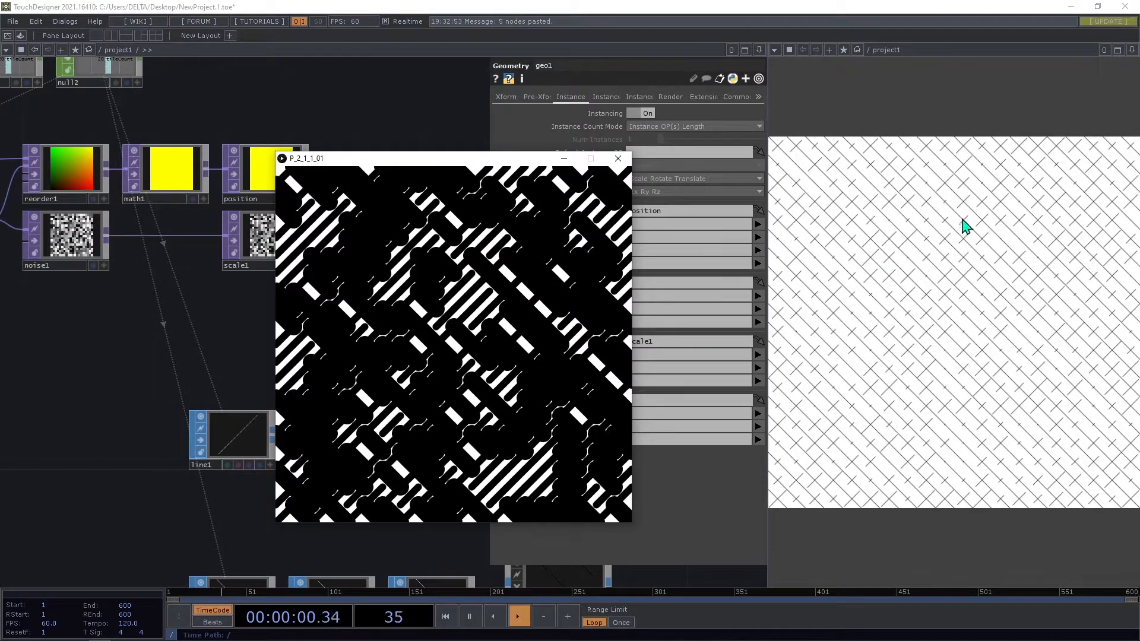
{"action": "left_click", "coordinate": [564, 159]}
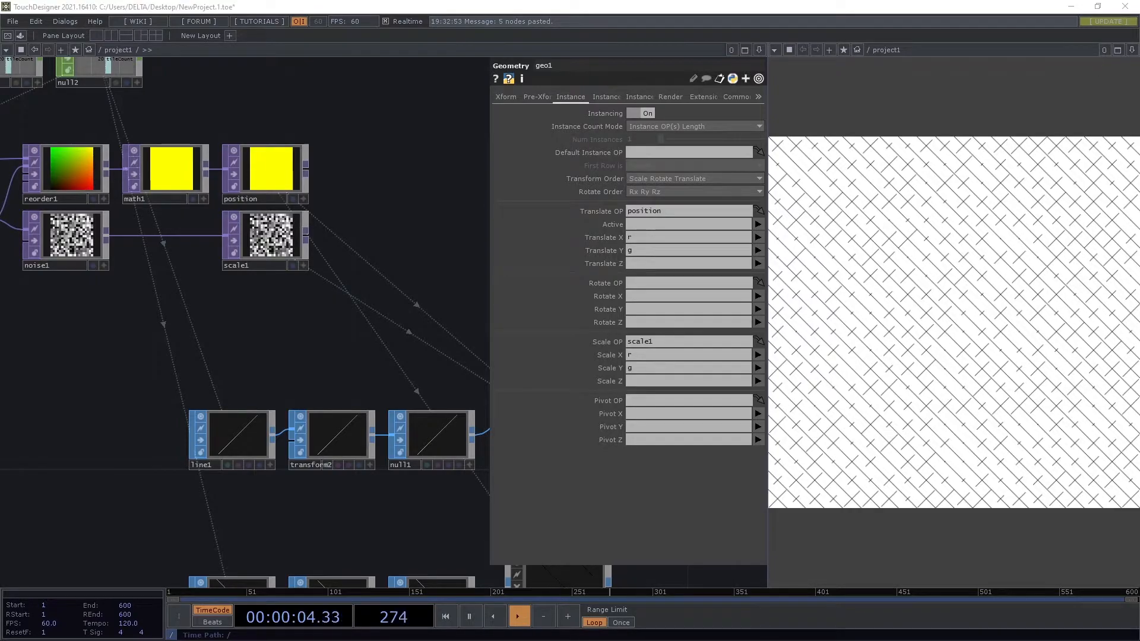
Bring up noise1's noise parameters and turn Monochrome on.
{"action": "scroll", "coordinate": [51, 232], "scroll_direction": "up", "scroll_amount": 5}
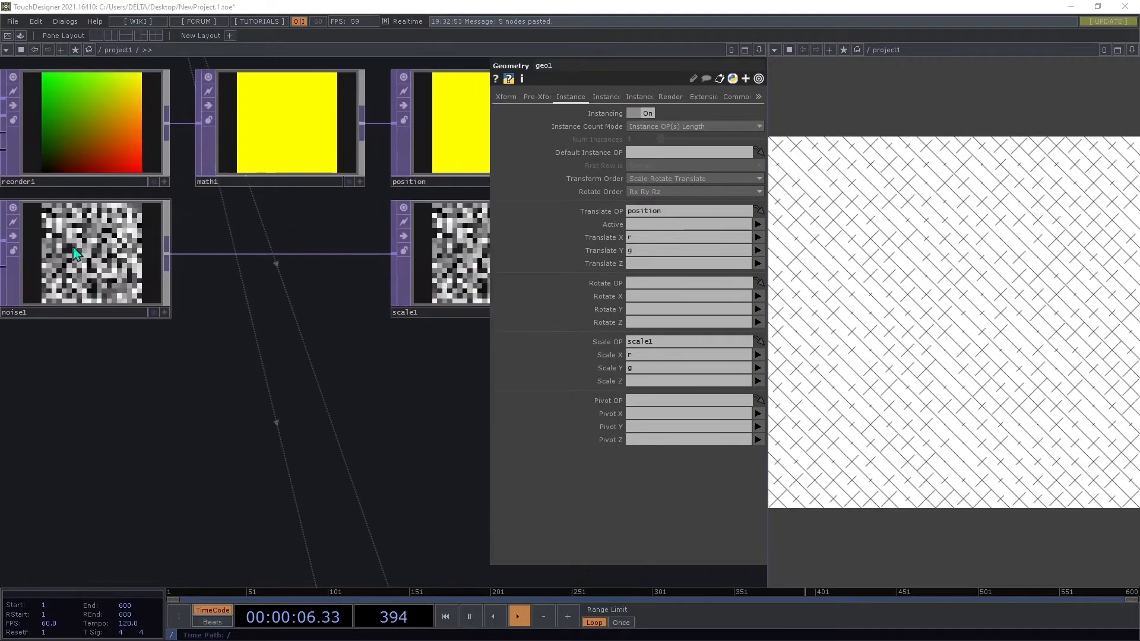
{"action": "left_click", "coordinate": [184, 262]}
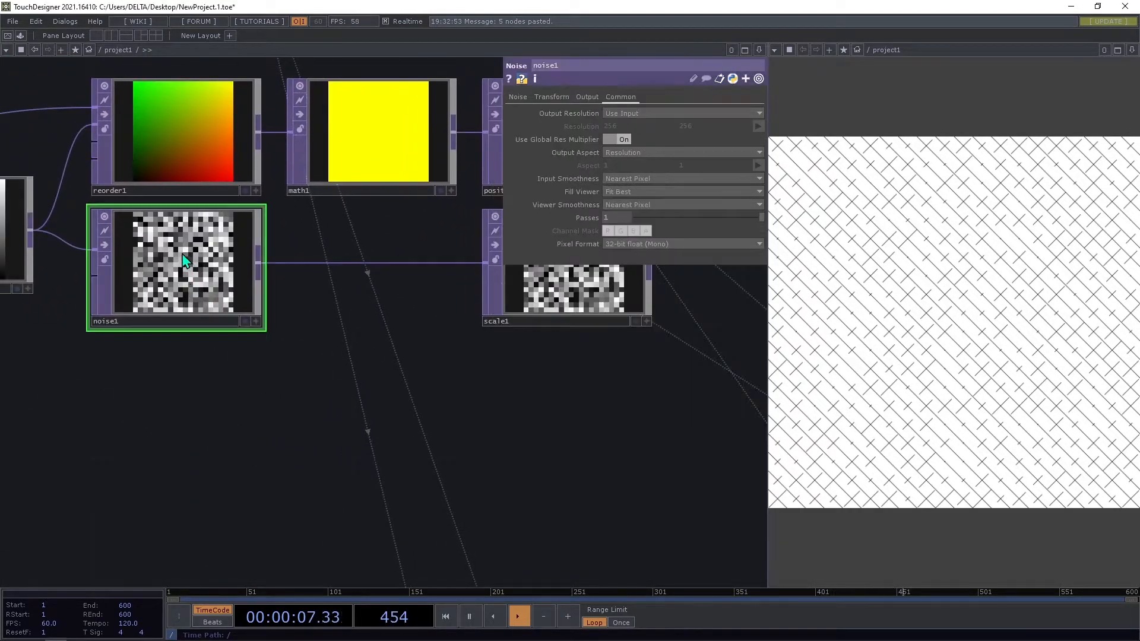
{"action": "left_click", "coordinate": [519, 96]}
{"action": "left_click", "coordinate": [617, 242]}
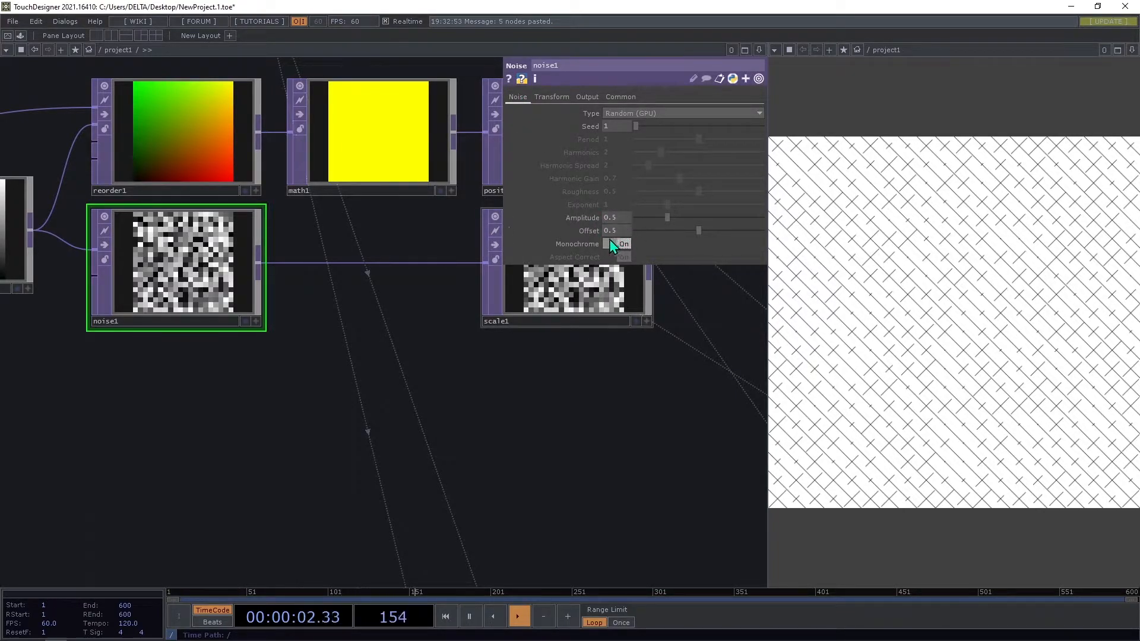
Insert a Limit TOP on the wire between noise1 and scale1.
{"action": "scroll", "coordinate": [362, 365], "scroll_direction": "down", "scroll_amount": 3}
{"action": "scroll", "coordinate": [323, 323], "scroll_direction": "up", "scroll_amount": 3}
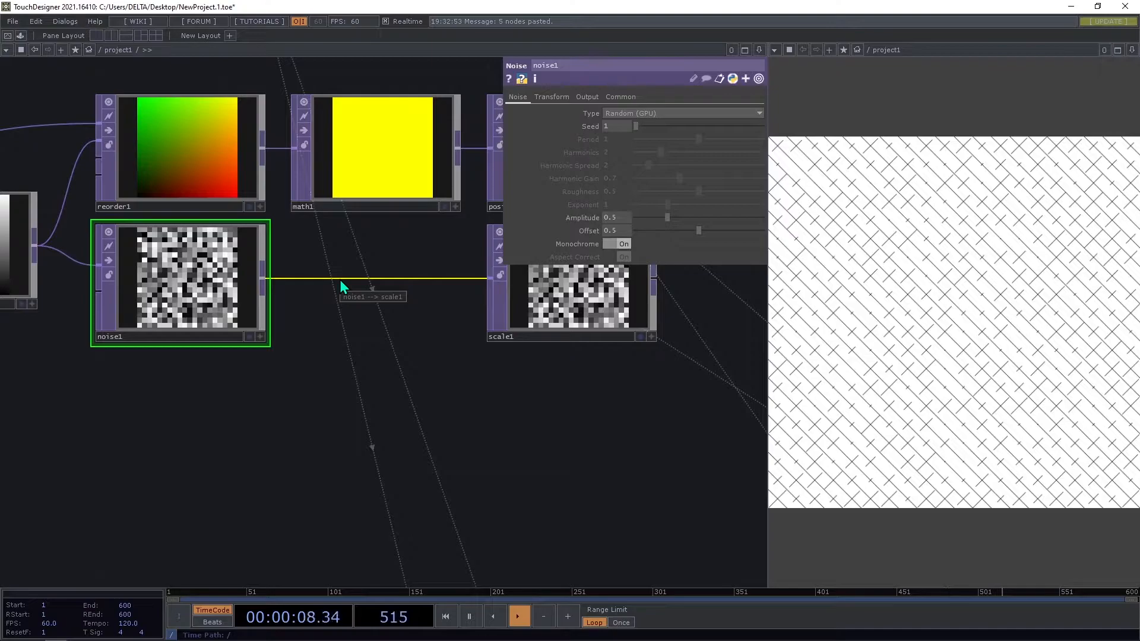
{"action": "right_click", "coordinate": [341, 281]}
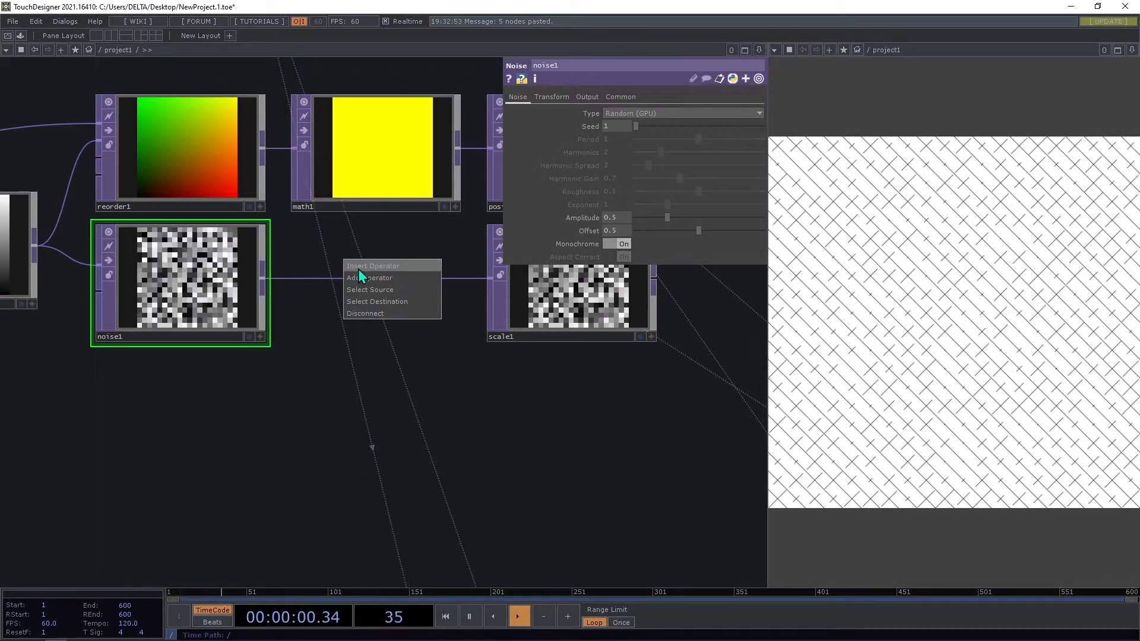
{"action": "left_click", "coordinate": [358, 267]}
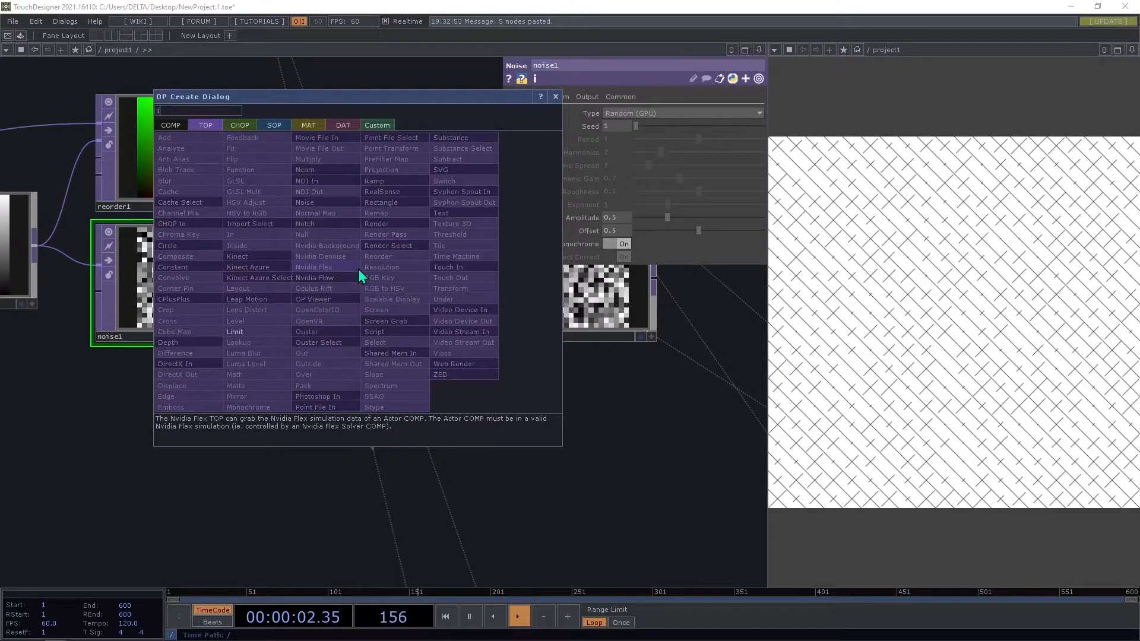
{"action": "left_click", "coordinate": [276, 321]}
{"action": "left_click", "coordinate": [387, 287]}
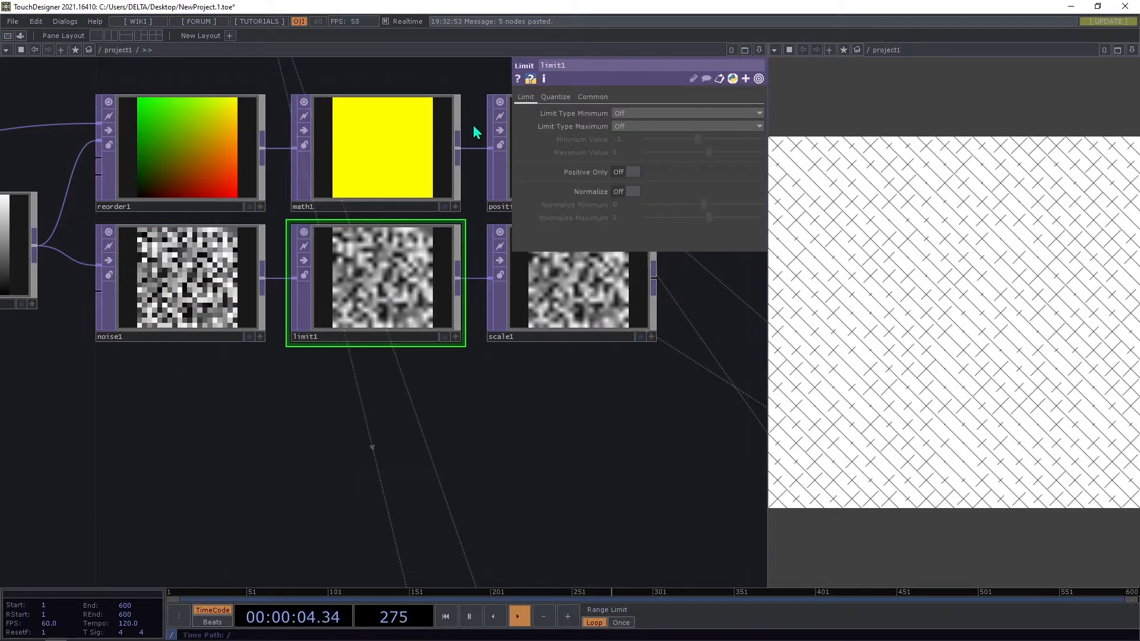
Set limit1's Quantize Value to Round with a Value Step of 1.
{"action": "left_click", "coordinate": [555, 99]}
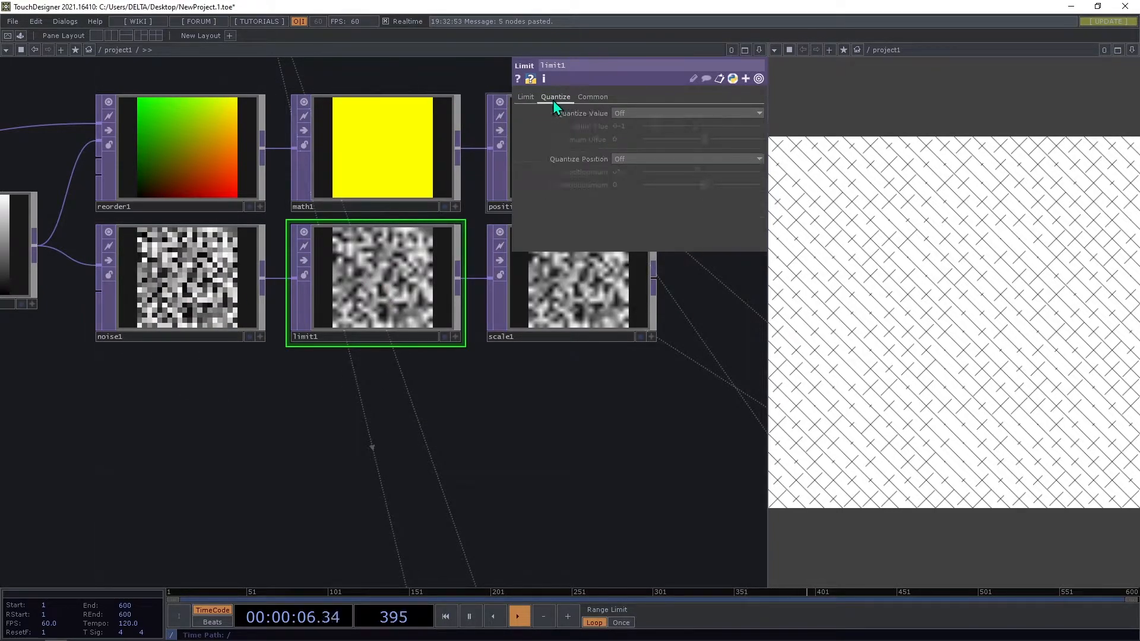
{"action": "left_click", "coordinate": [621, 112]}
{"action": "left_click", "coordinate": [625, 155]}
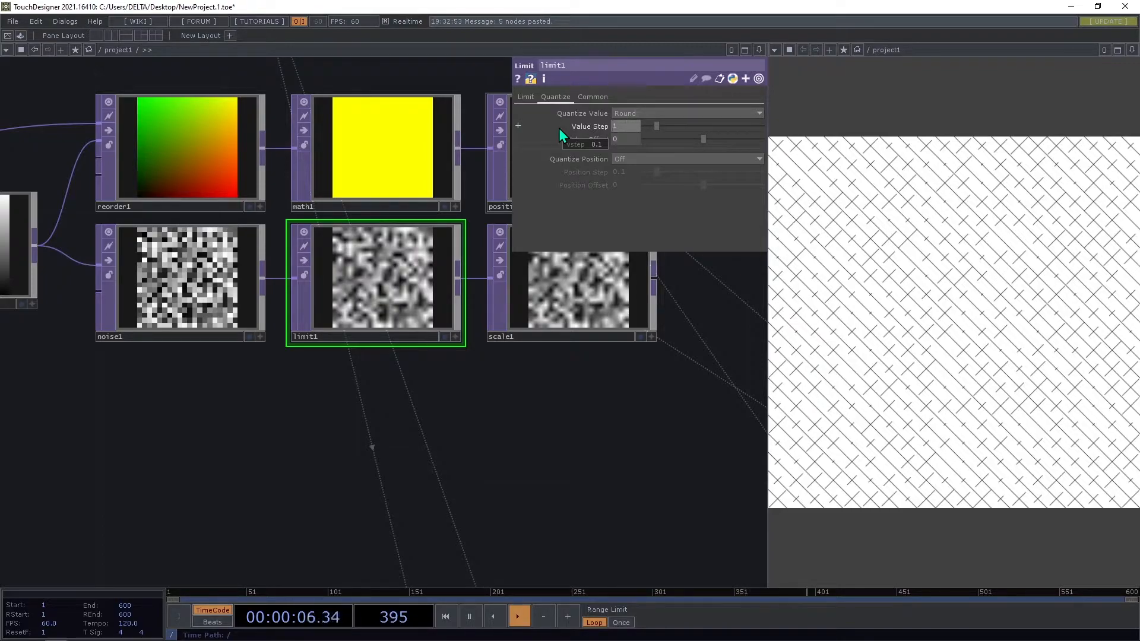
{"action": "key", "text": "Return"}
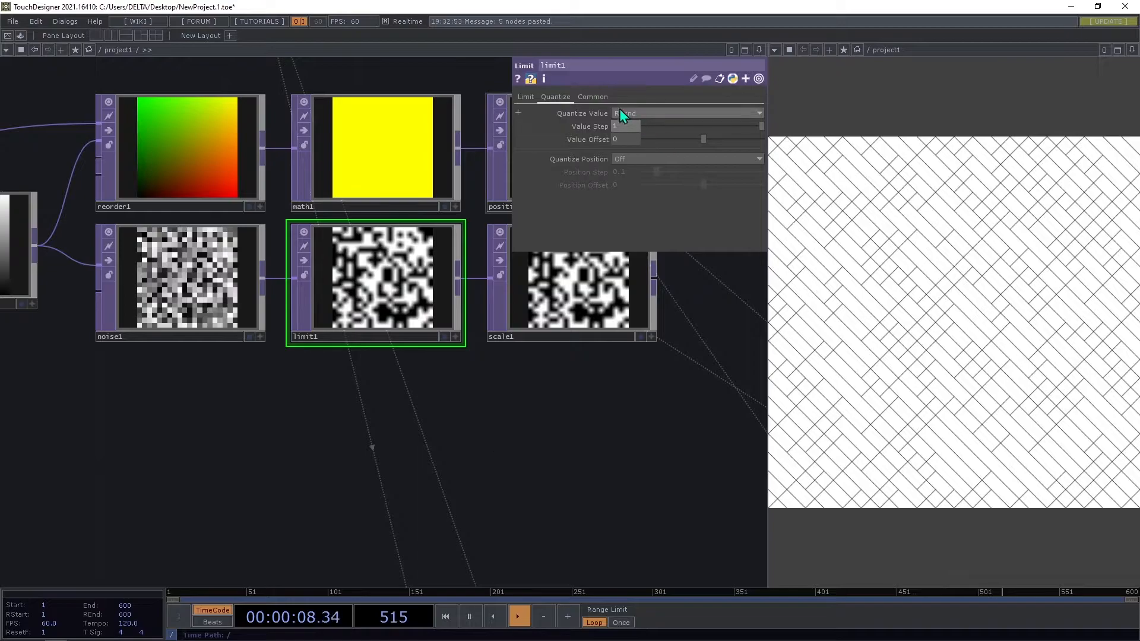
Set limit1's input smoothness and viewer smoothness to Nearest Pixel and check its pixel pattern up close.
{"action": "left_click", "coordinate": [593, 97]}
{"action": "left_click", "coordinate": [646, 176]}
{"action": "left_click", "coordinate": [645, 190]}
{"action": "left_click", "coordinate": [653, 206]}
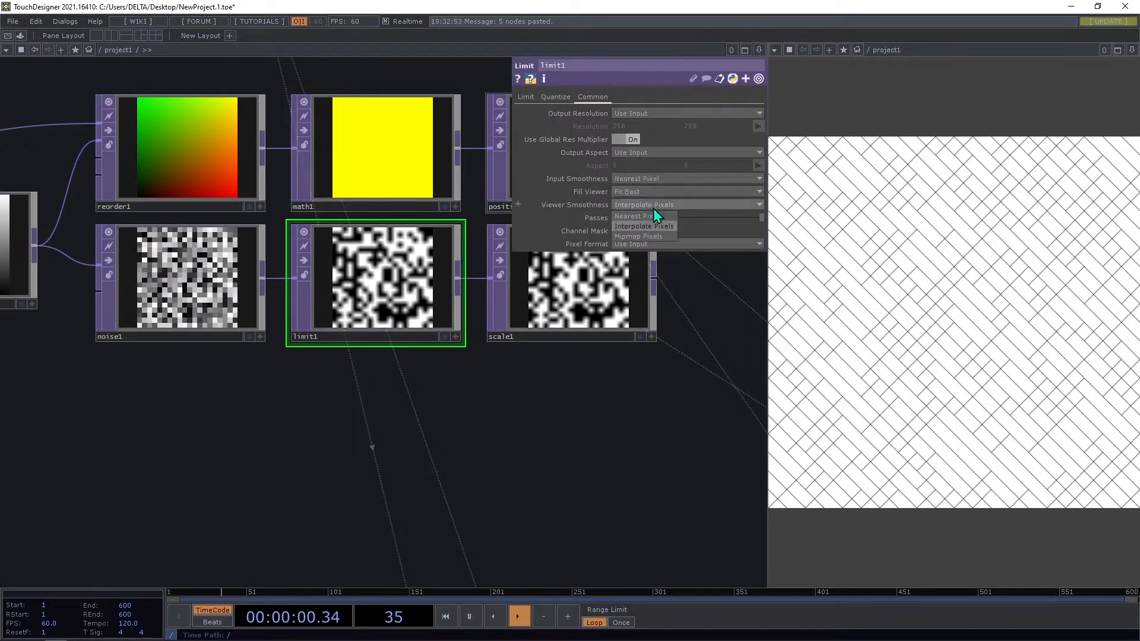
{"action": "left_click", "coordinate": [651, 217]}
{"action": "scroll", "coordinate": [271, 303], "scroll_direction": "up", "scroll_amount": 5}
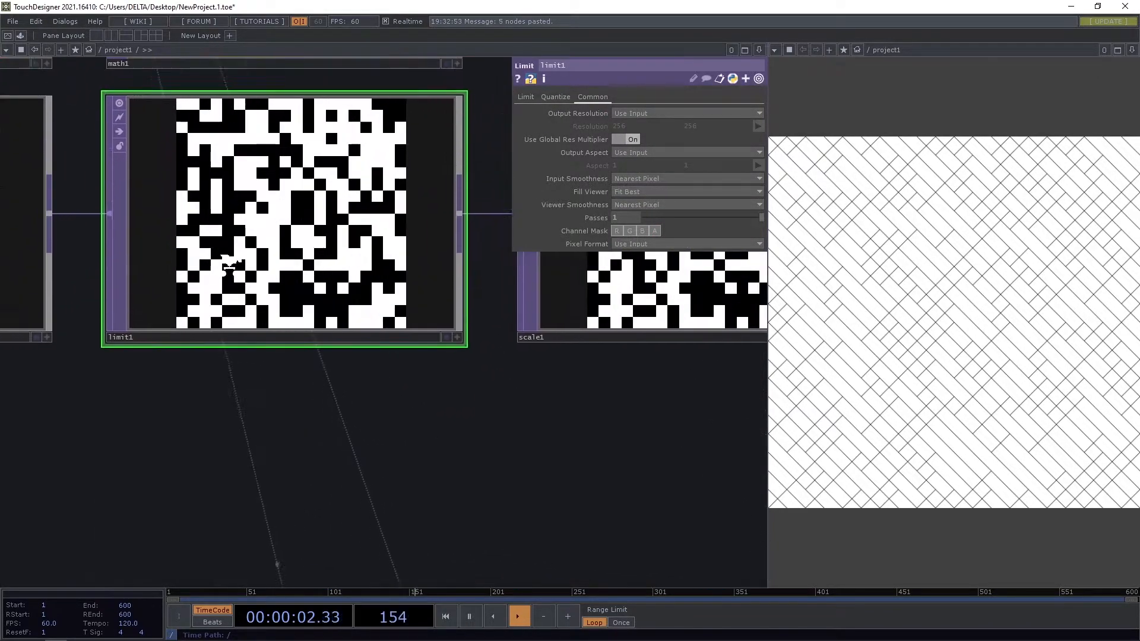
{"action": "scroll", "coordinate": [270, 303], "scroll_direction": "up", "scroll_amount": 5}
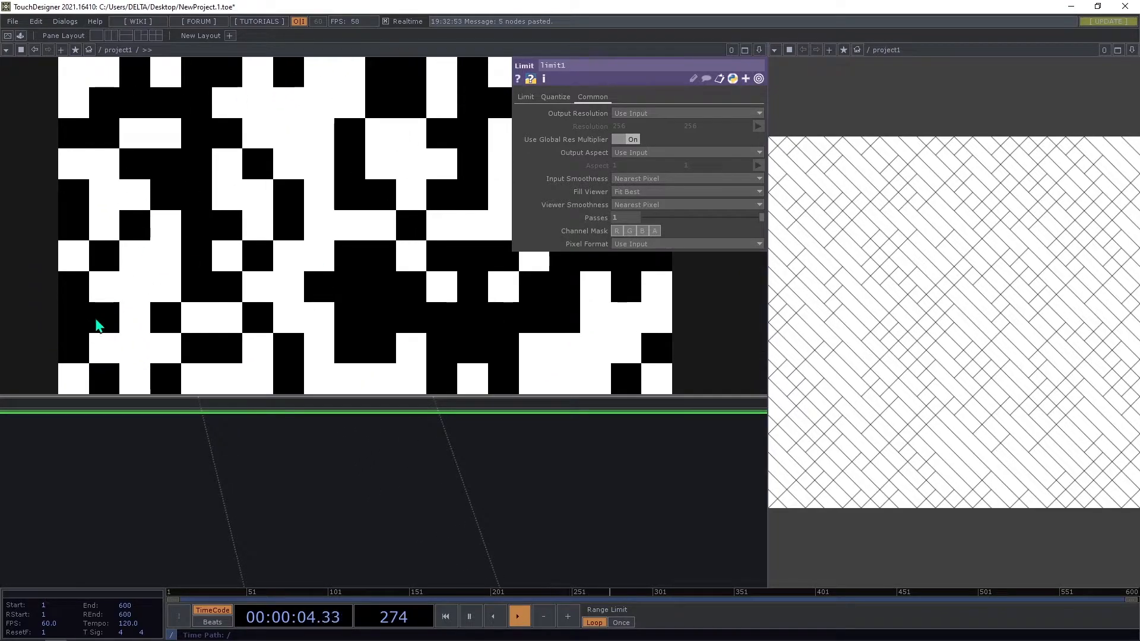
{"action": "scroll", "coordinate": [158, 365], "scroll_direction": "down", "scroll_amount": 8}
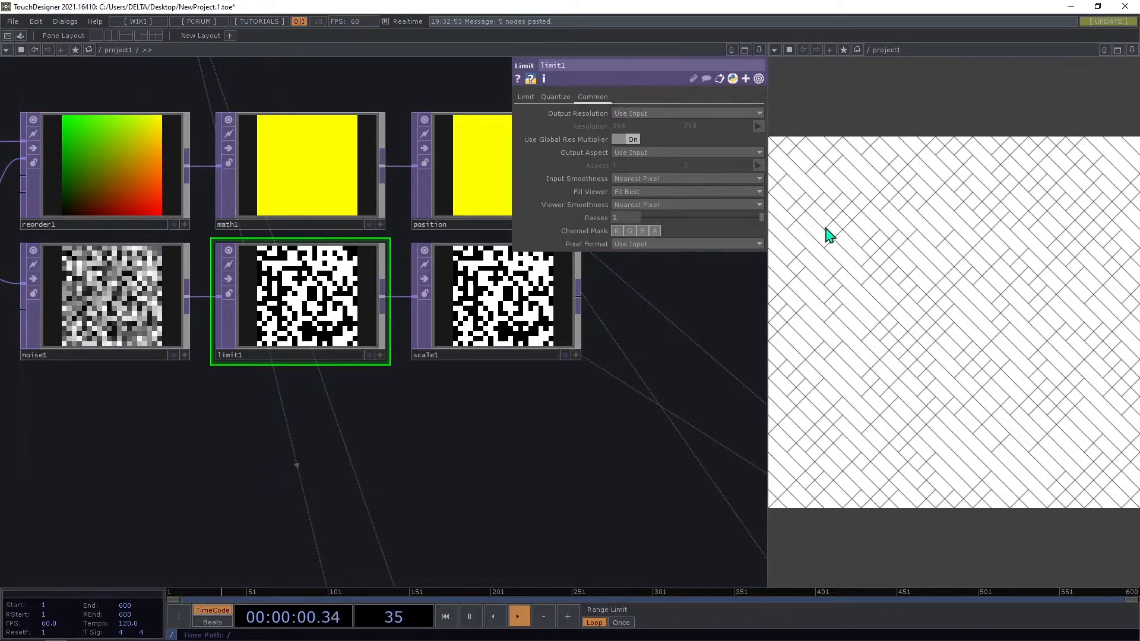
Position limit1 in the row between noise1 and scale1.
{"action": "scroll", "coordinate": [588, 305], "scroll_direction": "down", "scroll_amount": 6}
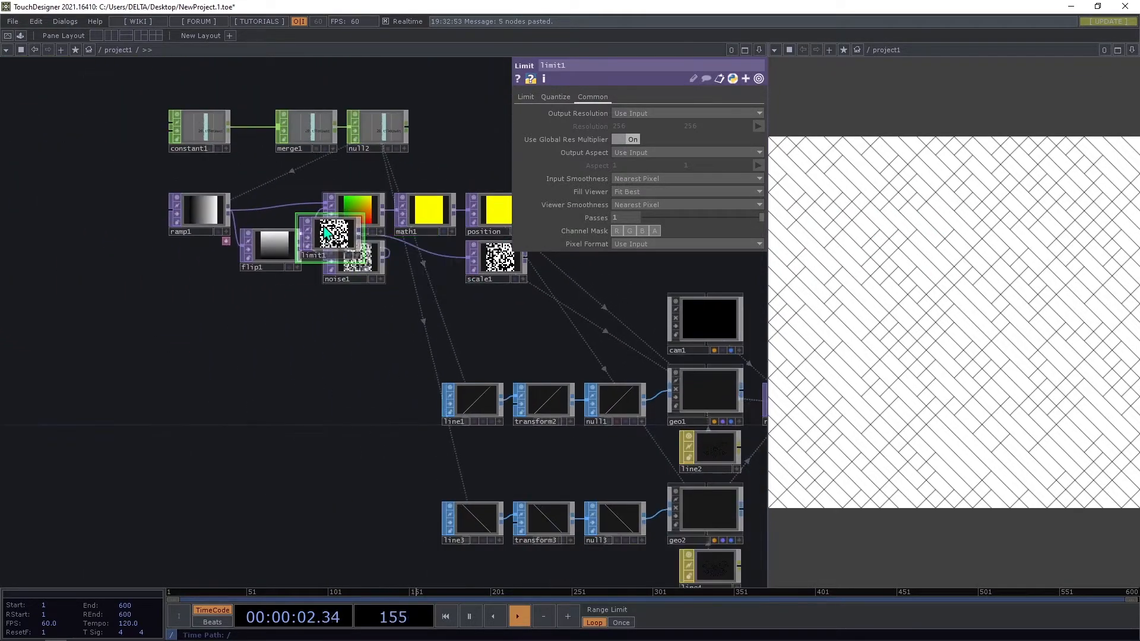
{"action": "left_click_drag", "start_coordinate": [328, 244], "coordinate": [421, 267]}
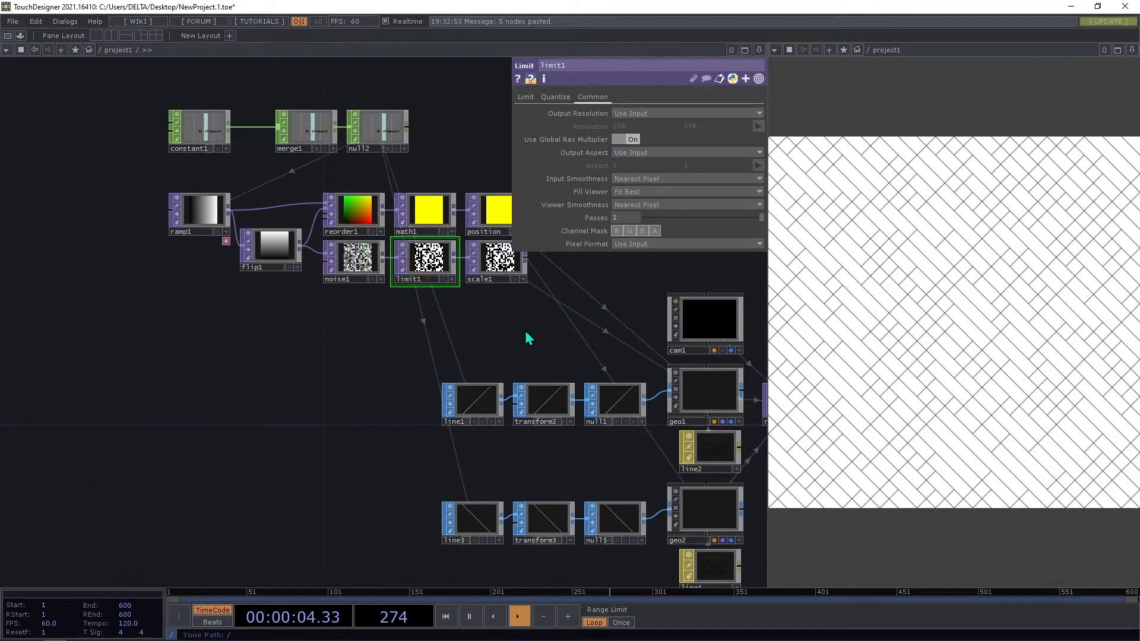
{"action": "left_click_drag", "start_coordinate": [553, 273], "coordinate": [433, 242]}
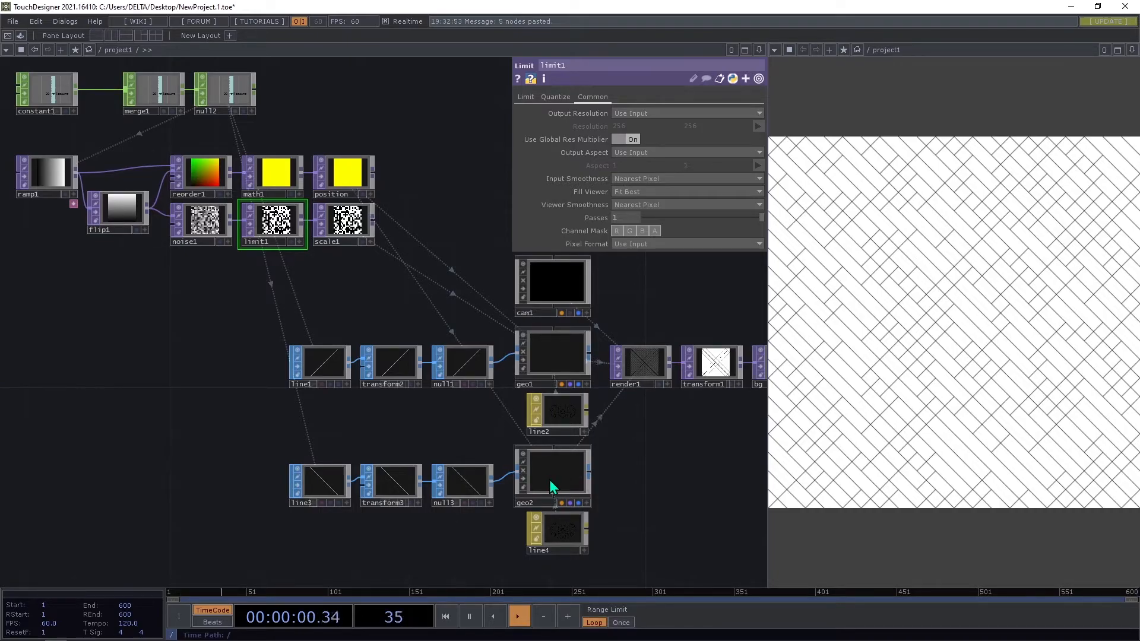
Examine geo2's instance settings and limit1's black-and-white pattern that selects which line direction is drawn.
{"action": "left_click", "coordinate": [551, 369]}
{"action": "left_click_drag", "start_coordinate": [374, 410], "coordinate": [255, 325]}
{"action": "left_click", "coordinate": [426, 387]}
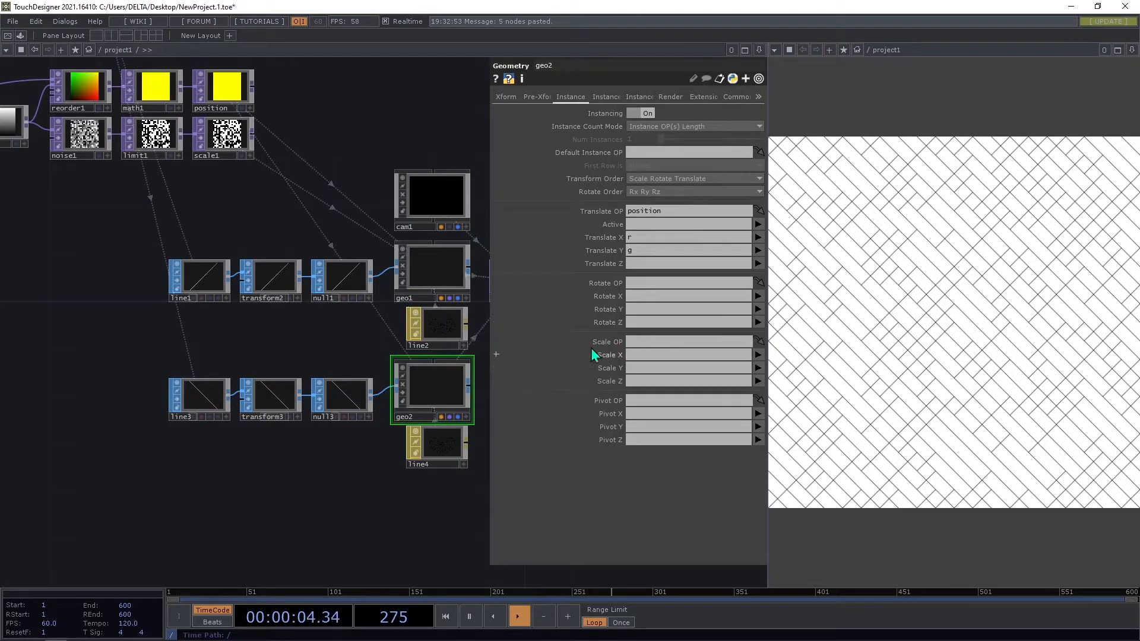
{"action": "left_click_drag", "start_coordinate": [238, 201], "coordinate": [274, 261]}
{"action": "scroll", "coordinate": [222, 220], "scroll_direction": "up", "scroll_amount": 5}
{"action": "left_click_drag", "start_coordinate": [223, 220], "coordinate": [269, 302]}
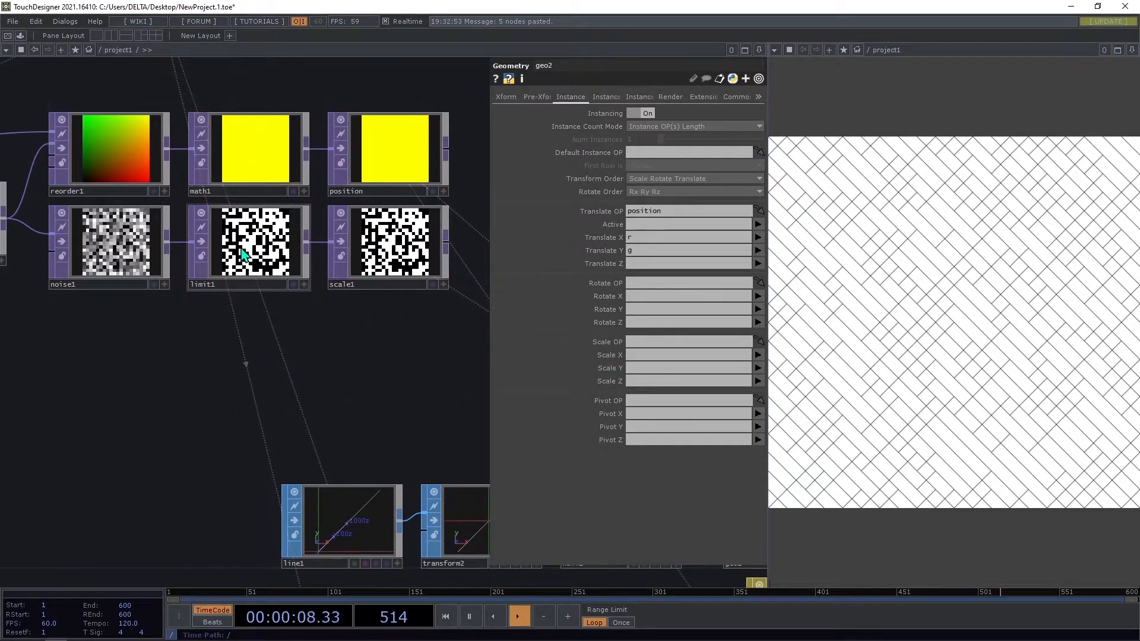
{"action": "scroll", "coordinate": [286, 239], "scroll_direction": "up", "scroll_amount": 5}
{"action": "left_click_drag", "start_coordinate": [356, 376], "coordinate": [417, 388]}
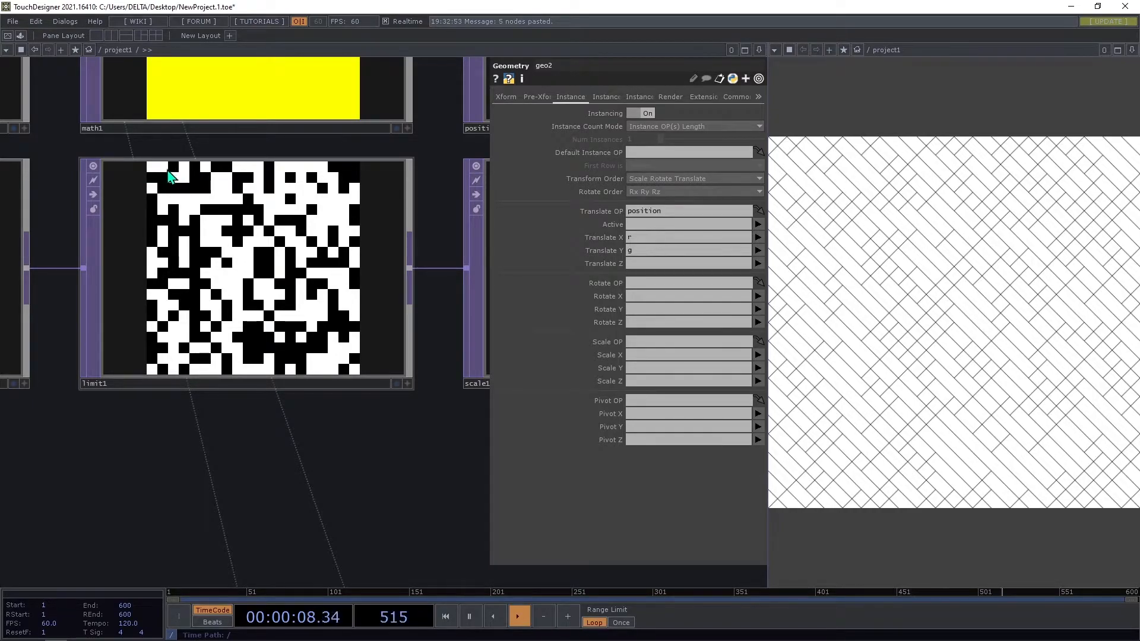
{"action": "scroll", "coordinate": [84, 219], "scroll_direction": "down", "scroll_amount": 5}
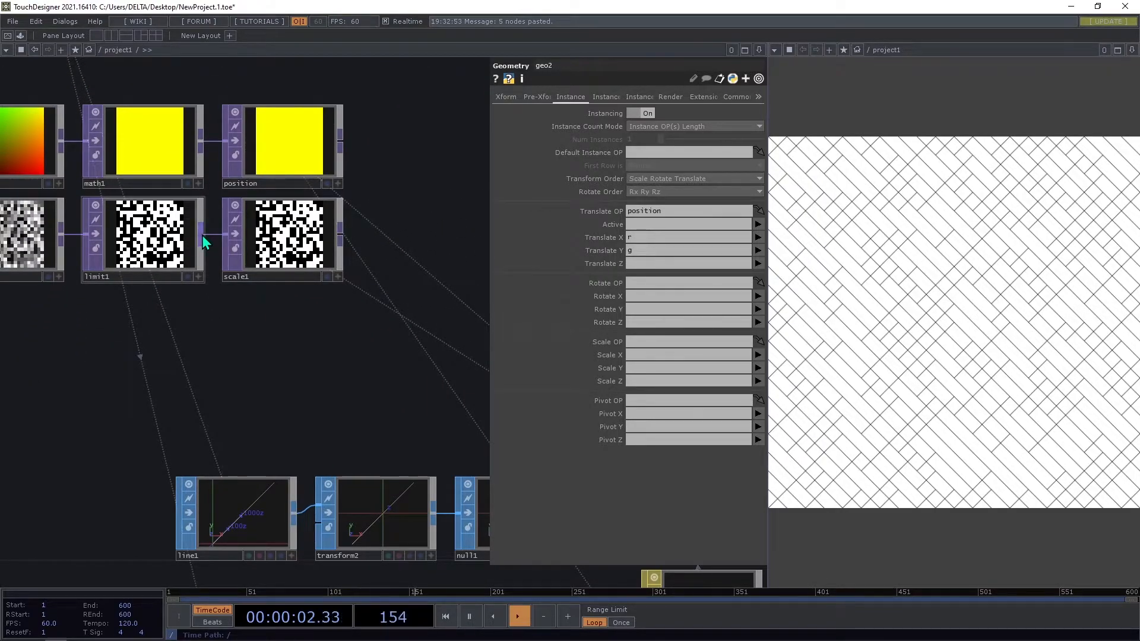
Branch a Level TOP off limit1 below scale1 and set its Invert to 1.
{"action": "right_click", "coordinate": [202, 235]}
{"action": "type", "text": "l"}
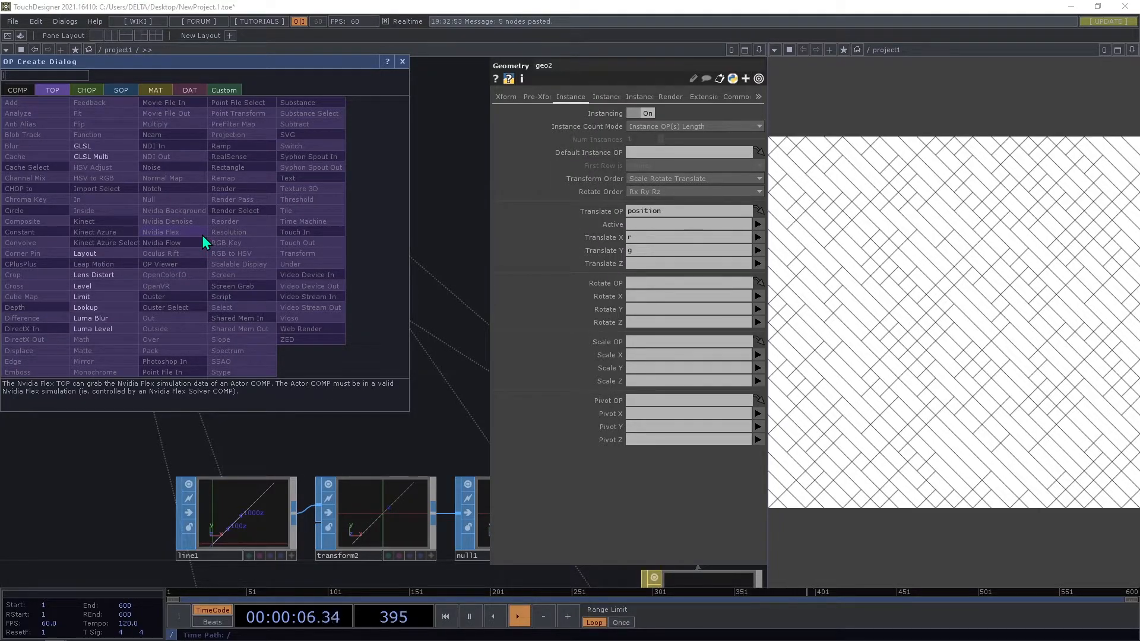
{"action": "left_click", "coordinate": [112, 287]}
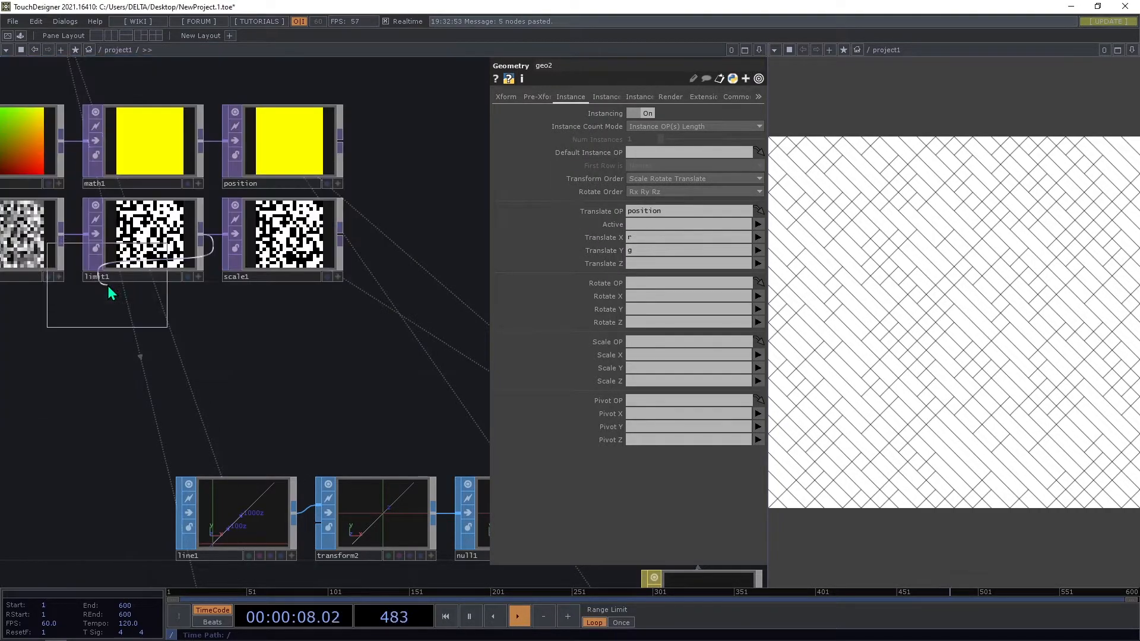
{"action": "left_click", "coordinate": [281, 322]}
{"action": "left_click_drag", "start_coordinate": [637, 126], "coordinate": [766, 123]}
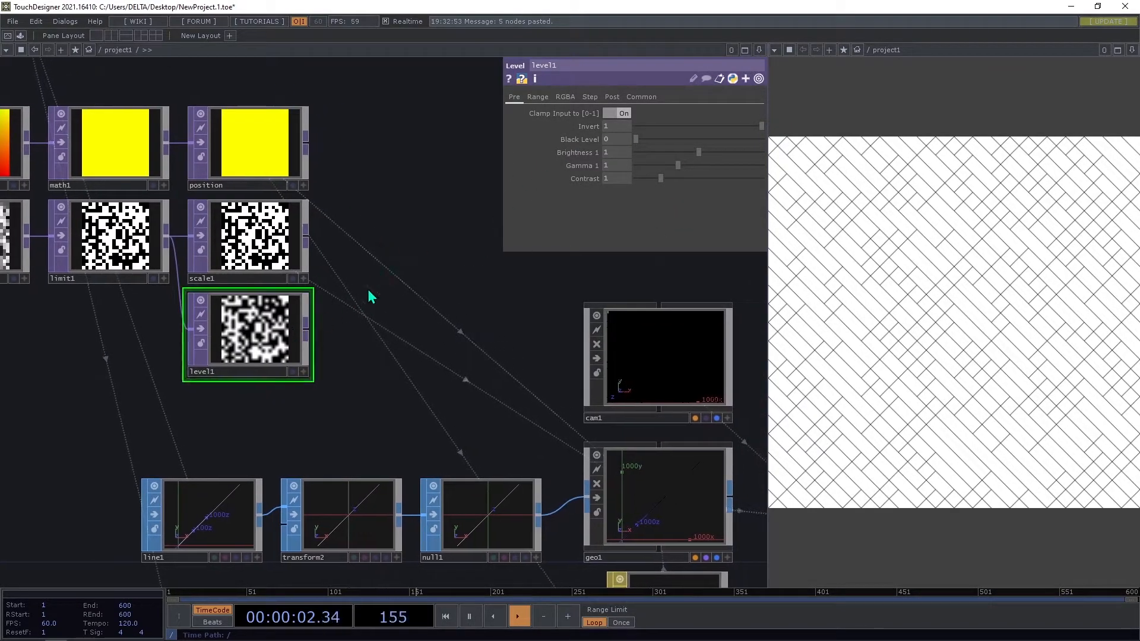
Set level1's input smoothness and viewer smoothness to Nearest Pixel.
{"action": "left_click", "coordinate": [640, 97]}
{"action": "left_click", "coordinate": [643, 179]}
{"action": "left_click", "coordinate": [630, 191]}
{"action": "left_click", "coordinate": [629, 204]}
{"action": "left_click", "coordinate": [628, 219]}
Duplicate the scale1 Null, place the copy beside level1 and connect level1's output to it.
{"action": "left_click", "coordinate": [279, 242]}
{"action": "key", "text": "ctrl+c"}
{"action": "key", "text": "ctrl+v"}
{"action": "left_click_drag", "start_coordinate": [241, 352], "coordinate": [399, 324]}
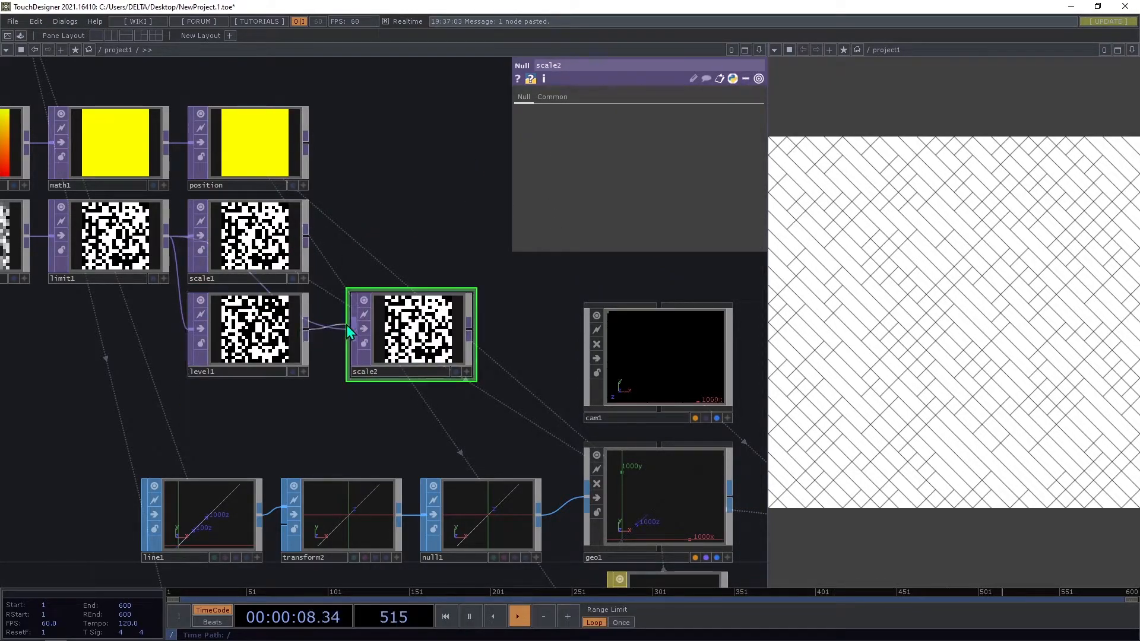
{"action": "left_click_drag", "start_coordinate": [368, 372], "coordinate": [345, 372]}
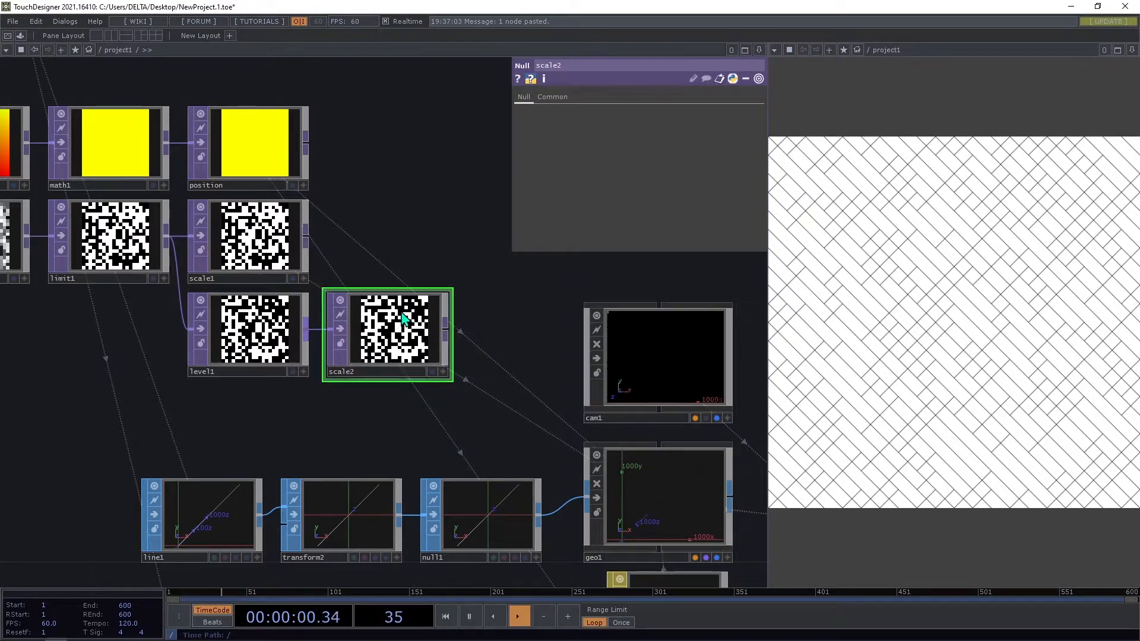
Move scale1 so it lines up directly above scale2.
{"action": "scroll", "coordinate": [288, 326], "scroll_direction": "down", "scroll_amount": 6}
{"action": "scroll", "coordinate": [285, 186], "scroll_direction": "up", "scroll_amount": 10}
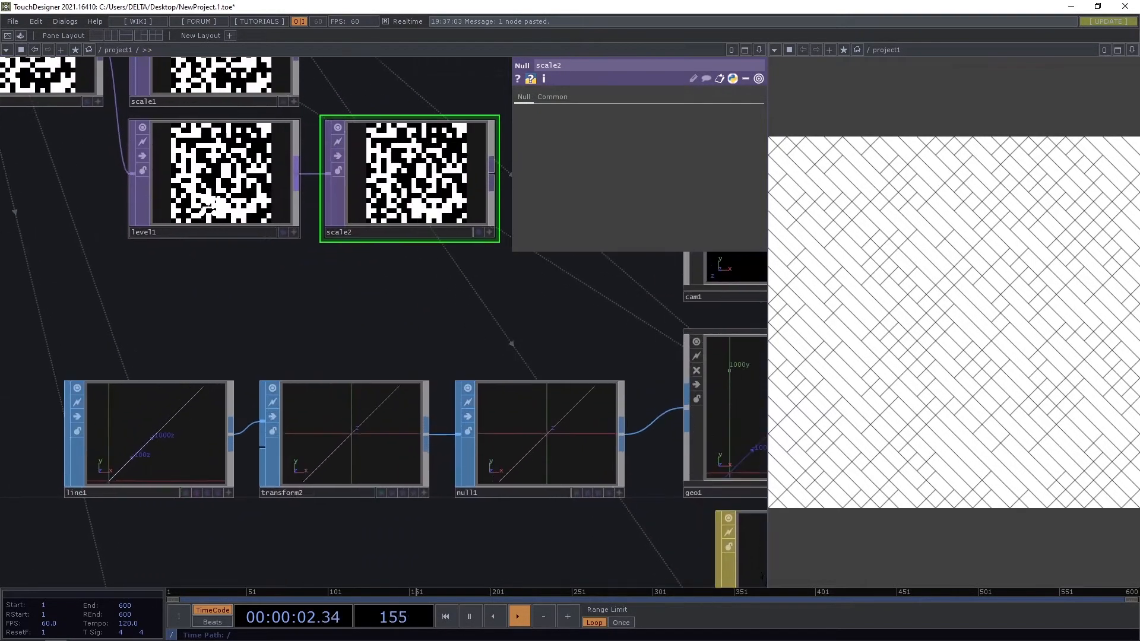
{"action": "scroll", "coordinate": [190, 242], "scroll_direction": "down", "scroll_amount": 3}
{"action": "left_click_drag", "start_coordinate": [196, 138], "coordinate": [335, 138]}
{"action": "left_click_drag", "start_coordinate": [409, 150], "coordinate": [394, 187]}
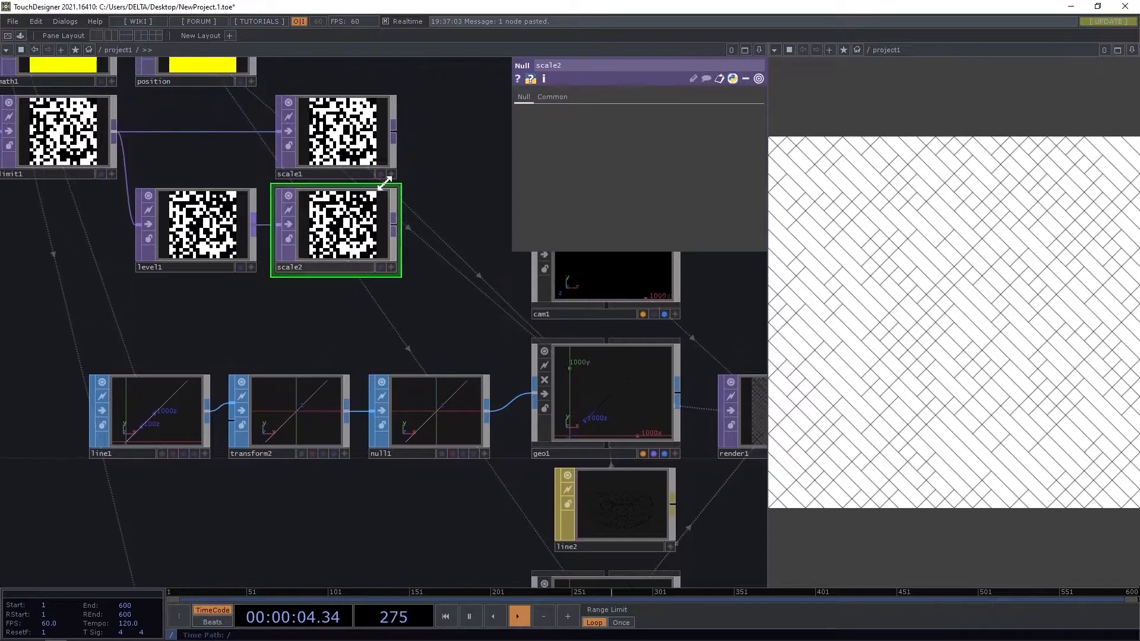
Assign scale2 as geo2's instance Scale OP and map both Scale X and Scale Y to the r channel.
{"action": "scroll", "coordinate": [386, 185], "scroll_direction": "up", "scroll_amount": 2}
{"action": "scroll", "coordinate": [163, 190], "scroll_direction": "down", "scroll_amount": 5}
{"action": "left_click_drag", "start_coordinate": [261, 244], "coordinate": [648, 341]}
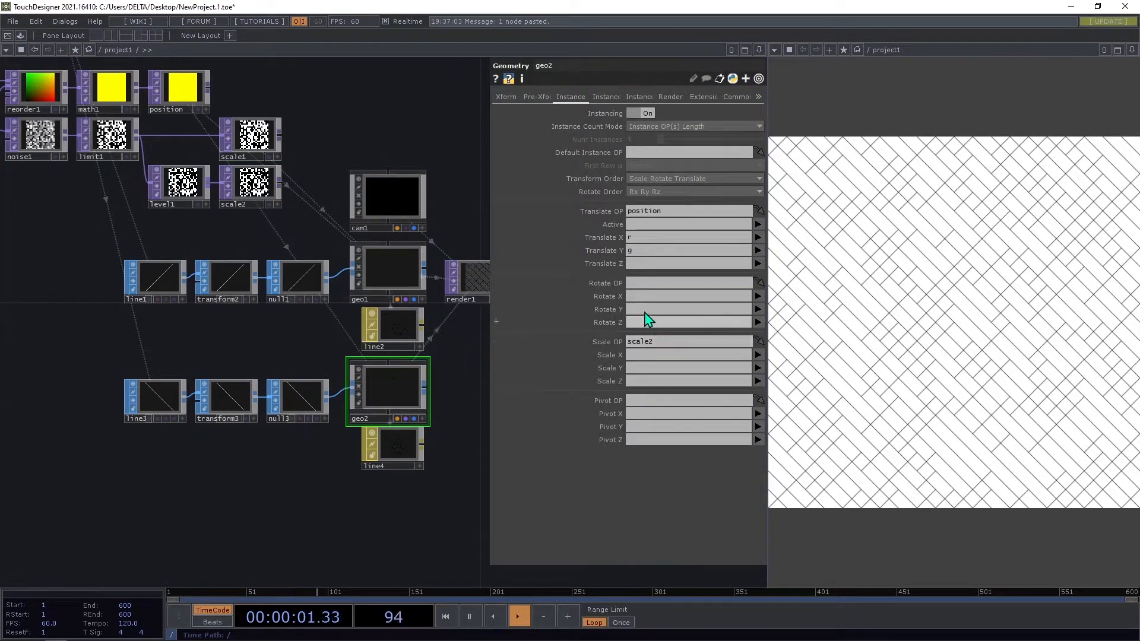
{"action": "left_click", "coordinate": [760, 356]}
{"action": "left_click", "coordinate": [760, 369]}
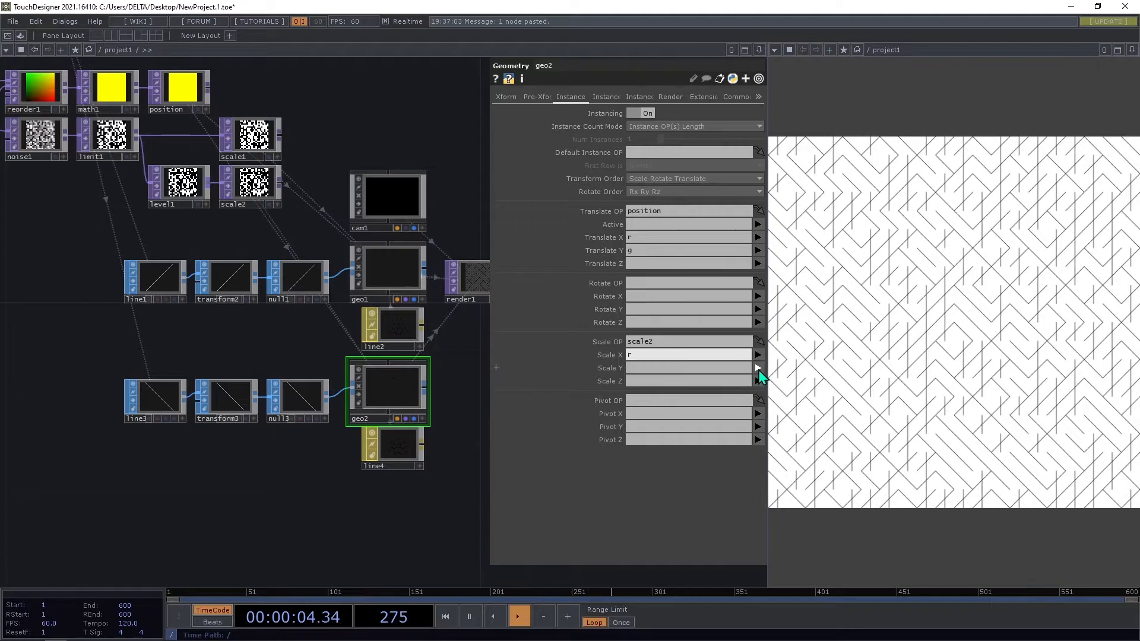
{"action": "left_click", "coordinate": [759, 369]}
{"action": "left_click", "coordinate": [628, 384]}
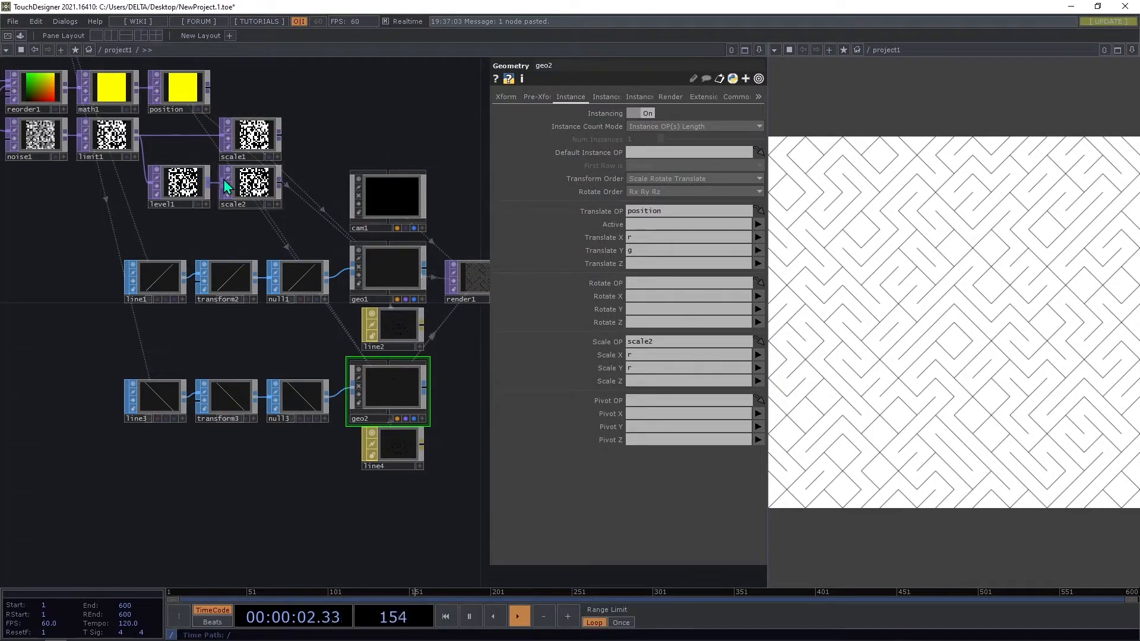
{"action": "scroll", "coordinate": [223, 180], "scroll_direction": "down", "scroll_amount": 2}
{"action": "scroll", "coordinate": [223, 179], "scroll_direction": "down", "scroll_amount": 2}
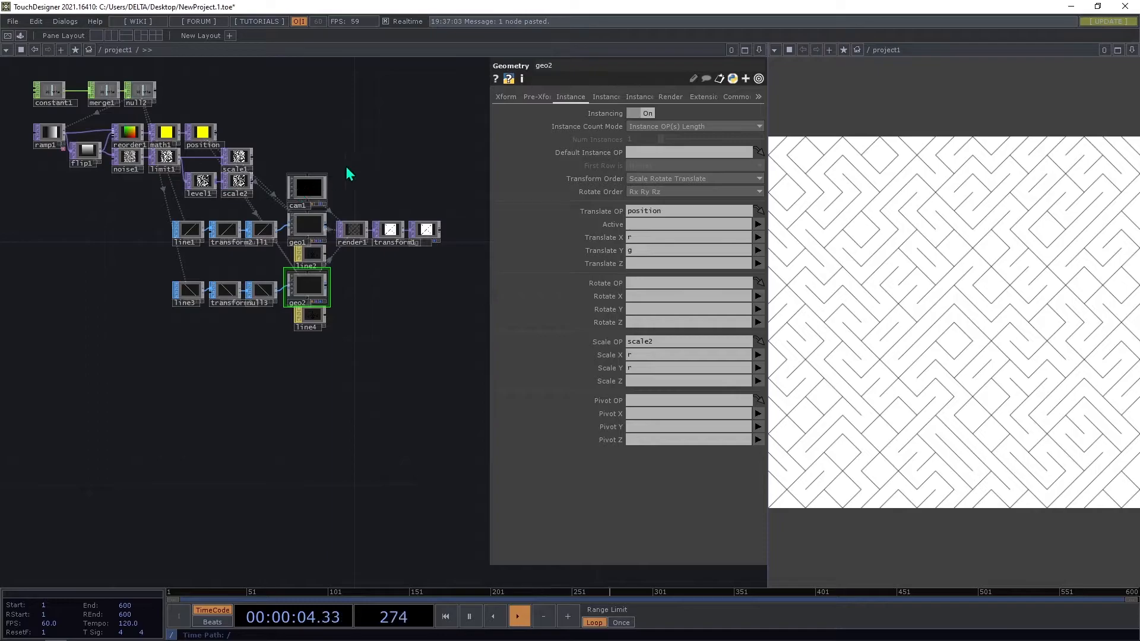
{"action": "scroll", "coordinate": [335, 181], "scroll_direction": "up", "scroll_amount": 5}
{"action": "left_click_drag", "start_coordinate": [337, 182], "coordinate": [641, 402]}
{"action": "scroll", "coordinate": [265, 242], "scroll_direction": "down", "scroll_amount": 5}
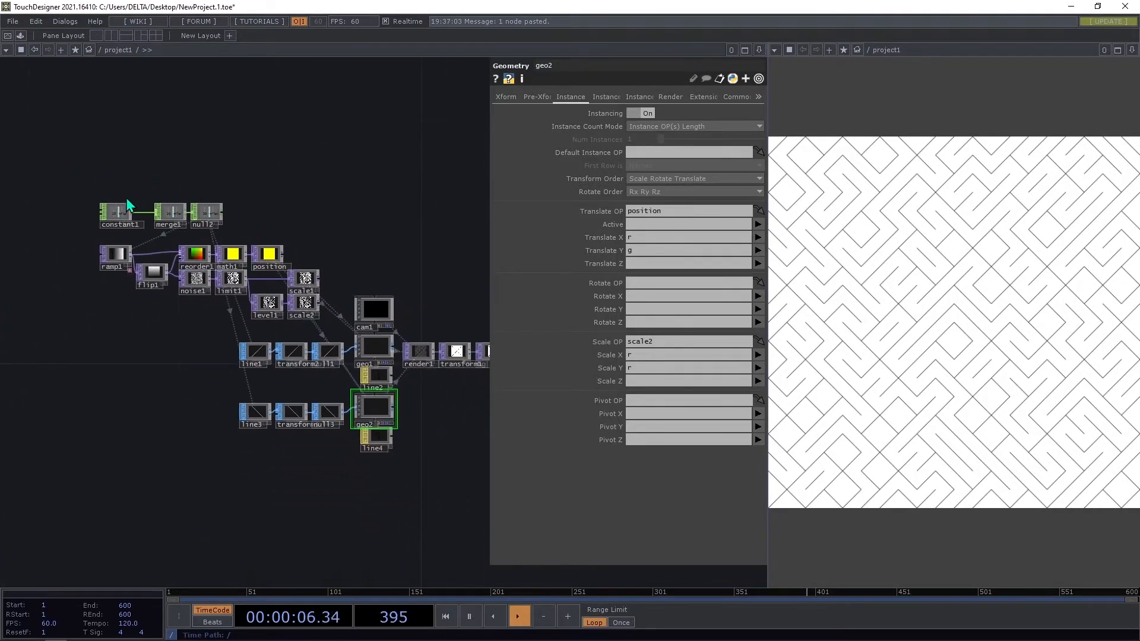
Move constant1, merge1 and null2 together higher in the network to open space above ramp1.
{"action": "scroll", "coordinate": [121, 199], "scroll_direction": "up", "scroll_amount": 5}
{"action": "right_click_drag", "start_coordinate": [110, 193], "coordinate": [405, 265]}
{"action": "left_click_drag", "start_coordinate": [349, 268], "coordinate": [347, 153]}
{"action": "scroll", "coordinate": [346, 150], "scroll_direction": "down", "scroll_amount": 3}
{"action": "left_click_drag", "start_coordinate": [279, 259], "coordinate": [272, 322]}
{"action": "scroll", "coordinate": [238, 259], "scroll_direction": "up", "scroll_amount": 3}
{"action": "left_click_drag", "start_coordinate": [240, 266], "coordinate": [261, 341]}
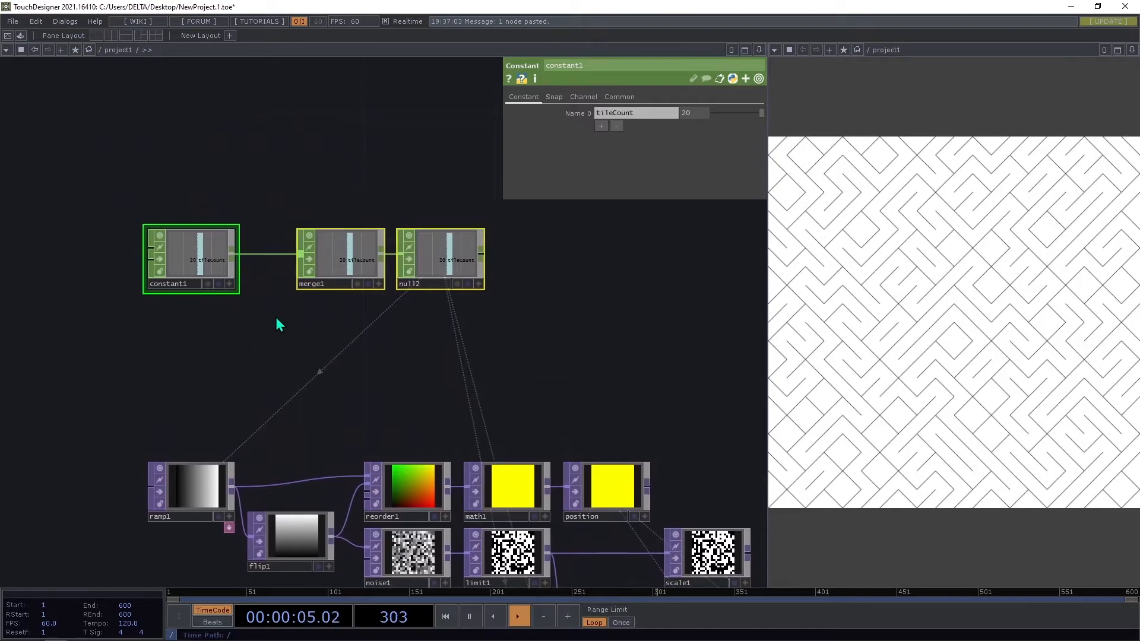
{"action": "left_click", "coordinate": [265, 287]}
Examine in the running P_2_1_1_01 Processing sketch how cursor position and repeated mouse clicks affect line thickness and the random pattern.
{"action": "left_click_drag", "start_coordinate": [0, 89], "coordinate": [355, 74]}
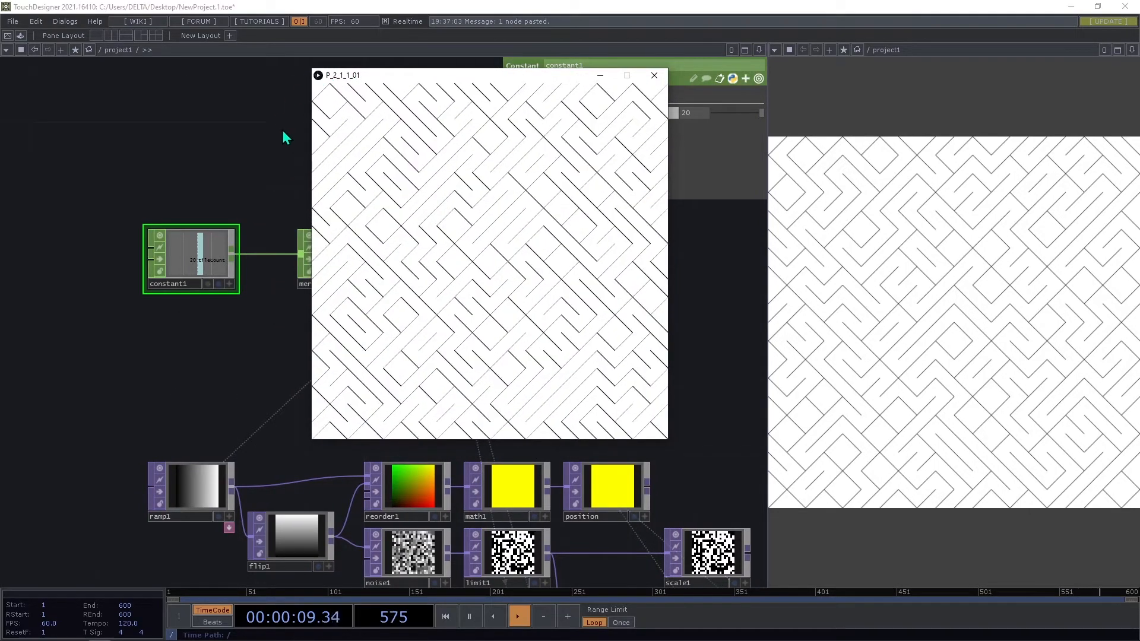
{"action": "left_click", "coordinate": [513, 155]}
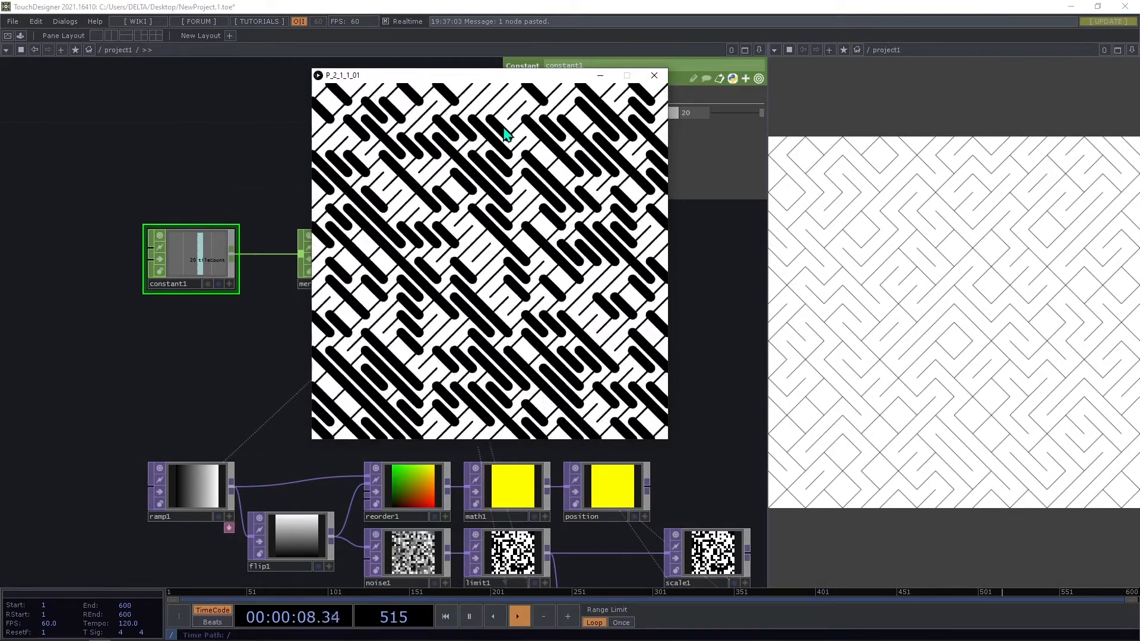
{"action": "left_click", "coordinate": [447, 147]}
{"action": "left_click", "coordinate": [447, 147]}
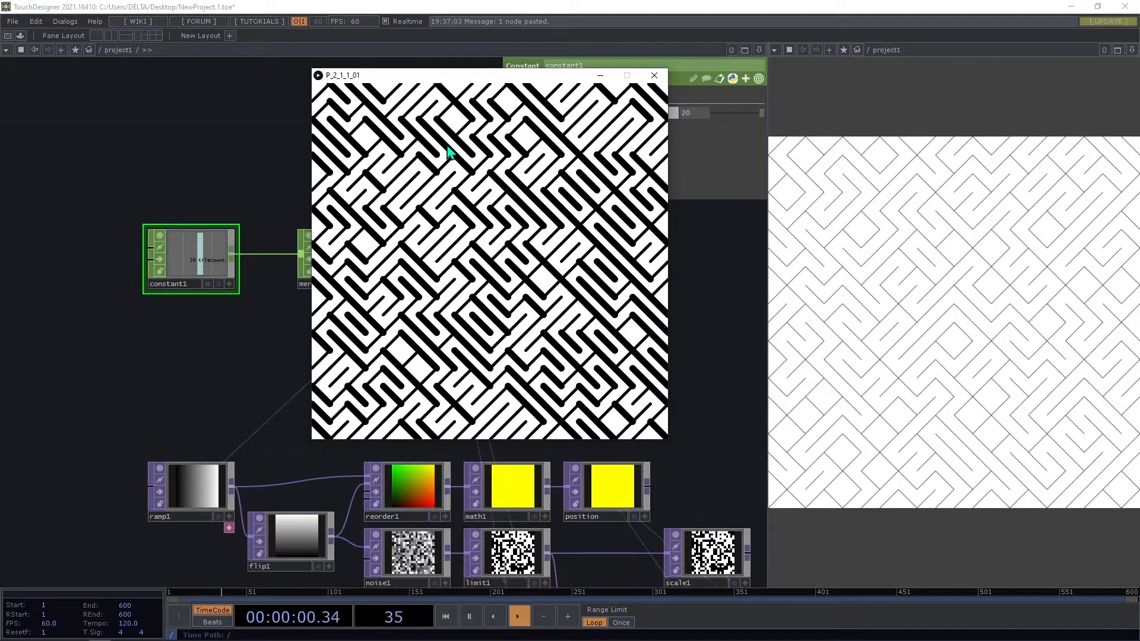
{"action": "left_click", "coordinate": [447, 146]}
{"action": "left_click", "coordinate": [447, 147]}
{"action": "left_click", "coordinate": [447, 147]}
{"action": "left_click", "coordinate": [447, 147]}
{"action": "left_click", "coordinate": [447, 147]}
{"action": "left_click", "coordinate": [447, 147]}
{"action": "left_click", "coordinate": [447, 147]}
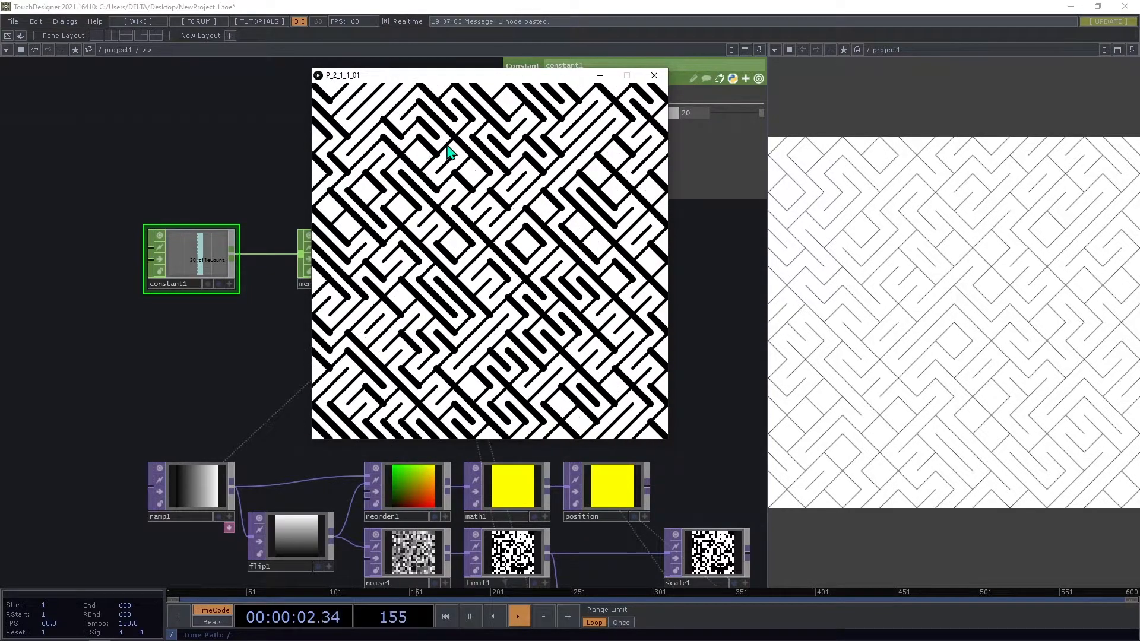
{"action": "left_click", "coordinate": [448, 147]}
{"action": "left_click", "coordinate": [447, 146]}
{"action": "left_click", "coordinate": [447, 147]}
{"action": "left_click", "coordinate": [447, 146]}
{"action": "left_click", "coordinate": [447, 147]}
{"action": "left_click", "coordinate": [447, 146]}
{"action": "left_click", "coordinate": [447, 147]}
{"action": "left_click", "coordinate": [447, 146]}
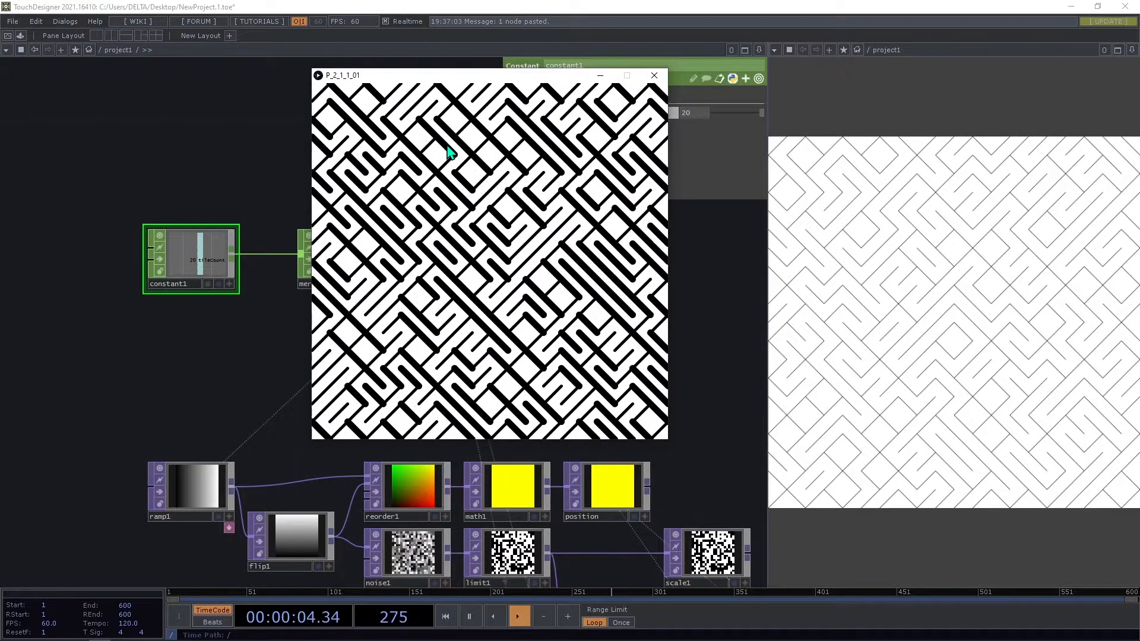
{"action": "left_click", "coordinate": [448, 146]}
{"action": "left_click", "coordinate": [448, 146]}
{"action": "left_click", "coordinate": [447, 147]}
{"action": "left_click", "coordinate": [447, 146]}
{"action": "left_click", "coordinate": [447, 147]}
{"action": "left_click", "coordinate": [447, 147]}
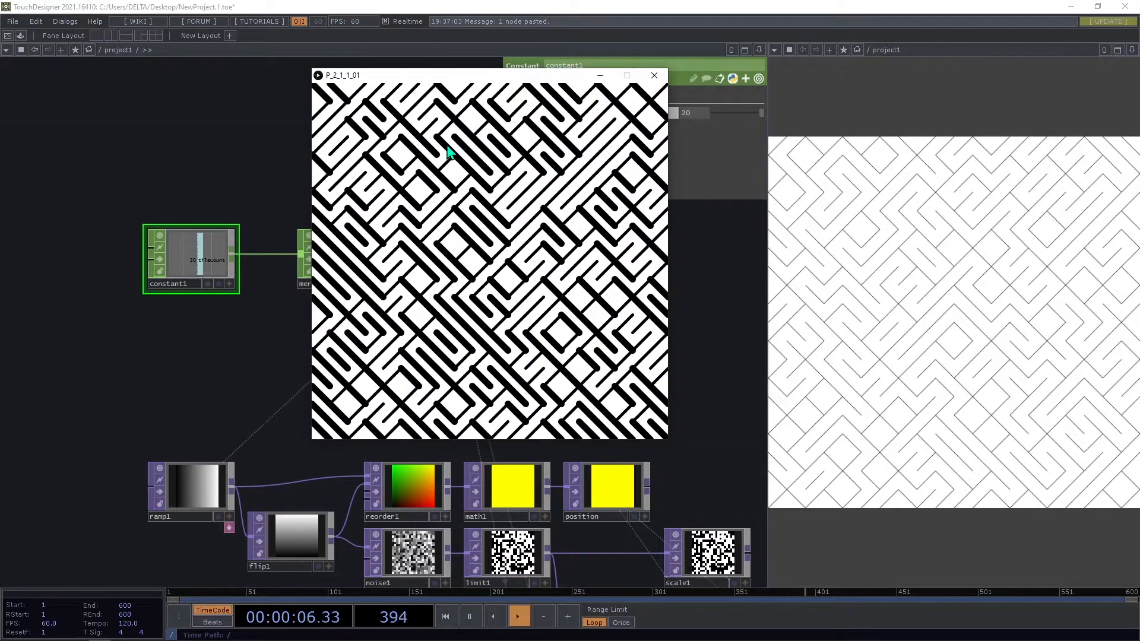
{"action": "left_click", "coordinate": [447, 146]}
{"action": "left_click", "coordinate": [448, 146]}
{"action": "left_click_drag", "start_coordinate": [459, 77], "coordinate": [0, 72]}
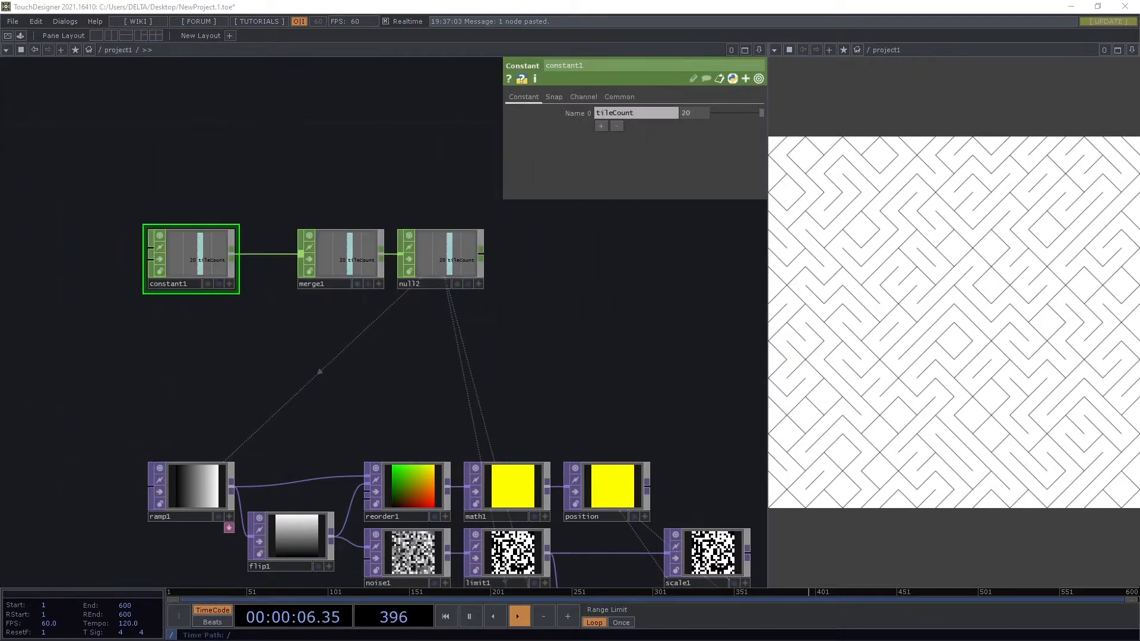
Add a Panel CHOP directly above constant1.
{"action": "left_click_drag", "start_coordinate": [216, 372], "coordinate": [207, 430]}
{"action": "key", "text": "Tab"}
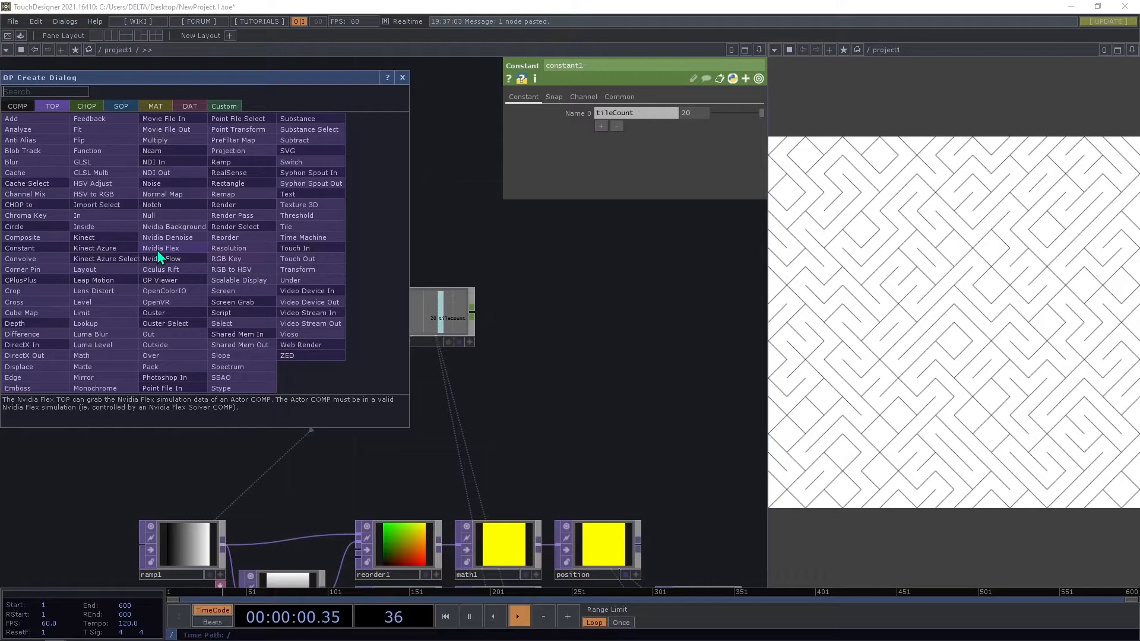
{"action": "type", "text": "pa"}
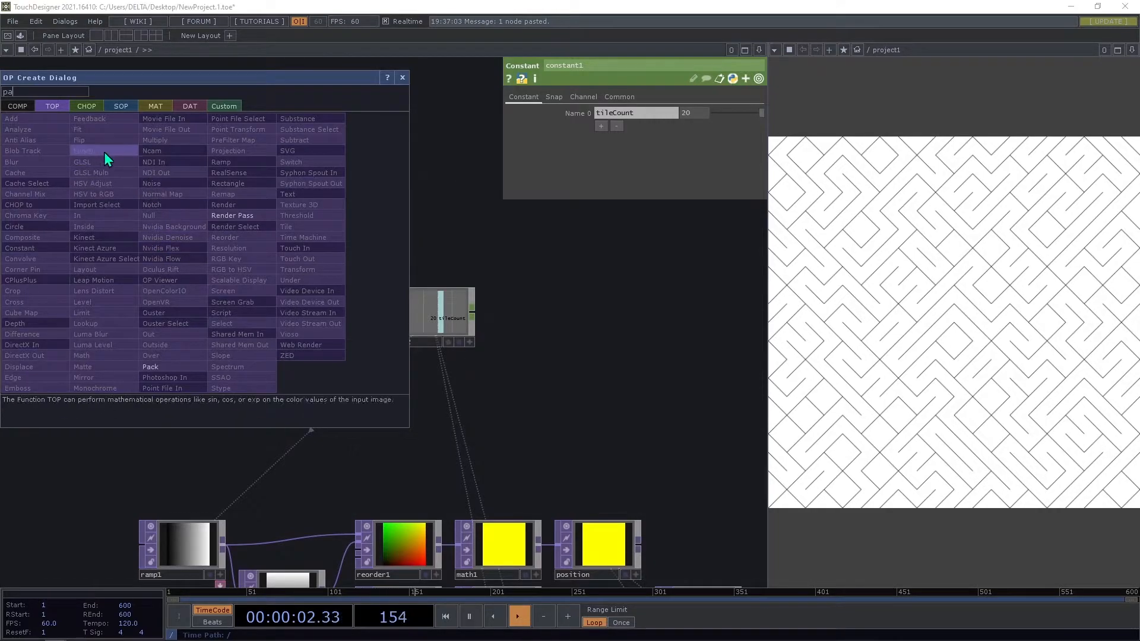
{"action": "left_click", "coordinate": [76, 108]}
{"action": "left_click", "coordinate": [253, 368]}
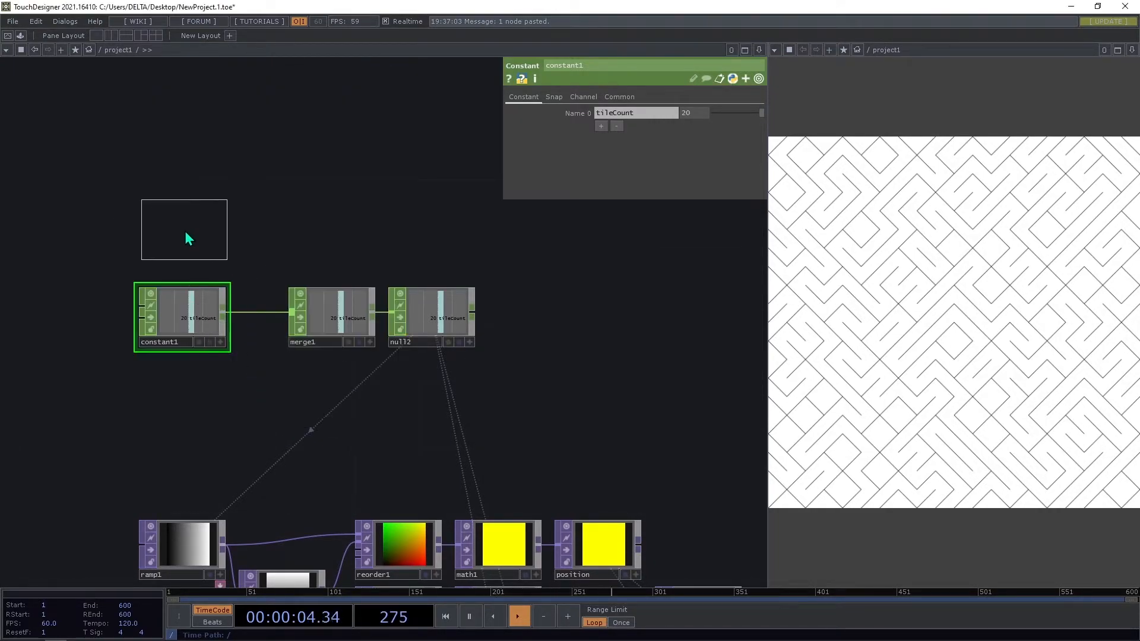
{"action": "left_click", "coordinate": [184, 231]}
Limit panel1's selected channels to select, insideu and insidev.
{"action": "left_click", "coordinate": [759, 126]}
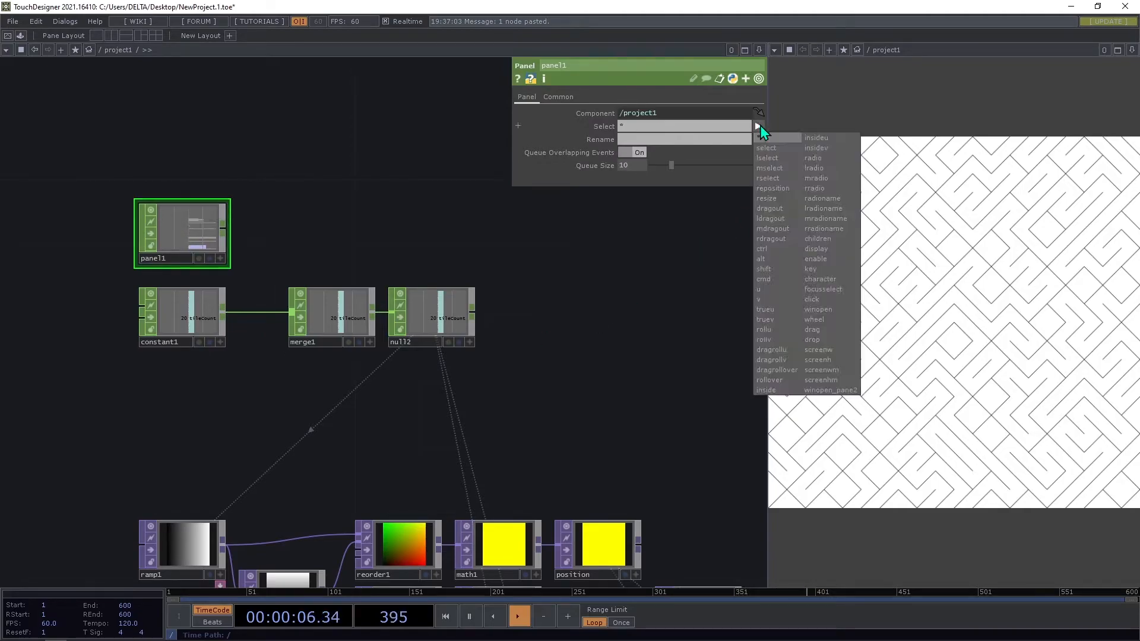
{"action": "left_click", "coordinate": [766, 148]}
{"action": "left_click", "coordinate": [759, 126]}
{"action": "left_click", "coordinate": [806, 137]}
{"action": "left_click", "coordinate": [758, 126]}
{"action": "left_click", "coordinate": [816, 148]}
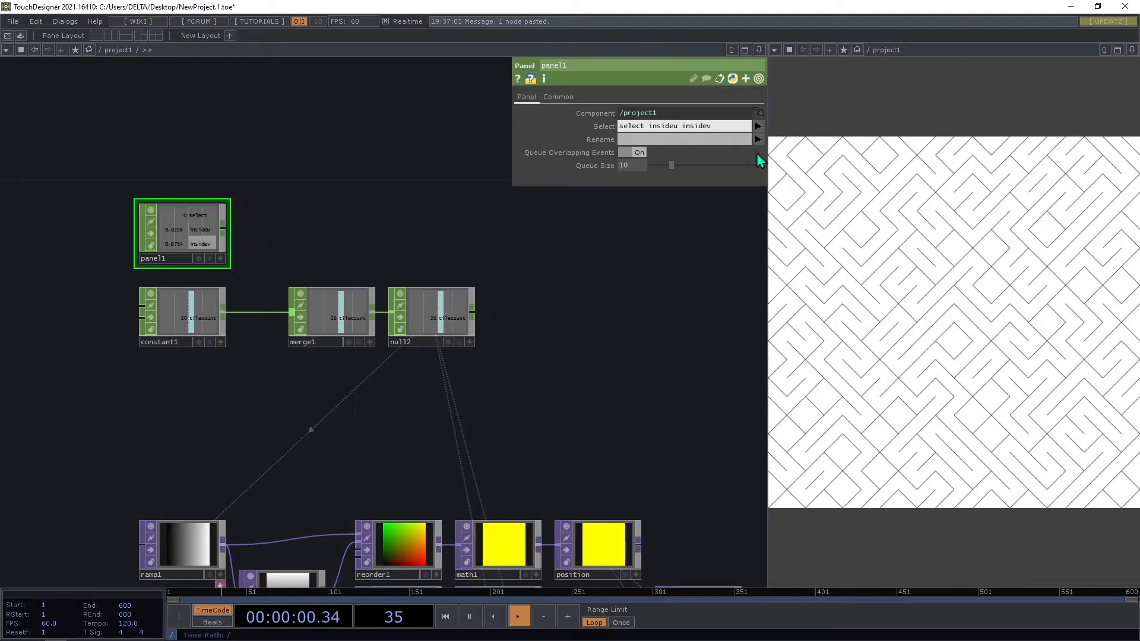
Rename panel1's three channels to seed, mouseX and mouseY.
{"action": "left_click", "coordinate": [635, 139]}
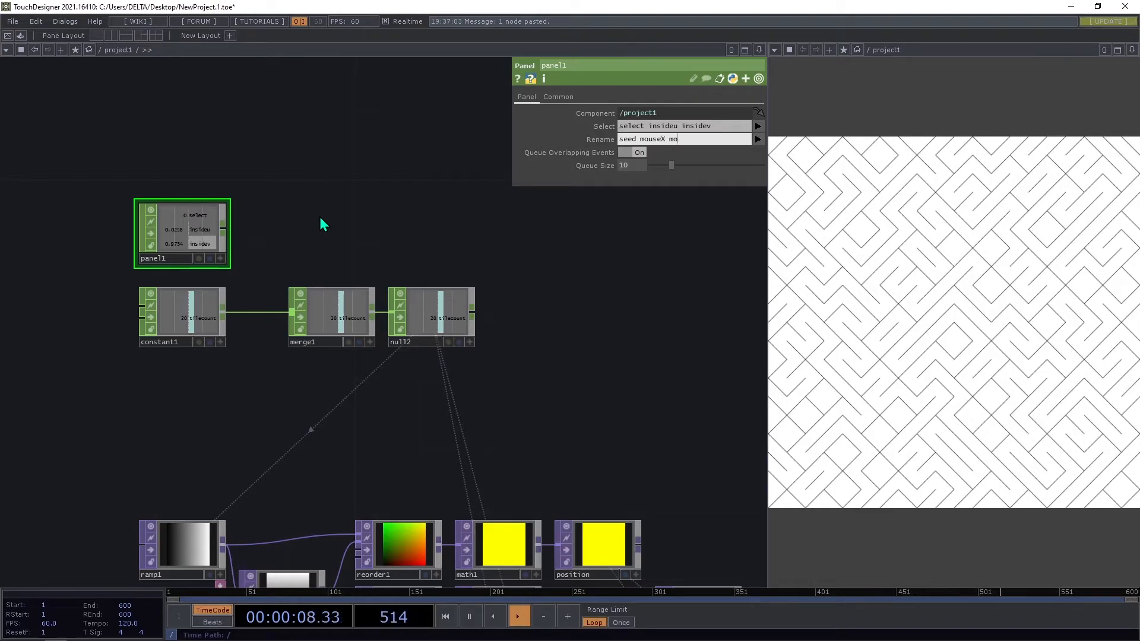
{"action": "type", "text": "Y"}
{"action": "key", "text": "Return"}
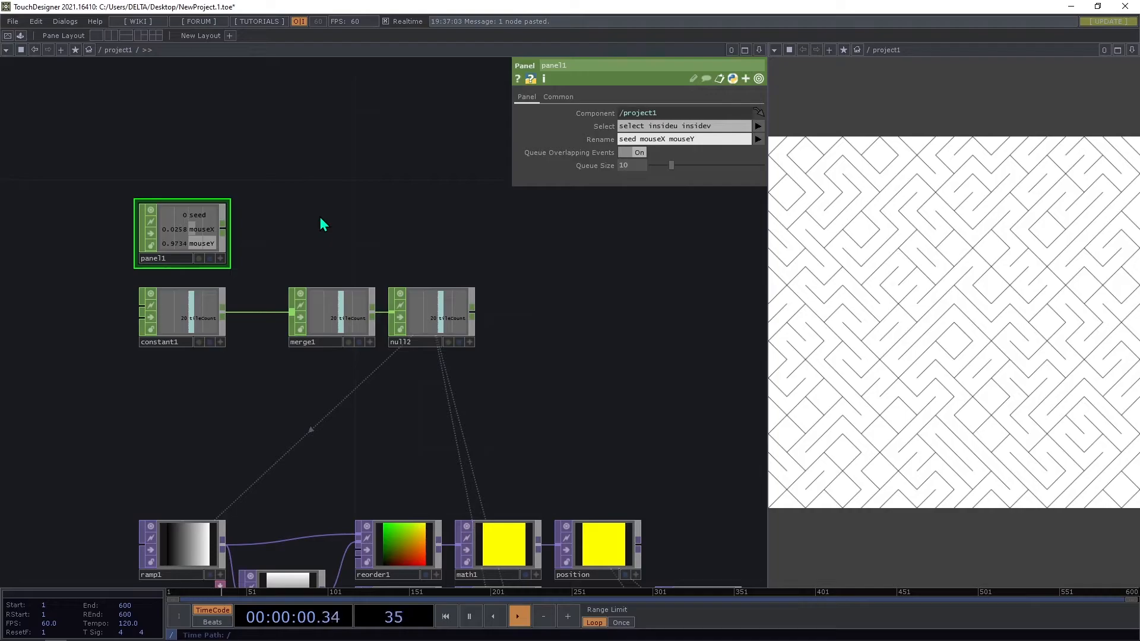
Add a Select CHOP fed by panel1 and set its Channel Names to seed.
{"action": "right_click", "coordinate": [228, 236]}
{"action": "left_click", "coordinate": [334, 284]}
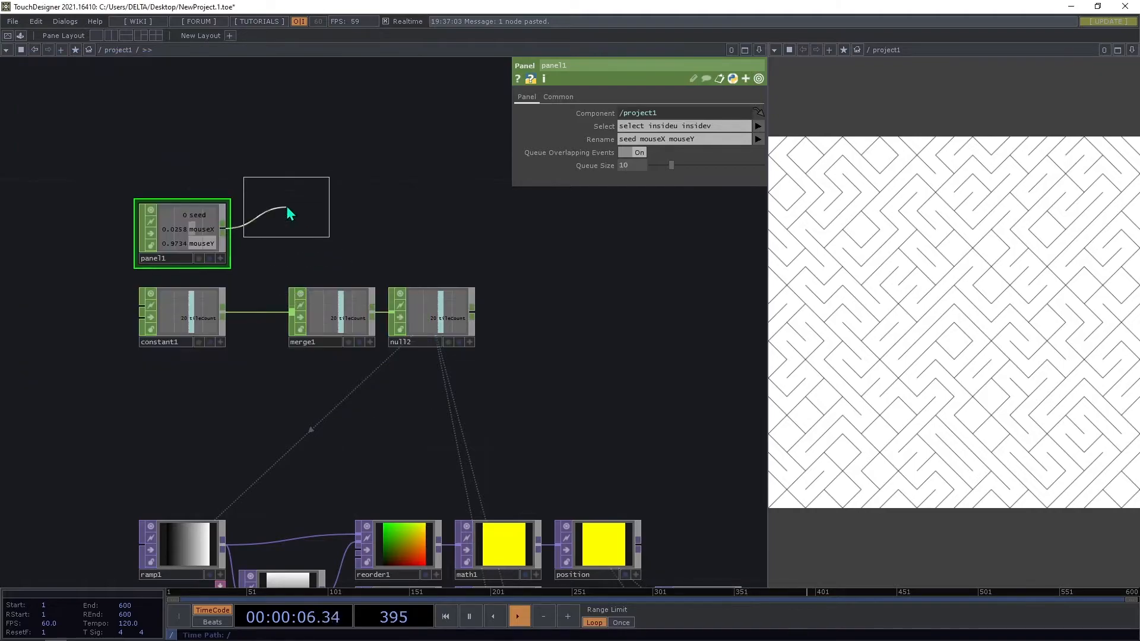
{"action": "left_click", "coordinate": [291, 176]}
{"action": "left_click", "coordinate": [758, 126]}
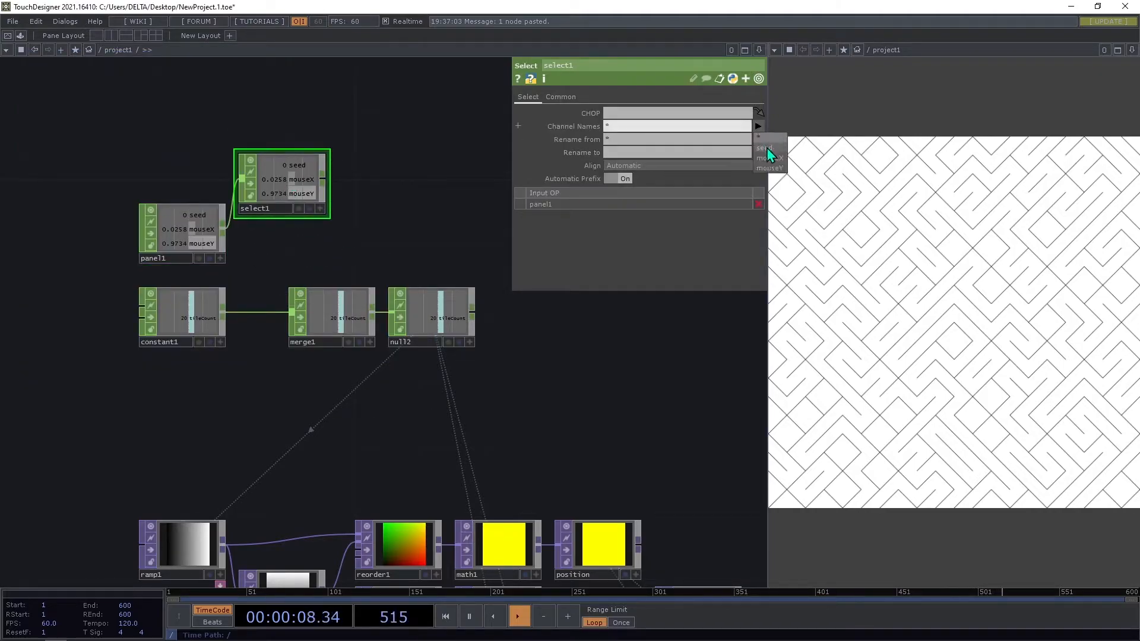
{"action": "left_click", "coordinate": [767, 147]}
Add a Count CHOP after select1 to count the seed channel's triggers.
{"action": "left_click_drag", "start_coordinate": [355, 172], "coordinate": [268, 190]}
{"action": "right_click", "coordinate": [234, 197]}
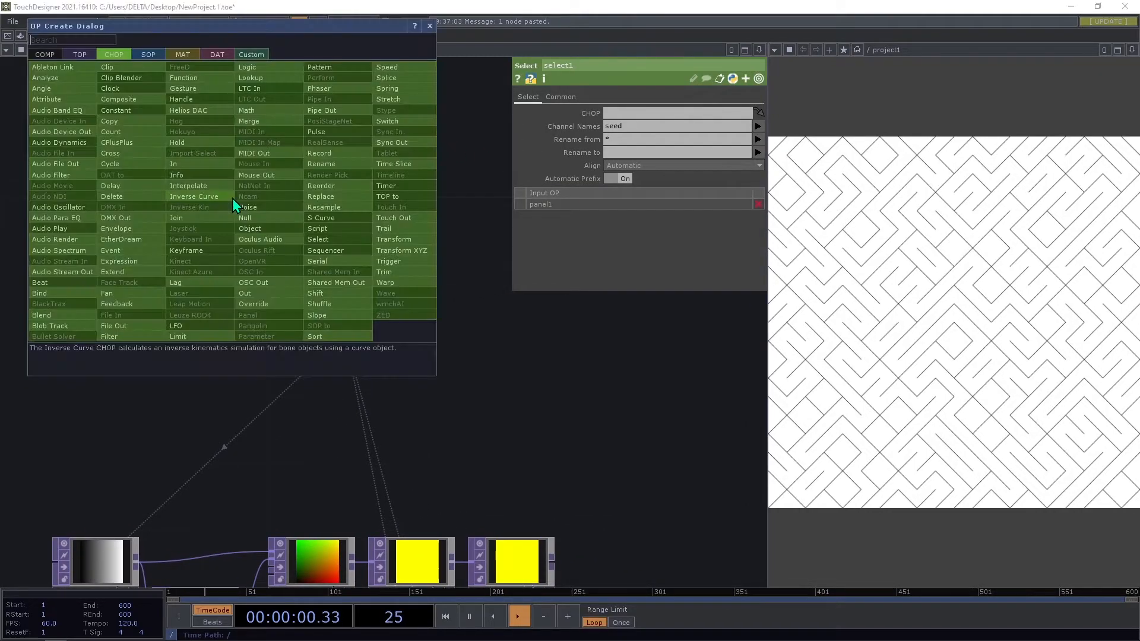
{"action": "type", "text": "n"}
{"action": "key", "text": "BackSpace"}
{"action": "type", "text": "c"}
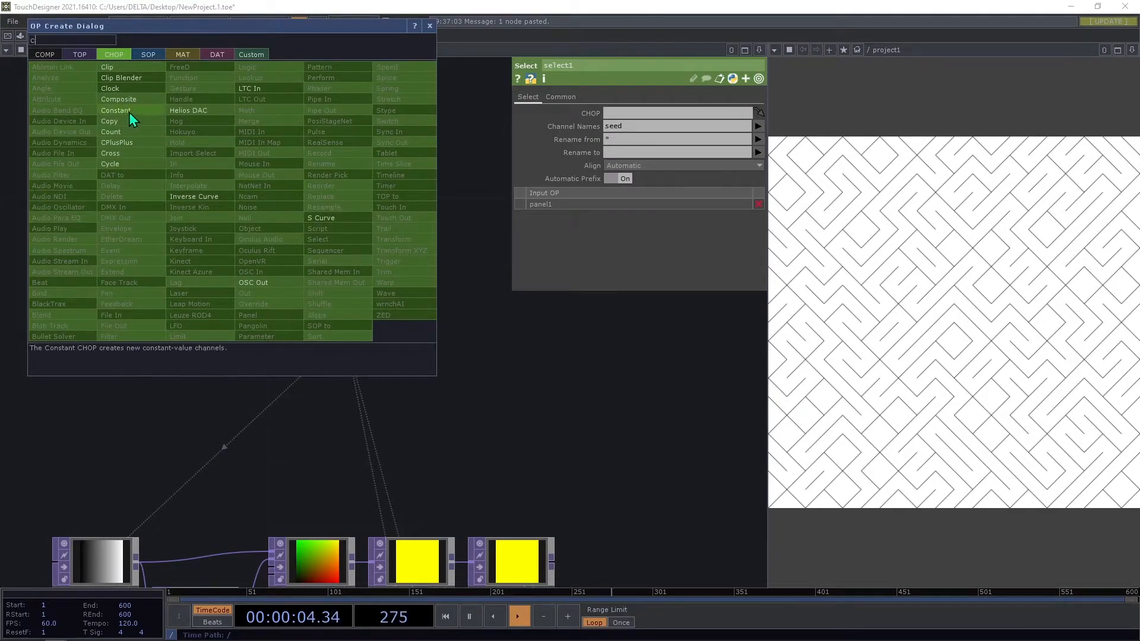
{"action": "left_click", "coordinate": [122, 132]}
{"action": "left_click", "coordinate": [300, 201]}
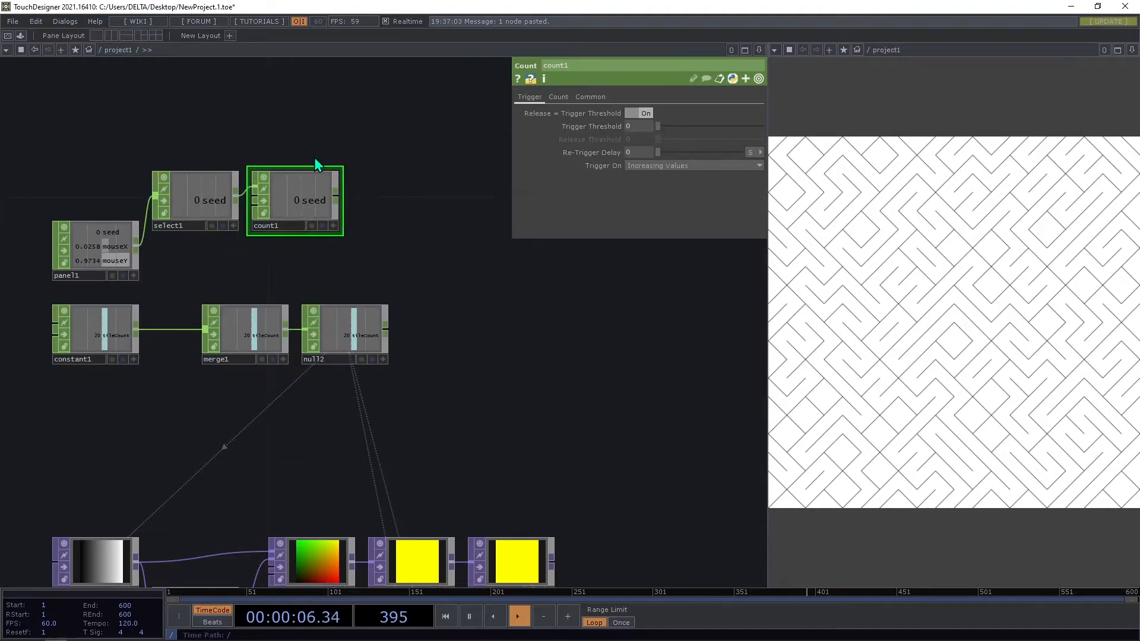
Test count1 by triggering mouse presses repeatedly on the rendered line pattern.
{"action": "left_click", "coordinate": [941, 250]}
{"action": "left_click", "coordinate": [941, 250]}
{"action": "left_click", "coordinate": [941, 250]}
{"action": "left_click", "coordinate": [941, 250]}
{"action": "left_click", "coordinate": [941, 250]}
{"action": "left_click", "coordinate": [941, 250]}
{"action": "left_click", "coordinate": [941, 250]}
{"action": "double_click", "coordinate": [941, 250]}
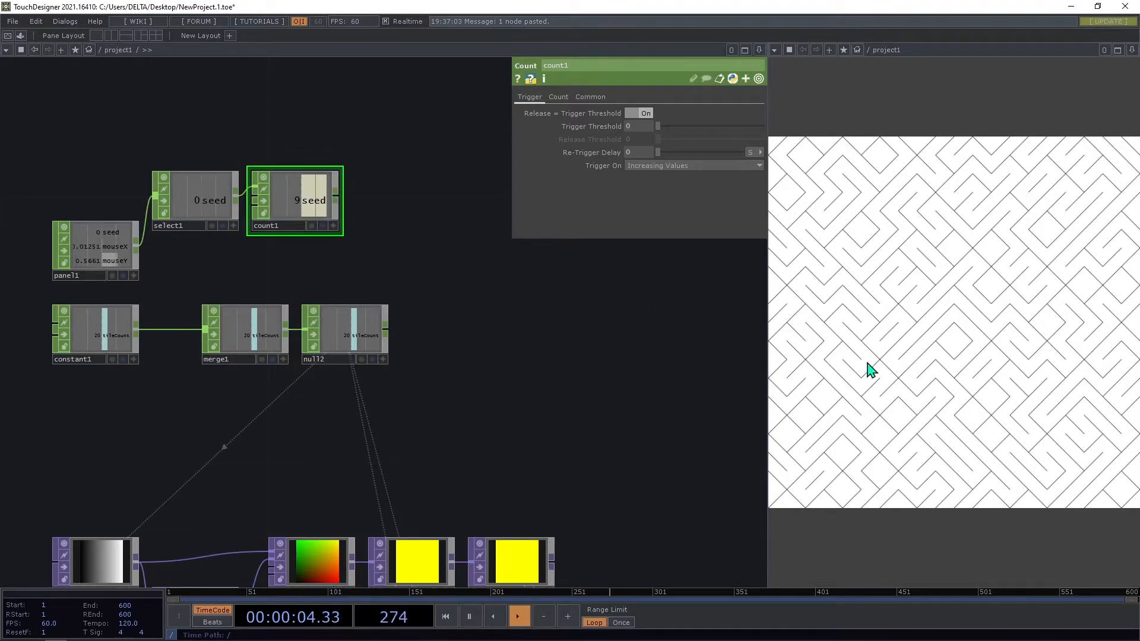
Connect count1 to merge1 and link noise1's Seed to null2's seed channel.
{"action": "left_click_drag", "start_coordinate": [508, 410], "coordinate": [483, 334]}
{"action": "left_click_drag", "start_coordinate": [336, 197], "coordinate": [437, 330]}
{"action": "left_click_drag", "start_coordinate": [494, 438], "coordinate": [621, 125]}
{"action": "scroll", "coordinate": [249, 205], "scroll_direction": "down", "scroll_amount": 4}
{"action": "scroll", "coordinate": [294, 191], "scroll_direction": "up", "scroll_amount": 4}
{"action": "left_click", "coordinate": [471, 168]}
{"action": "left_click", "coordinate": [631, 120]}
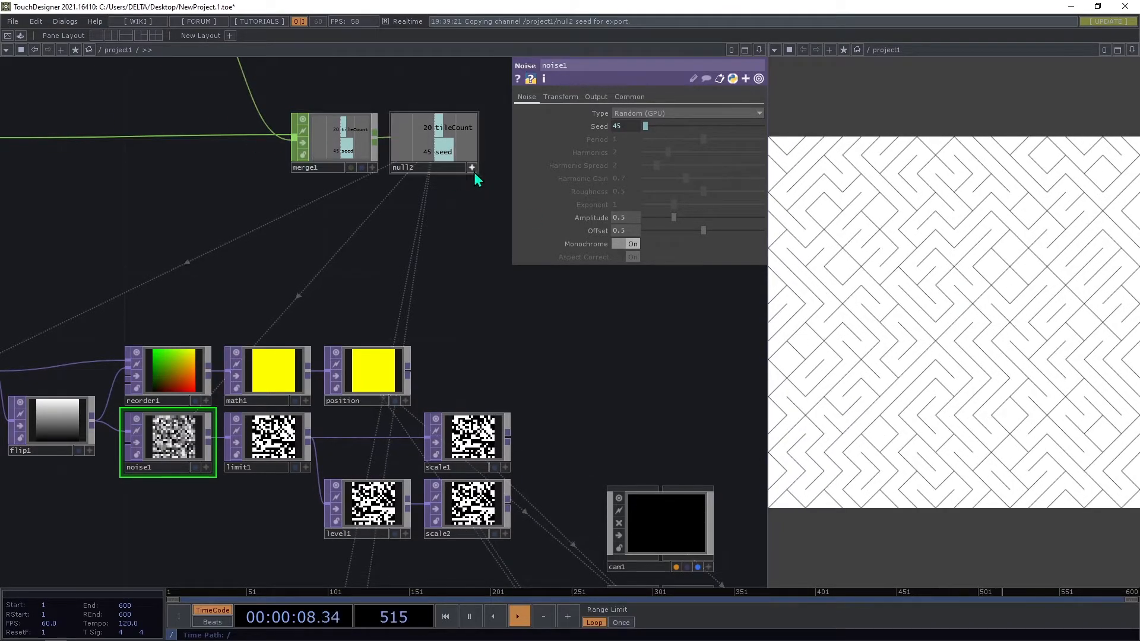
Shift constant1, panel1 and the merge1–null2 pair slightly lower in the network to make room for another branch.
{"action": "scroll", "coordinate": [311, 218], "scroll_direction": "down", "scroll_amount": 5}
{"action": "scroll", "coordinate": [201, 166], "scroll_direction": "up", "scroll_amount": 3}
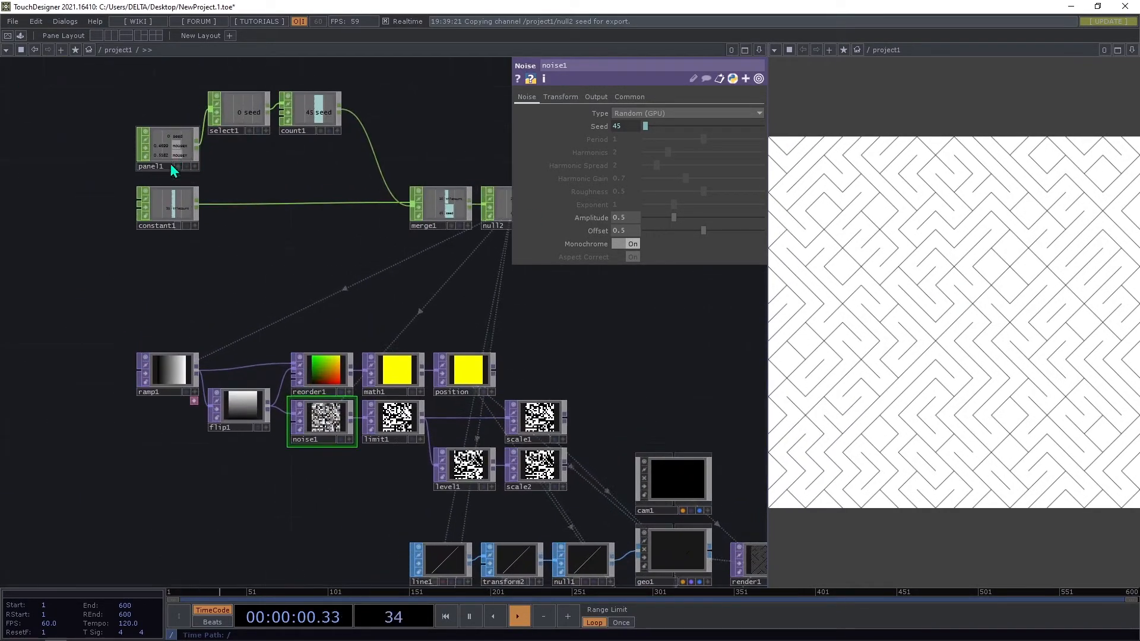
{"action": "left_click_drag", "start_coordinate": [170, 205], "coordinate": [170, 229]}
{"action": "left_click_drag", "start_coordinate": [170, 159], "coordinate": [168, 171]}
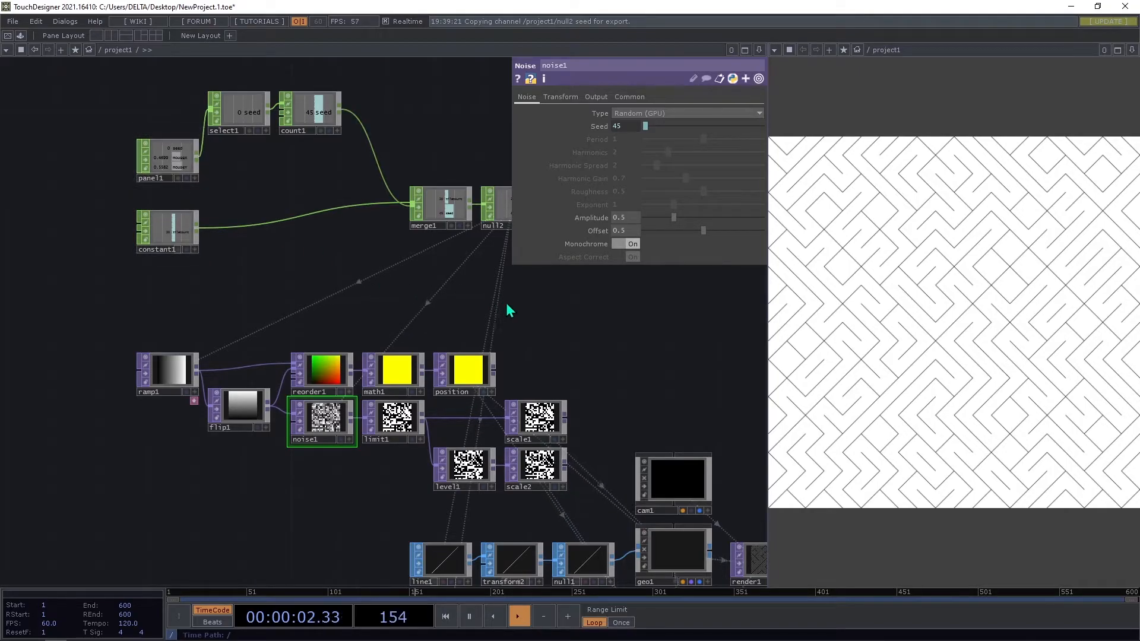
{"action": "left_click_drag", "start_coordinate": [503, 301], "coordinate": [459, 304]}
{"action": "right_click_drag", "start_coordinate": [483, 285], "coordinate": [387, 209]}
{"action": "left_click_drag", "start_coordinate": [381, 214], "coordinate": [382, 226]}
Add a second Select CHOP fed by panel1 and set its Channel Names to mouseX and mouseY.
{"action": "middle_click_drag", "start_coordinate": [155, 144], "coordinate": [143, 163]}
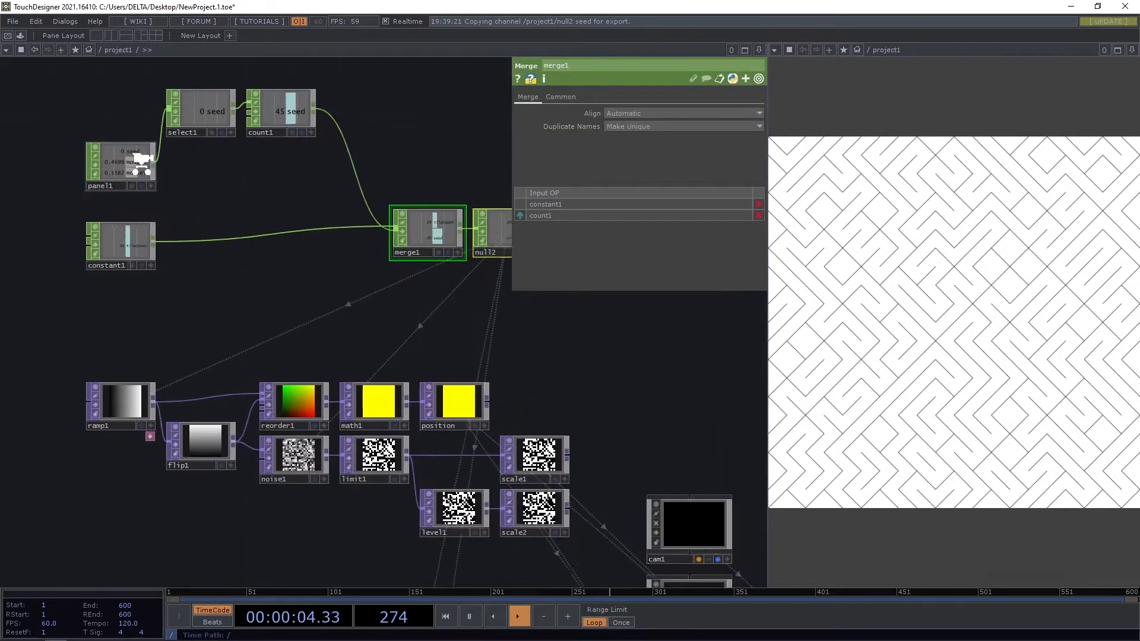
{"action": "scroll", "coordinate": [143, 163], "scroll_direction": "up", "scroll_amount": 3}
{"action": "middle_click", "coordinate": [165, 166]}
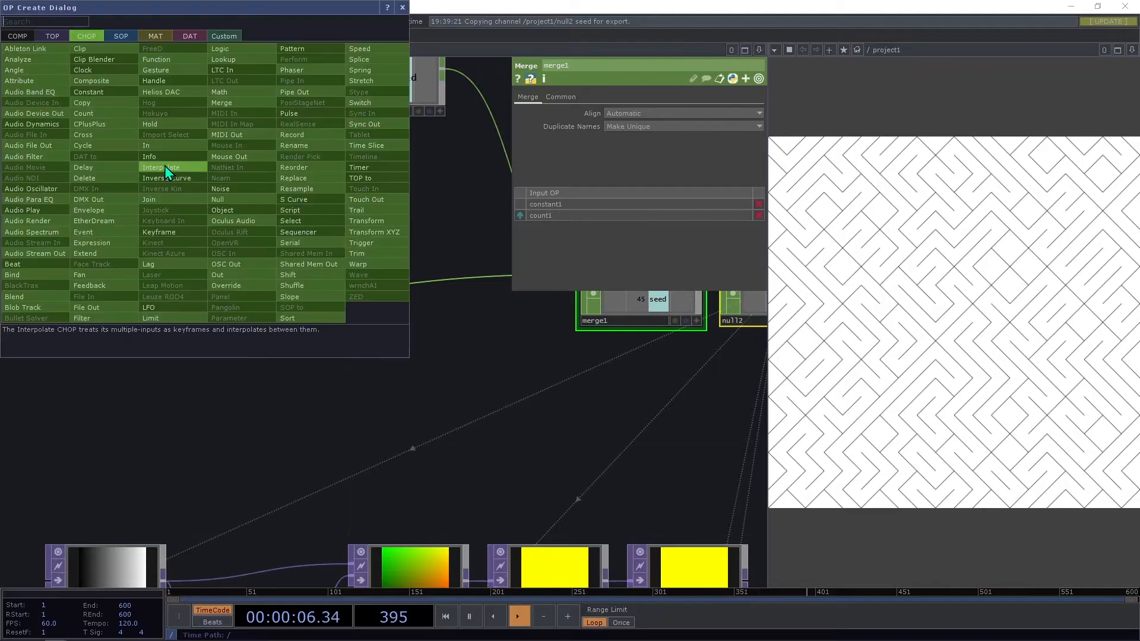
{"action": "left_click", "coordinate": [297, 220]}
{"action": "left_click", "coordinate": [244, 169]}
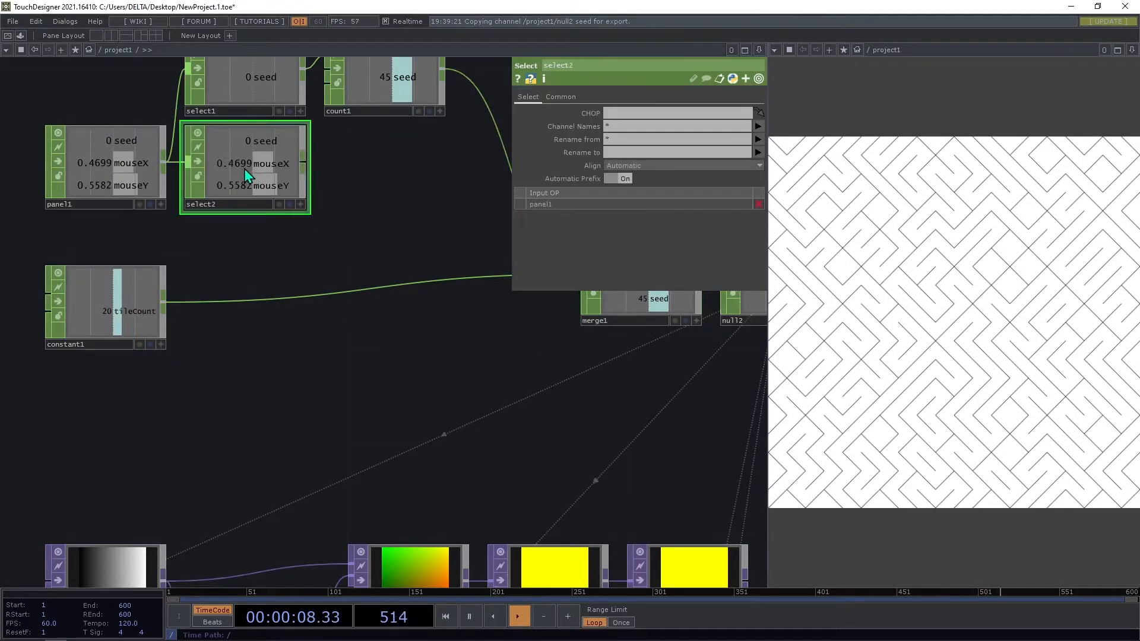
{"action": "left_click", "coordinate": [759, 126]}
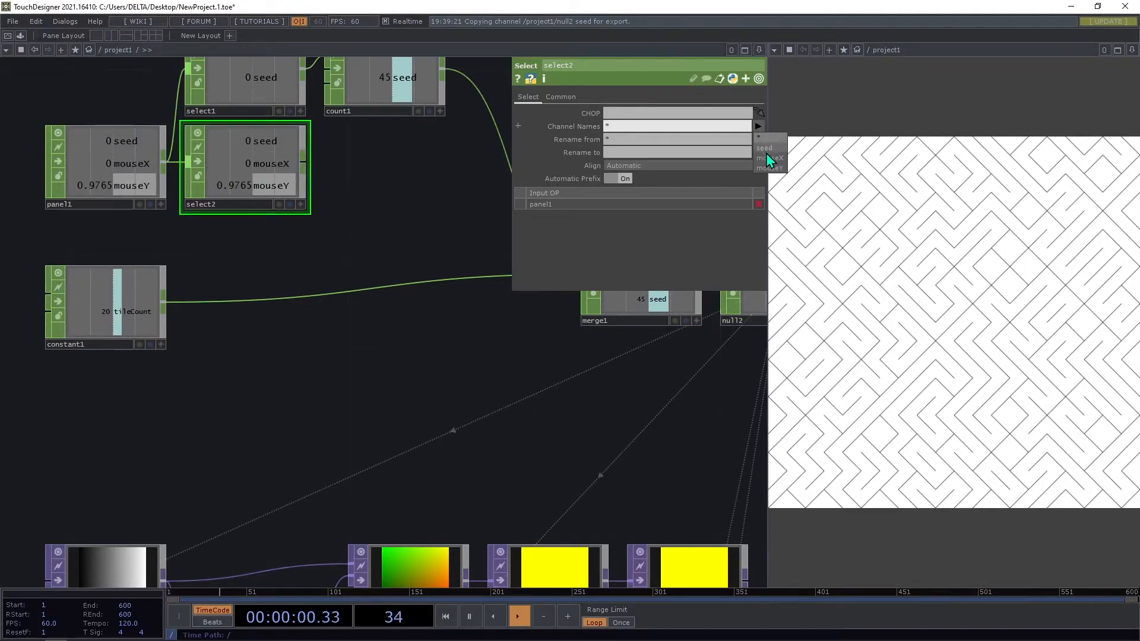
{"action": "left_click", "coordinate": [769, 158]}
{"action": "left_click", "coordinate": [766, 168]}
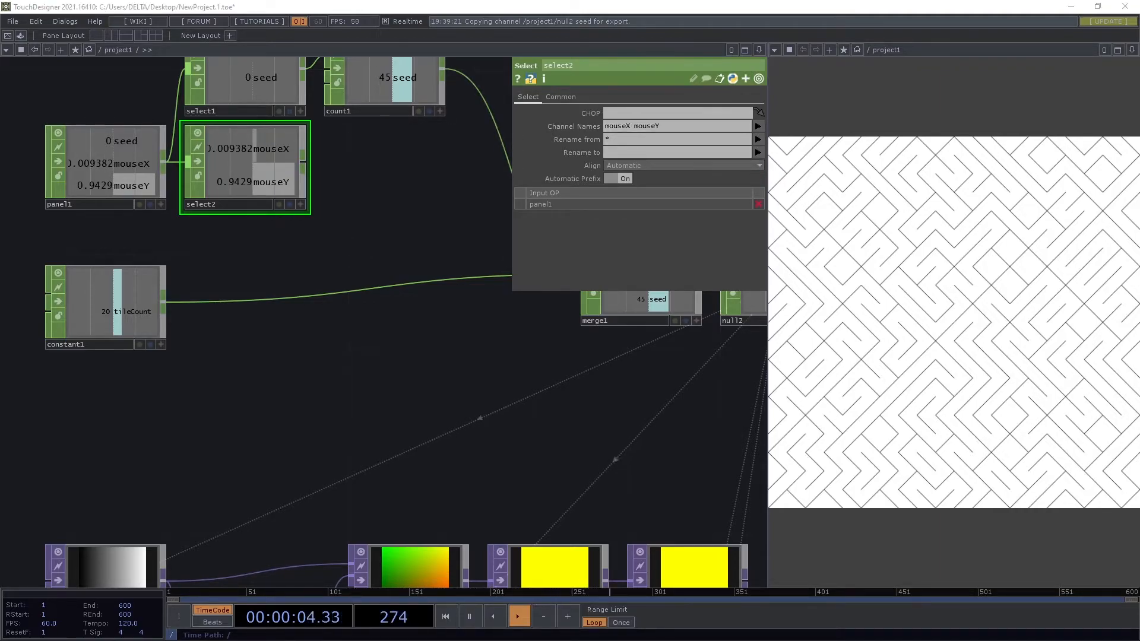
Switch to the P_2_1_1_01 code in Processing and examine how draw() derives each line's strokeWeight from the mouse position.
{"action": "key", "text": "alt+Tab"}
{"action": "scroll", "coordinate": [69, 310], "scroll_direction": "up", "scroll_amount": 5}
{"action": "scroll", "coordinate": [69, 310], "scroll_direction": "up", "scroll_amount": 2}
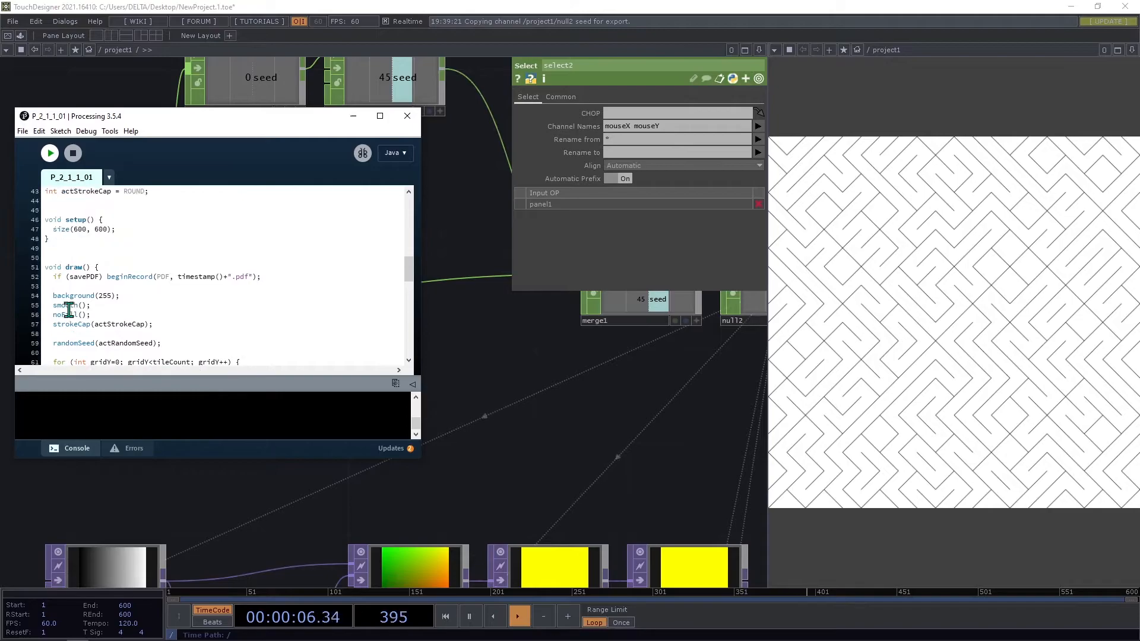
{"action": "scroll", "coordinate": [138, 315], "scroll_direction": "down", "scroll_amount": 4}
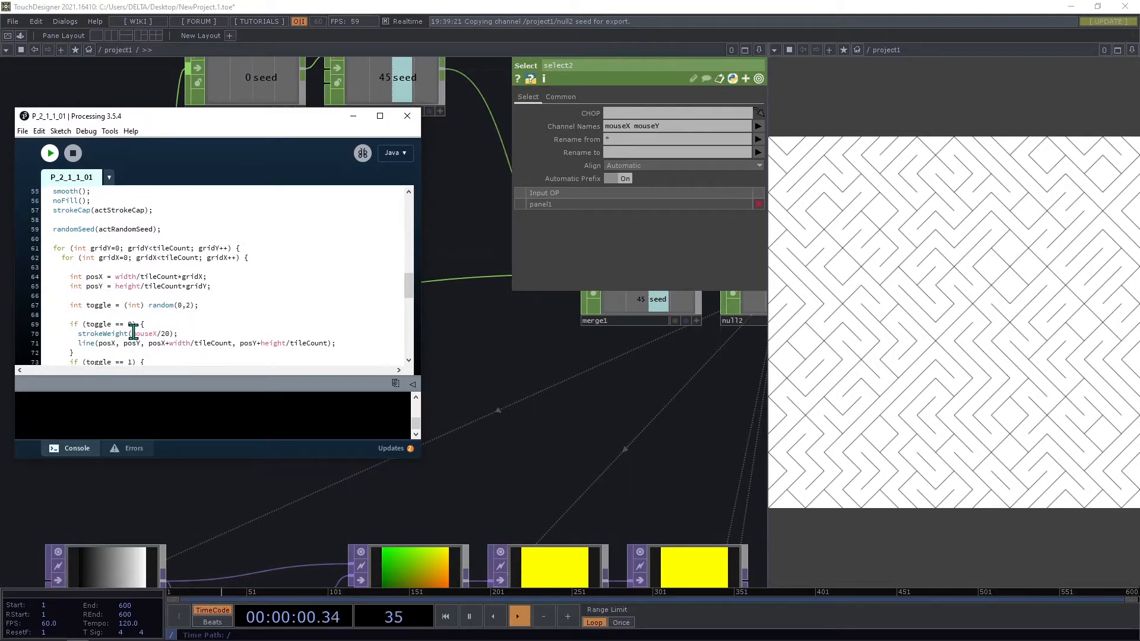
{"action": "scroll", "coordinate": [133, 331], "scroll_direction": "down", "scroll_amount": 2}
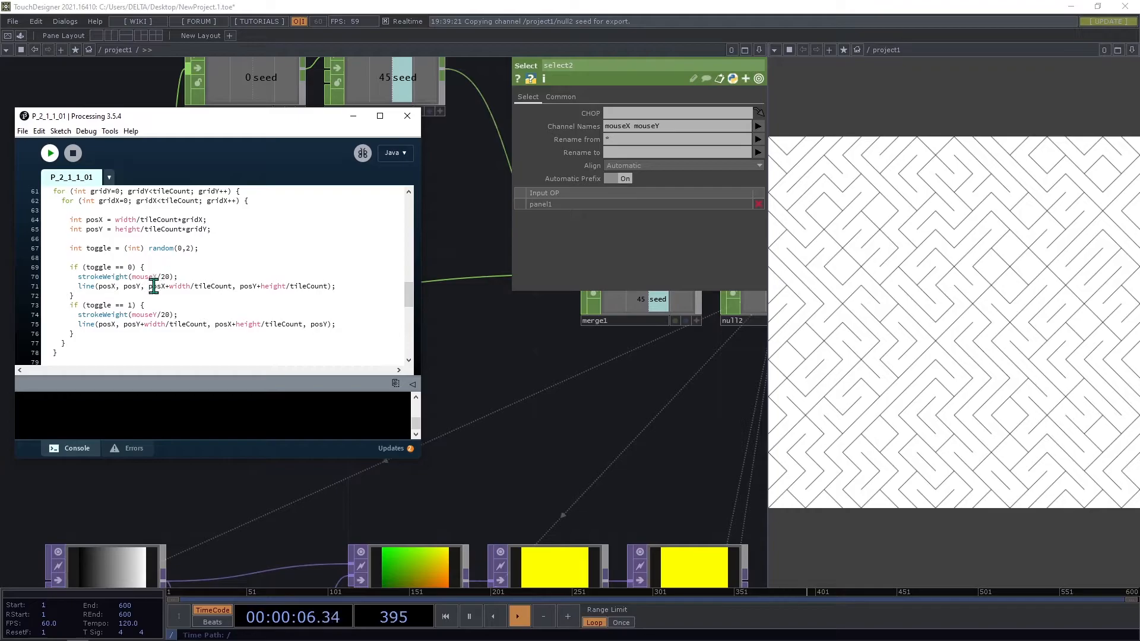
{"action": "left_click", "coordinate": [353, 116]}
Add a Math CHOP after select2 to process the mouseX and mouseY channels.
{"action": "left_click_drag", "start_coordinate": [300, 216], "coordinate": [250, 311]}
{"action": "scroll", "coordinate": [155, 242], "scroll_direction": "up", "scroll_amount": 6}
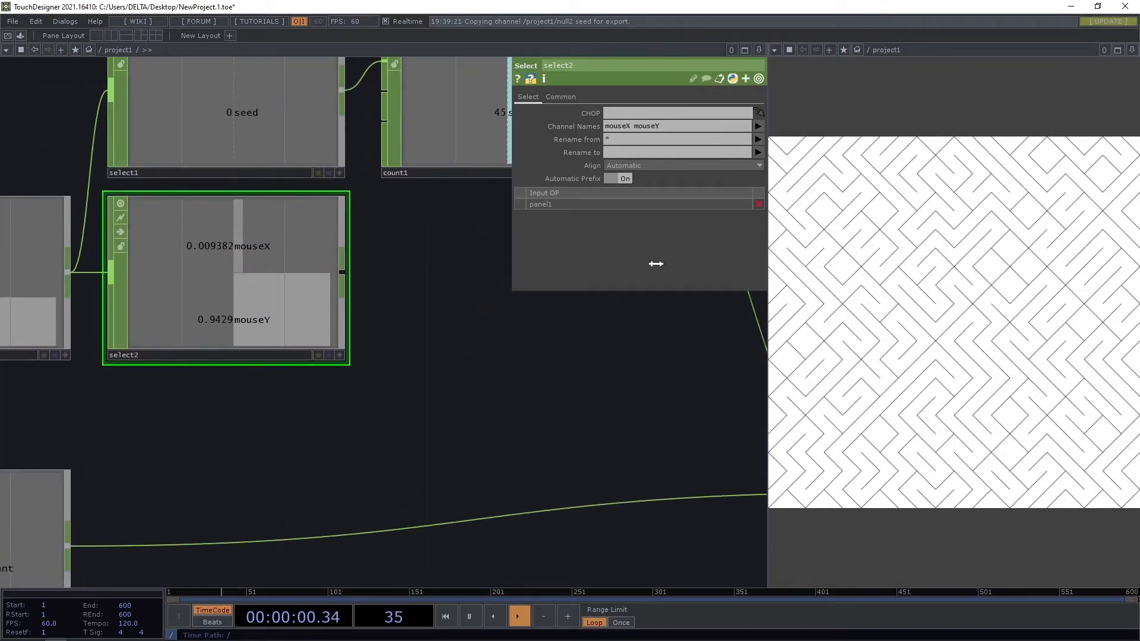
{"action": "right_click", "coordinate": [344, 270]}
{"action": "type", "text": "math"}
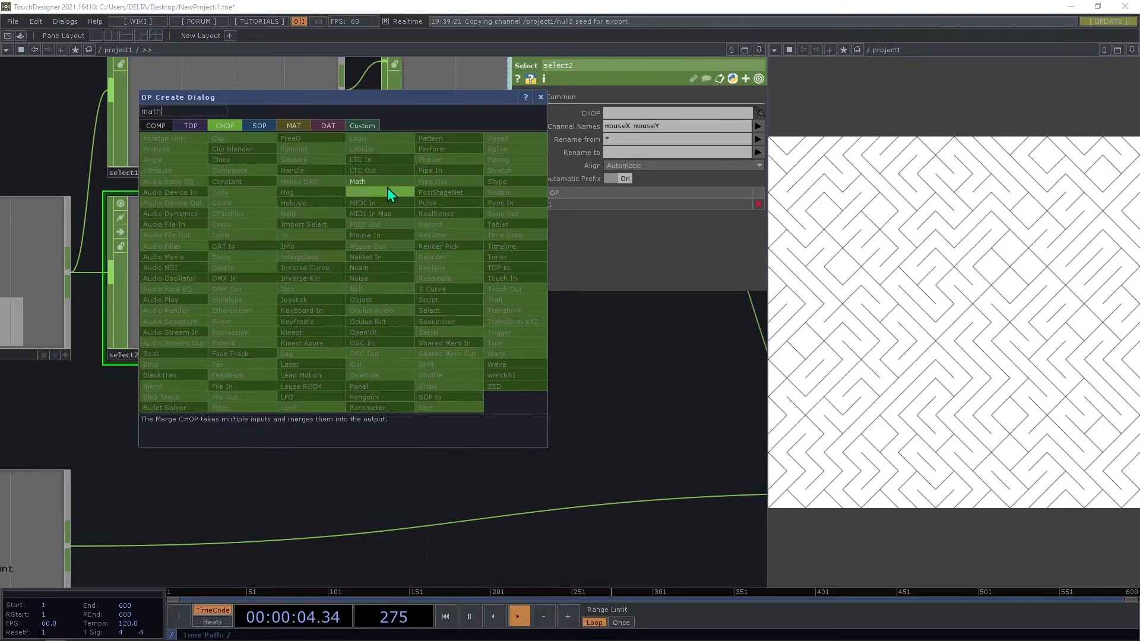
{"action": "left_click", "coordinate": [384, 182]}
{"action": "left_click", "coordinate": [477, 267]}
{"action": "left_click_drag", "start_coordinate": [371, 356], "coordinate": [228, 339]}
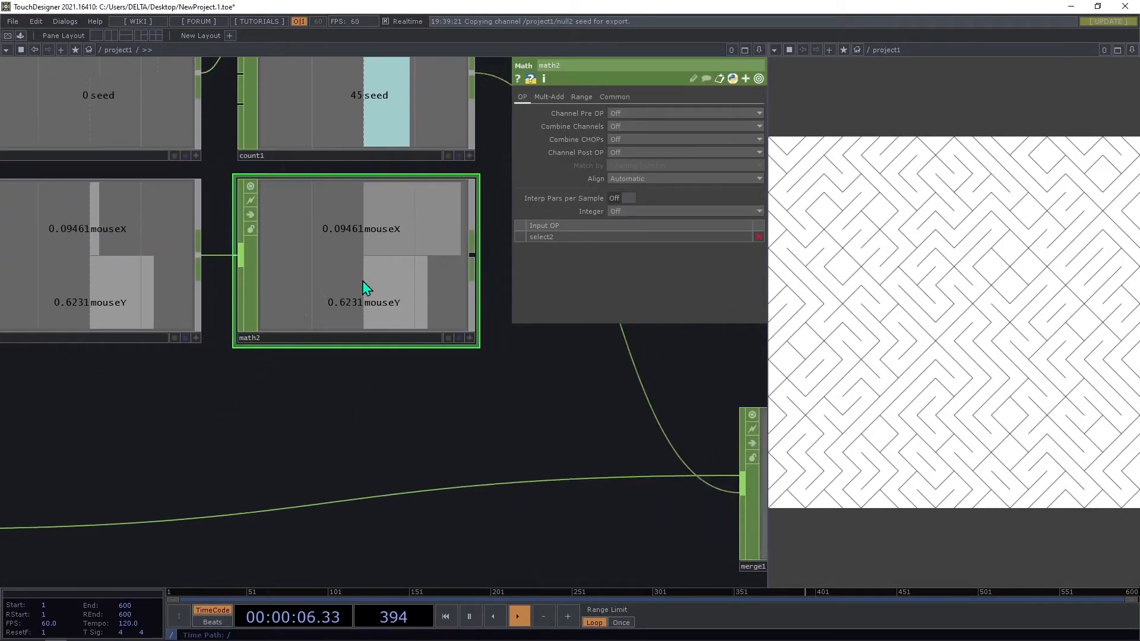
Set math2's Multiply to the expression parent().width to scale the mouse channels by the component's width.
{"action": "left_click", "coordinate": [546, 98]}
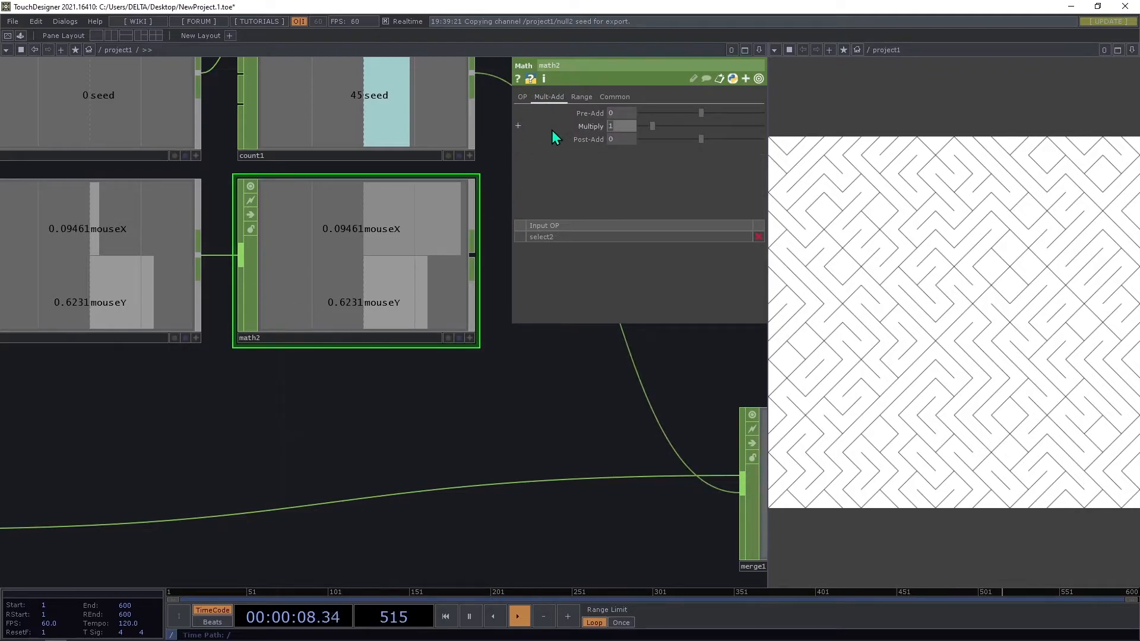
{"action": "type", "text": "op("}
{"action": "type", "text": "parent()"}
{"action": "type", "text": "."}
{"action": "type", "text": "width"}
{"action": "key", "text": "BackSpace"}
{"action": "type", "text": "th"}
{"action": "key", "text": "Return"}
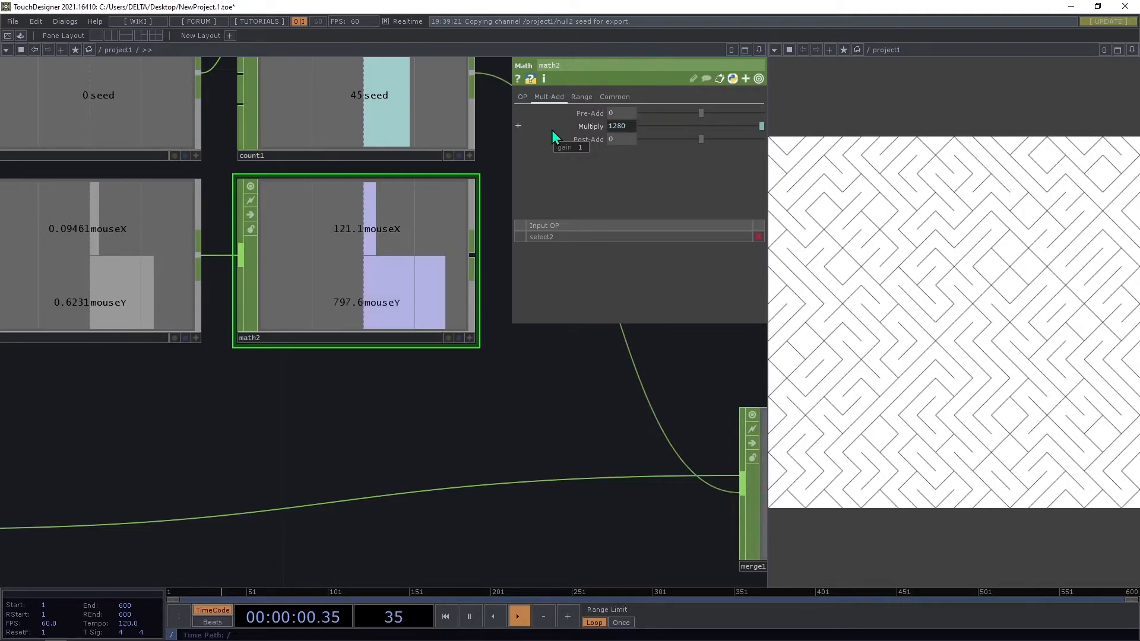
Connect math2's output into merge1 so the scaled mouseX and mouseY channels join tileCount and seed.
{"action": "scroll", "coordinate": [464, 202], "scroll_direction": "down", "scroll_amount": 5}
{"action": "scroll", "coordinate": [534, 267], "scroll_direction": "up", "scroll_amount": 3}
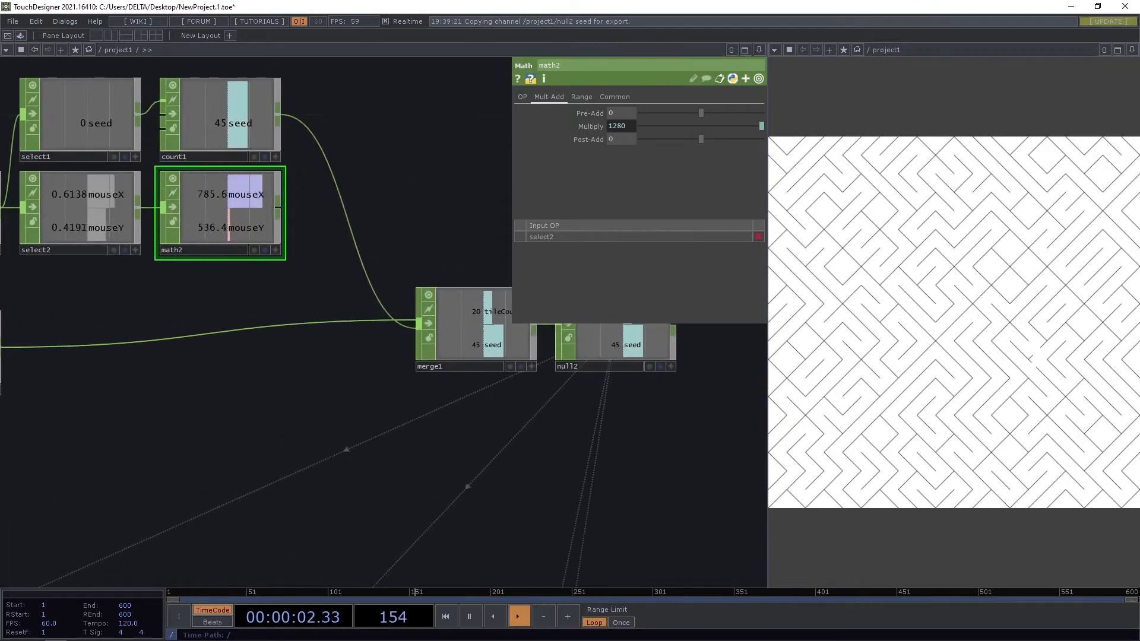
{"action": "left_click_drag", "start_coordinate": [278, 208], "coordinate": [417, 353]}
Try a Width Near of 3.9 on the line2 material.
{"action": "scroll", "coordinate": [204, 354], "scroll_direction": "down", "scroll_amount": 6}
{"action": "scroll", "coordinate": [458, 346], "scroll_direction": "up", "scroll_amount": 5}
{"action": "left_click", "coordinate": [406, 475]}
{"action": "left_click_drag", "start_coordinate": [425, 305], "coordinate": [511, 435]}
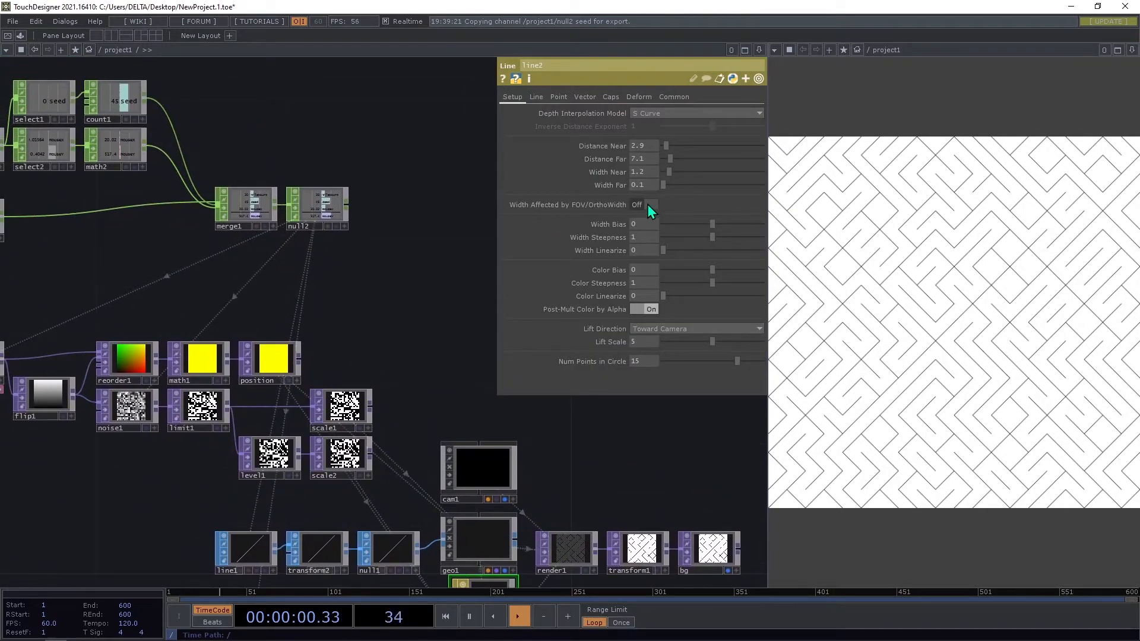
{"action": "left_click", "coordinate": [539, 98]}
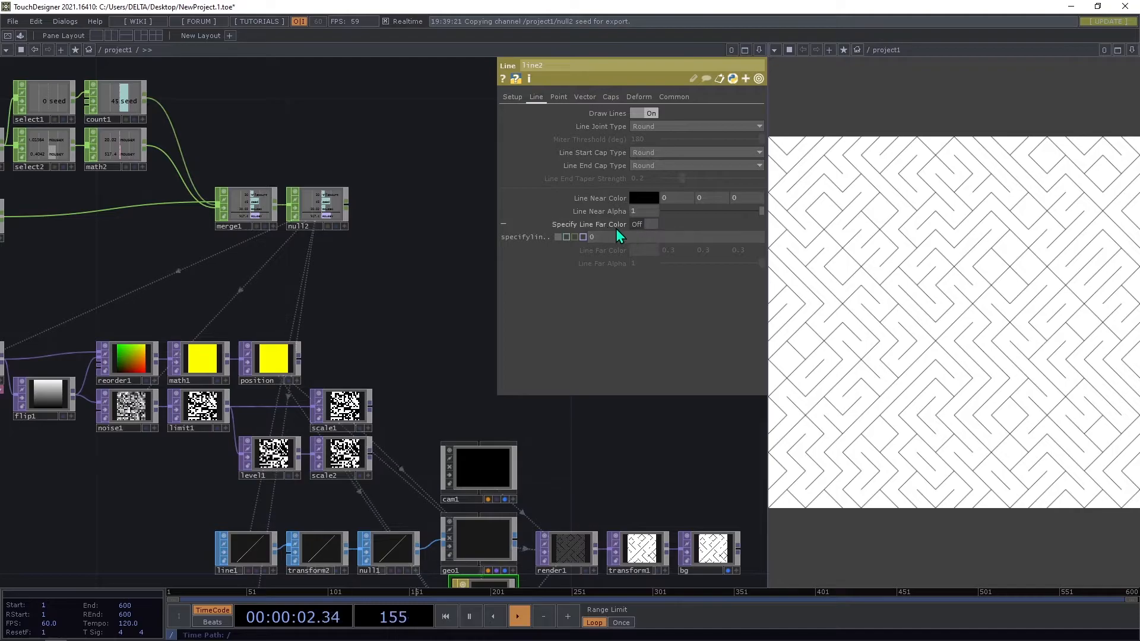
{"action": "left_click", "coordinate": [513, 96]}
{"action": "mouse_move", "coordinate": [658, 173]}
{"action": "left_mouse_down"}
{"action": "mouse_move", "coordinate": [718, 173]}
{"action": "mouse_move", "coordinate": [690, 191]}
{"action": "mouse_move", "coordinate": [697, 173]}
{"action": "mouse_move", "coordinate": [668, 177]}
{"action": "left_mouse_up"}
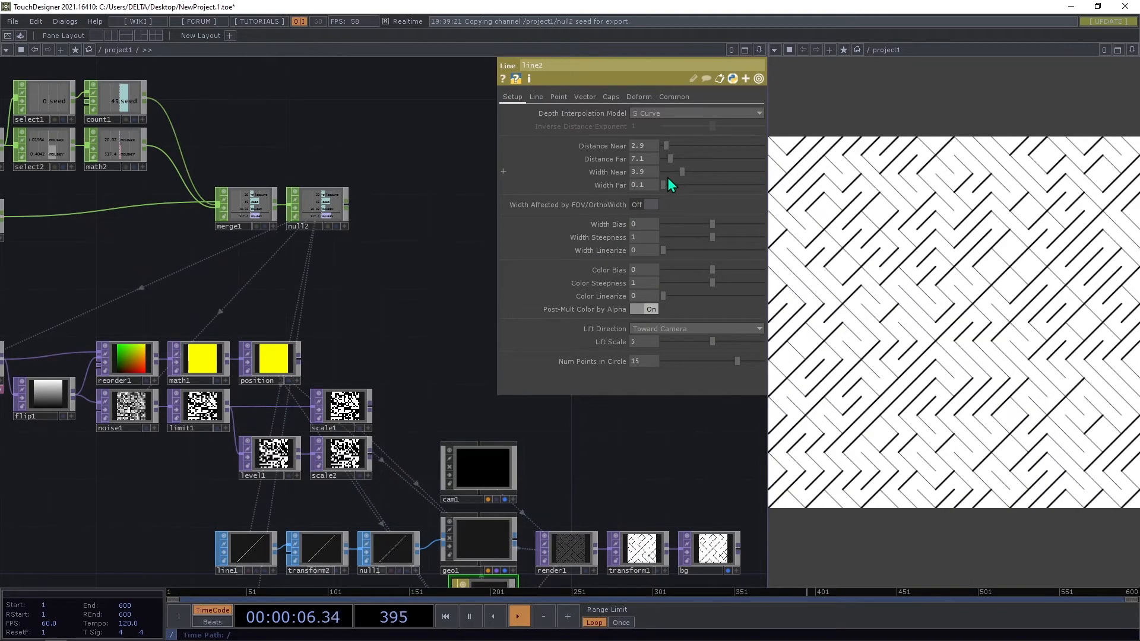
Try a Width Near of 14.1 on the line4 material beneath geo2.
{"action": "scroll", "coordinate": [348, 191], "scroll_direction": "up", "scroll_amount": 5}
{"action": "scroll", "coordinate": [368, 238], "scroll_direction": "down", "scroll_amount": 6}
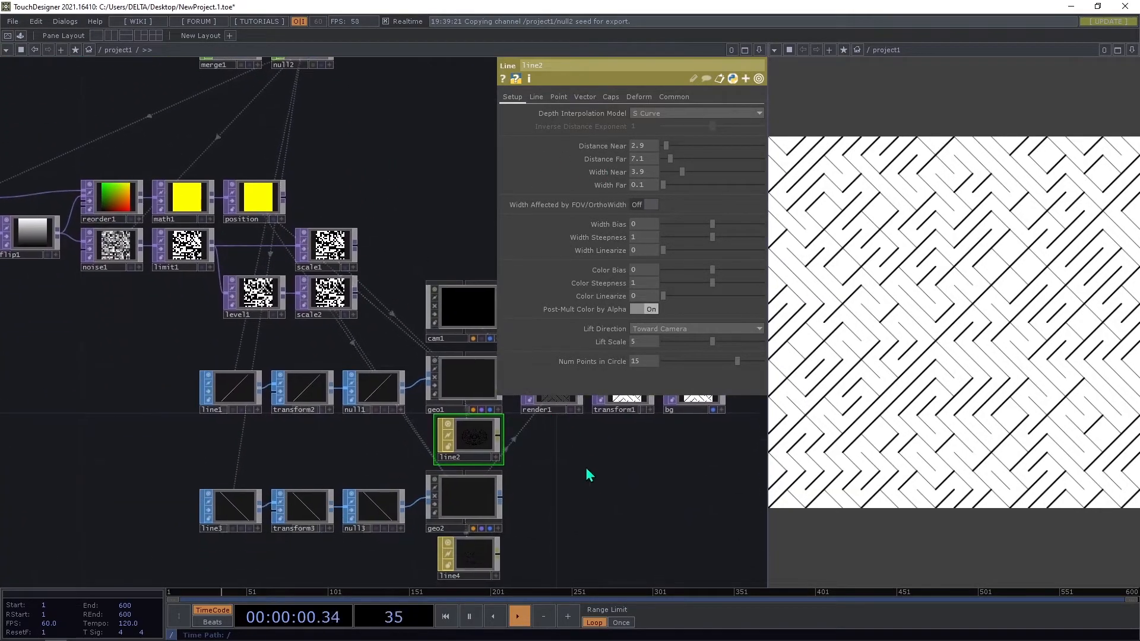
{"action": "left_click_drag", "start_coordinate": [586, 466], "coordinate": [489, 291]}
{"action": "left_click", "coordinate": [413, 335]}
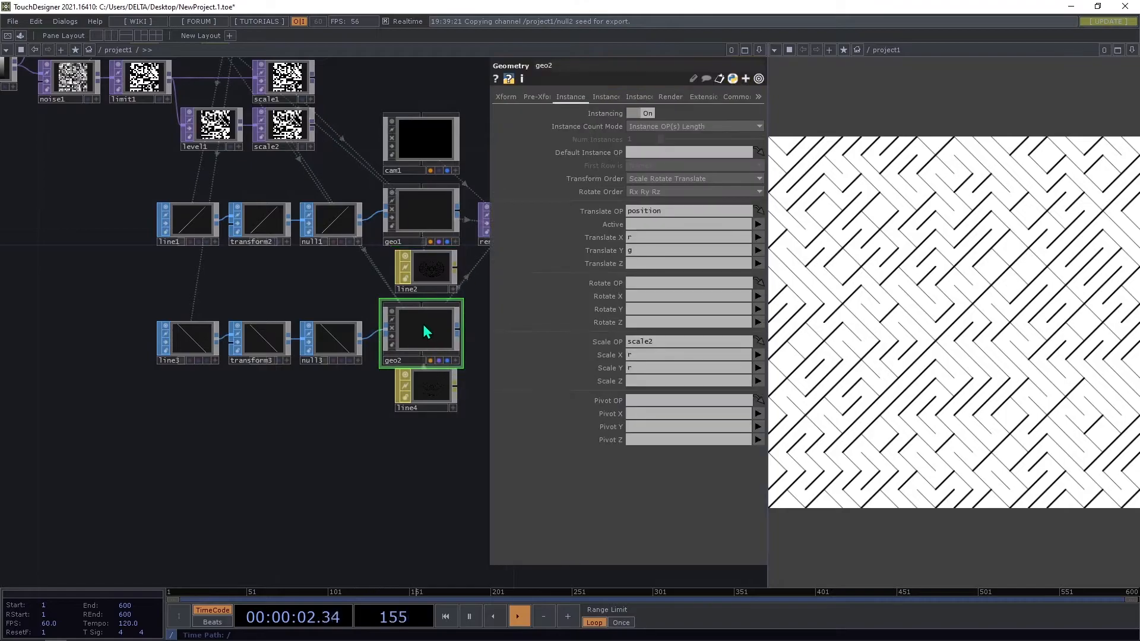
{"action": "left_click", "coordinate": [426, 392]}
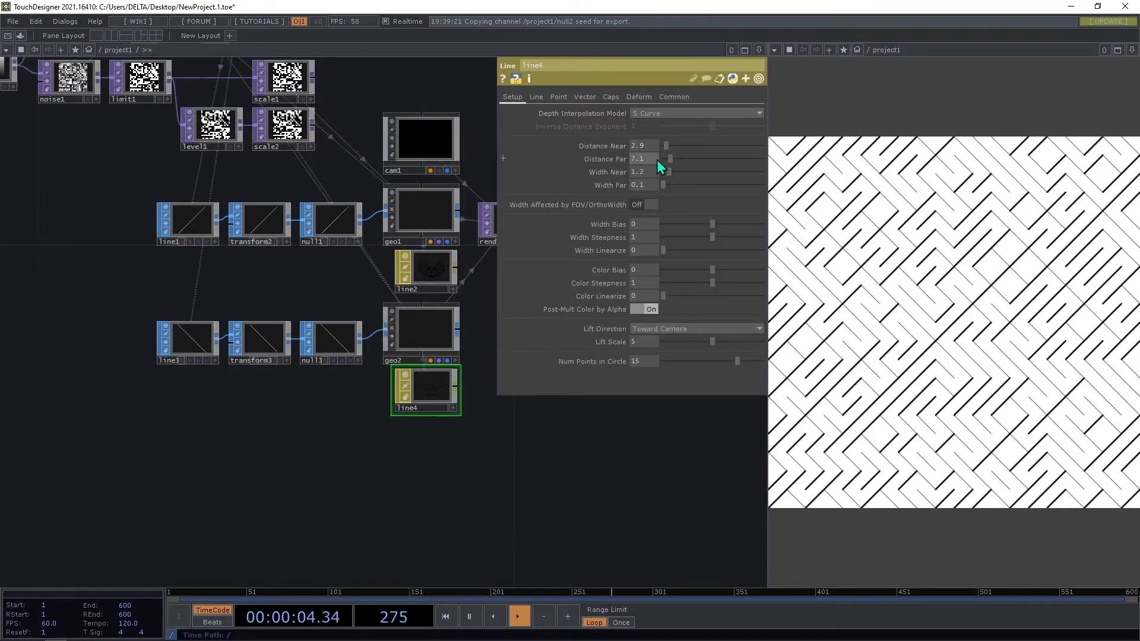
{"action": "left_click_drag", "start_coordinate": [663, 177], "coordinate": [723, 181]}
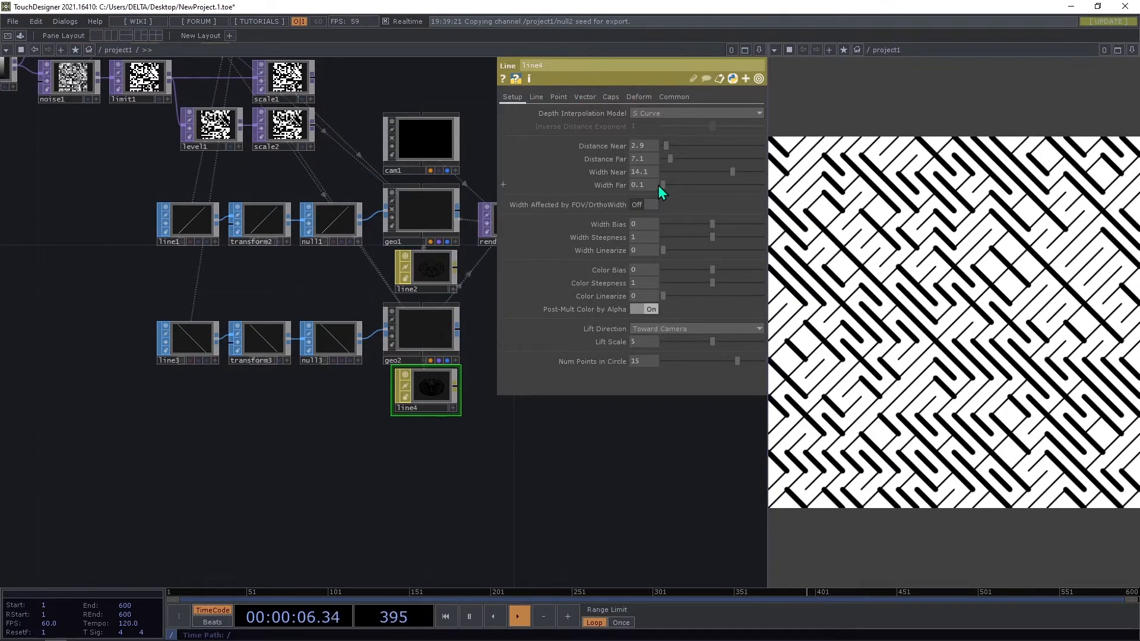
Reference null2's mouseX channel in line4's Width Near and expand the parameter to reveal its expression.
{"action": "scroll", "coordinate": [411, 196], "scroll_direction": "down", "scroll_amount": 5}
{"action": "scroll", "coordinate": [379, 113], "scroll_direction": "up", "scroll_amount": 5}
{"action": "left_click_drag", "start_coordinate": [379, 116], "coordinate": [380, 313]}
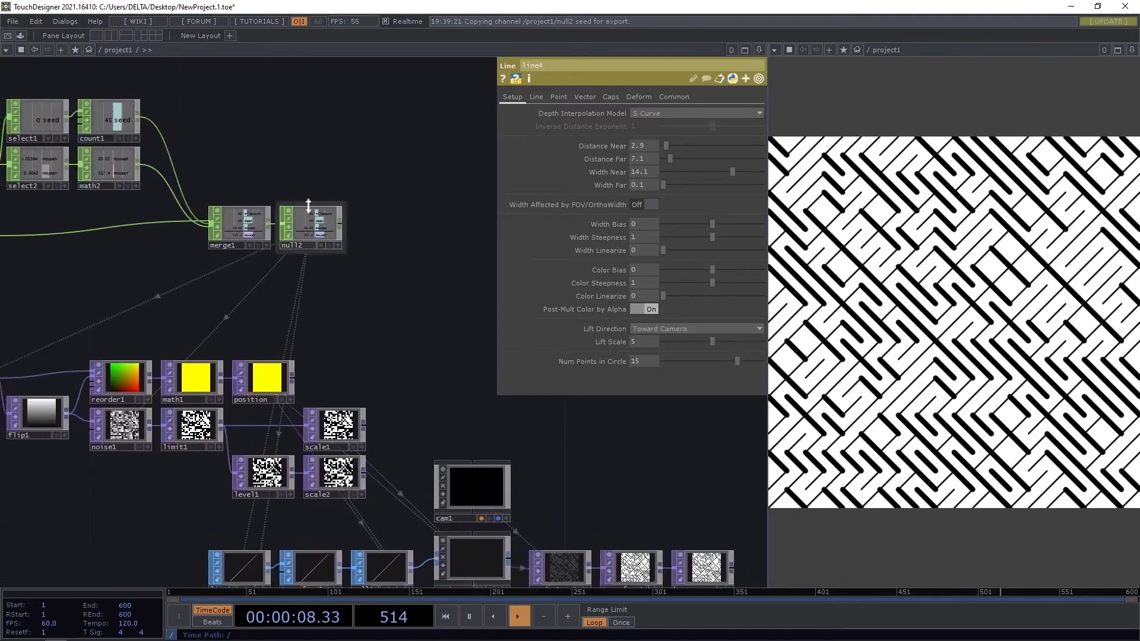
{"action": "scroll", "coordinate": [309, 205], "scroll_direction": "up", "scroll_amount": 5}
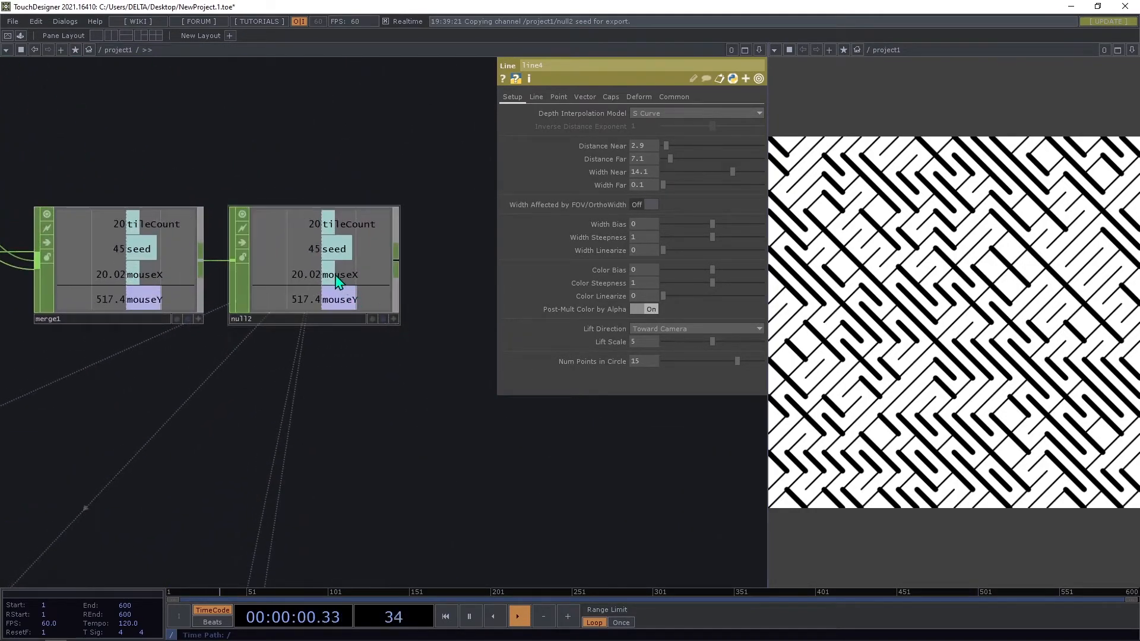
{"action": "left_click", "coordinate": [394, 319]}
{"action": "left_click_drag", "start_coordinate": [356, 276], "coordinate": [644, 172]}
{"action": "left_click", "coordinate": [653, 168]}
{"action": "left_click", "coordinate": [503, 172]}
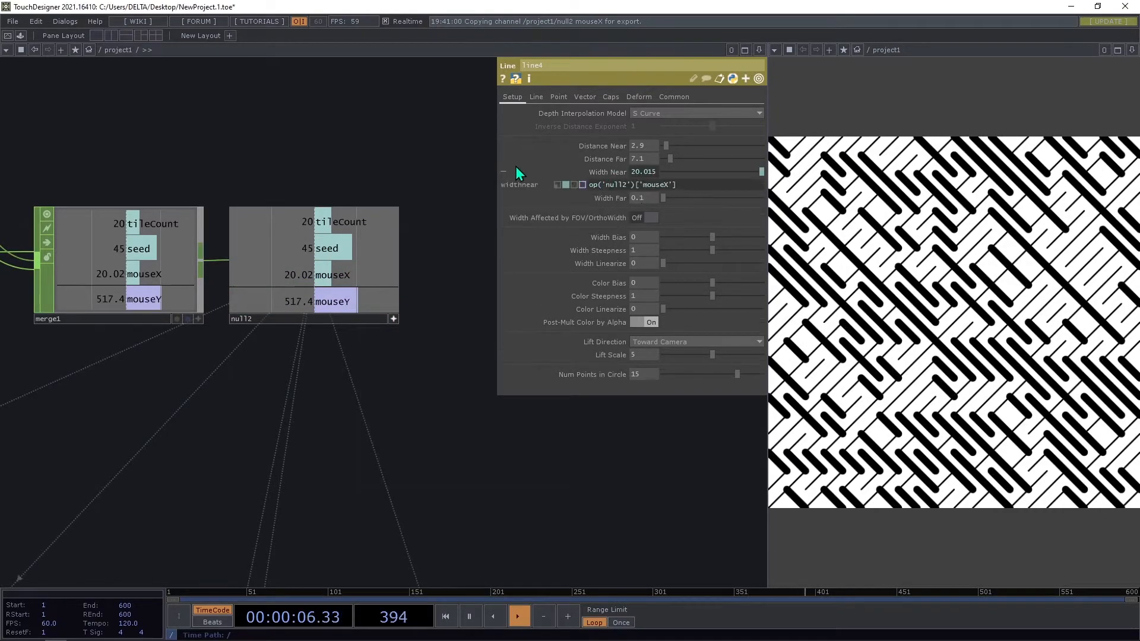
Widen the parameter window and extend line4's Width Near expression to op('null2')['mouseX']/op('null2')['tileCount'].
{"action": "left_click_drag", "start_coordinate": [496, 170], "coordinate": [179, 178]}
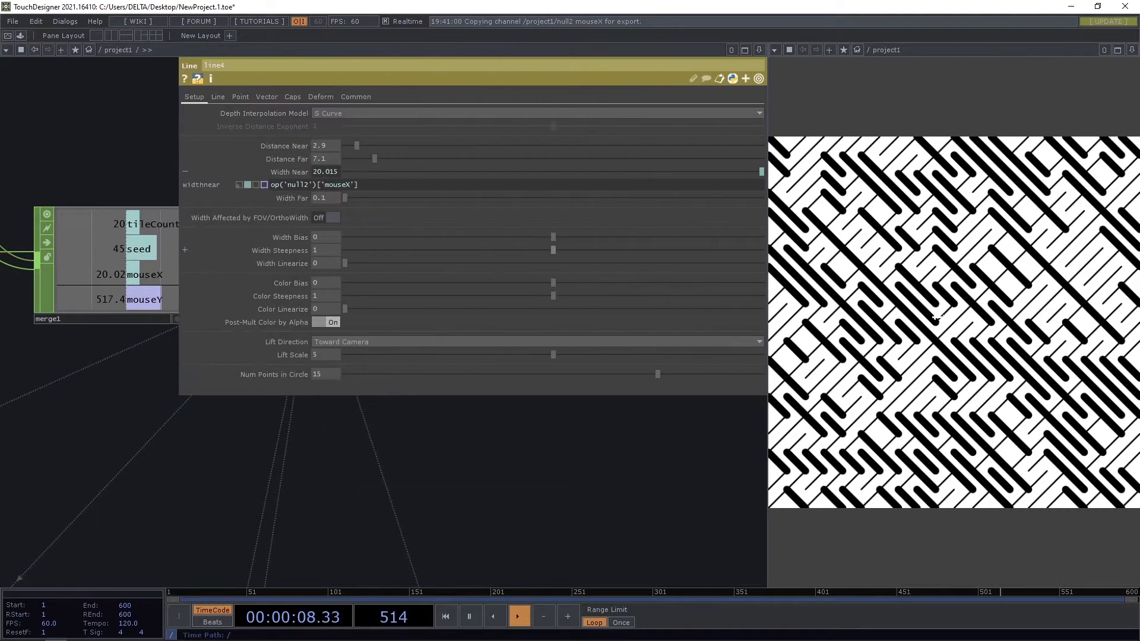
{"action": "left_click", "coordinate": [411, 194]}
{"action": "left_click", "coordinate": [386, 185]}
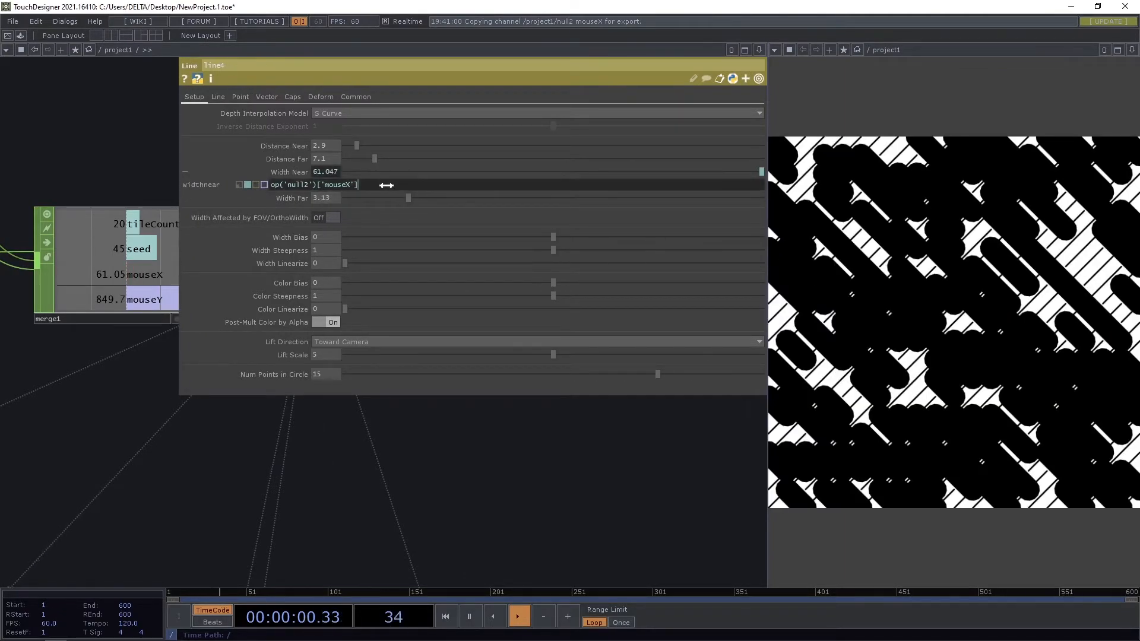
{"action": "left_click_drag", "start_coordinate": [361, 196], "coordinate": [285, 186]}
{"action": "left_click_drag", "start_coordinate": [368, 184], "coordinate": [179, 162]}
{"action": "key", "text": "ctrl+c"}
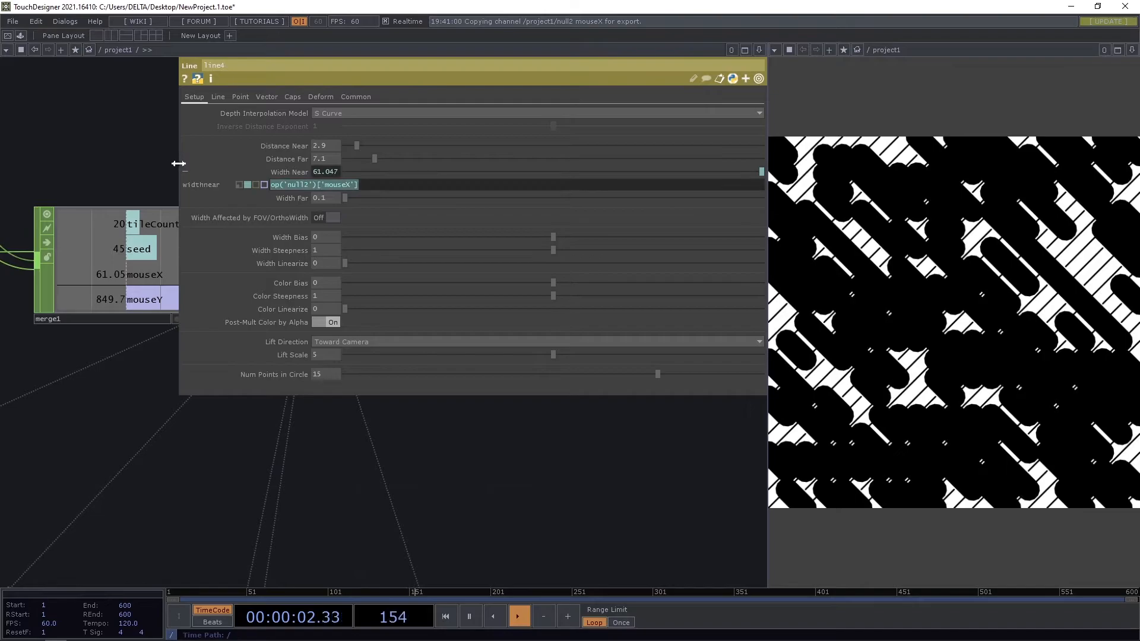
{"action": "left_click", "coordinate": [387, 186]}
{"action": "type", "text": "/"}
{"action": "key", "text": "ctrl+v"}
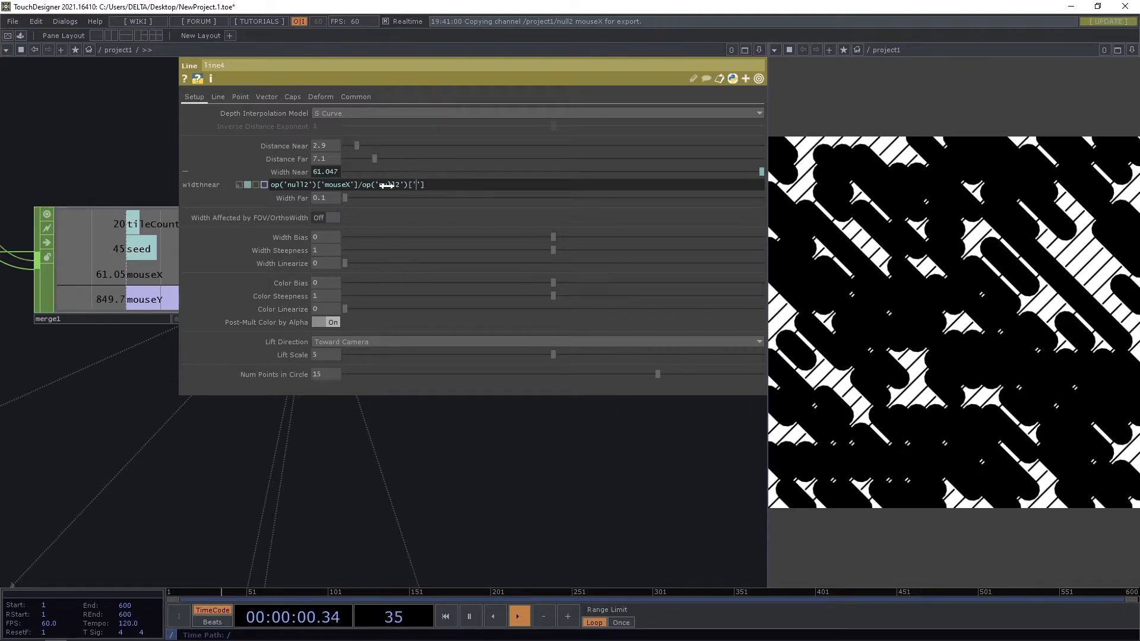
{"action": "type", "text": "unt"}
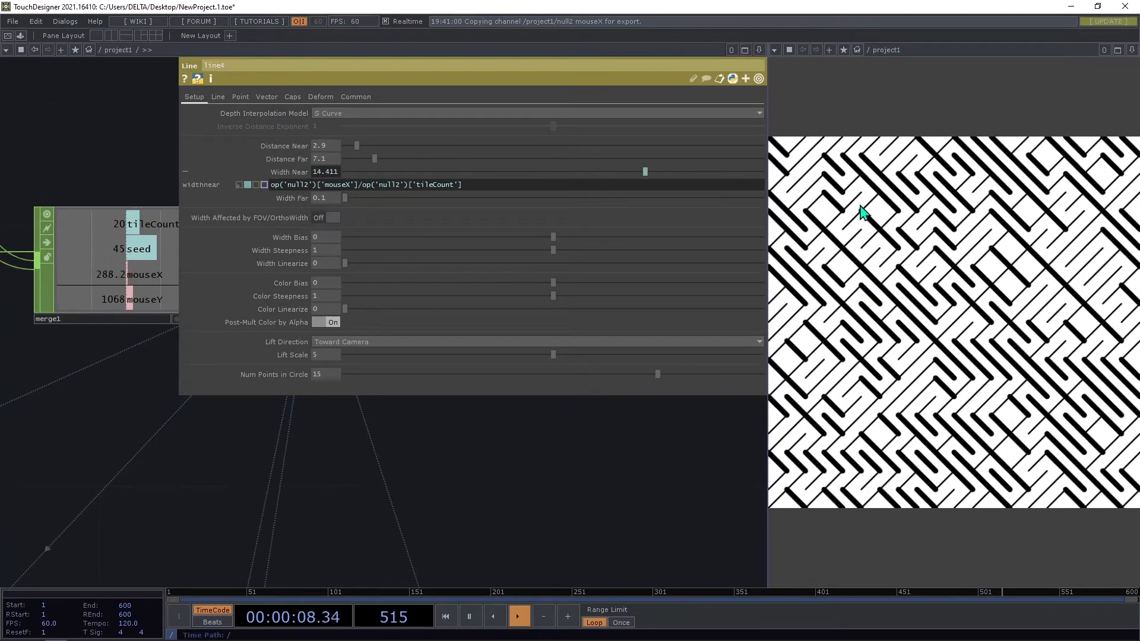
Copy line4's Width Near expression to line2's Width Near and expand that parameter.
{"action": "scroll", "coordinate": [111, 248], "scroll_direction": "down", "scroll_amount": 5}
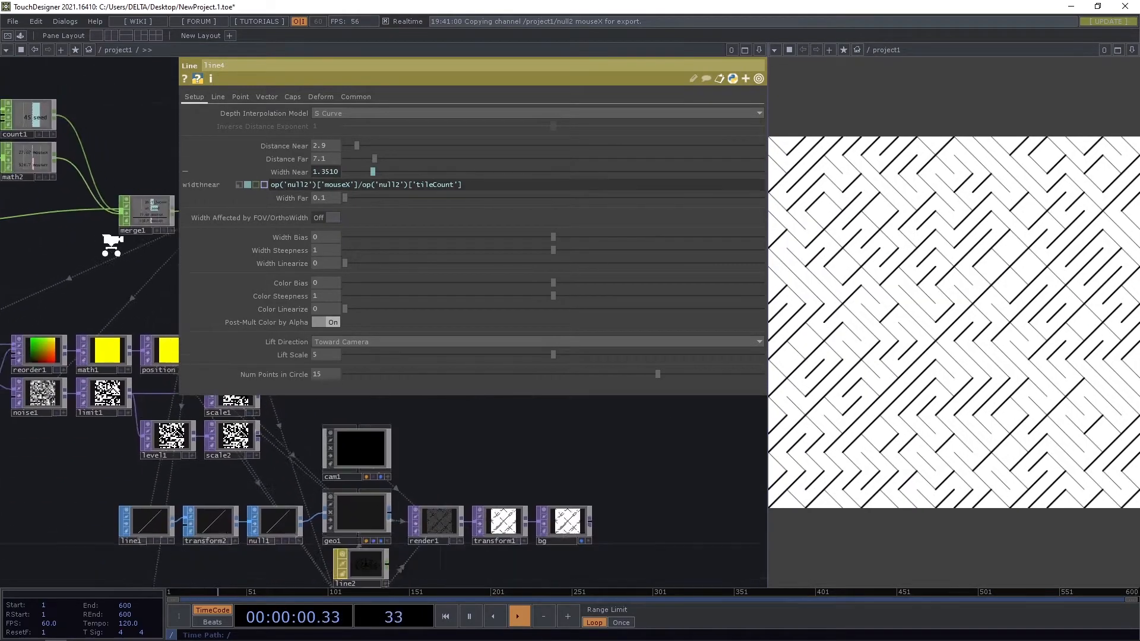
{"action": "left_click", "coordinate": [320, 184]}
{"action": "left_click_drag", "start_coordinate": [89, 229], "coordinate": [33, 181]}
{"action": "scroll", "coordinate": [265, 443], "scroll_direction": "up", "scroll_amount": 4}
{"action": "scroll", "coordinate": [265, 442], "scroll_direction": "up", "scroll_amount": 1}
{"action": "left_click_drag", "start_coordinate": [144, 330], "coordinate": [127, 417]}
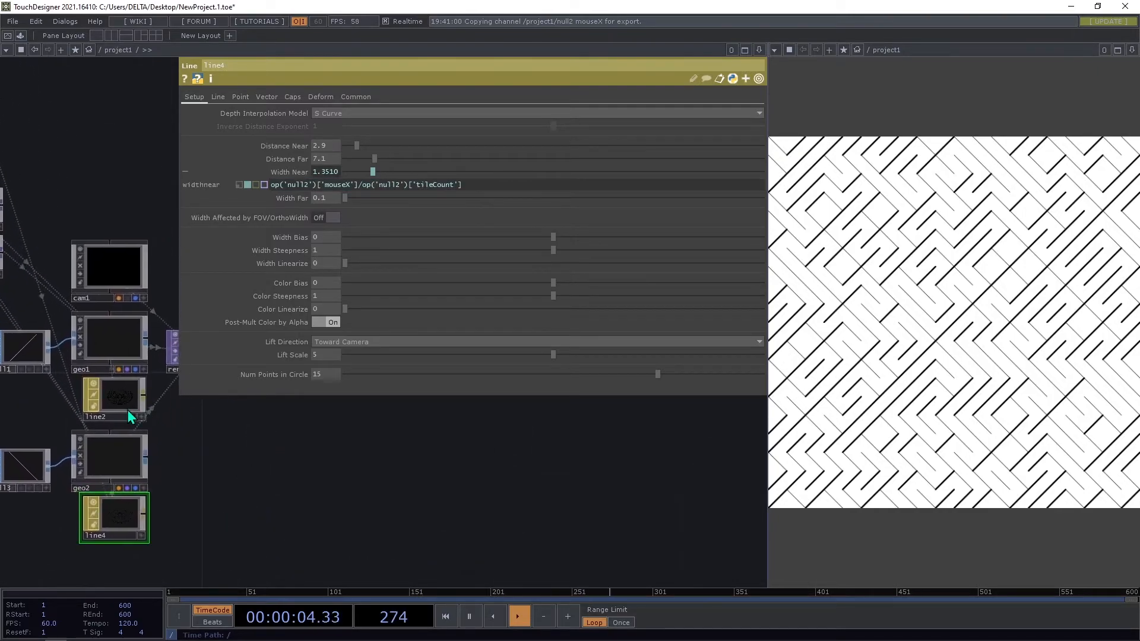
{"action": "left_click", "coordinate": [127, 411]}
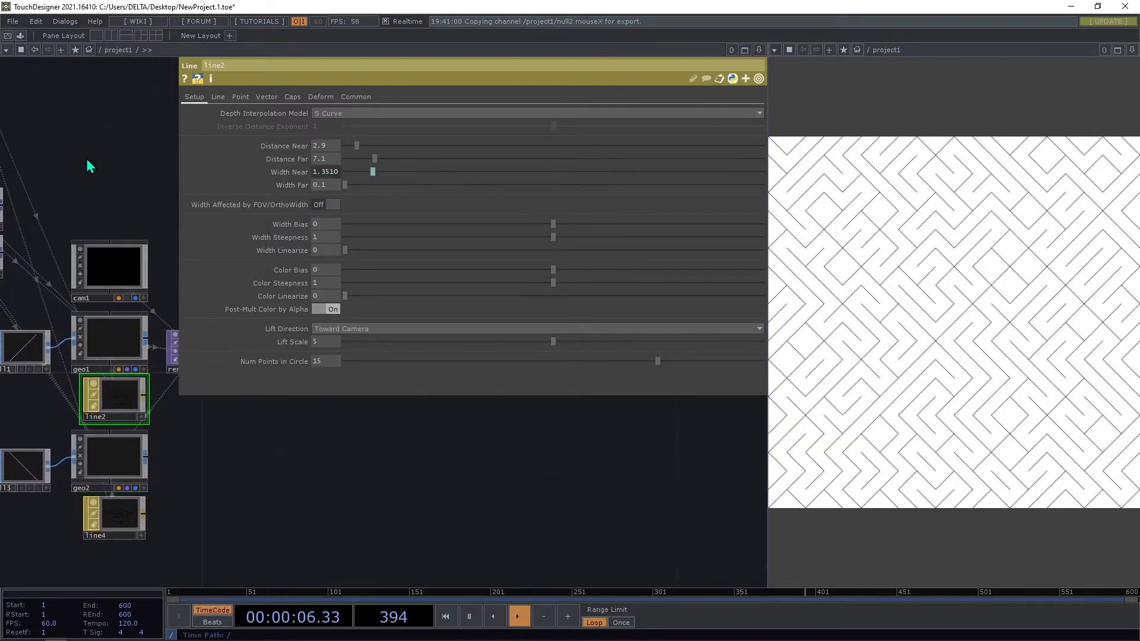
{"action": "left_click", "coordinate": [250, 176]}
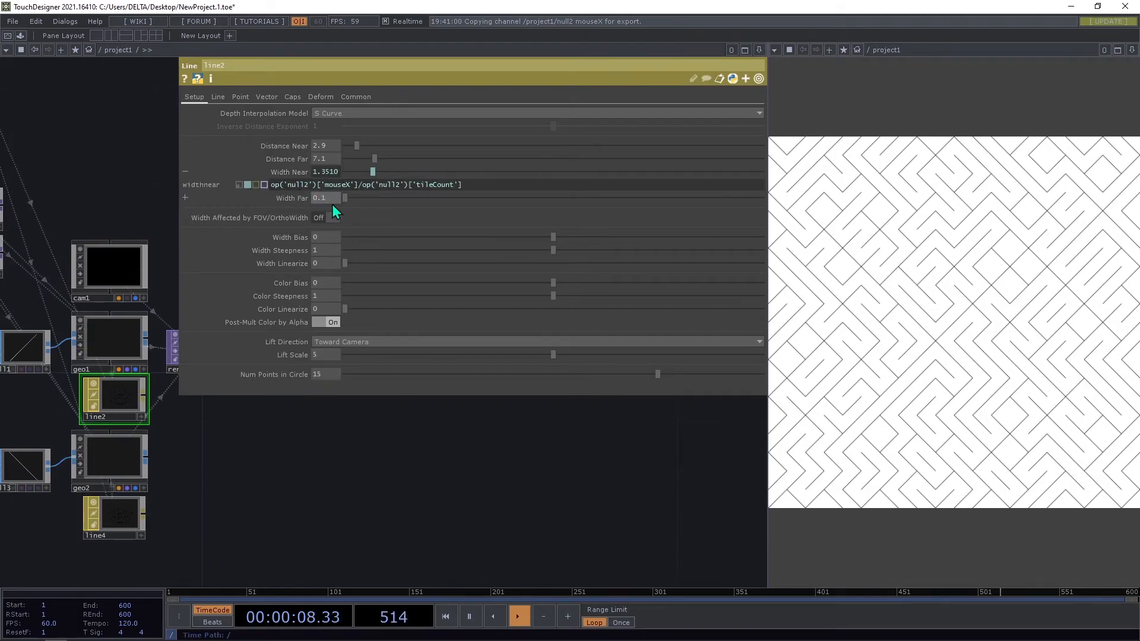
Change the channel in line2's Width Near expression from mouseX to mouseY.
{"action": "mouse_move", "coordinate": [370, 184]}
{"action": "left_click_drag", "start_coordinate": [350, 185], "coordinate": [345, 187]}
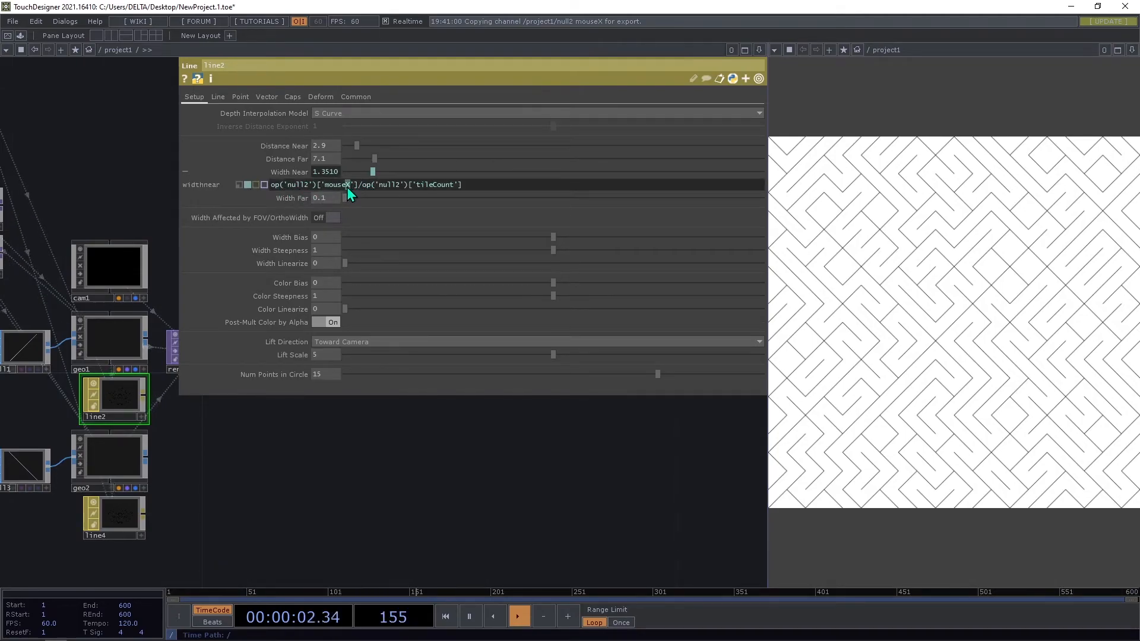
{"action": "type", "text": "Y"}
{"action": "key", "text": "Return"}
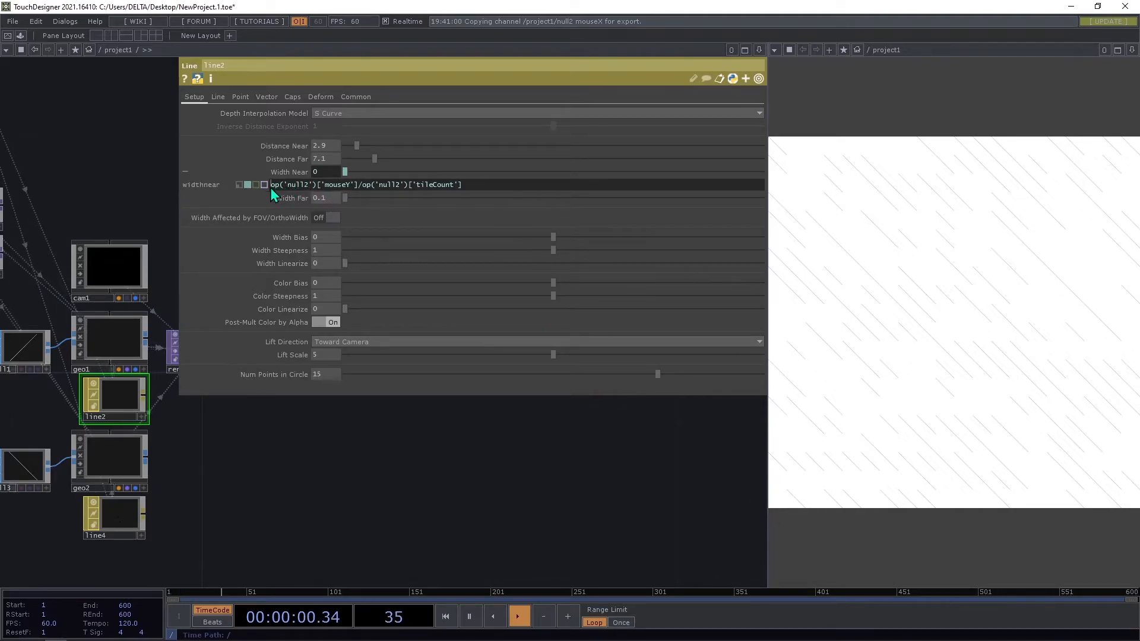
Invert line2's Width Near by changing its expression to (parent().width-op('null2')['mouseY'])/op('null2')['tileCount'].
{"action": "type", "text": "pa"}
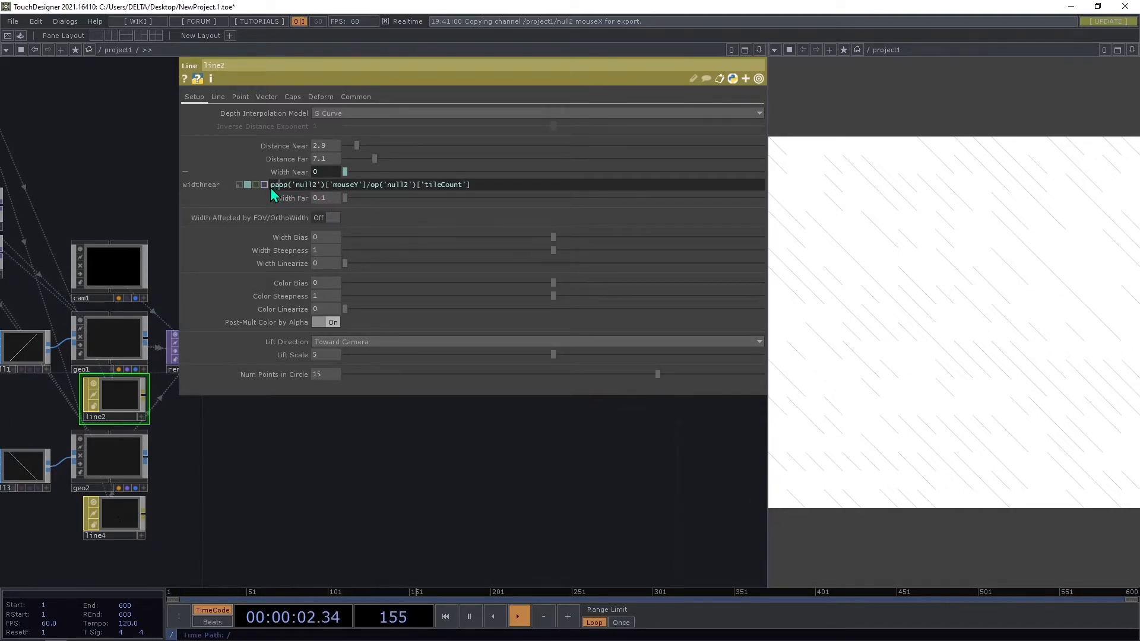
{"action": "type", "text": "rent()"}
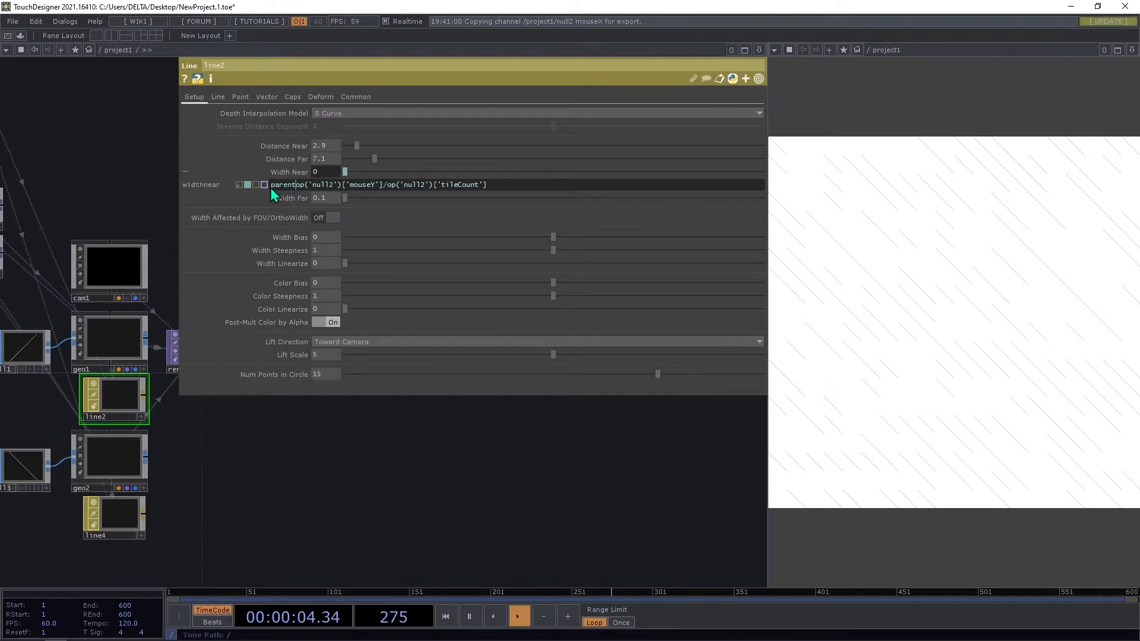
{"action": "type", "text": ".widt"}
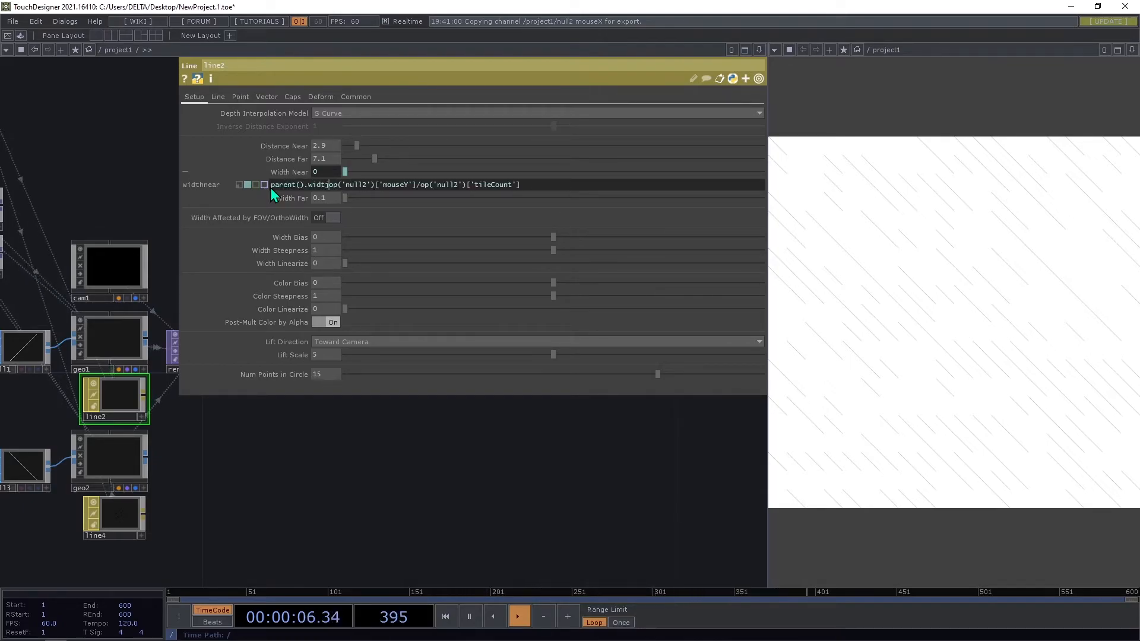
{"action": "type", "text": "h-"}
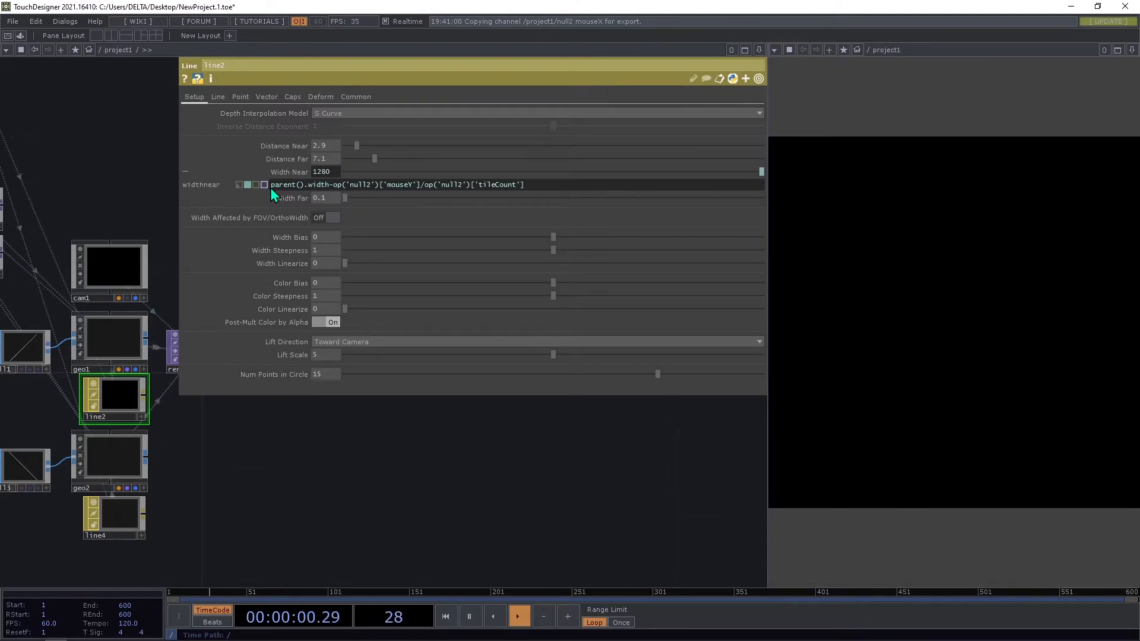
{"action": "left_click", "coordinate": [422, 186]}
{"action": "type", "text": ")/op"}
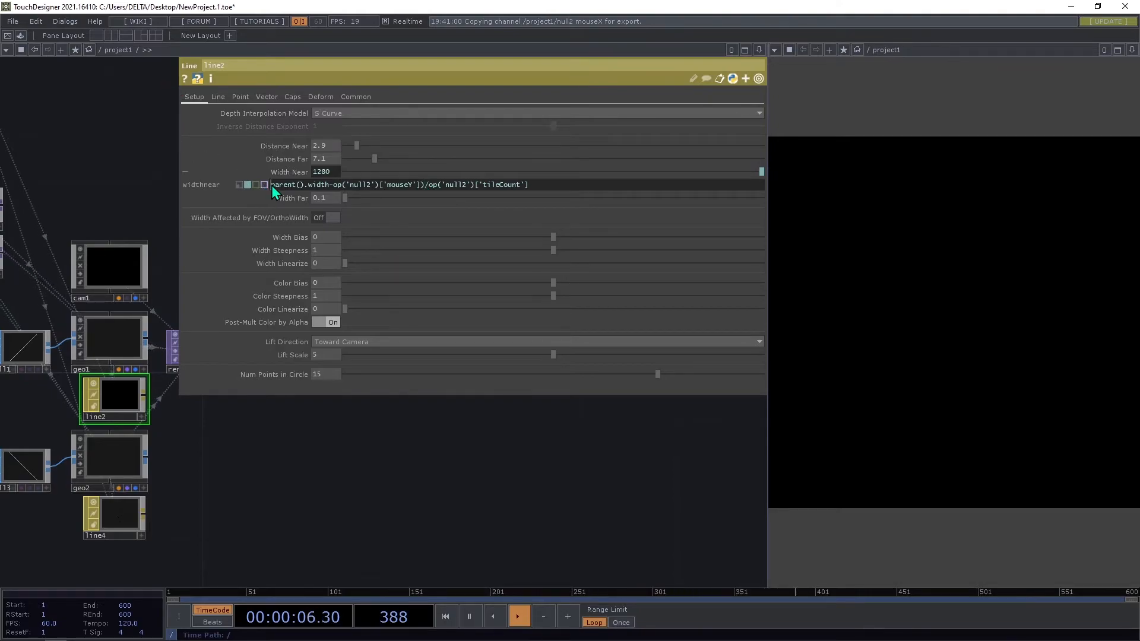
{"action": "type", "text": "("}
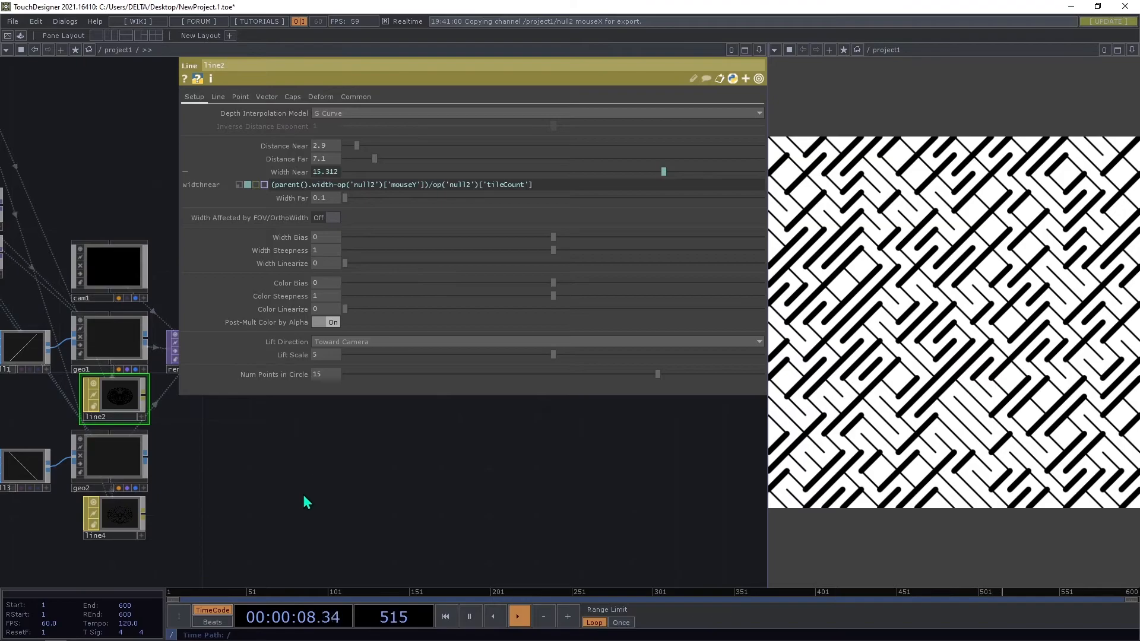
Hide the parameter window, frame the whole network and move merge1 and null2 slightly higher.
{"action": "scroll", "coordinate": [438, 527], "scroll_direction": "down", "scroll_amount": 4}
{"action": "left_click_drag", "start_coordinate": [99, 460], "coordinate": [128, 518]}
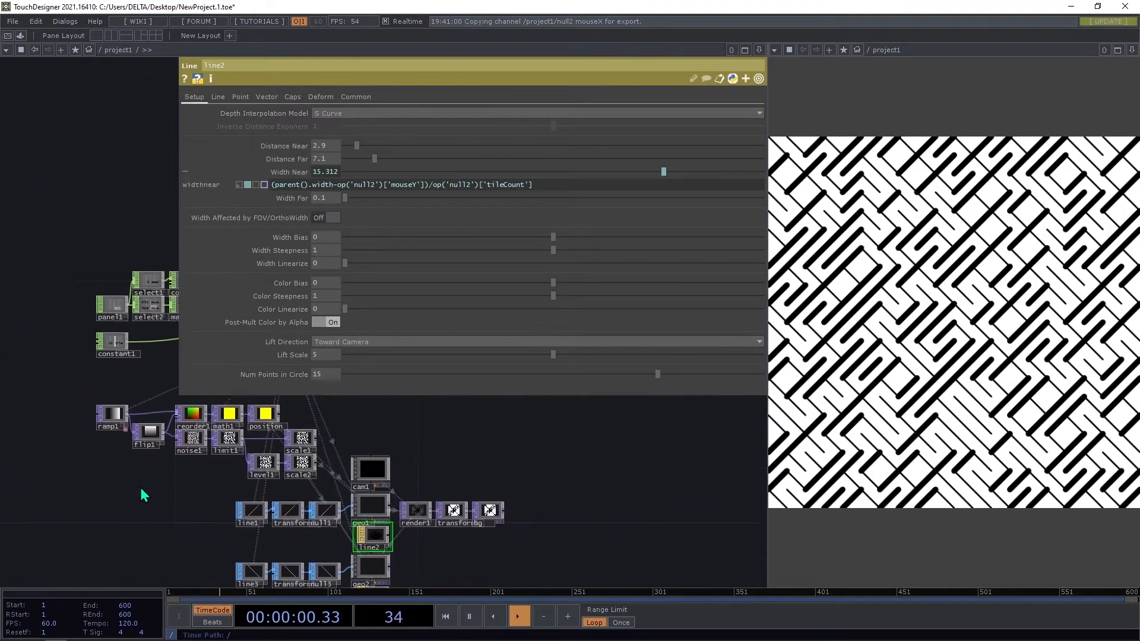
{"action": "key", "text": "p"}
{"action": "key", "text": "h"}
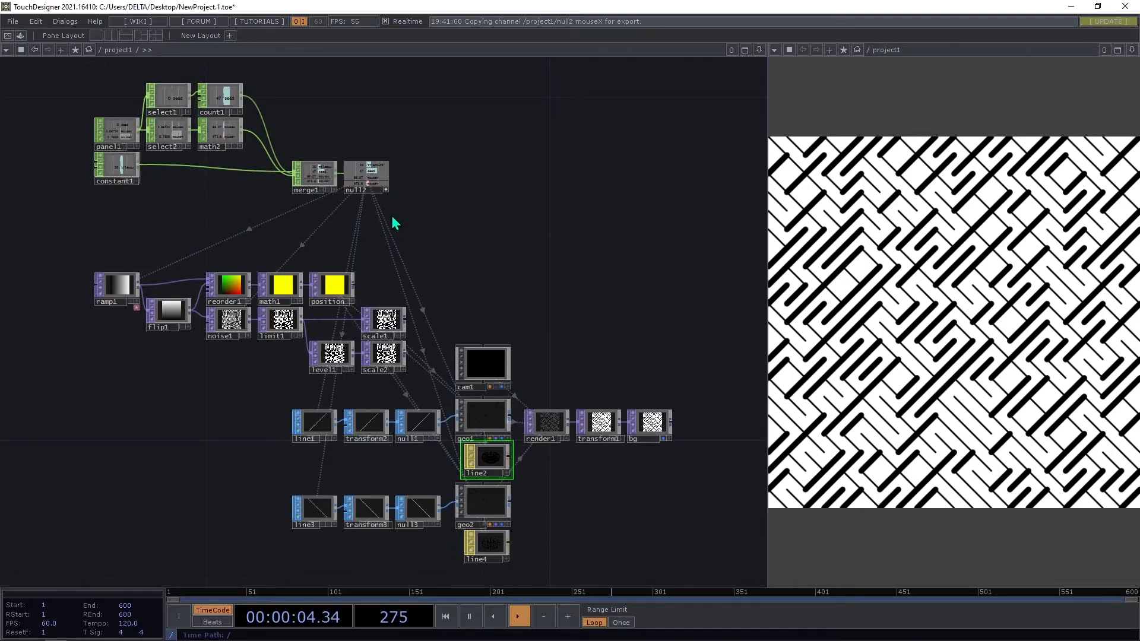
{"action": "left_click", "coordinate": [305, 184]}
{"action": "left_click_drag", "start_coordinate": [305, 182], "coordinate": [306, 165]}
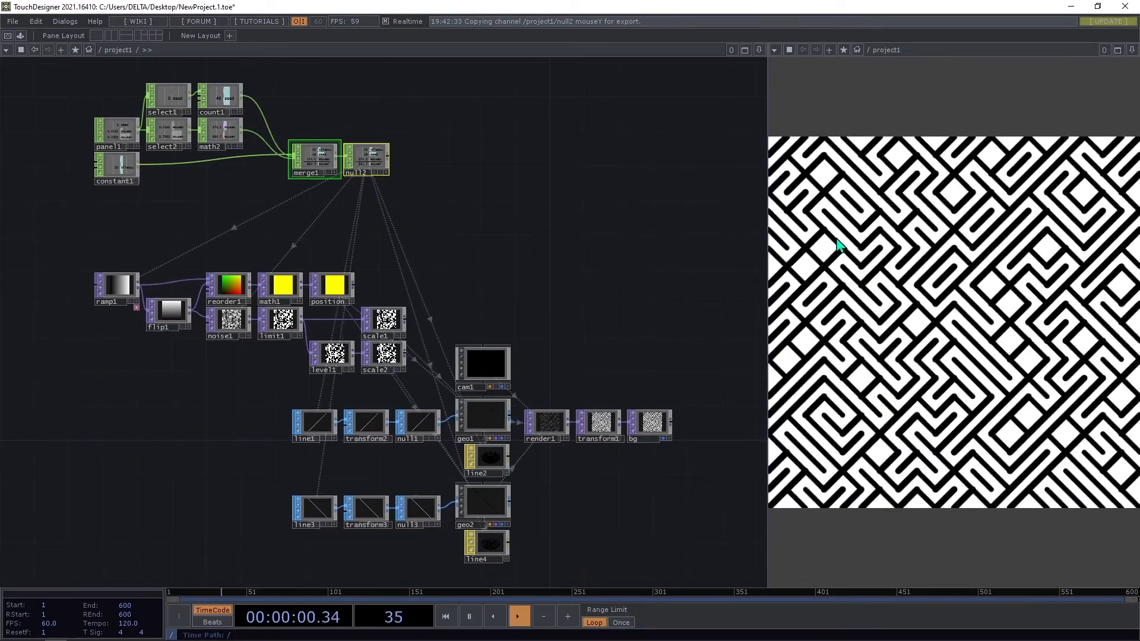
Check the line start and end cap type options in line2's parameters.
{"action": "left_click", "coordinate": [482, 463]}
{"action": "key", "text": "p"}
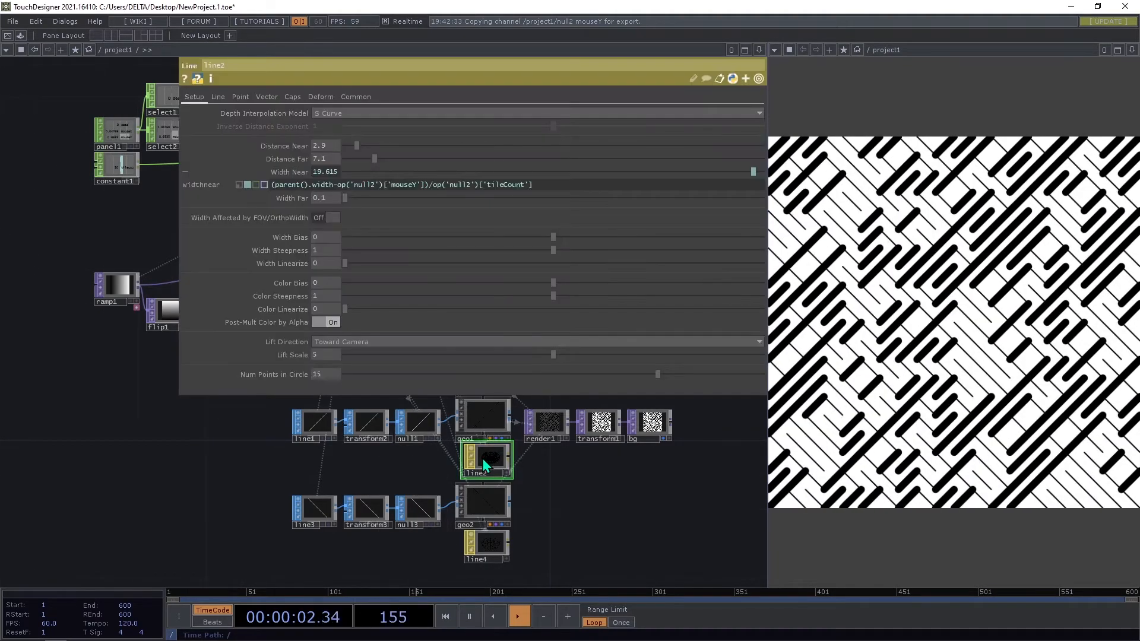
{"action": "left_click", "coordinate": [218, 97]}
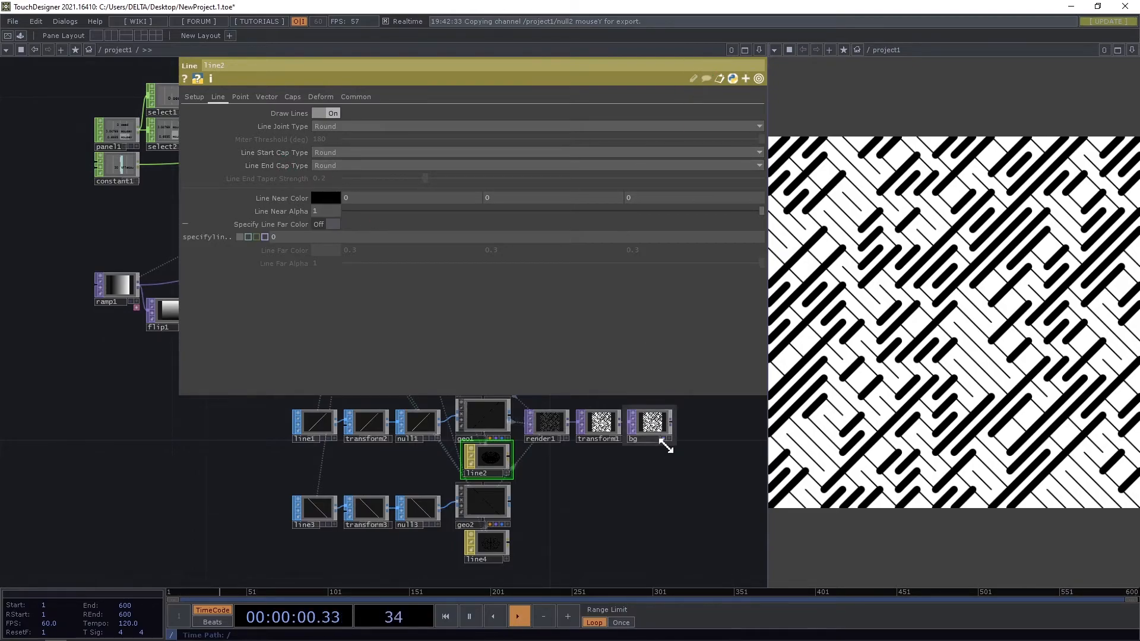
{"action": "left_click_drag", "start_coordinate": [667, 505], "coordinate": [669, 514]}
{"action": "key", "text": "p"}
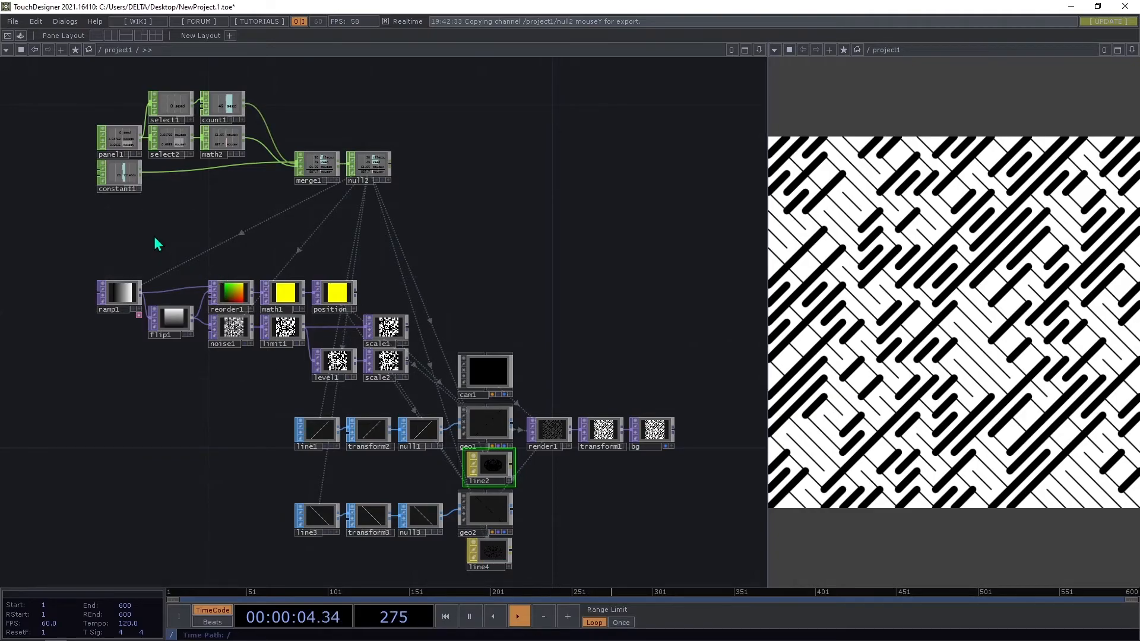
Add a Keyboard In CHOP below constant1 and set its keys to 1 2 3.
{"action": "scroll", "coordinate": [118, 199], "scroll_direction": "up", "scroll_amount": 2}
{"action": "key", "text": "Tab"}
{"action": "type", "text": "key"}
{"action": "left_click", "coordinate": [172, 246]}
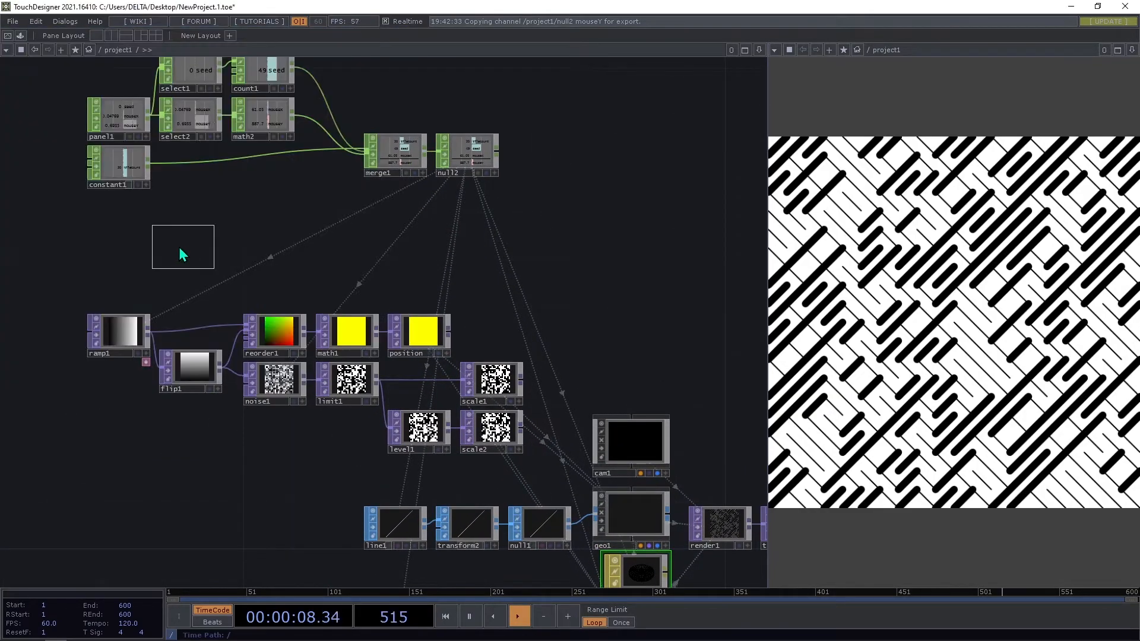
{"action": "left_click", "coordinate": [115, 221]}
{"action": "key", "text": "p"}
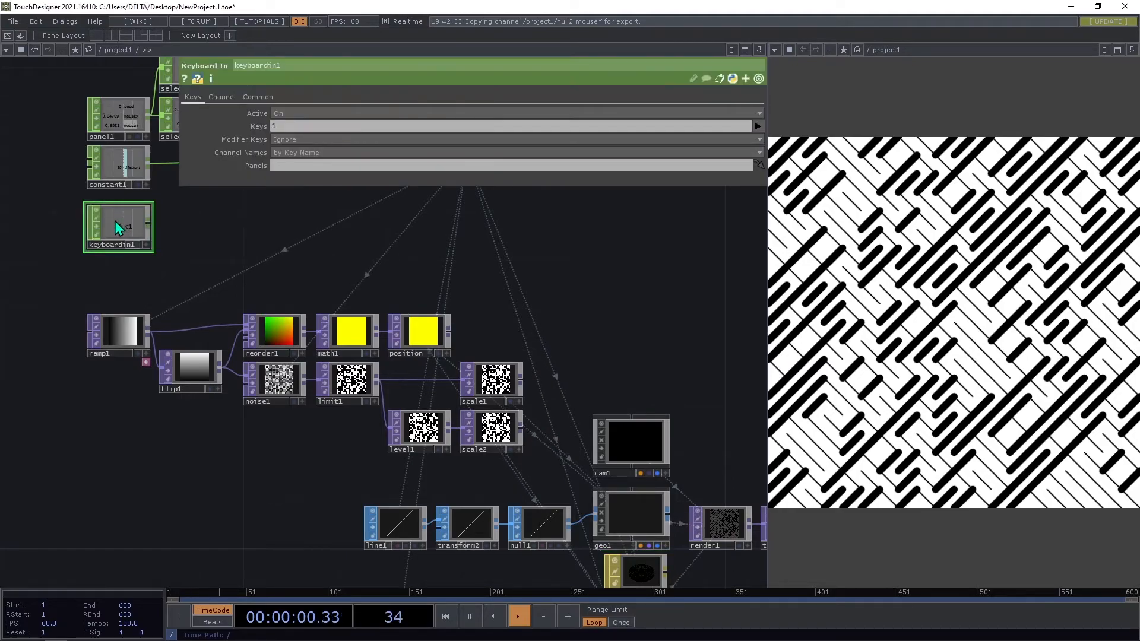
{"action": "left_click", "coordinate": [282, 126]}
{"action": "type", "text": "2 3"}
{"action": "key", "text": "Return"}
Append a Logic CHOP to keyboardin1 and set its Channel Pre OP to Radio Button.
{"action": "left_click_drag", "start_coordinate": [185, 236], "coordinate": [133, 300]}
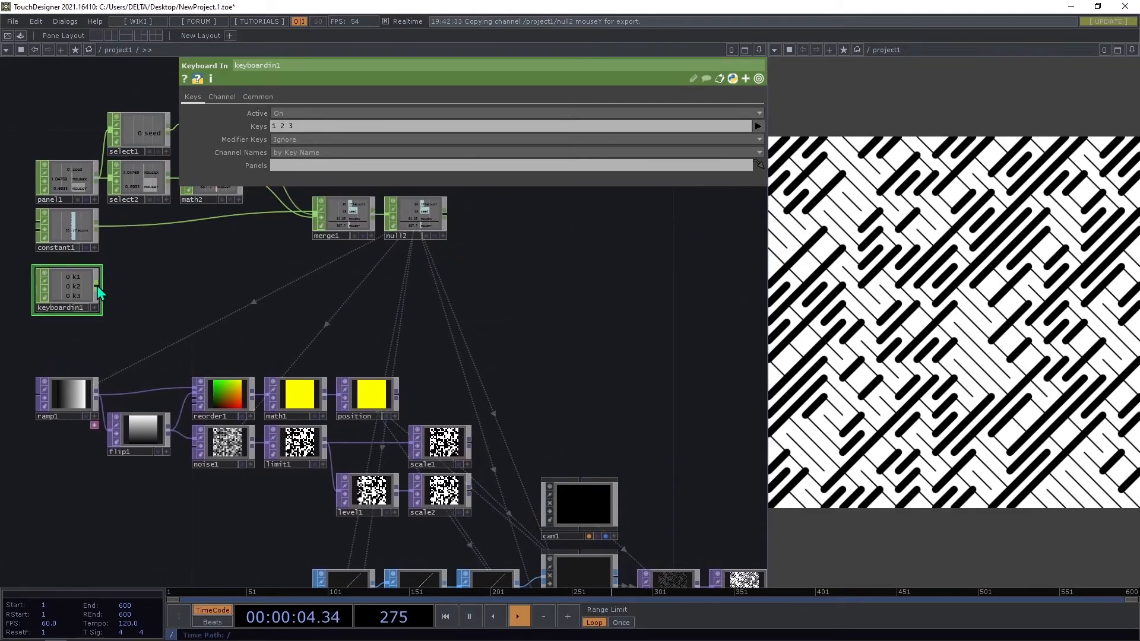
{"action": "left_click", "coordinate": [97, 286]}
{"action": "type", "text": "lo"}
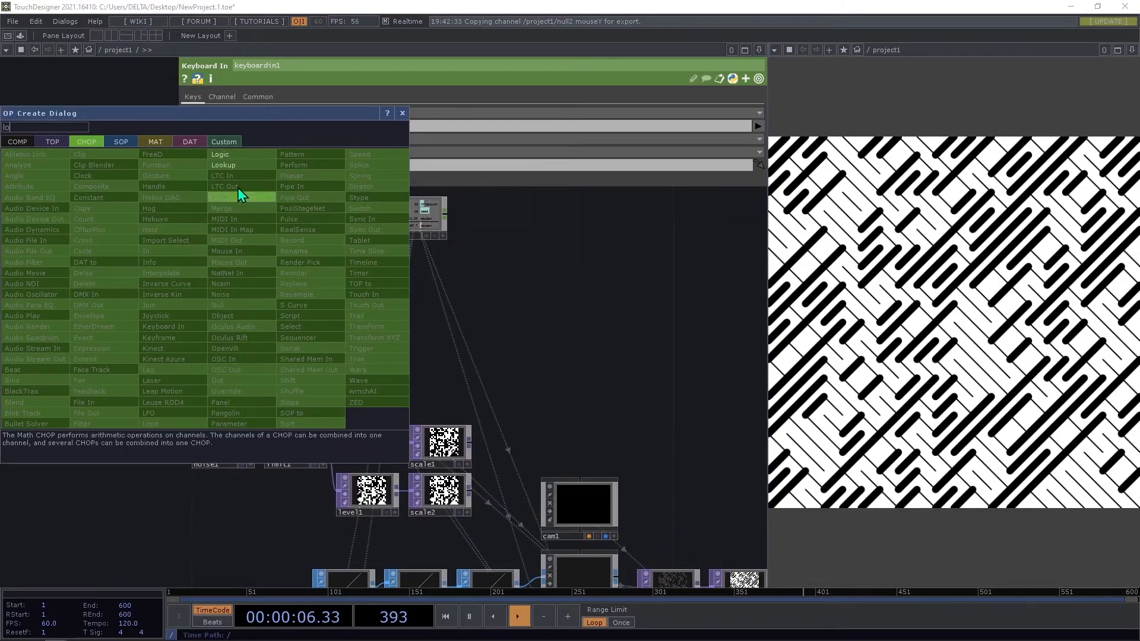
{"action": "left_click", "coordinate": [238, 156]}
{"action": "left_click", "coordinate": [148, 297]}
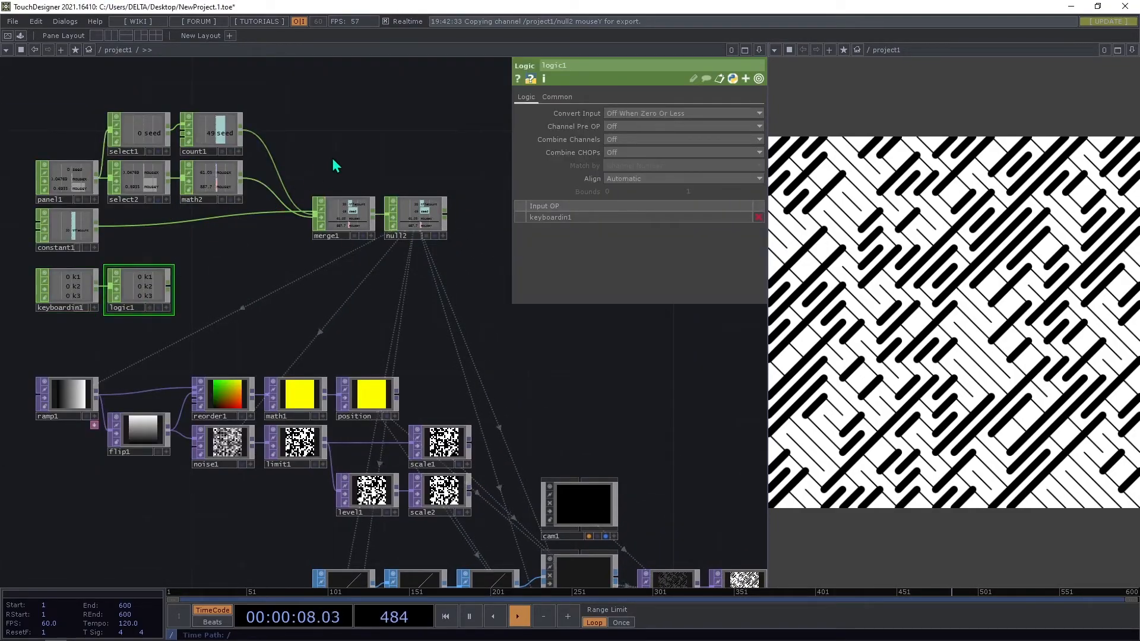
{"action": "left_click", "coordinate": [625, 127]}
{"action": "left_click", "coordinate": [636, 161]}
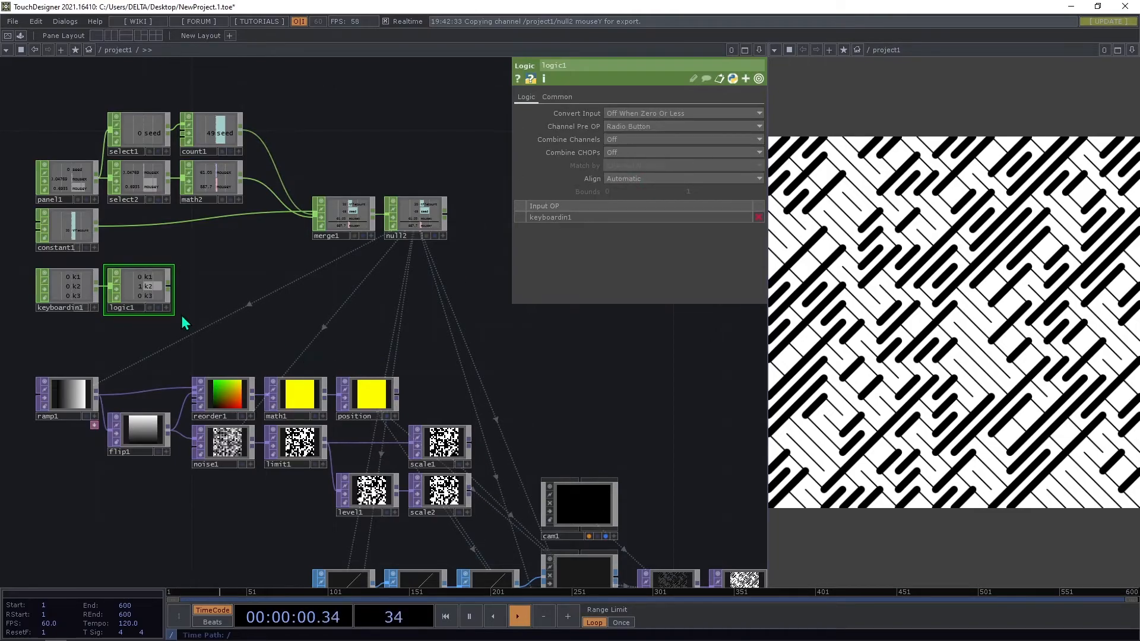
Append a Fan CHOP to logic1 with its Operation set to Fan In.
{"action": "left_click", "coordinate": [170, 287]}
{"action": "type", "text": "fa"}
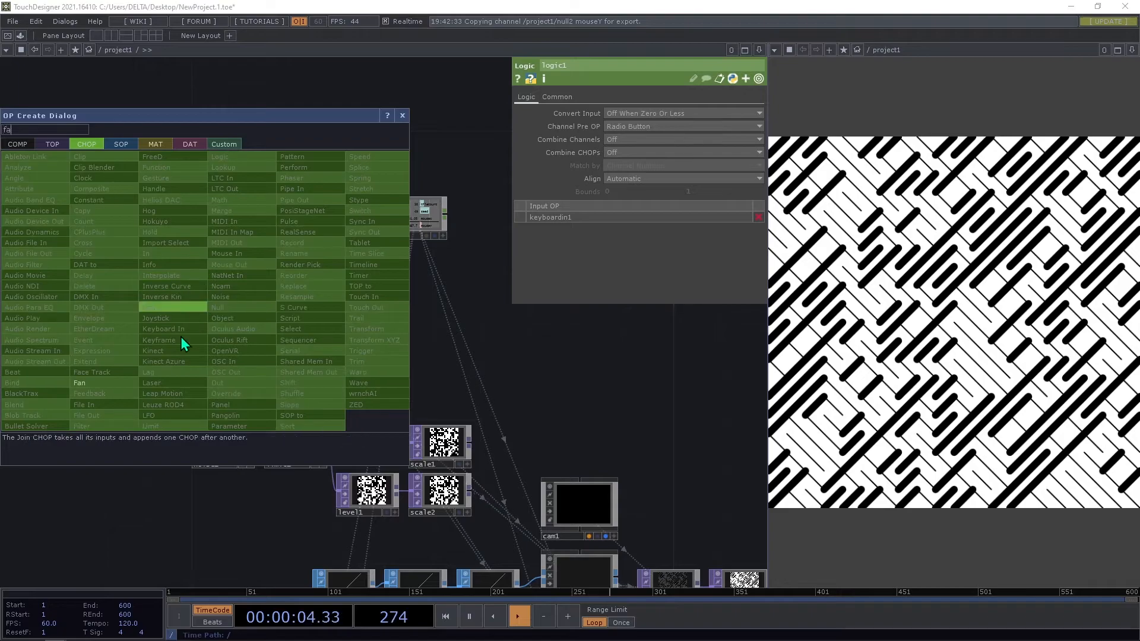
{"action": "left_click", "coordinate": [116, 385]}
{"action": "left_click", "coordinate": [213, 291]}
{"action": "left_click", "coordinate": [637, 116]}
{"action": "left_click", "coordinate": [621, 136]}
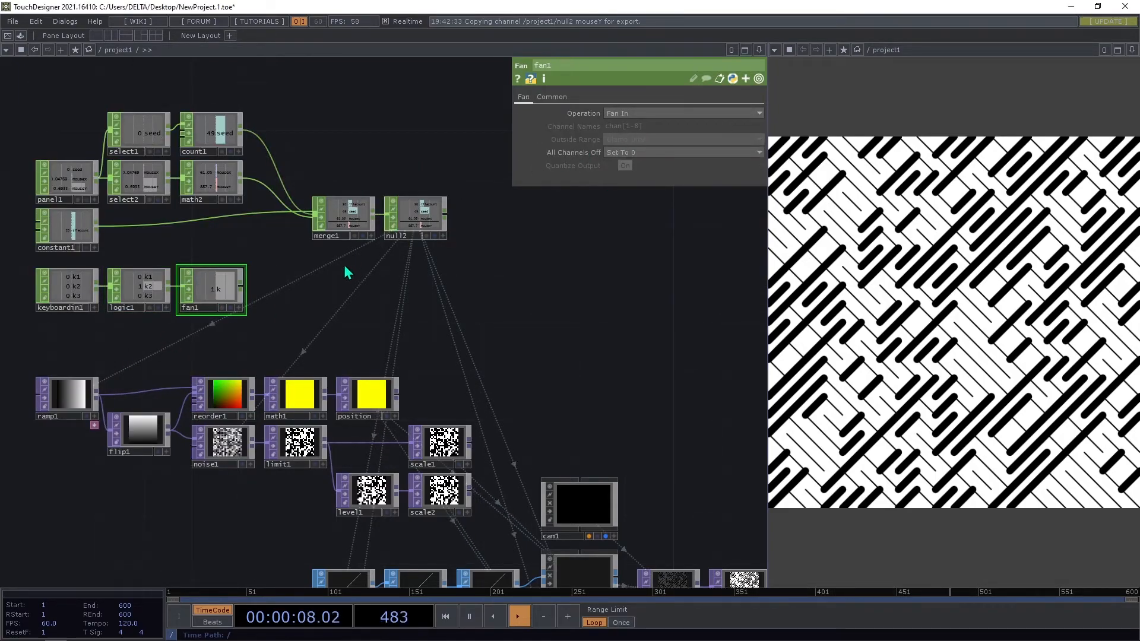
Append a Null CHOP to fan1.
{"action": "left_click", "coordinate": [242, 287]}
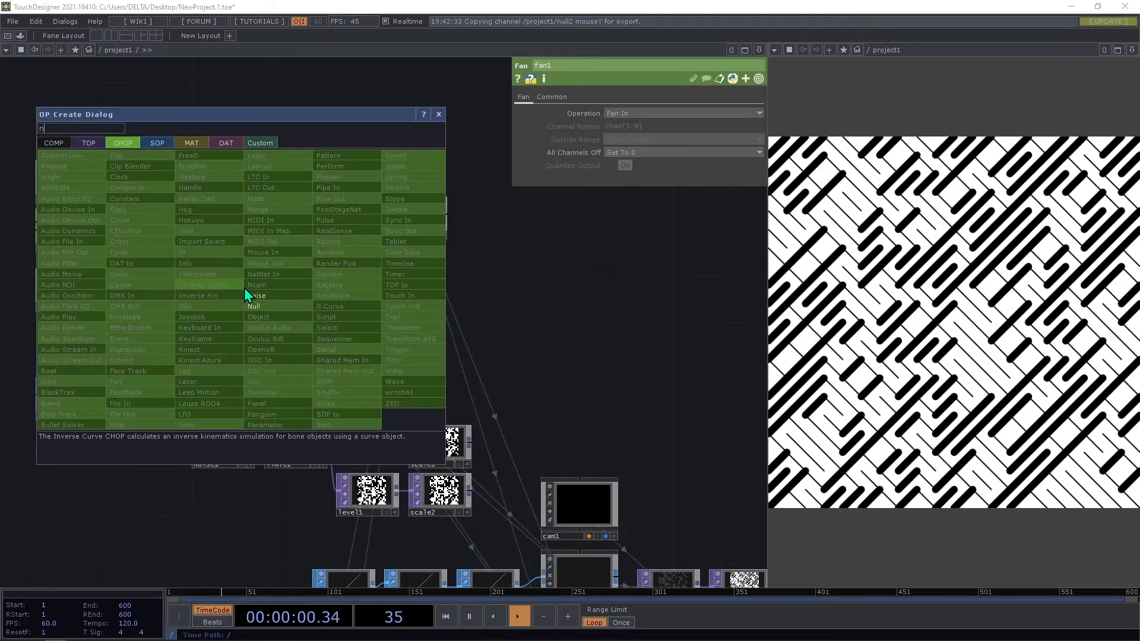
{"action": "left_click", "coordinate": [258, 305]}
{"action": "left_click", "coordinate": [283, 297]}
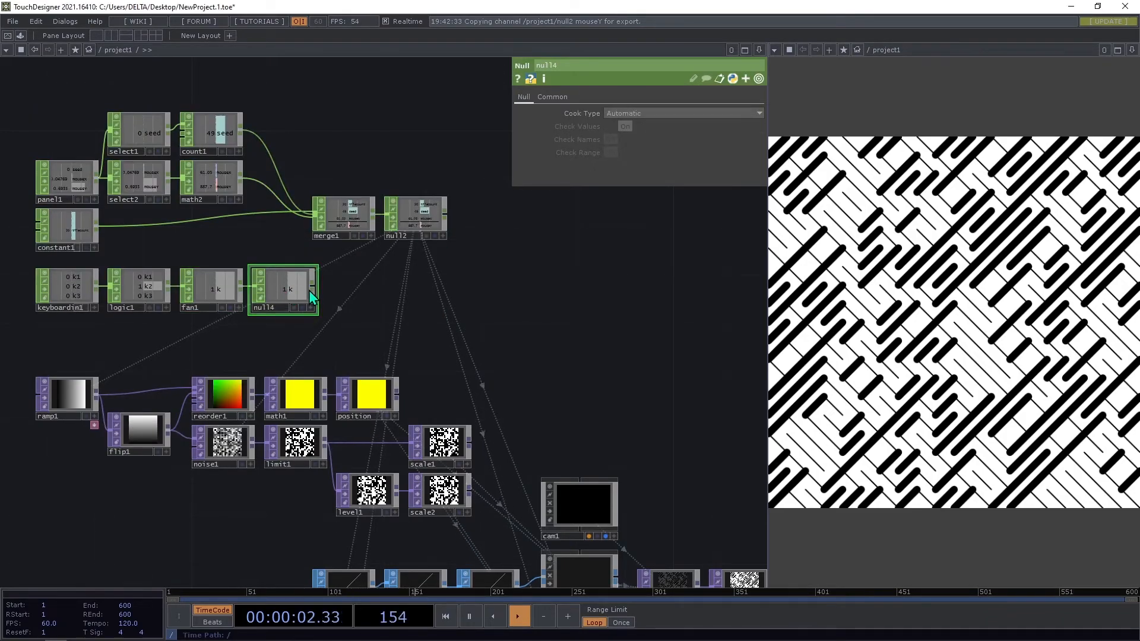
Create a CHOP Execute DAT from null4 and place it beside that operator at the end of the keyboard chain.
{"action": "left_click", "coordinate": [315, 290]}
{"action": "left_click", "coordinate": [300, 139]}
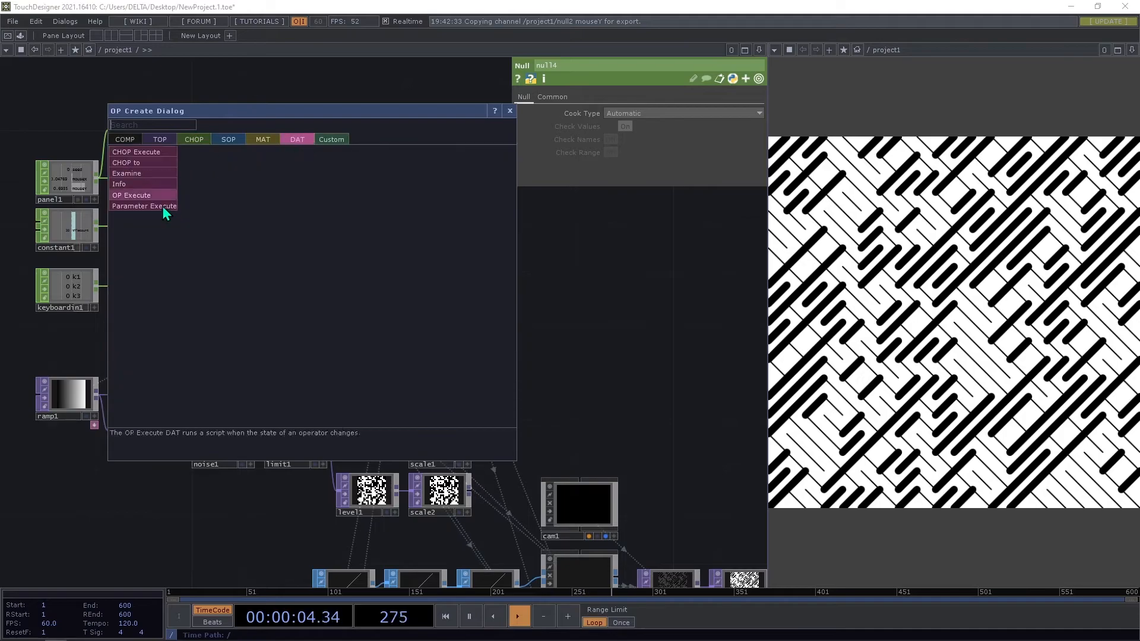
{"action": "left_click", "coordinate": [143, 152]}
{"action": "left_click", "coordinate": [354, 287]}
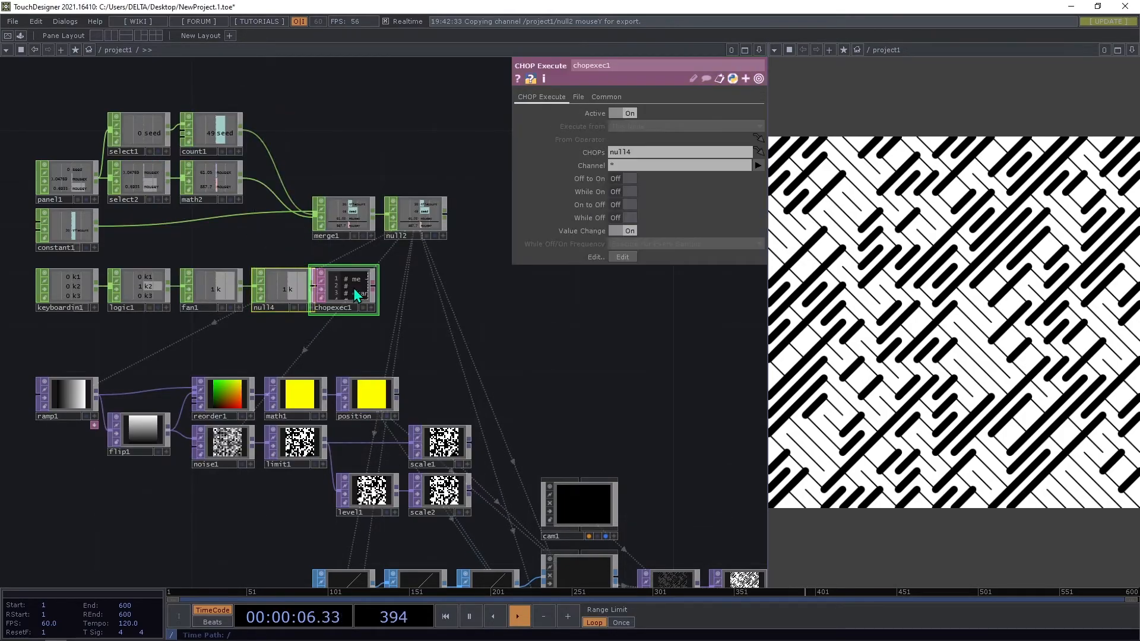
{"action": "left_click", "coordinate": [285, 338]}
{"action": "left_click_drag", "start_coordinate": [283, 295], "coordinate": [270, 294]}
{"action": "left_click", "coordinate": [344, 297]}
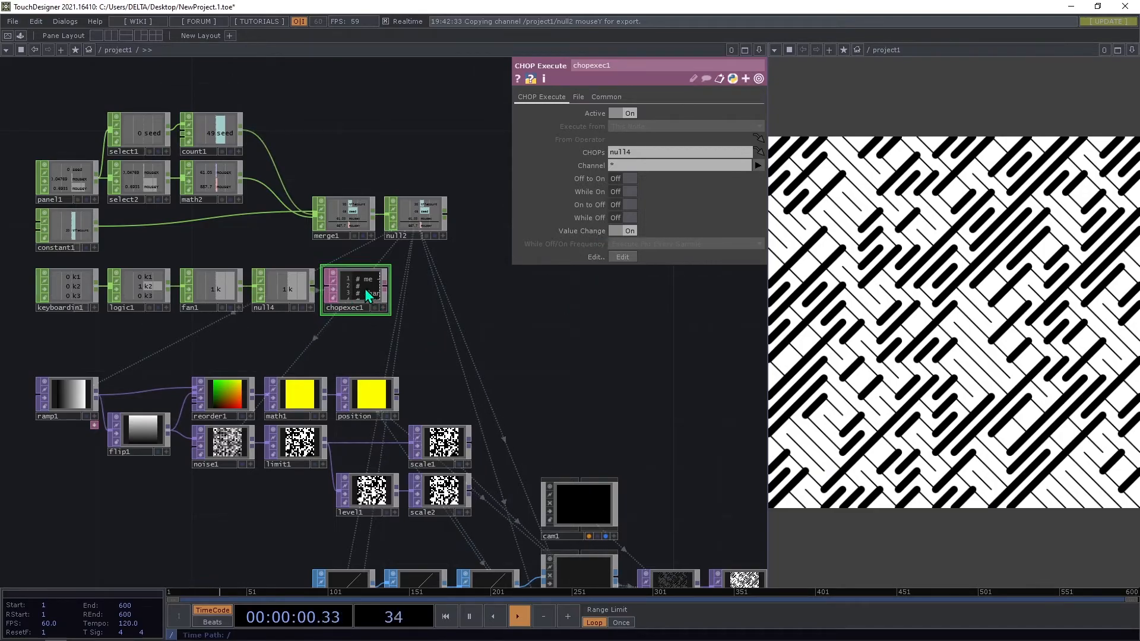
Open chopexec1's script in the external code editor and add the condition if val == 0: inside onValueChange.
{"action": "key", "text": "ctrl+e"}
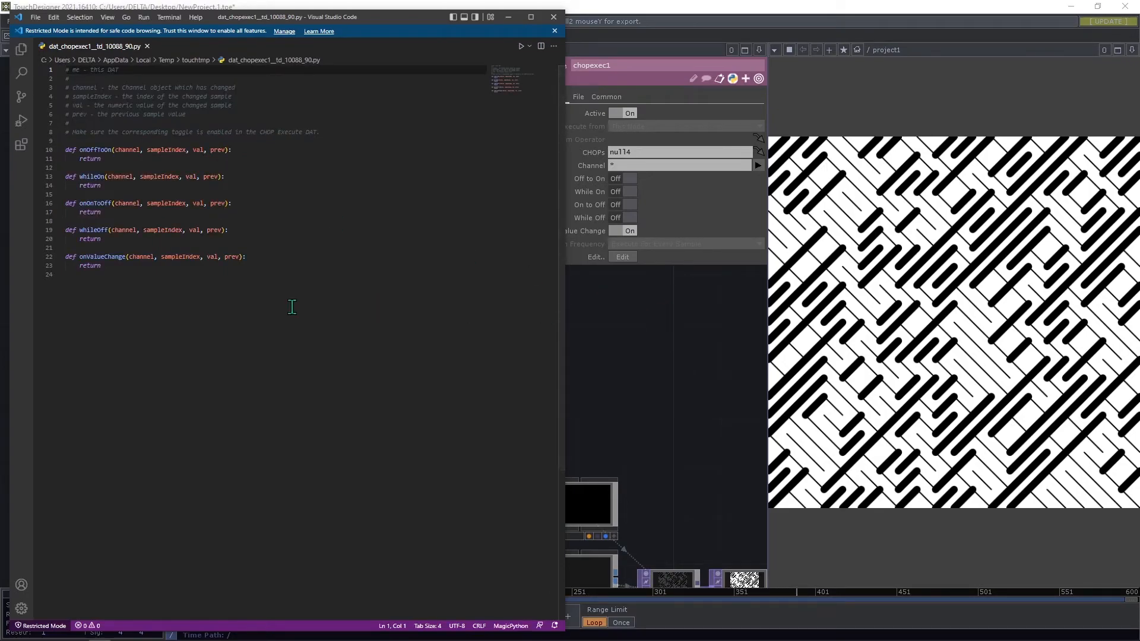
{"action": "left_click", "coordinate": [259, 260]}
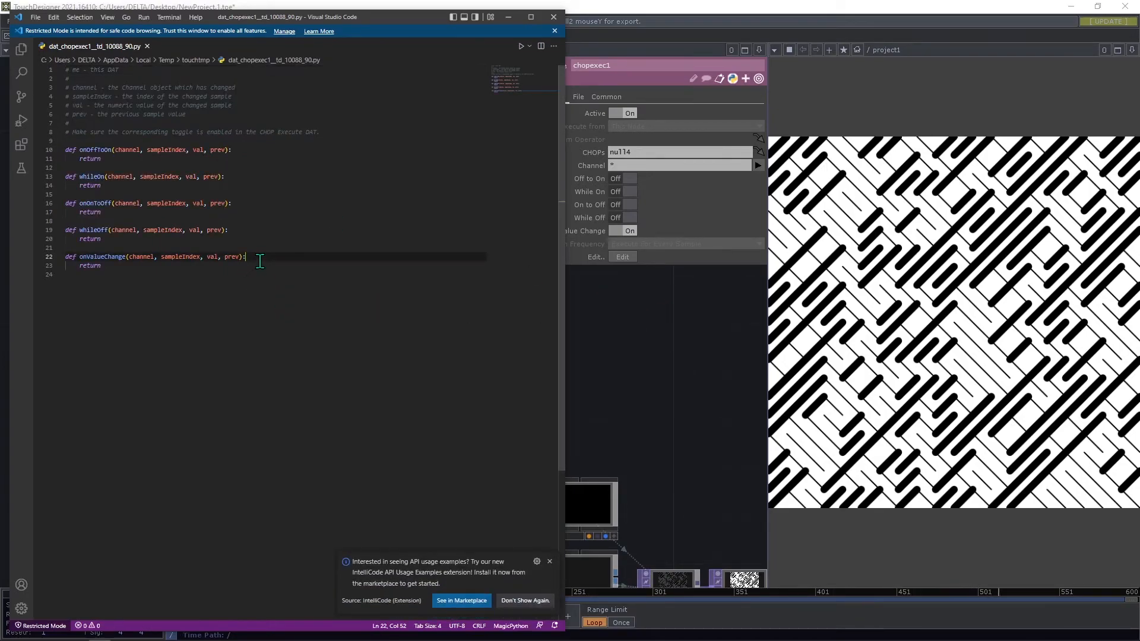
{"action": "key", "text": "Return"}
{"action": "type", "text": "if val "}
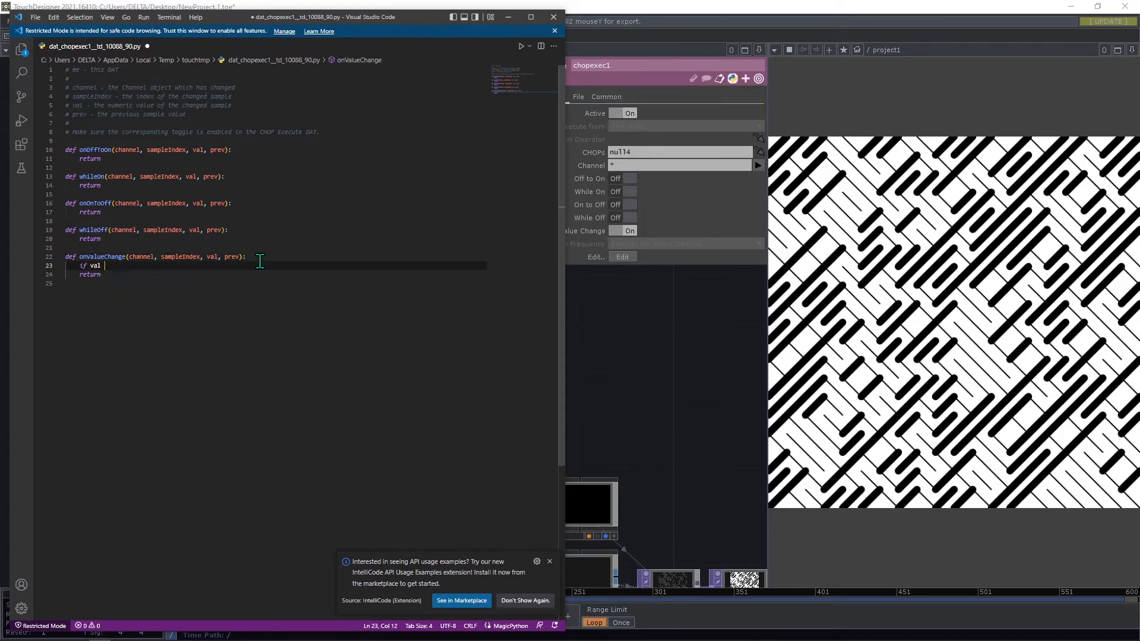
{"action": "type", "text": "== "}
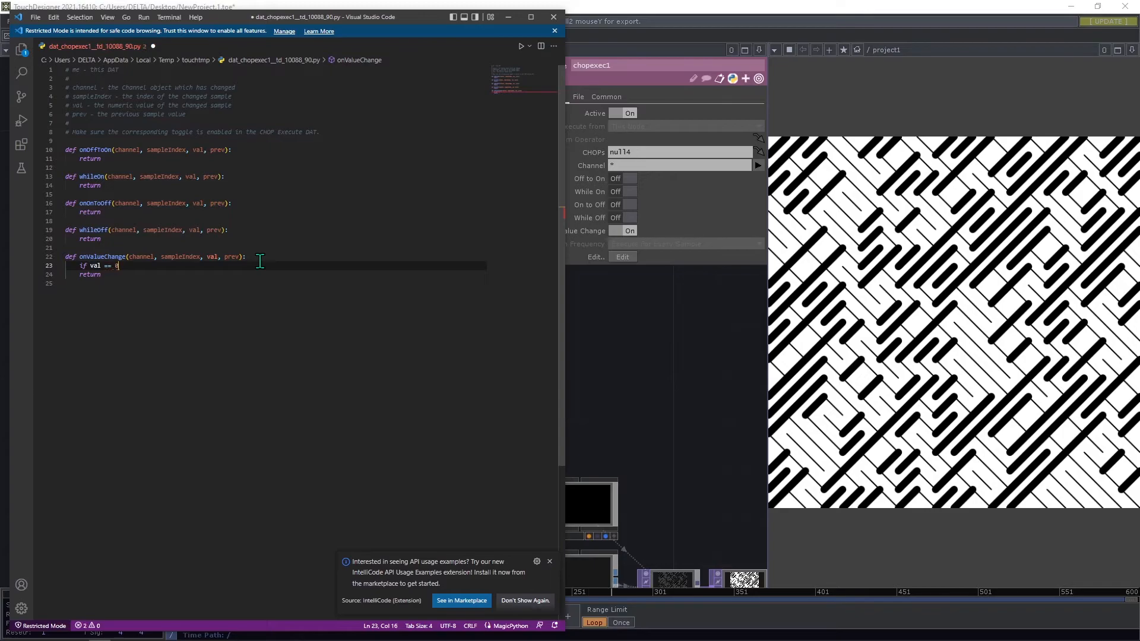
{"action": "type", "text": "0:"}
Add the statement op('line2').par.linestartcaptype = 0 inside the val == 0 condition.
{"action": "key", "text": "Return"}
{"action": "type", "text": "op"}
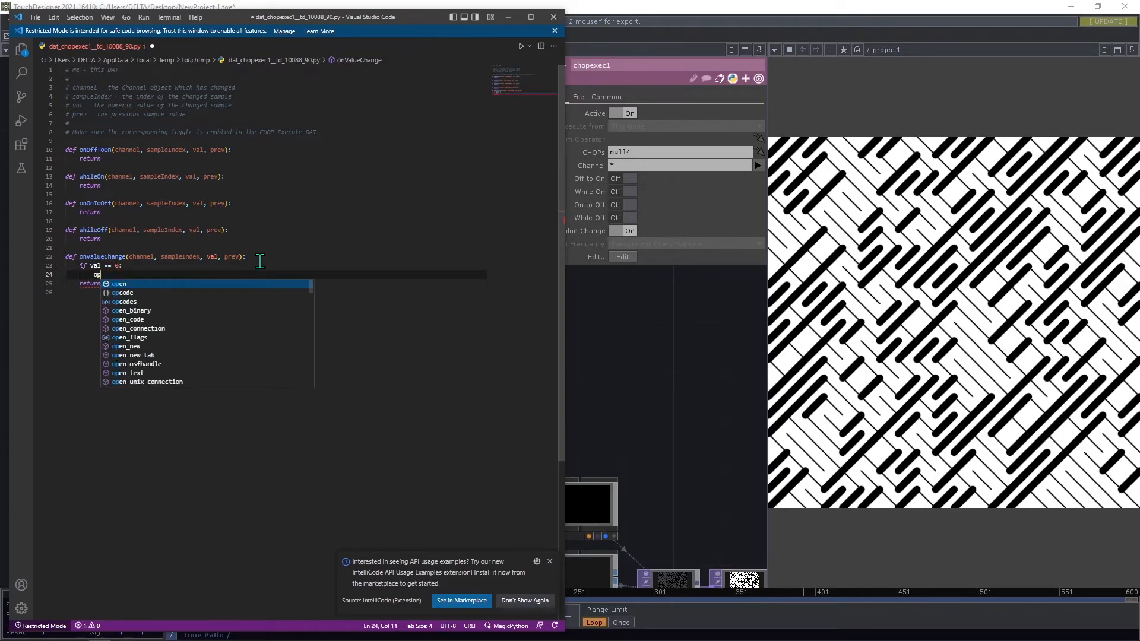
{"action": "type", "text": "('line2"}
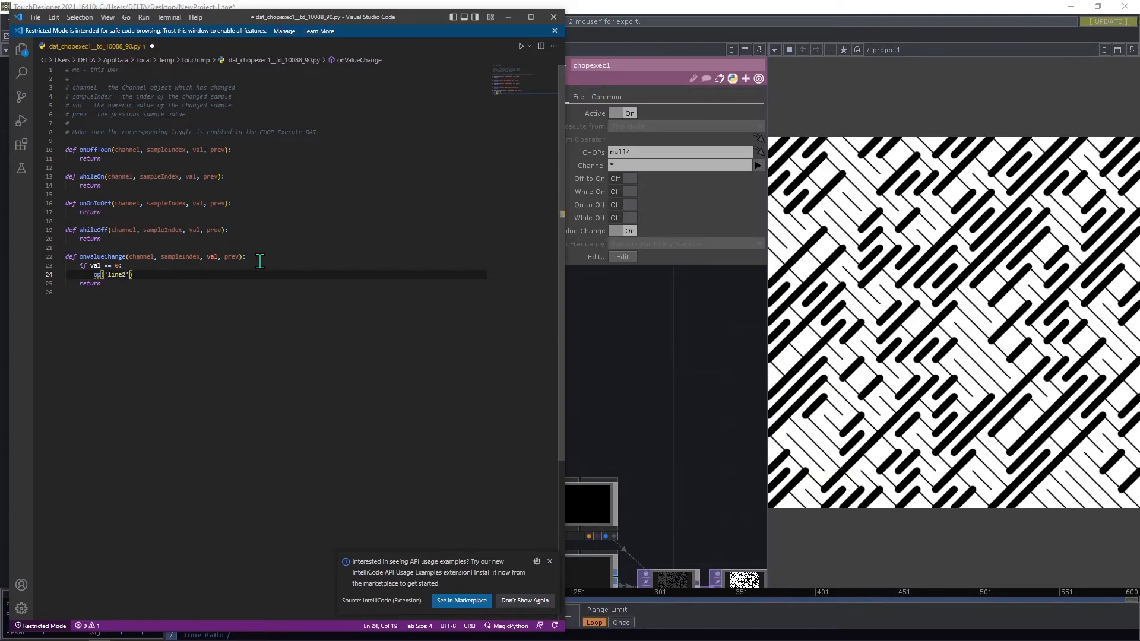
{"action": "type", "text": ".par.linestartcaptype = 0"}
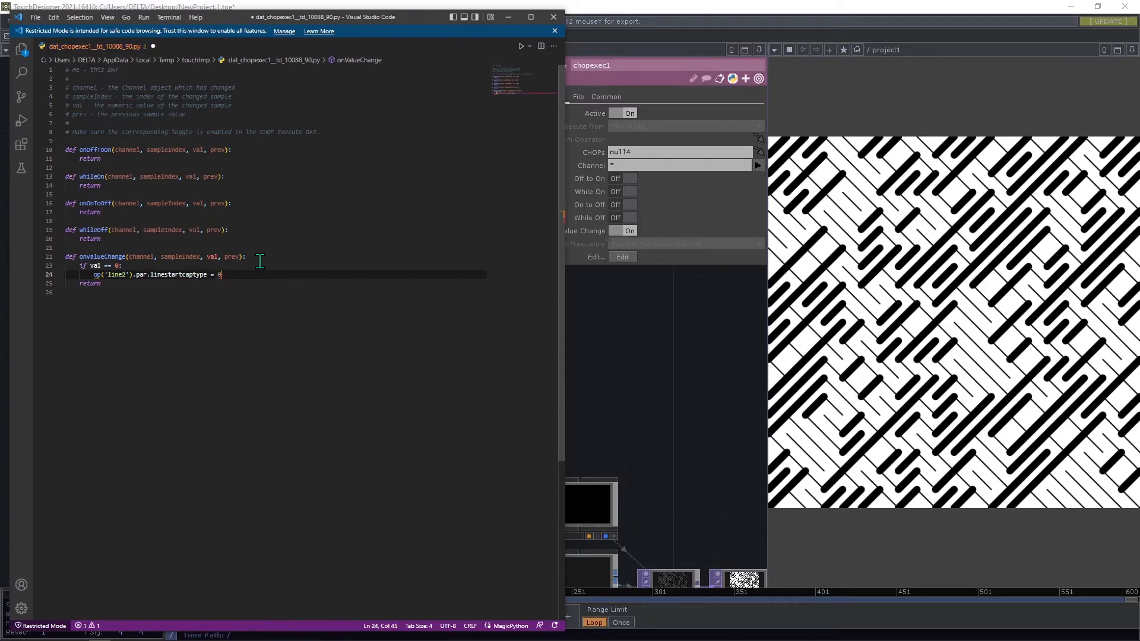
Duplicate the line2 start cap statement on the following line and change the copy's parameter to lineendcaptype.
{"action": "left_click_drag", "start_coordinate": [140, 267], "coordinate": [49, 277]}
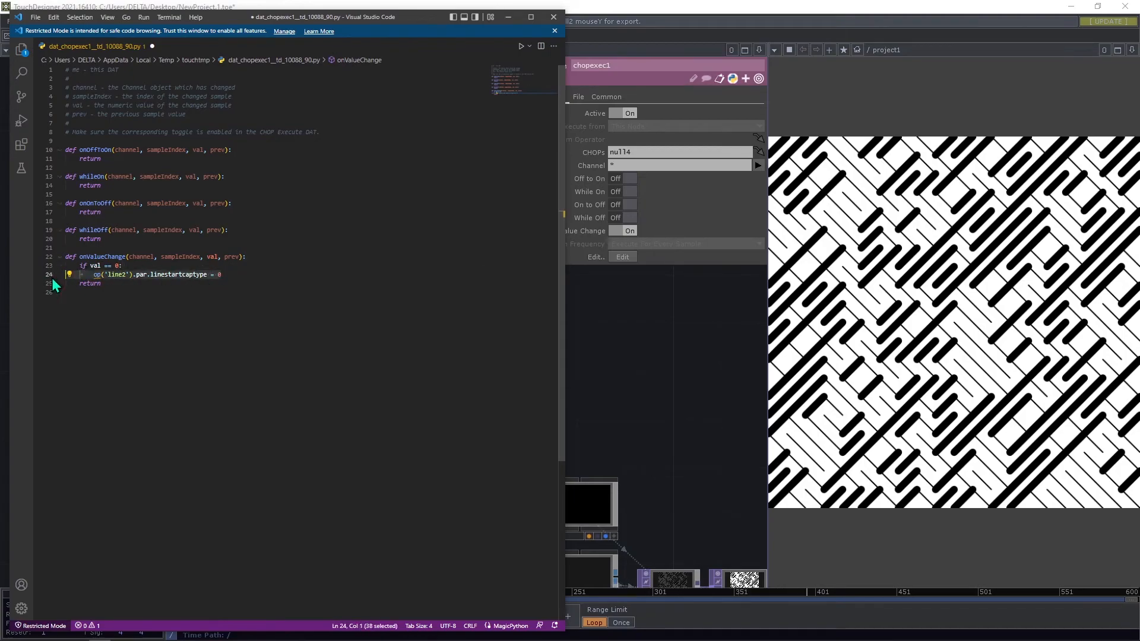
{"action": "left_click", "coordinate": [236, 269]}
{"action": "left_click", "coordinate": [235, 275]}
{"action": "key", "text": "Return"}
{"action": "type", "text": "op('line2').par.linestartcaptype = 0"}
{"action": "key", "text": "Left"}
{"action": "key", "text": "Left"}
{"action": "key", "text": "Left"}
{"action": "key", "text": "Left"}
{"action": "key", "text": "Left"}
{"action": "key", "text": "Left"}
{"action": "key", "text": "Left"}
{"action": "key", "text": "Left"}
{"action": "key", "text": "Left"}
{"action": "key", "text": "Left"}
{"action": "key", "text": "Left"}
{"action": "key", "text": "Left"}
{"action": "key", "text": "BackSpace"}
{"action": "key", "text": "BackSpace"}
{"action": "key", "text": "BackSpace"}
{"action": "key", "text": "BackSpace"}
{"action": "key", "text": "BackSpace"}
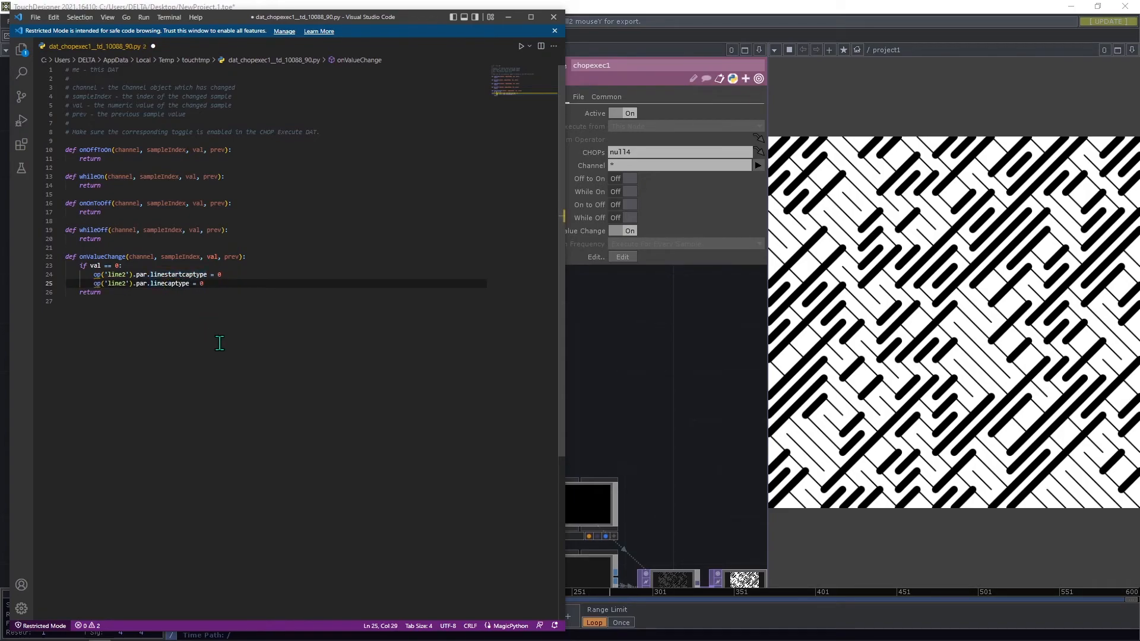
{"action": "type", "text": "end"}
Duplicate both line2 cap statements below, retarget the copies to line4 and save the script.
{"action": "left_click_drag", "start_coordinate": [216, 283], "coordinate": [67, 275]}
{"action": "key", "text": "ctrl+c"}
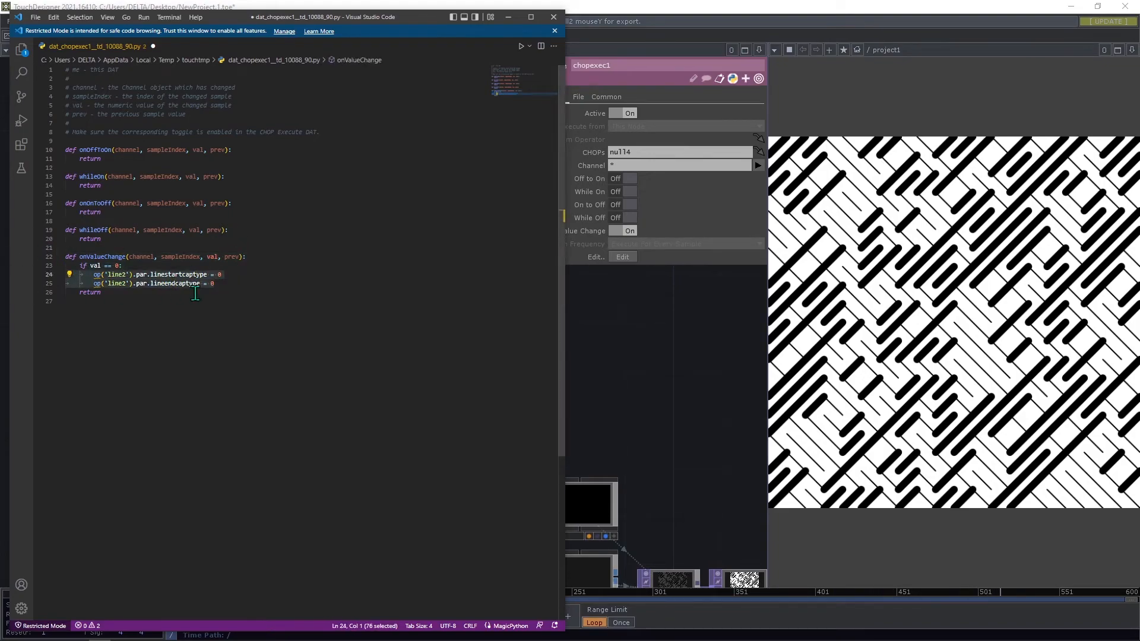
{"action": "left_click", "coordinate": [223, 286]}
{"action": "key", "text": "Return"}
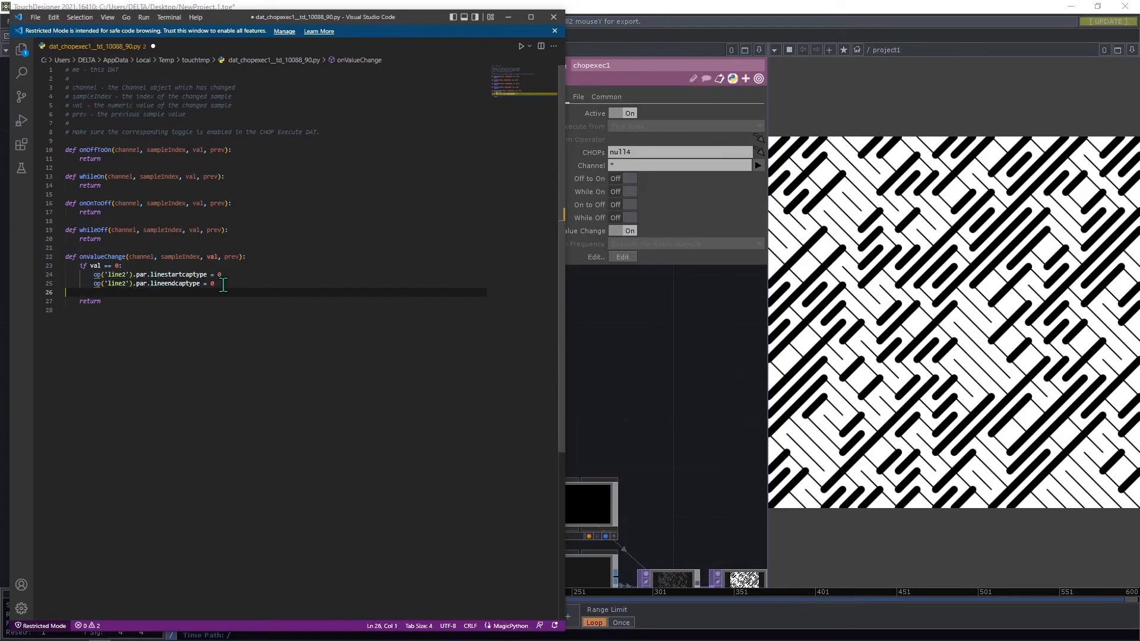
{"action": "key", "text": "ctrl+v"}
{"action": "left_click", "coordinate": [124, 293]}
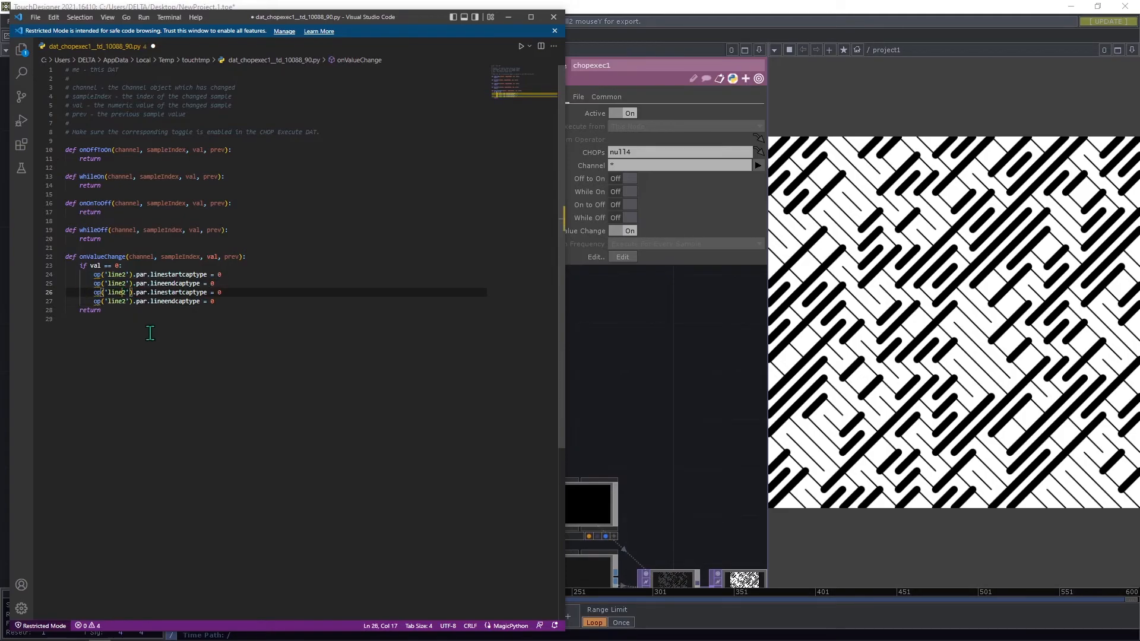
{"action": "key", "text": "Delete"}
{"action": "type", "text": "4"}
{"action": "key", "text": "Down"}
{"action": "key", "text": "BackSpace"}
{"action": "type", "text": "4"}
{"action": "key", "text": "ctrl+s"}
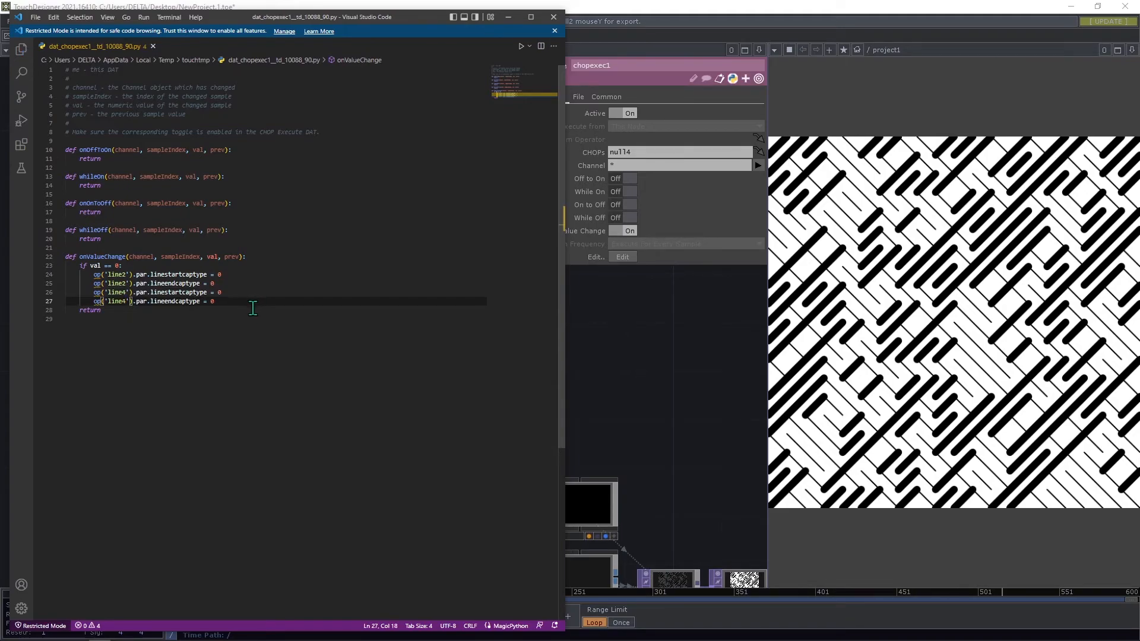
Duplicate the whole if val == 0 block twice beneath the original in onValueChange.
{"action": "left_click_drag", "start_coordinate": [251, 309], "coordinate": [101, 298]}
{"action": "left_click", "coordinate": [202, 285]}
{"action": "left_click_drag", "start_coordinate": [232, 304], "coordinate": [50, 267]}
{"action": "key", "text": "ctrl+c"}
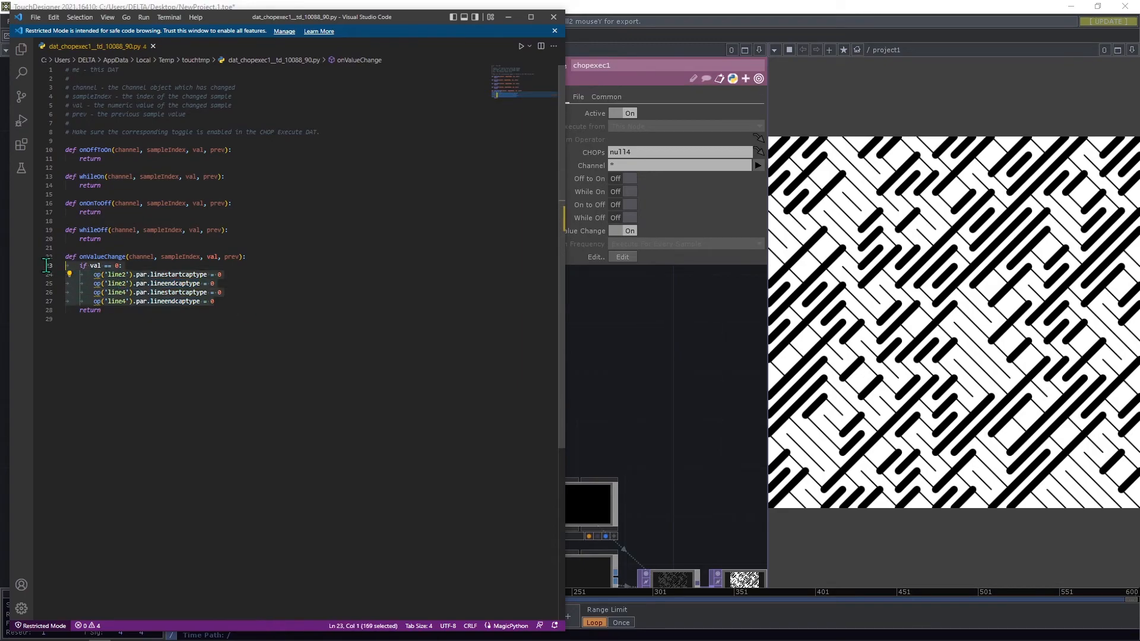
{"action": "left_click", "coordinate": [227, 307]}
{"action": "left_click", "coordinate": [227, 304]}
{"action": "key", "text": "Return"}
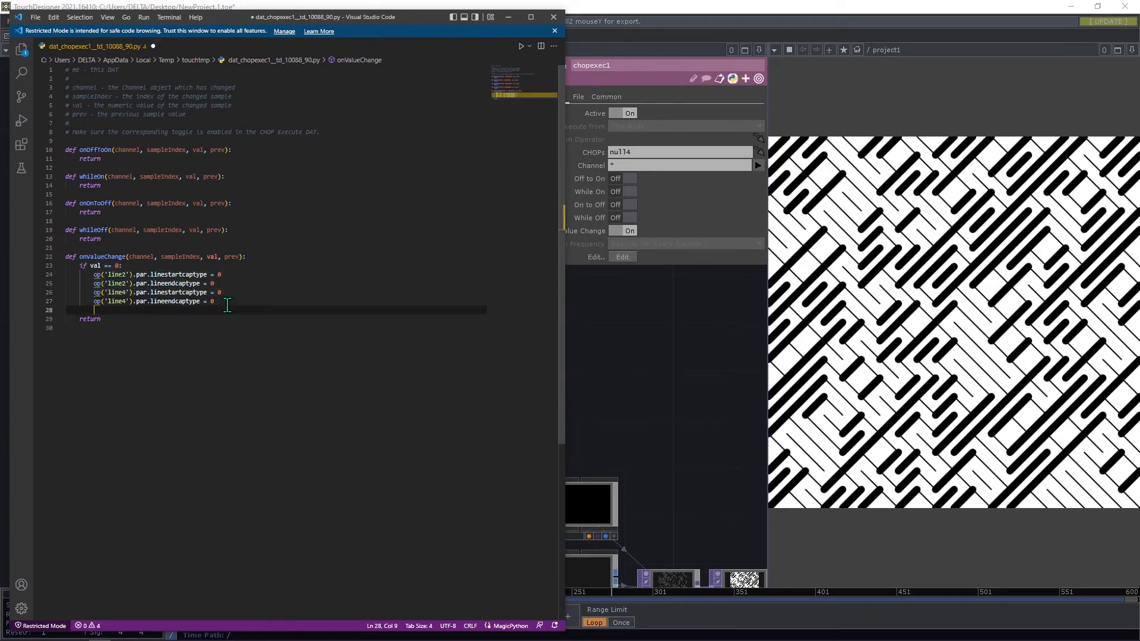
{"action": "key", "text": "ctrl+v"}
{"action": "key", "text": "Return"}
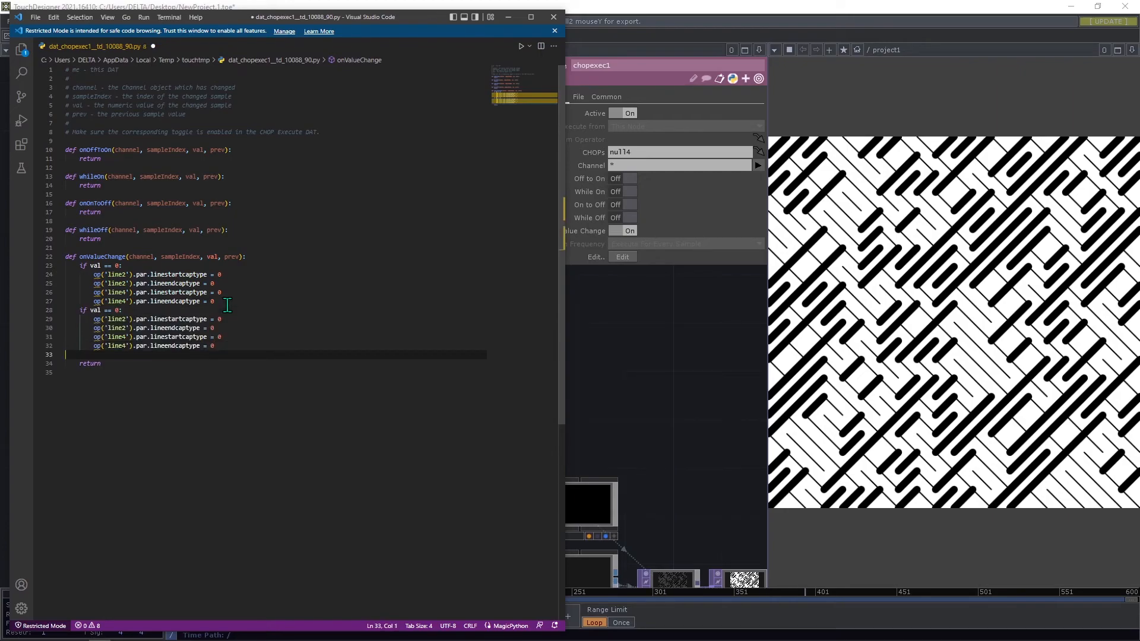
{"action": "key", "text": "ctrl+v"}
Change the conditions of the second and third blocks to val == 1 and val == 2.
{"action": "left_click", "coordinate": [118, 310]}
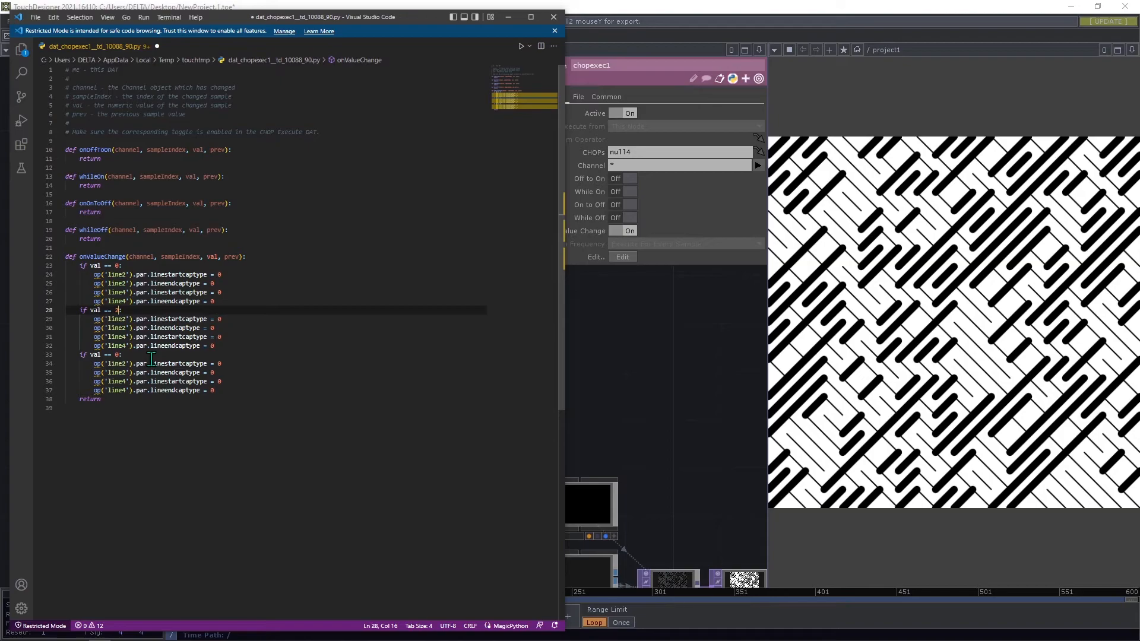
{"action": "left_click", "coordinate": [122, 355]}
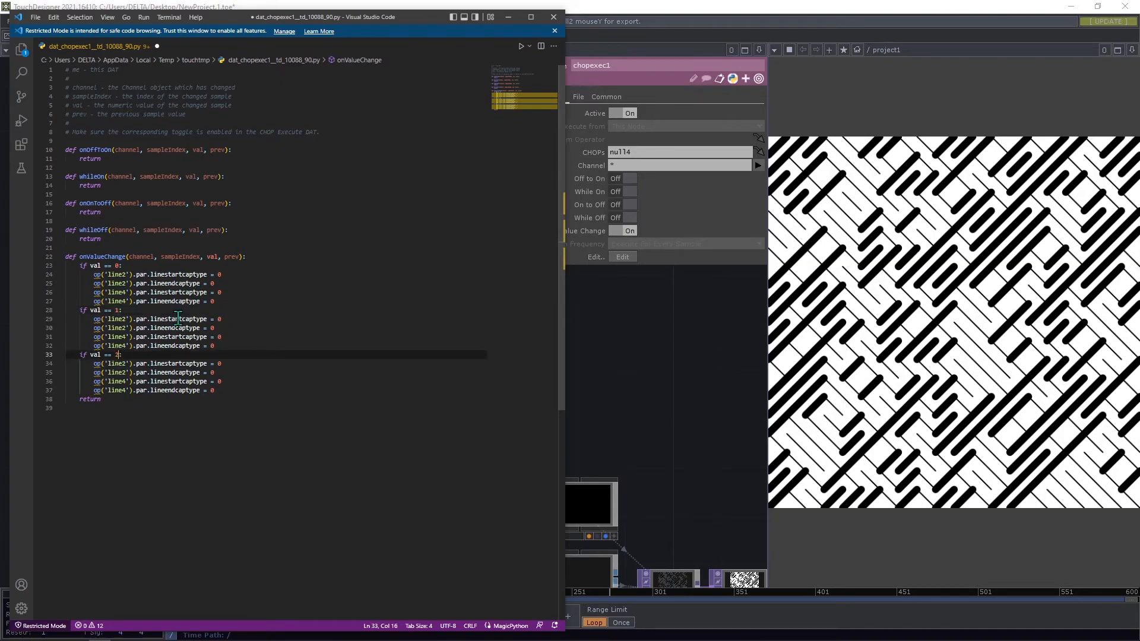
{"action": "left_click", "coordinate": [228, 321]}
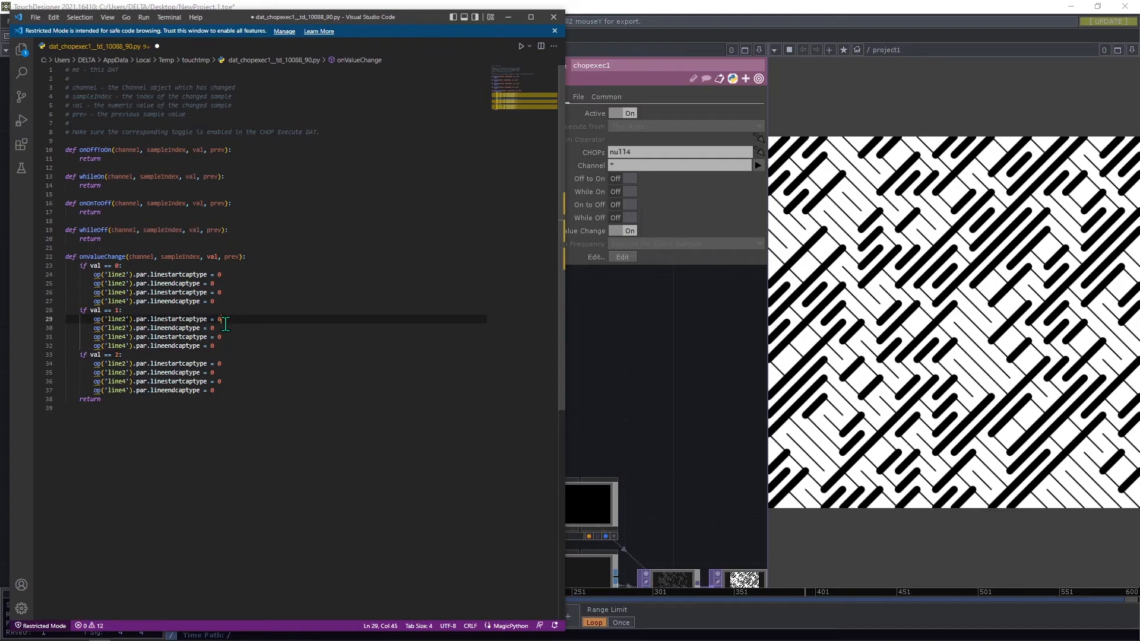
Set all four line2 and line4 cap type values in the val == 1 block to 4.
{"action": "left_click", "coordinate": [224, 329]}
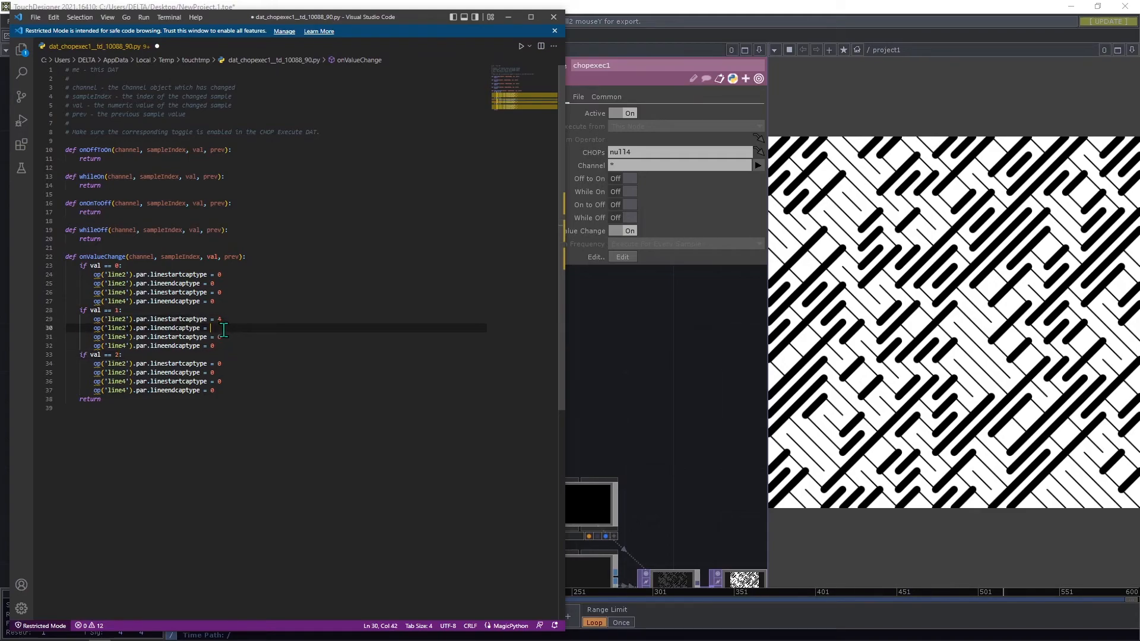
{"action": "left_click", "coordinate": [220, 336]}
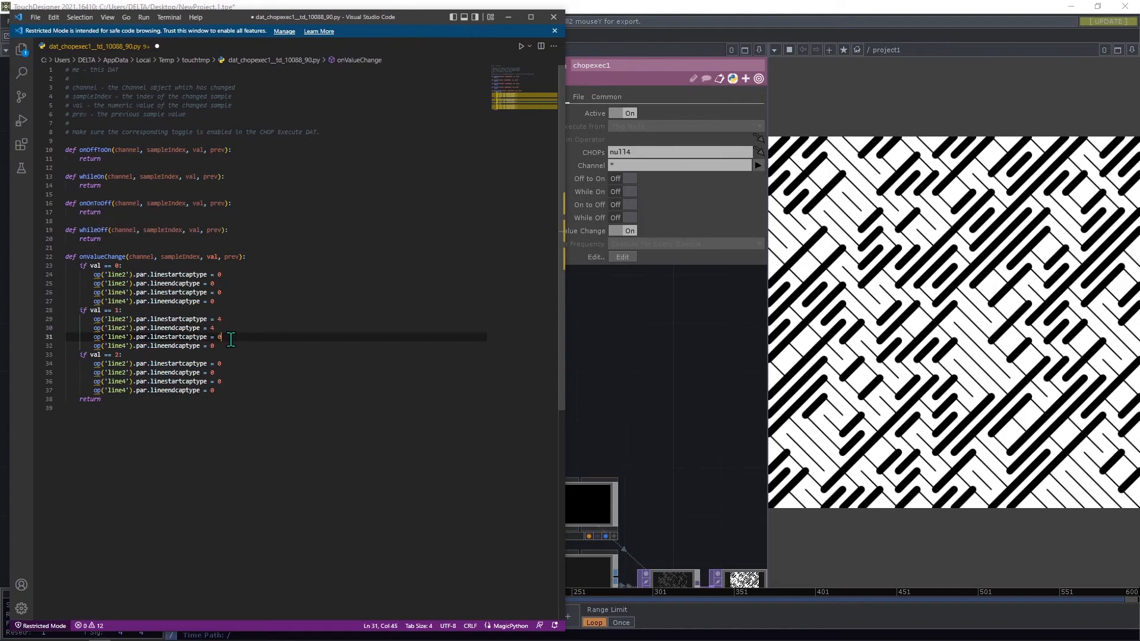
{"action": "left_click", "coordinate": [230, 346]}
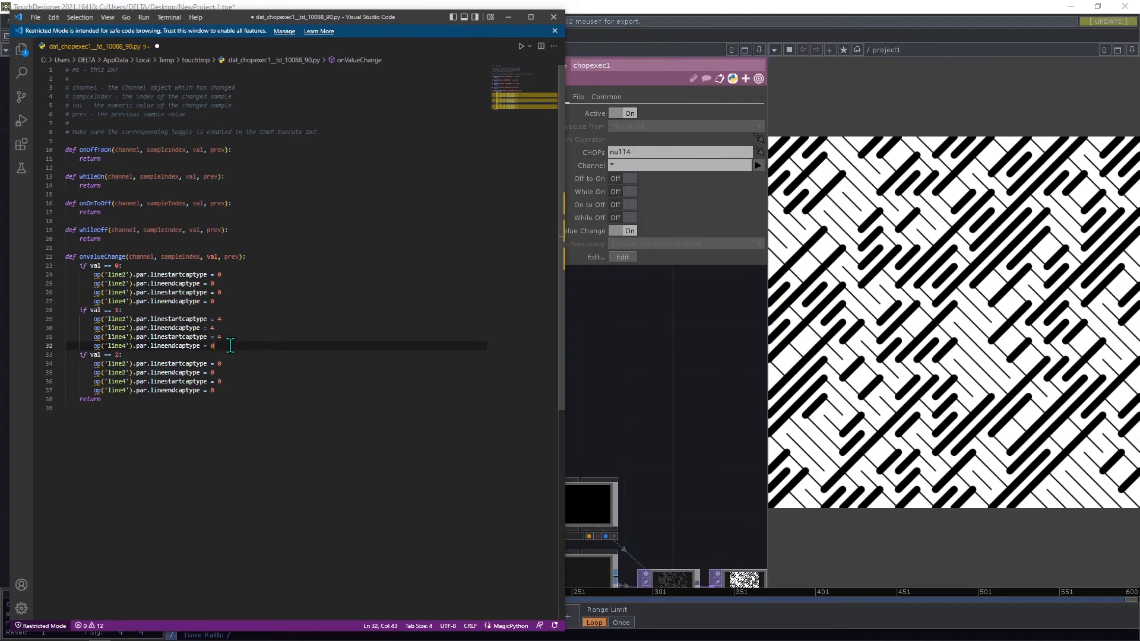
Set all four line2 and line4 cap type values in the val == 2 block to 1 and save the script.
{"action": "left_click", "coordinate": [236, 363]}
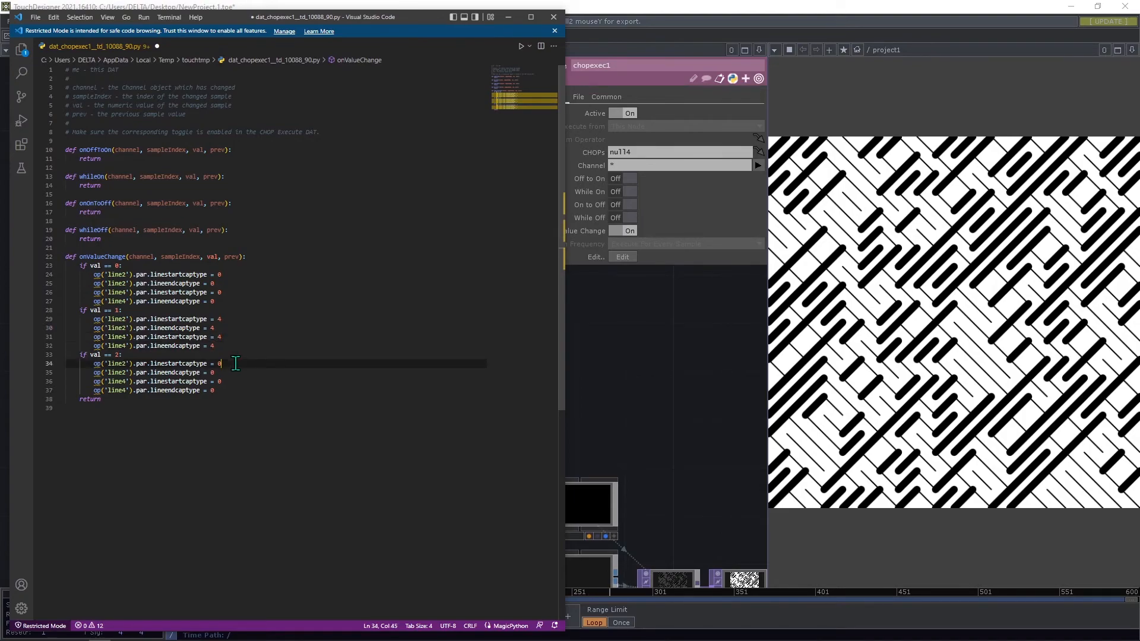
{"action": "left_click", "coordinate": [232, 373]}
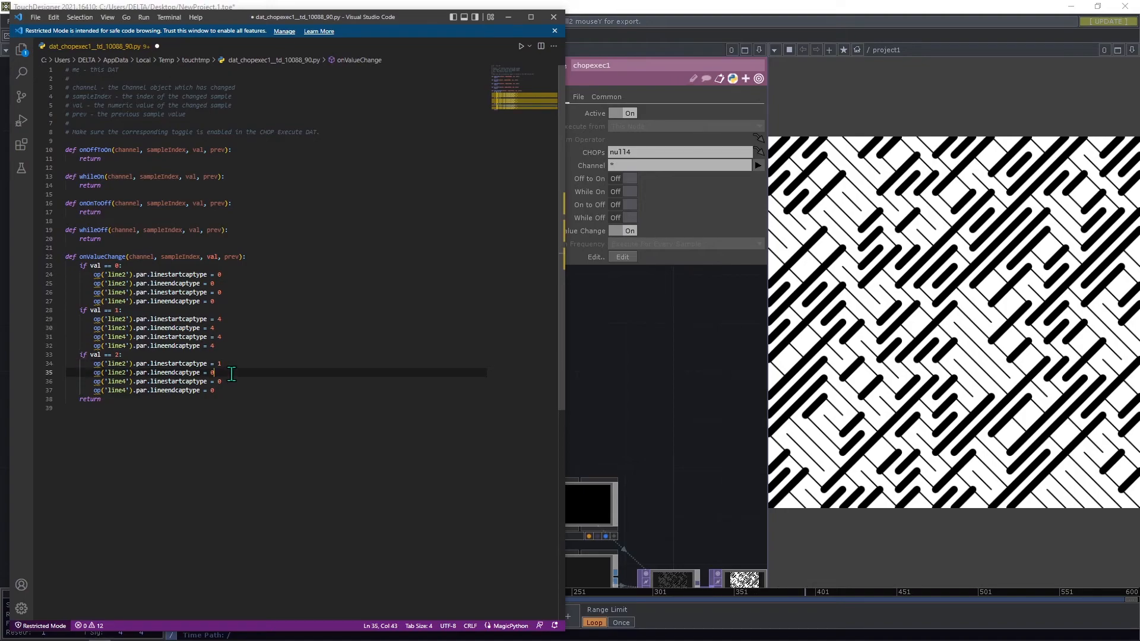
{"action": "left_click", "coordinate": [225, 381]}
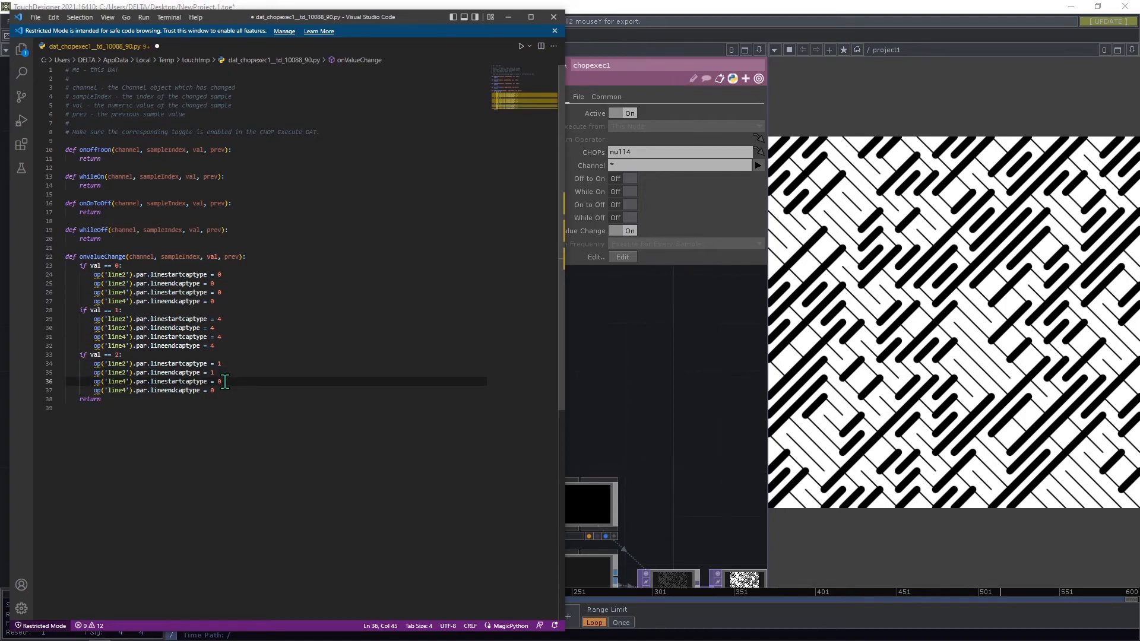
{"action": "left_click", "coordinate": [228, 391]}
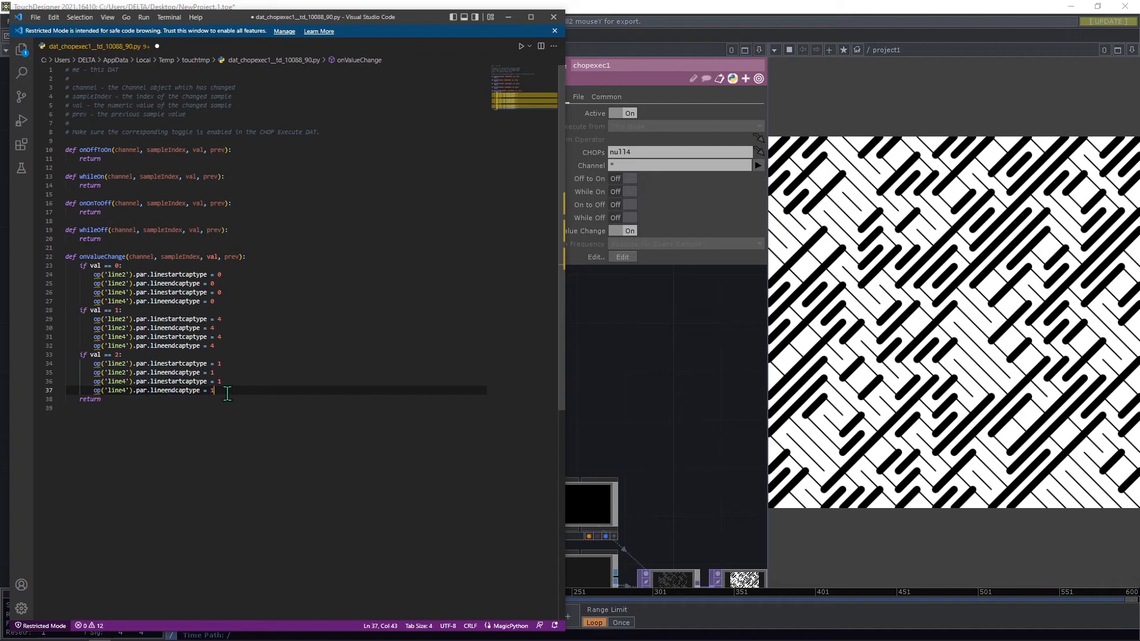
{"action": "key", "text": "ctrl+s"}
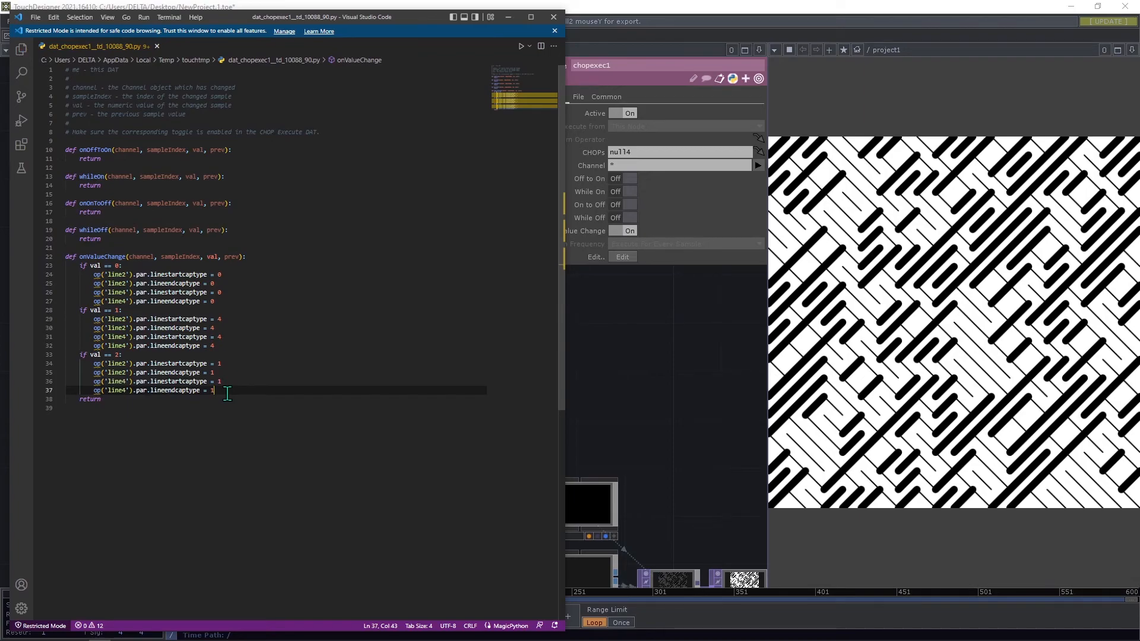
Close the script editor and test switching the rendered line caps with number keys 1 to 3.
{"action": "left_click", "coordinate": [555, 21]}
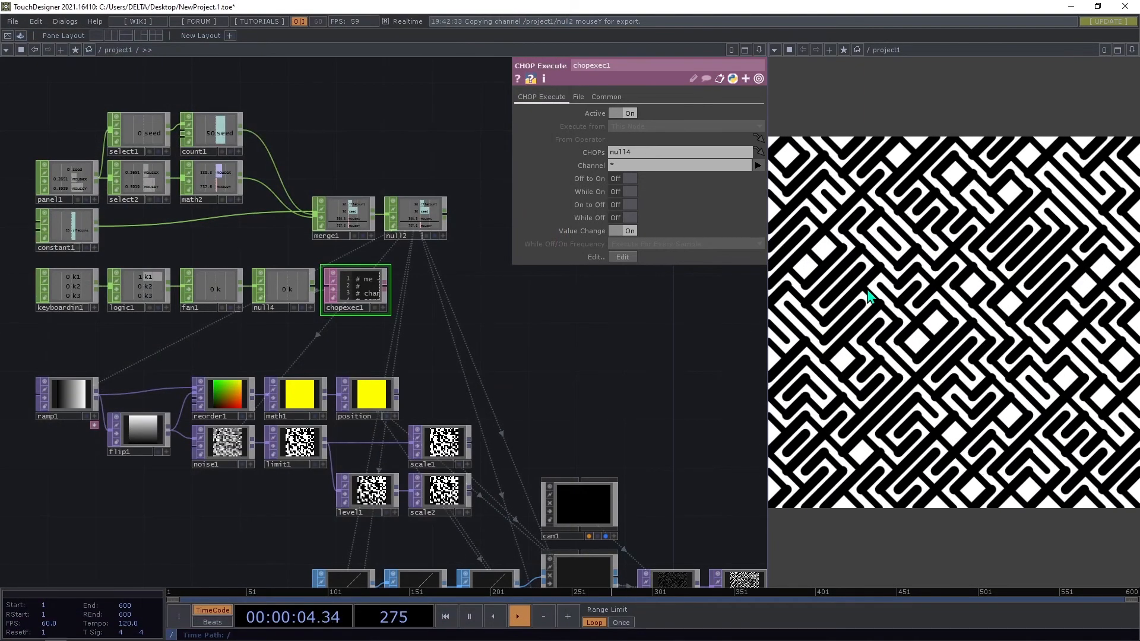
{"action": "key", "text": "3"}
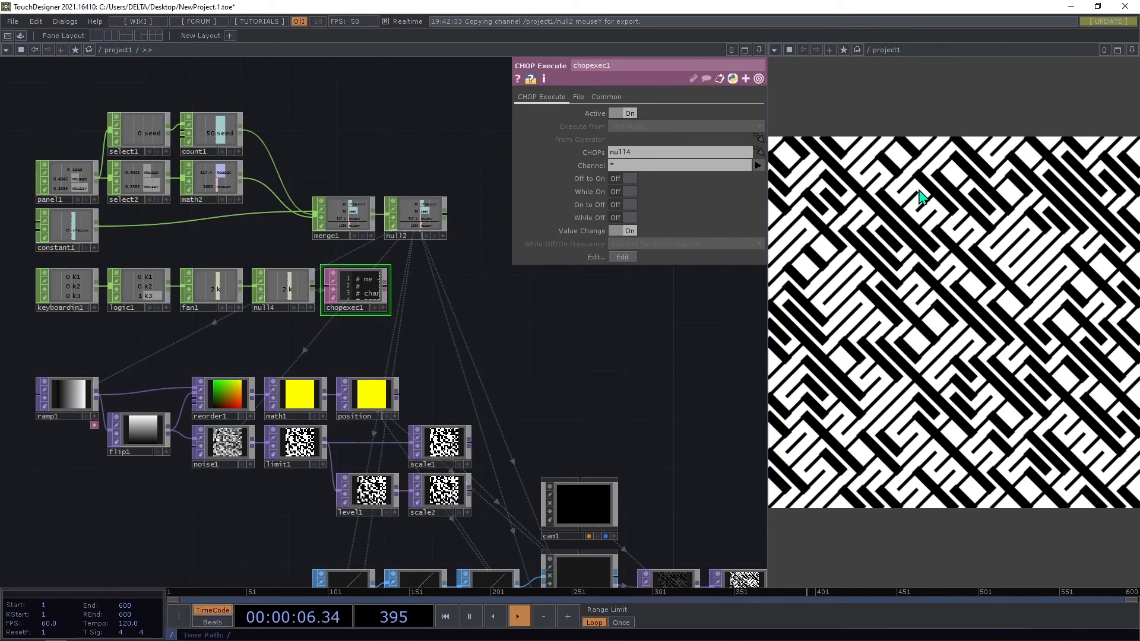
{"action": "key", "text": "3"}
{"action": "key", "text": "2"}
{"action": "key", "text": "1"}
{"action": "key", "text": "2"}
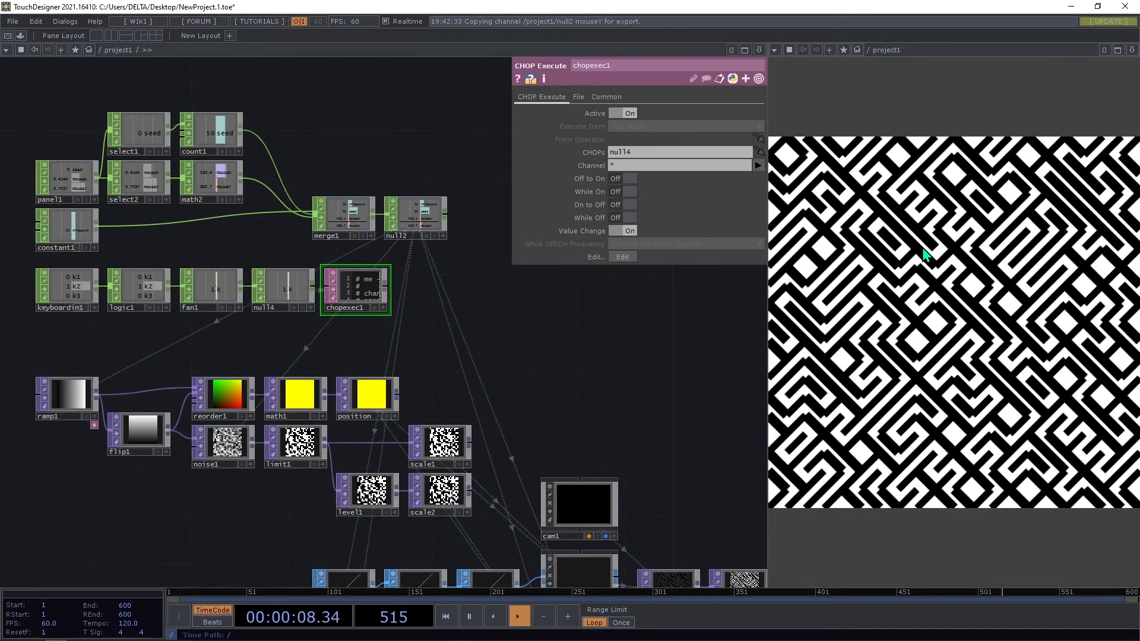
Cycle through keys 1, 2 and 3 again, checking the keyboardin1-to-null4 chain against the rendered cap styles.
{"action": "scroll", "coordinate": [91, 237], "scroll_direction": "up", "scroll_amount": 5}
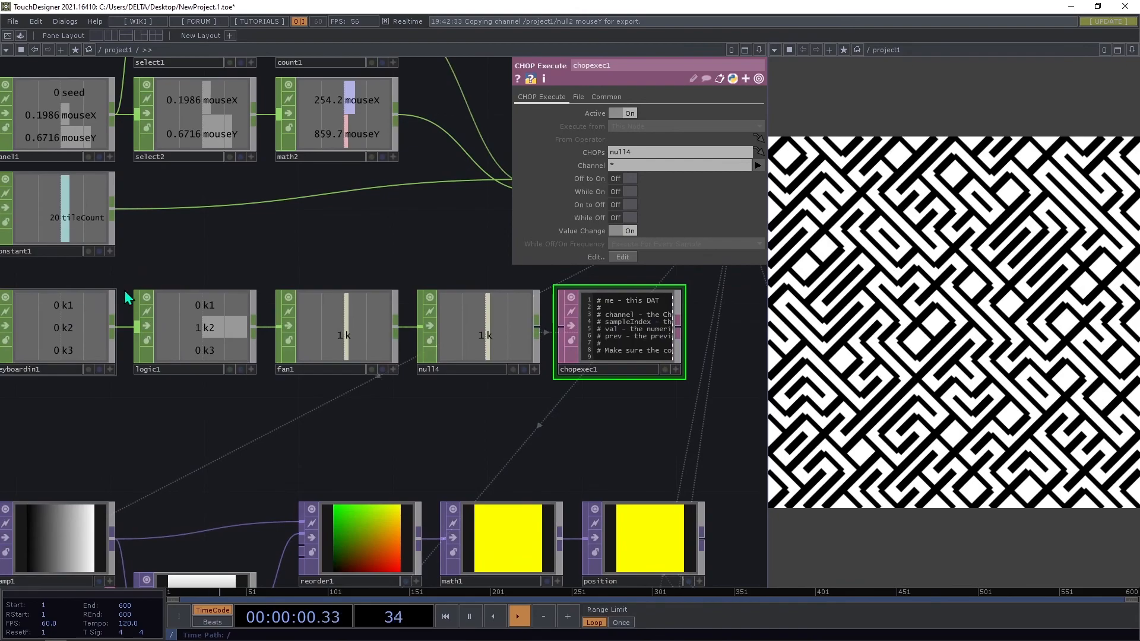
{"action": "left_click_drag", "start_coordinate": [186, 255], "coordinate": [251, 321]}
{"action": "left_click", "coordinate": [899, 299]}
{"action": "left_click", "coordinate": [899, 300]}
{"action": "key", "text": "2"}
{"action": "key", "text": "1"}
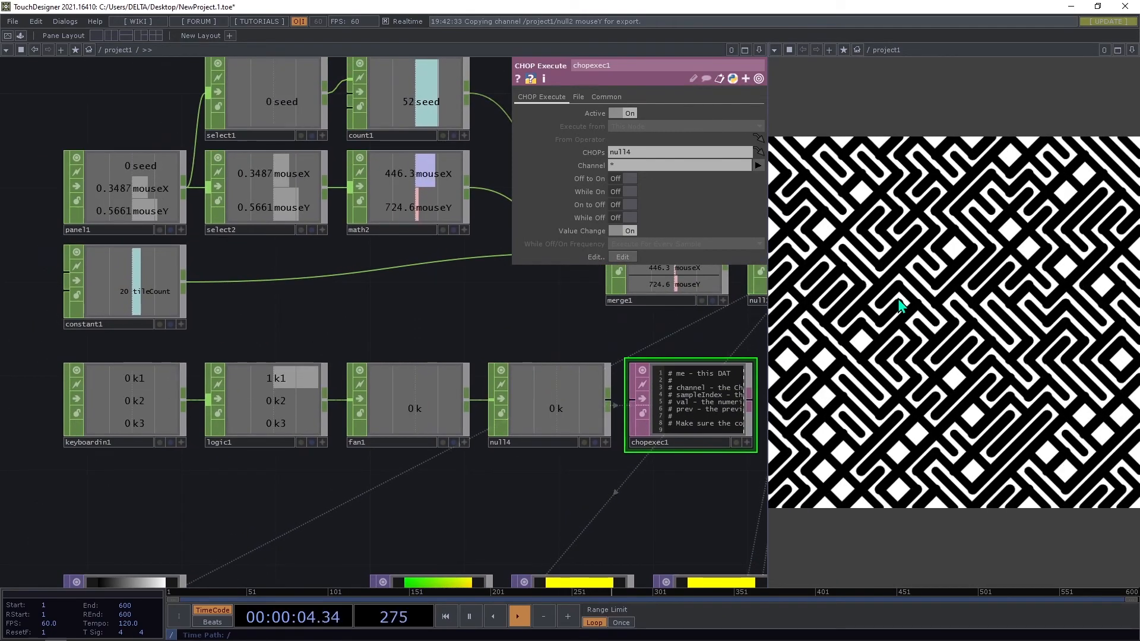
{"action": "key", "text": "3"}
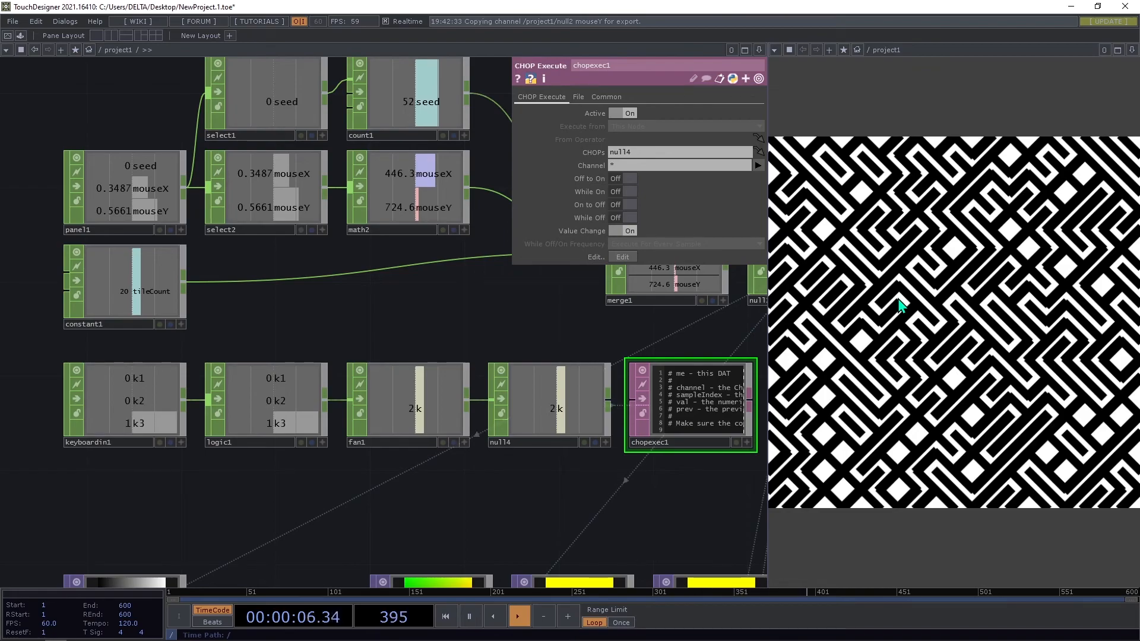
{"action": "key", "text": "2"}
{"action": "key", "text": "1"}
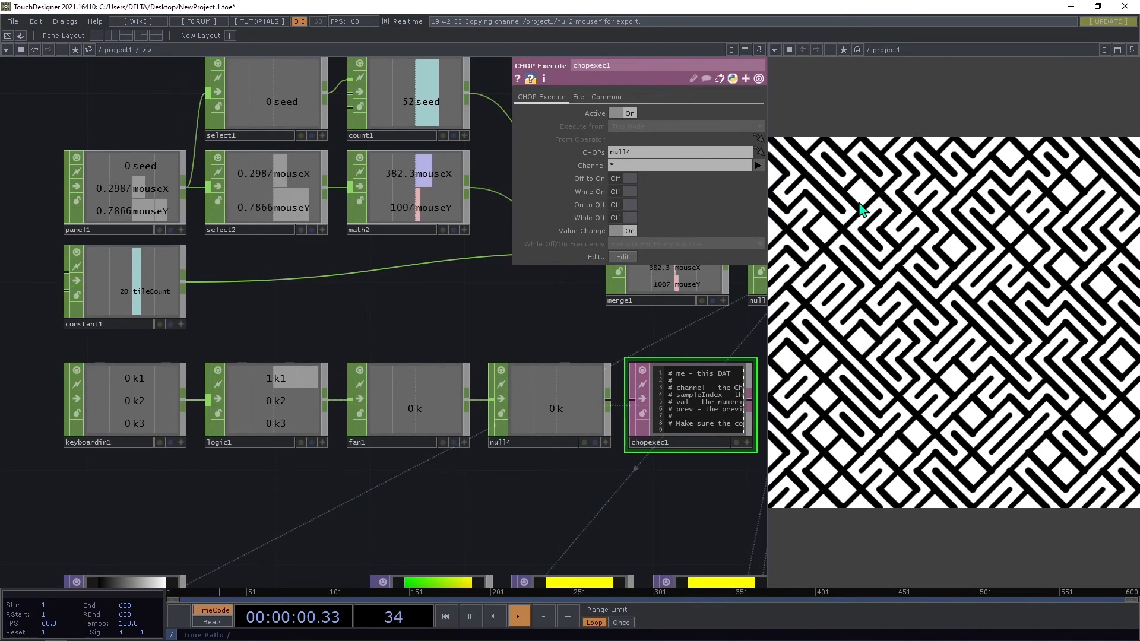
Reseed the grid repeatedly at various mouse positions to examine different patterns and line thicknesses.
{"action": "left_click", "coordinate": [891, 316]}
{"action": "left_click", "coordinate": [877, 319]}
{"action": "left_click", "coordinate": [918, 310]}
{"action": "left_click", "coordinate": [938, 316]}
{"action": "left_click", "coordinate": [949, 317]}
{"action": "left_click", "coordinate": [951, 318]}
{"action": "left_click", "coordinate": [950, 318]}
{"action": "left_click", "coordinate": [951, 317]}
{"action": "left_click", "coordinate": [950, 324]}
{"action": "left_click", "coordinate": [947, 338]}
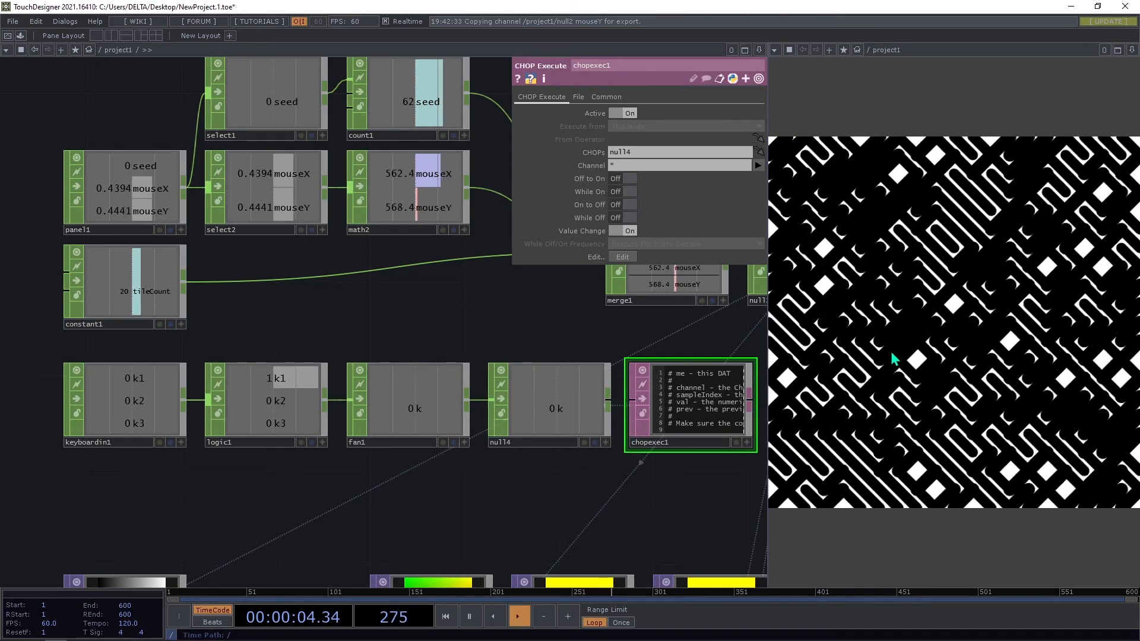
Hide the parameter window and tidy the network by aligning the position TOP directly above scale1.
{"action": "scroll", "coordinate": [336, 336], "scroll_direction": "down", "scroll_amount": 6}
{"action": "key", "text": "p"}
{"action": "key", "text": "h"}
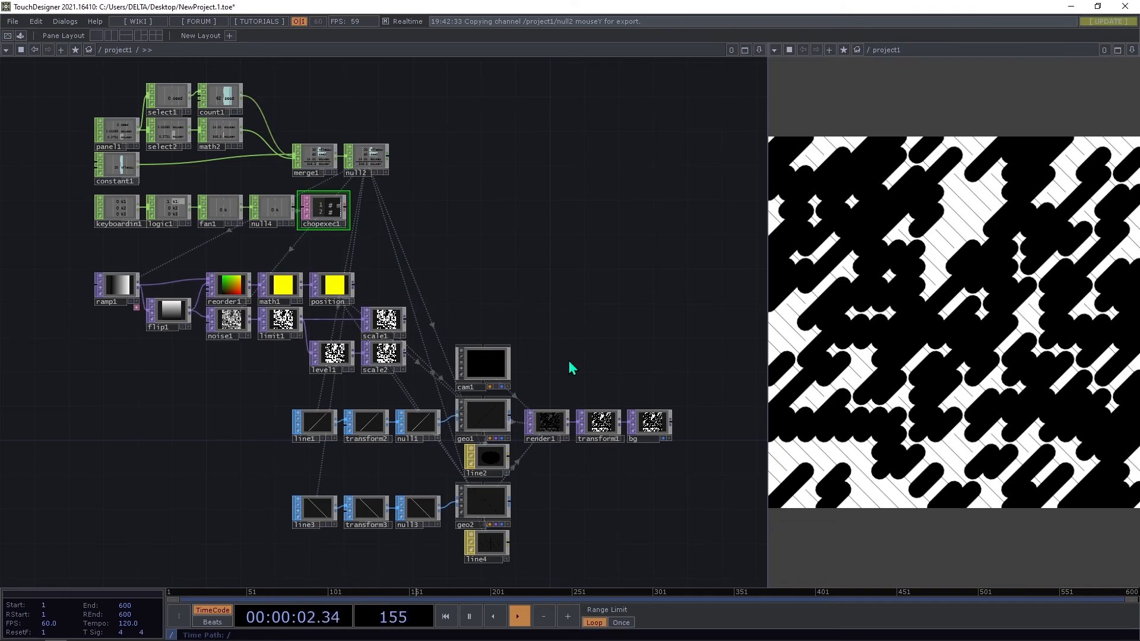
{"action": "left_click_drag", "start_coordinate": [332, 286], "coordinate": [384, 285]}
{"action": "left_click_drag", "start_coordinate": [372, 212], "coordinate": [388, 214]}
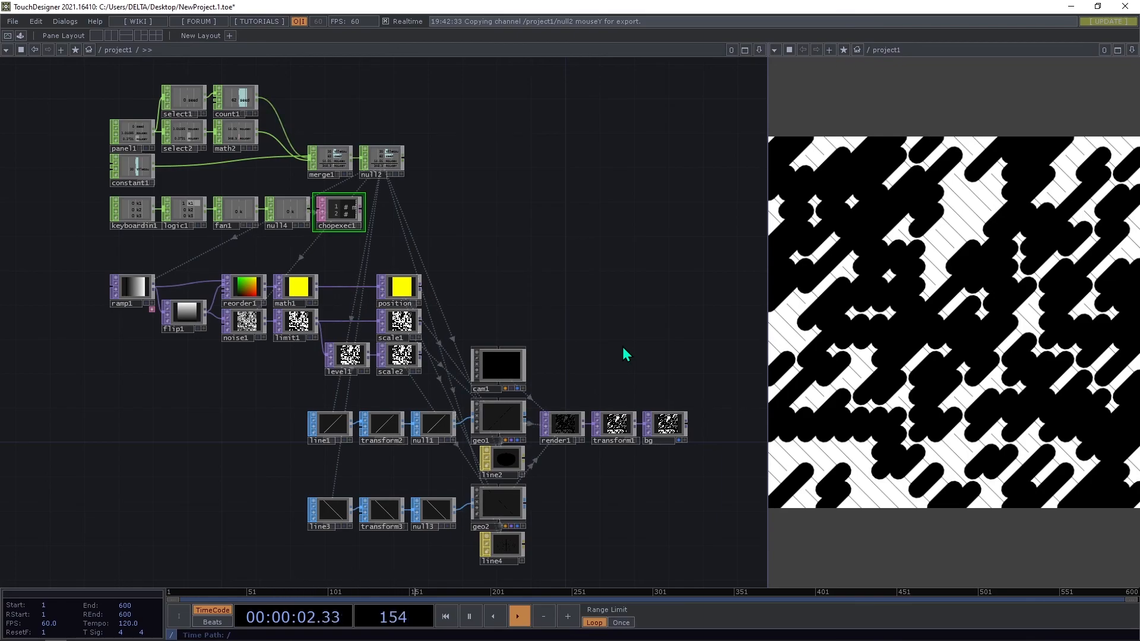
Show the parameters of constant1 and set tileCount to 54.
{"action": "left_click", "coordinate": [146, 178]}
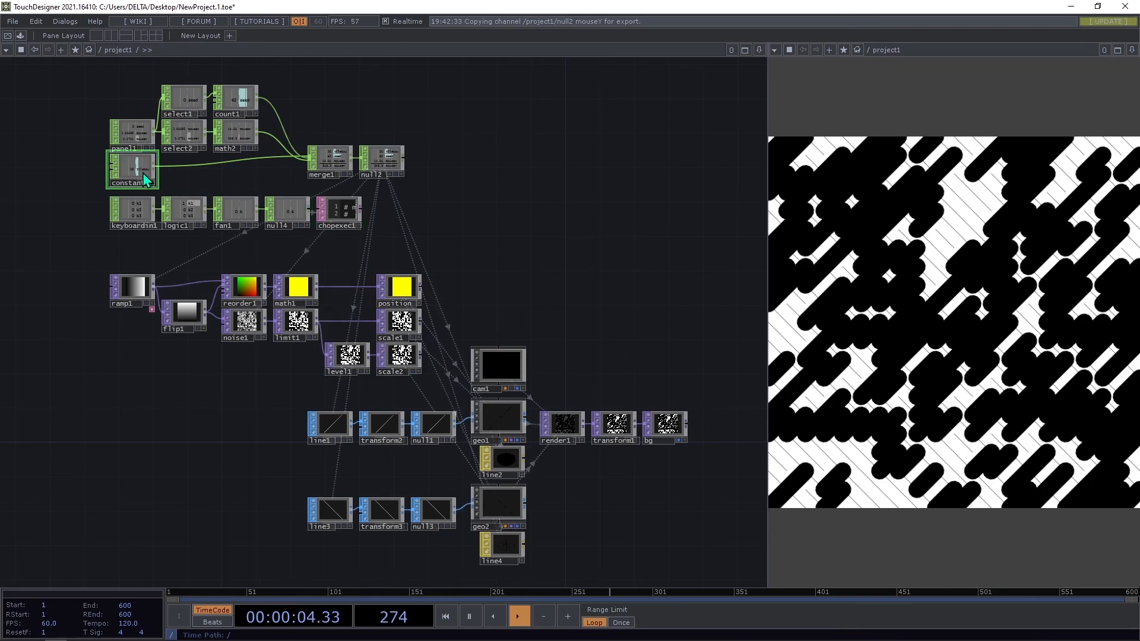
{"action": "key", "text": "p"}
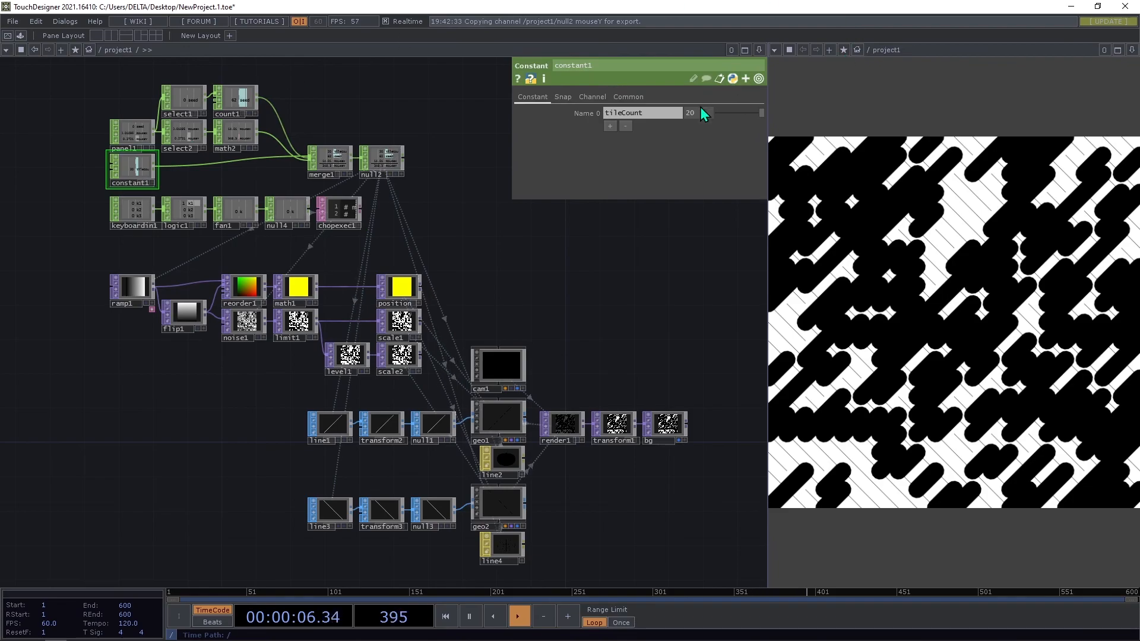
{"action": "type", "text": "5"}
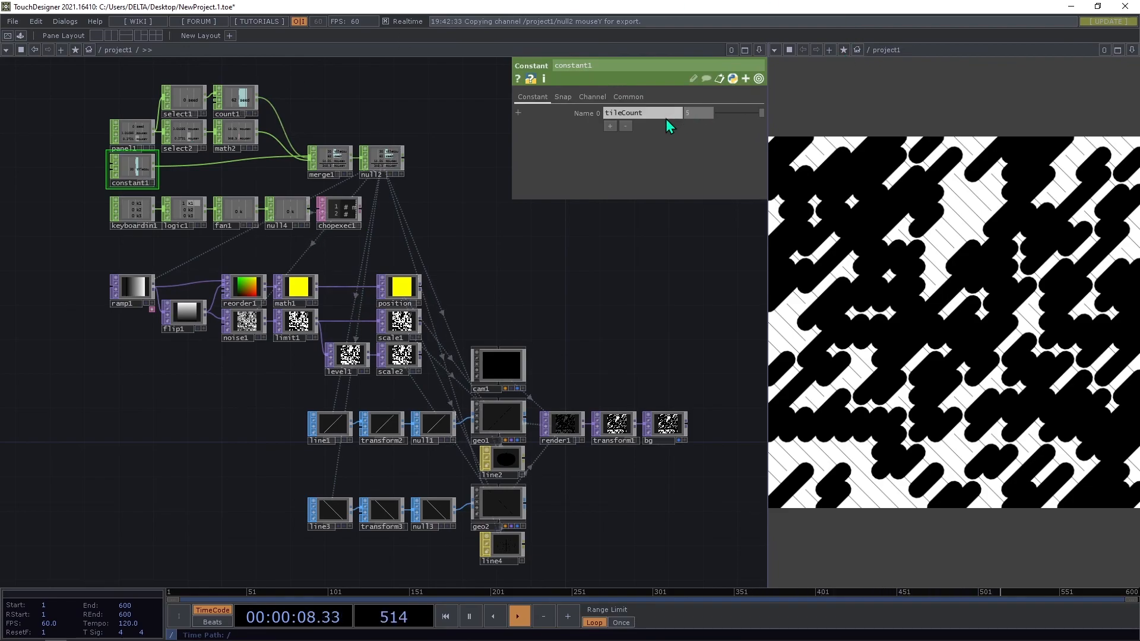
{"action": "type", "text": "4"}
{"action": "key", "text": "Return"}
Reseed the denser grid several times at different mouse positions to examine its patterns.
{"action": "left_click", "coordinate": [873, 269]}
{"action": "left_click", "coordinate": [873, 269]}
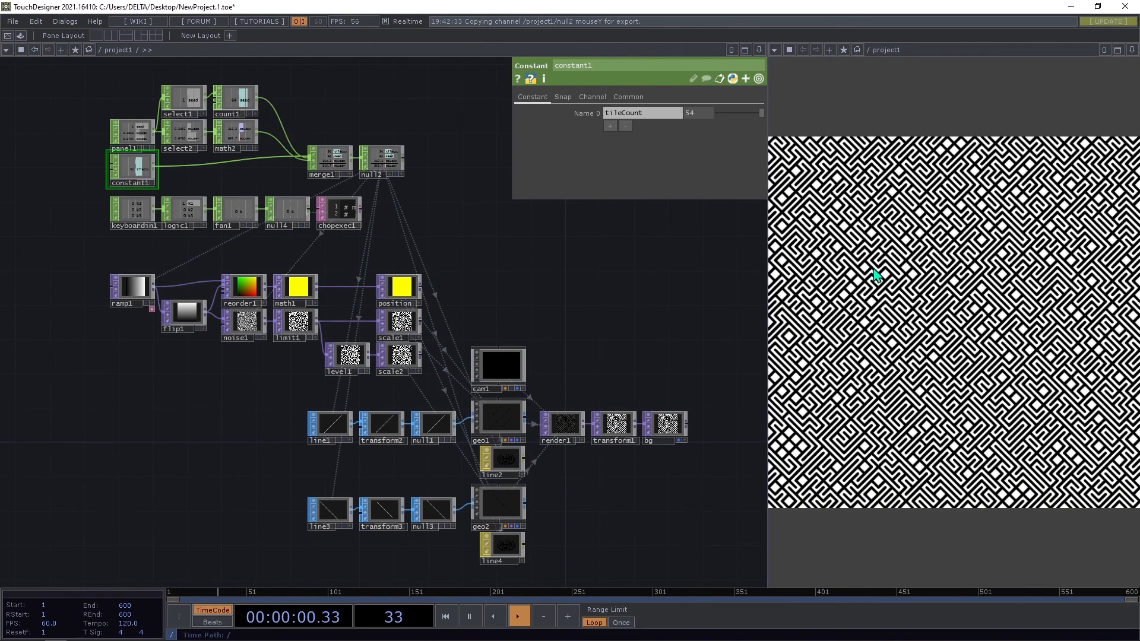
{"action": "left_click", "coordinate": [891, 368]}
{"action": "left_click", "coordinate": [891, 332]}
{"action": "left_click", "coordinate": [952, 345]}
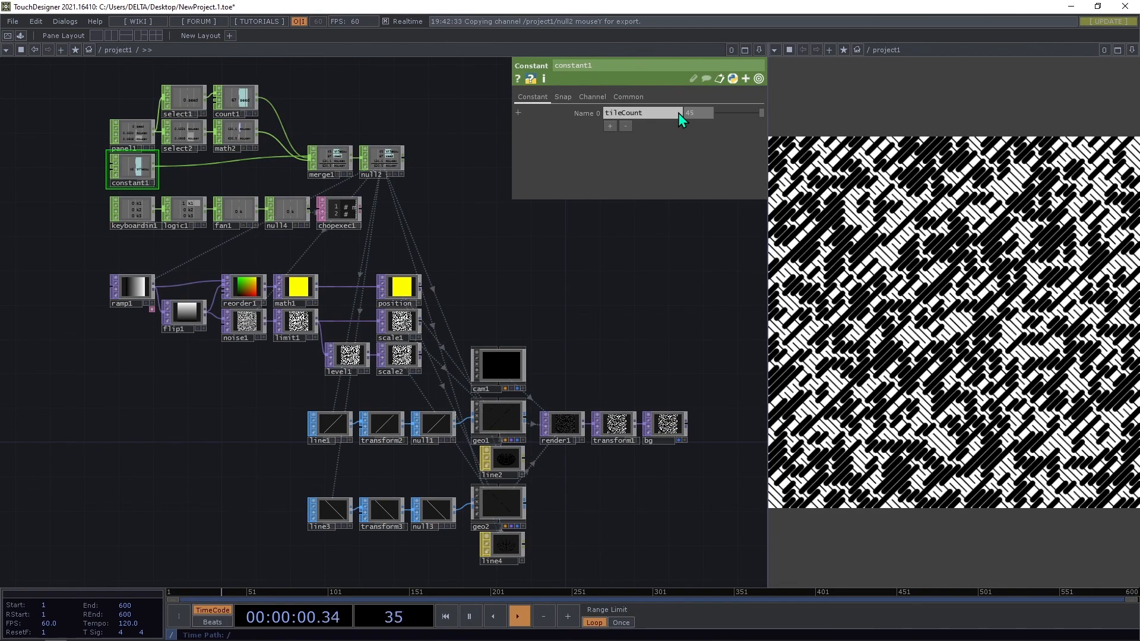
Set constant1's tileCount to 10.
{"action": "type", "text": "10"}
{"action": "key", "text": "Return"}
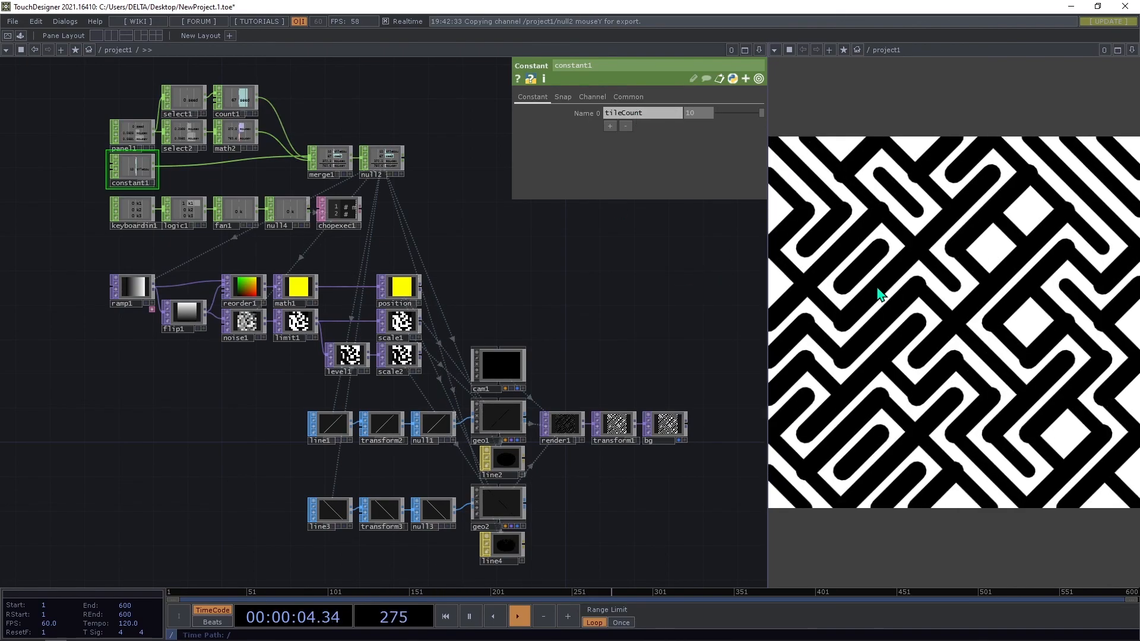